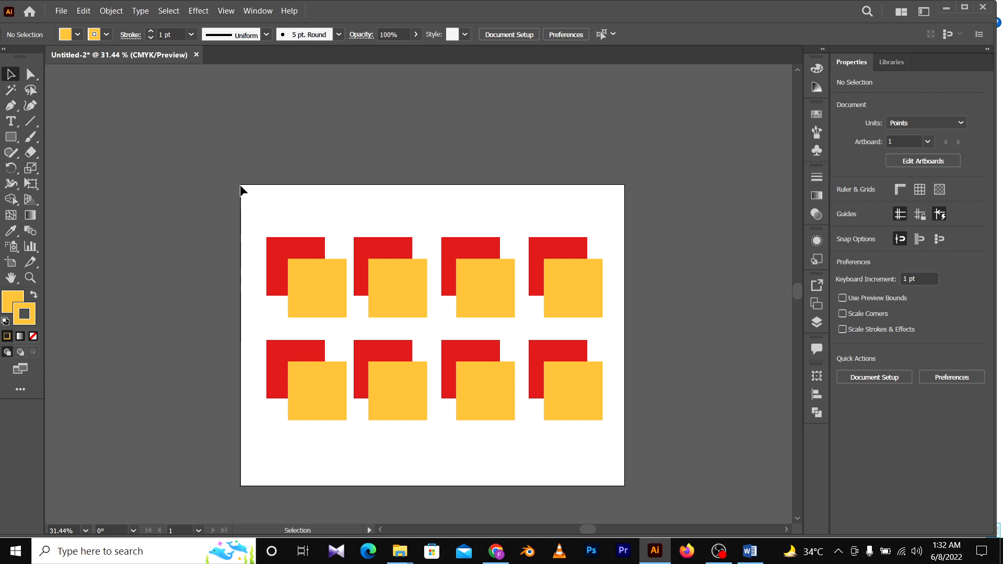
Move all eight pairs of overlapping squares together slightly upward on the artboard.
drag(242, 187, 631, 474)
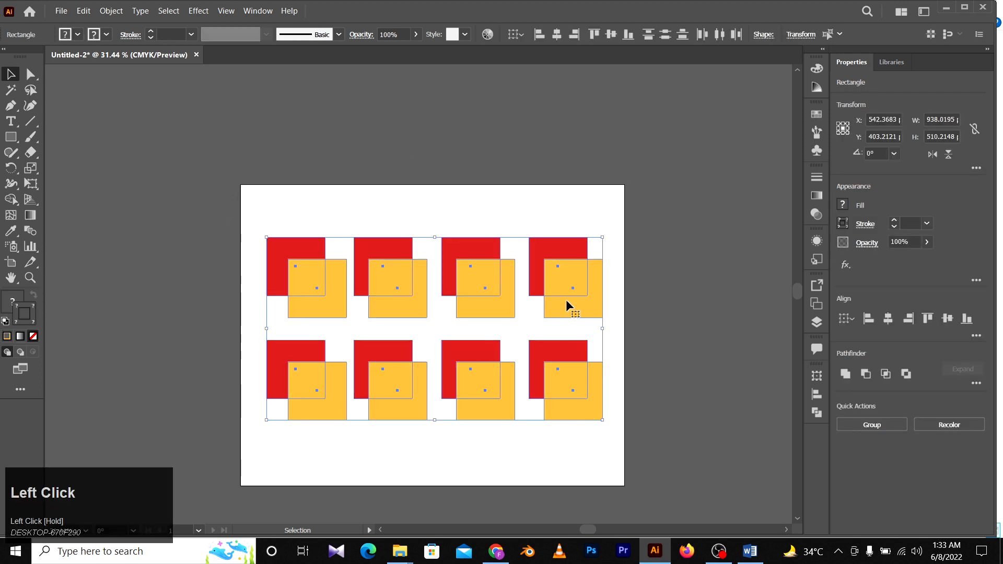
drag(566, 300, 572, 287)
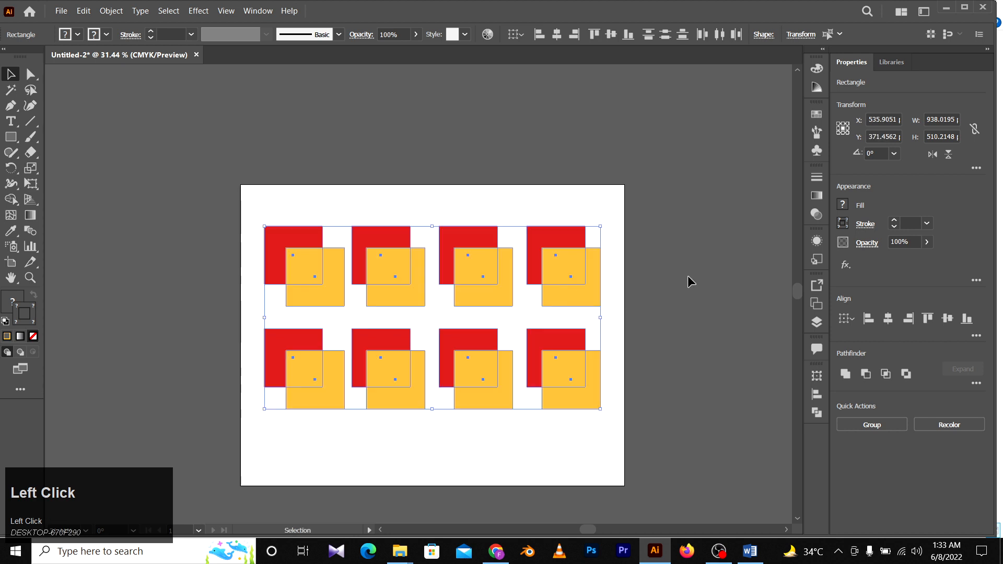
click(660, 309)
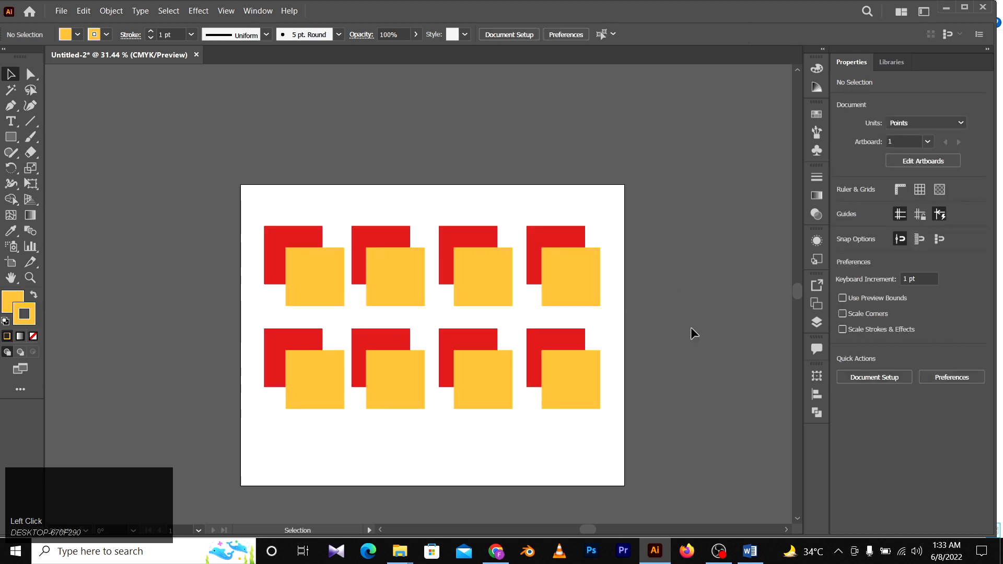
drag(634, 325, 264, 417)
click(682, 215)
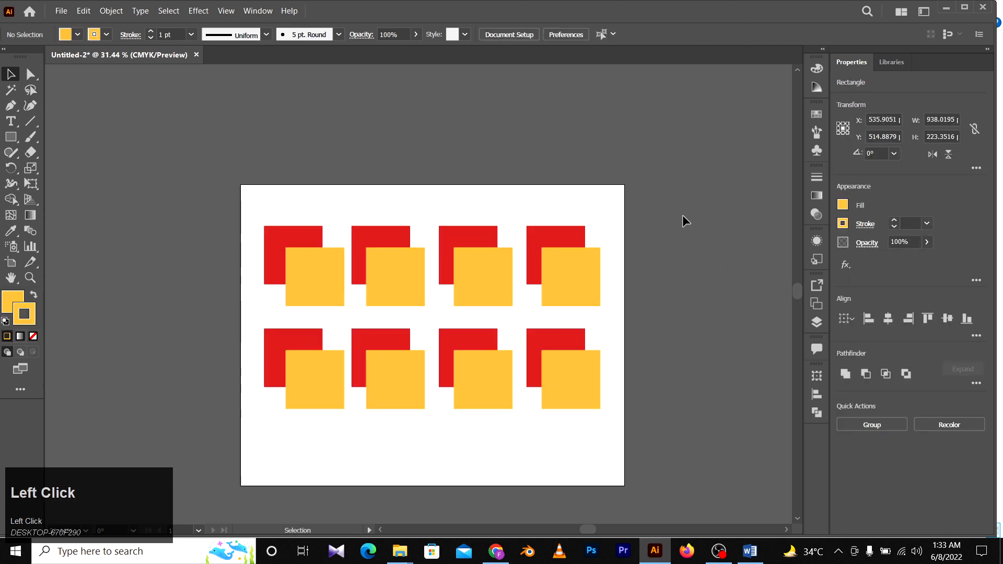
drag(626, 203, 253, 292)
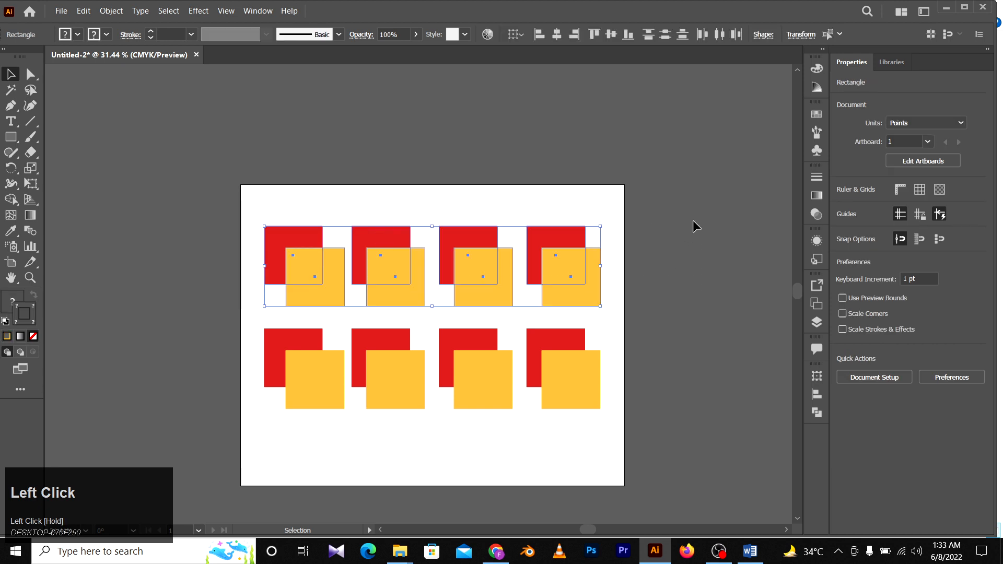
click(660, 204)
Reposition the red and yellow squares of the first upper-row pair so they still overlap diagonally.
mouse_move(317, 276)
mouse_down()
mouse_move(328, 168)
mouse_move(300, 166)
mouse_move(293, 257)
mouse_move(303, 268)
mouse_up()
drag(305, 172, 321, 281)
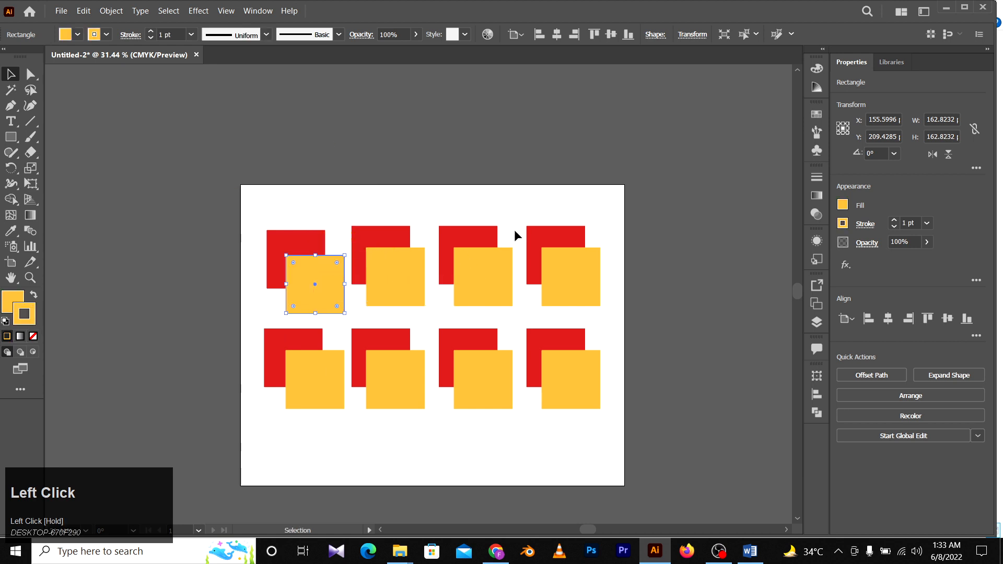
click(441, 188)
Select the first upper-row pair and display the Pathfinder controls docked beside the artboard.
drag(306, 199, 242, 289)
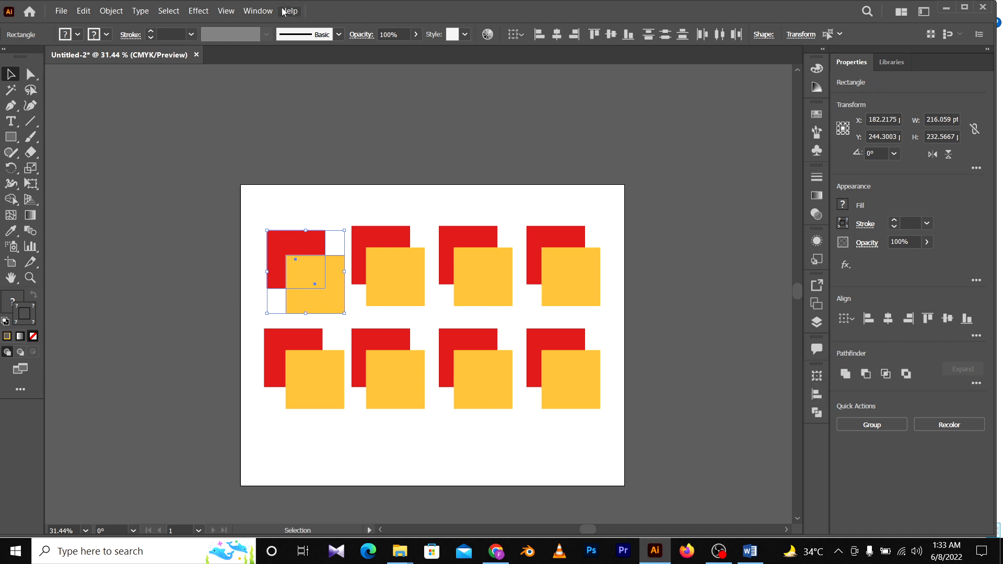
click(262, 12)
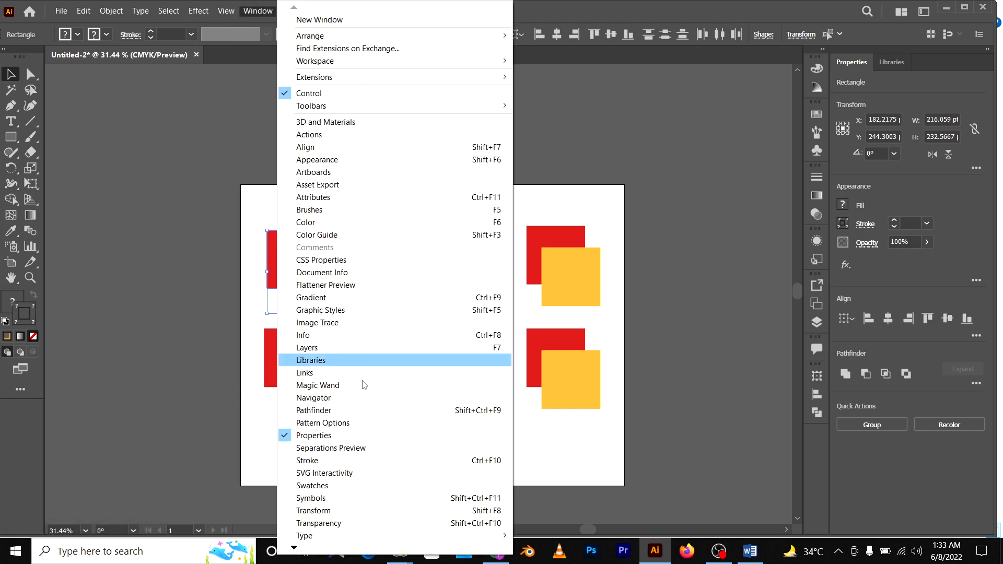
click(321, 416)
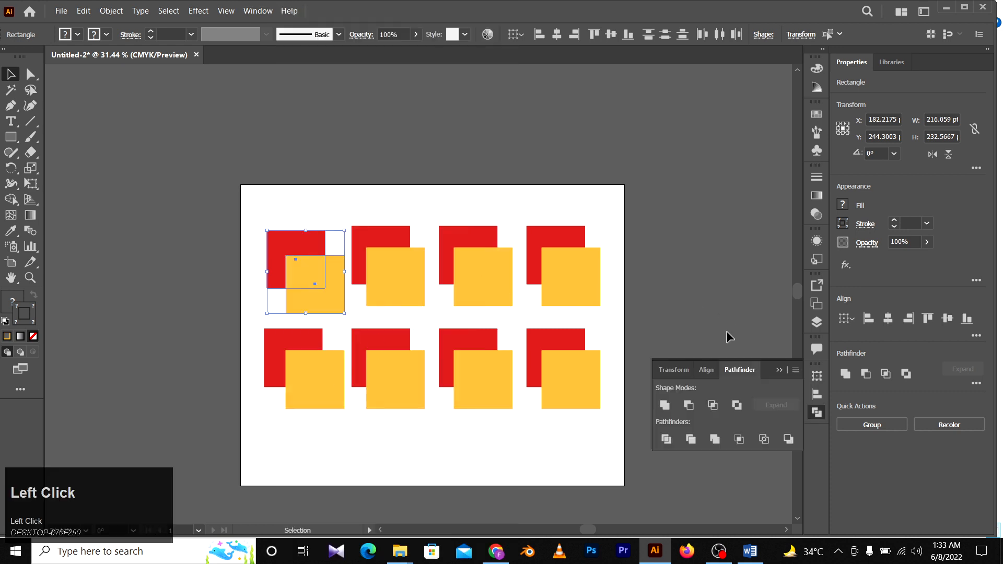
drag(769, 362, 333, 128)
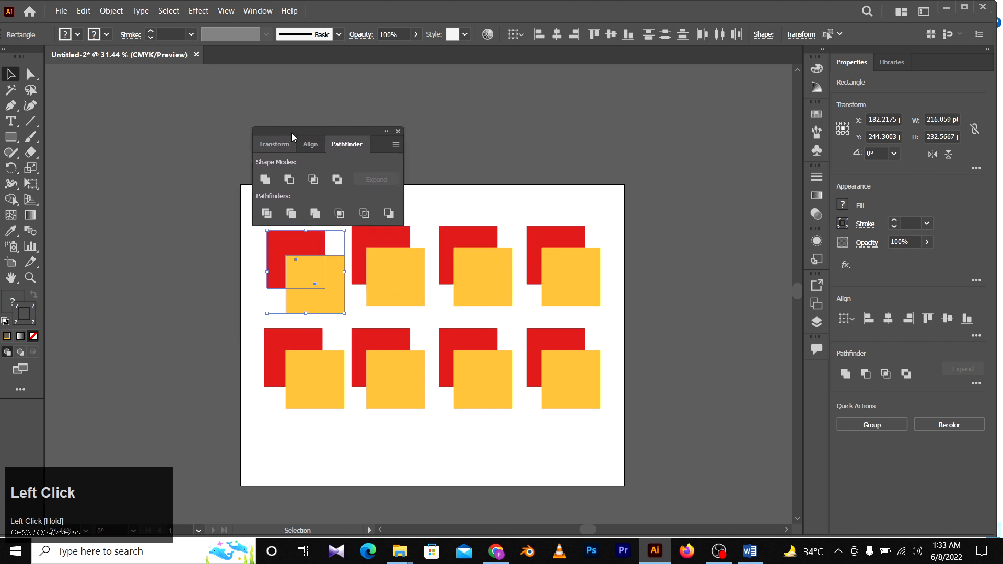
drag(303, 127, 816, 369)
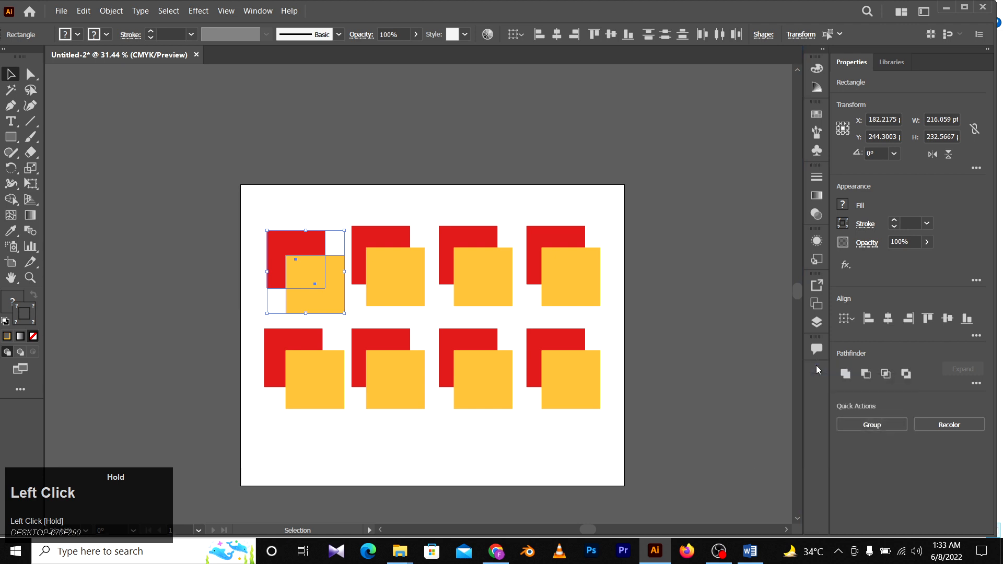
click(817, 412)
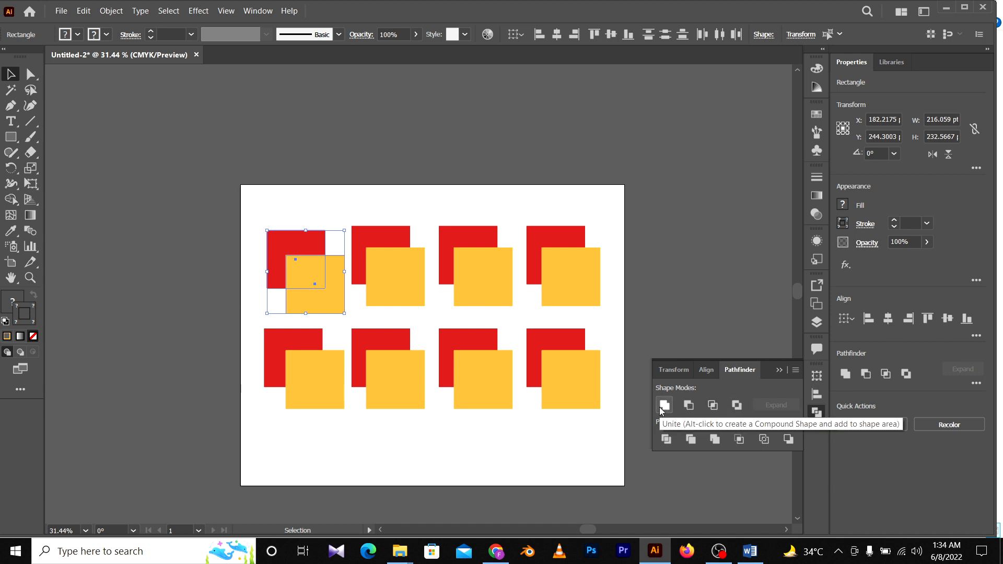
click(675, 269)
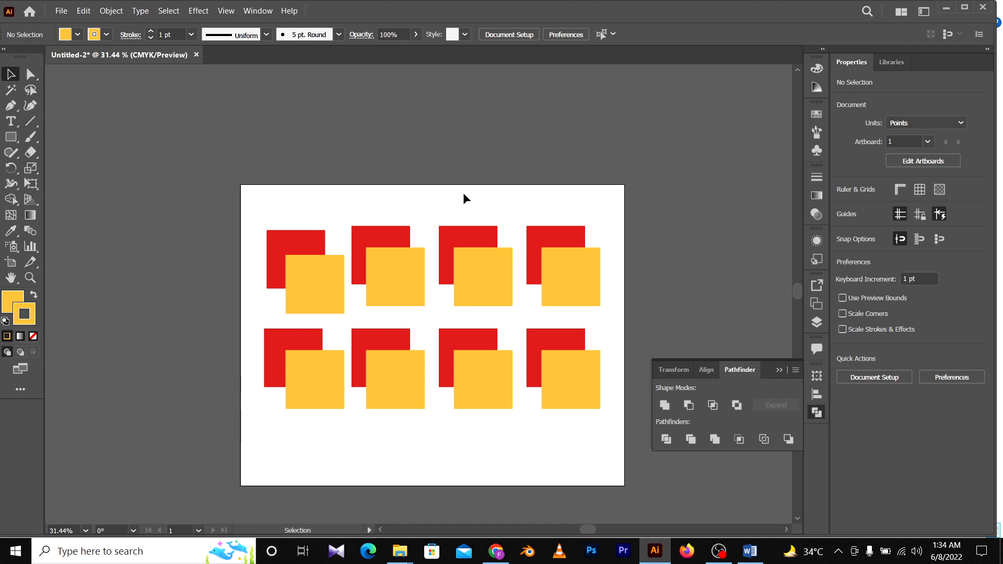
Unite the first pair's red and yellow squares into one shape and move it to check that it is a single path.
drag(301, 197, 315, 269)
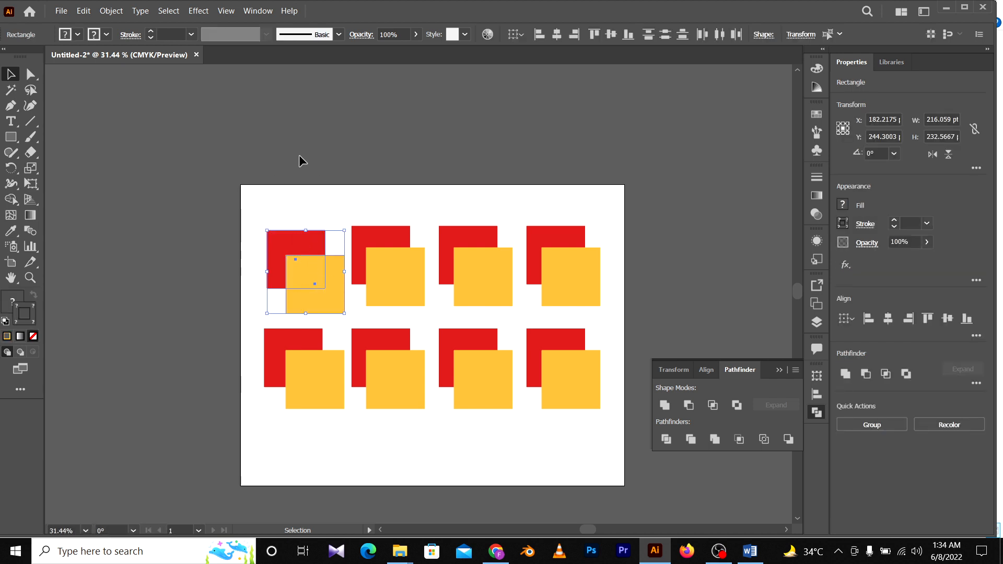
click(665, 405)
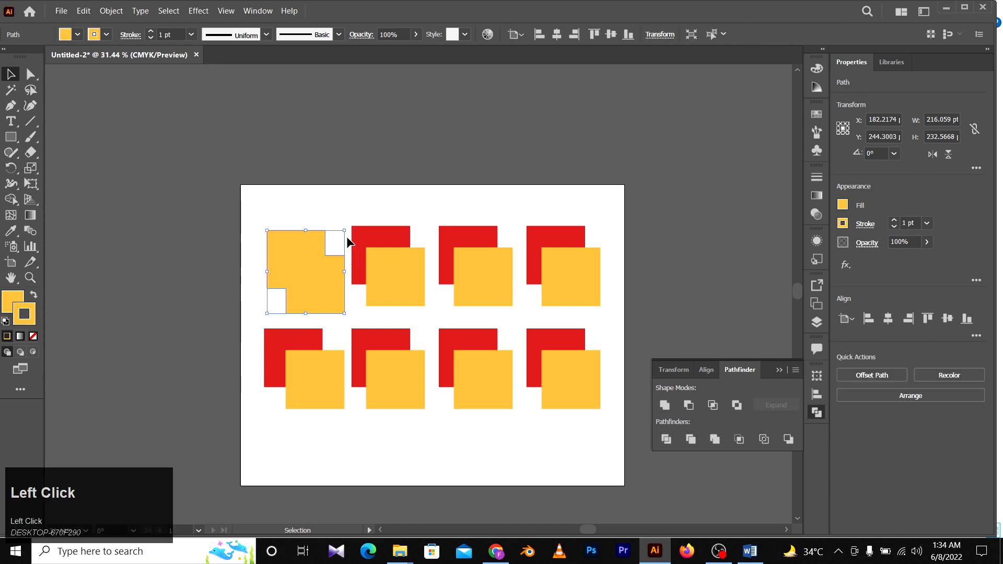
click(334, 187)
drag(305, 271, 284, 272)
click(328, 164)
key(a)
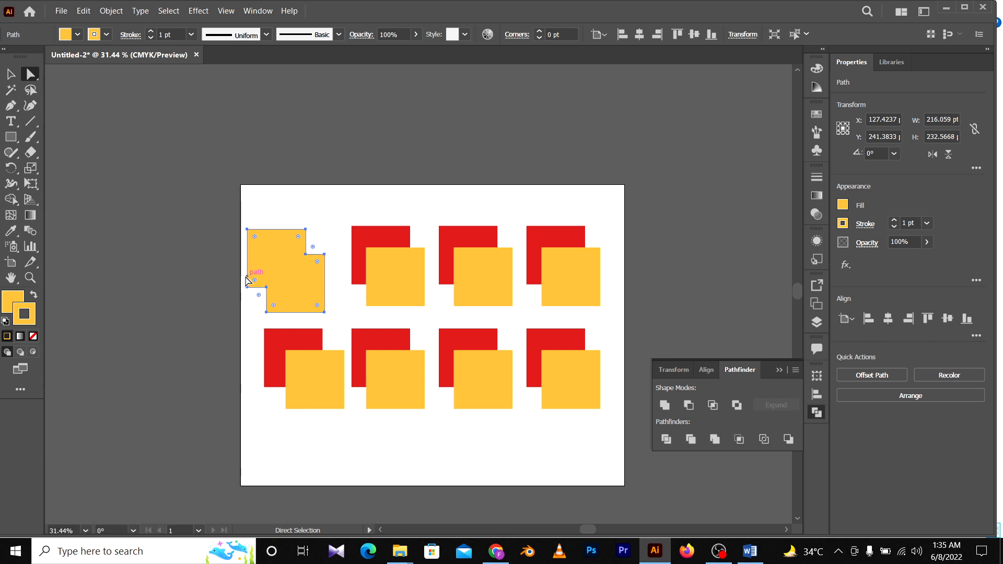
click(313, 182)
Undo the move and the unite so the first pair is two separate squares again.
key(ctrl+z)
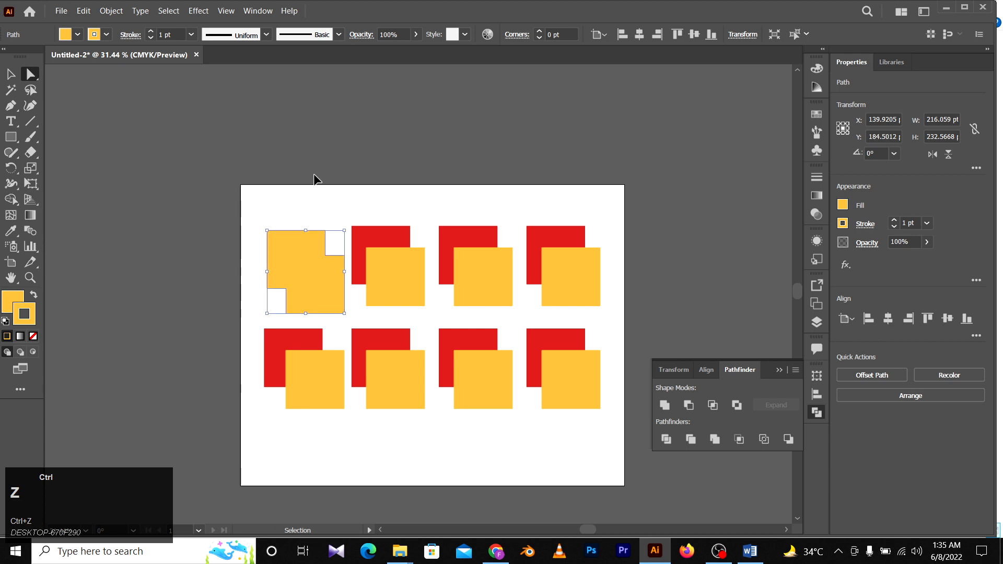
key(ctrl+z)
click(314, 179)
Try uniting the first pair with the yellow square moved up over the red square's upper edge, and undo the unite.
drag(326, 282, 303, 207)
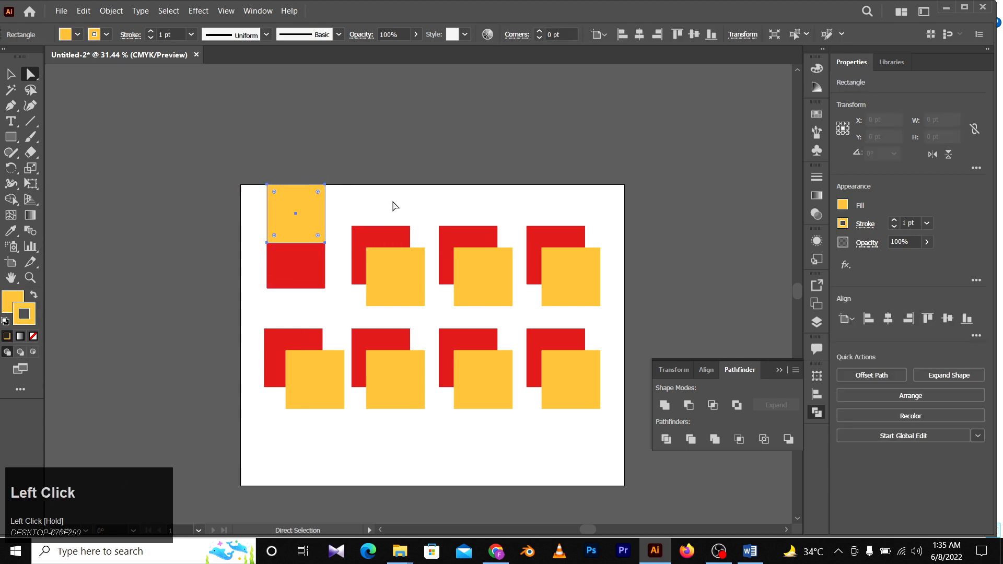
key(v)
drag(303, 165, 310, 292)
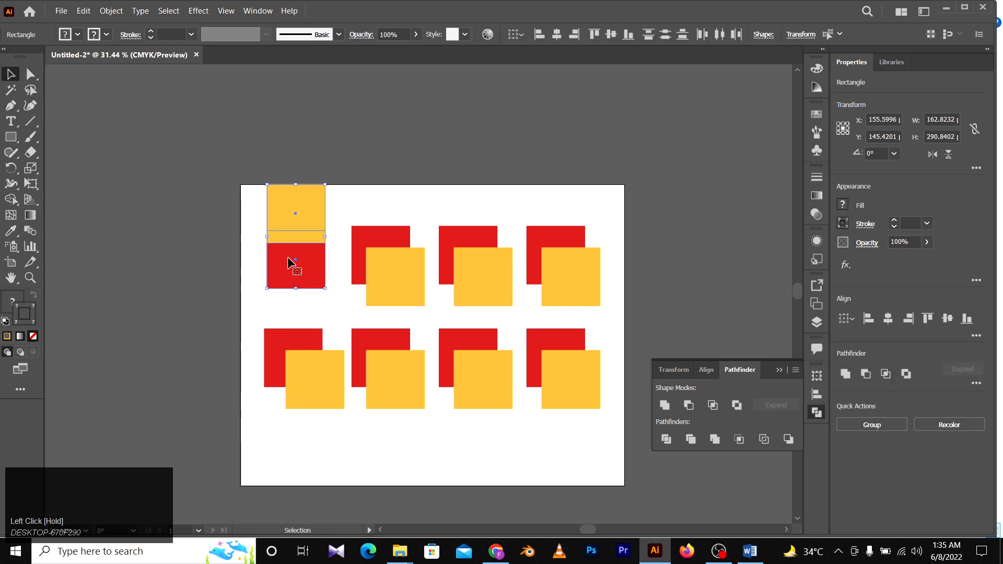
click(665, 405)
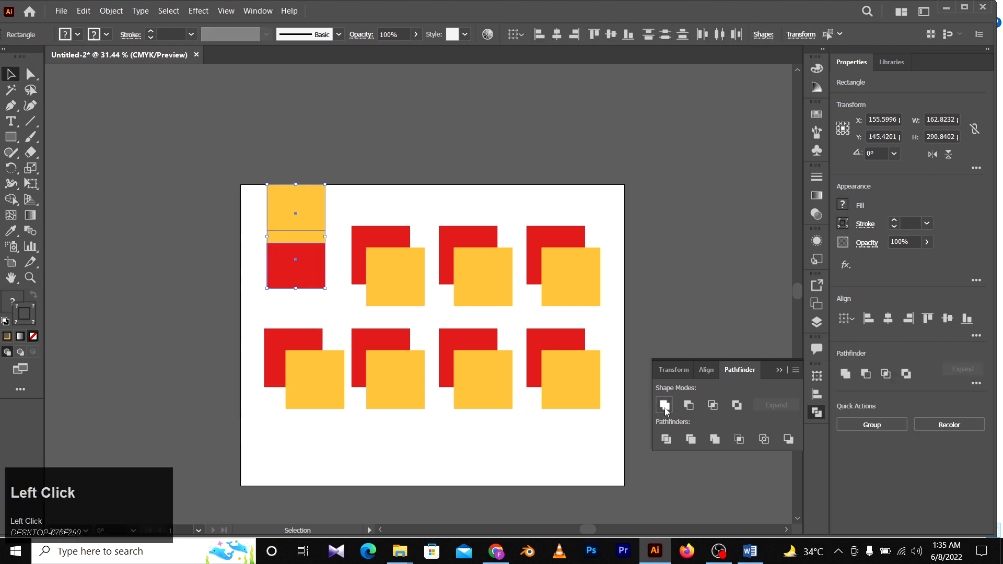
click(325, 149)
click(308, 209)
key(ctrl+z)
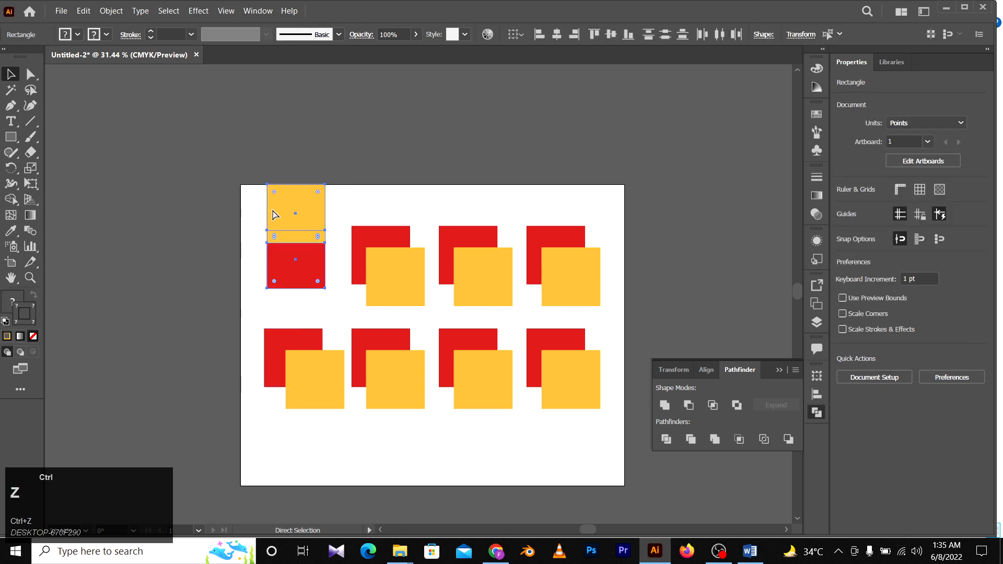
Pull the first yellow square's upper-right corner up and inward into a point, and unite the distorted shape with the red square.
drag(344, 256, 303, 212)
key(a)
key(v)
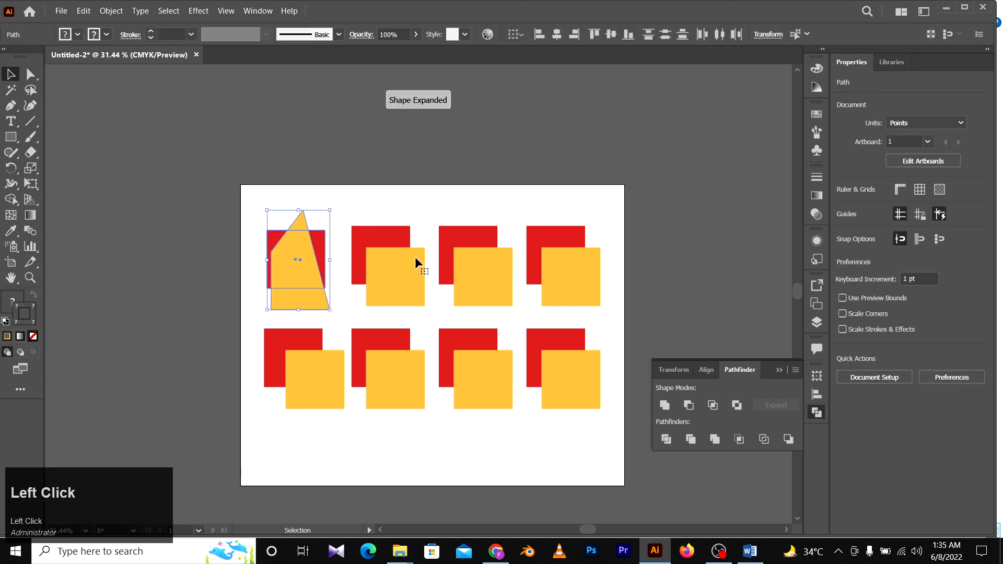
click(665, 405)
click(325, 183)
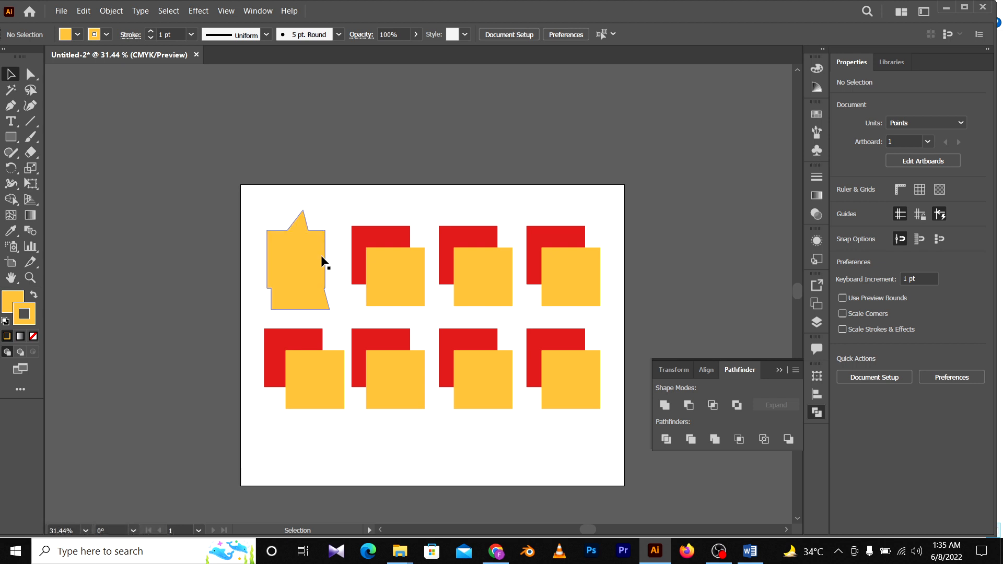
click(304, 206)
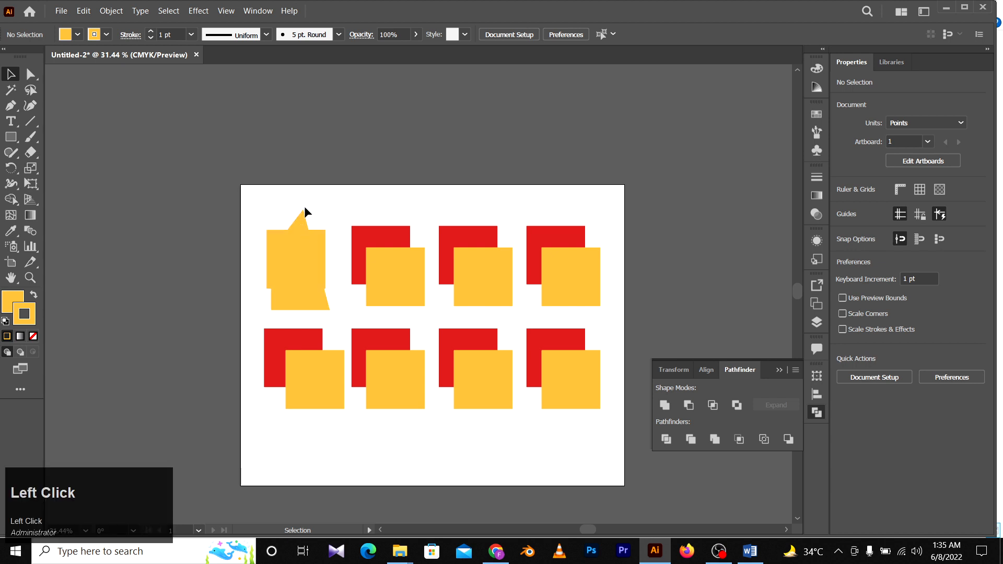
Undo the unite and the corner distortion on the first pair.
key(ctrl+z)
key(ctrl+z)
click(314, 205)
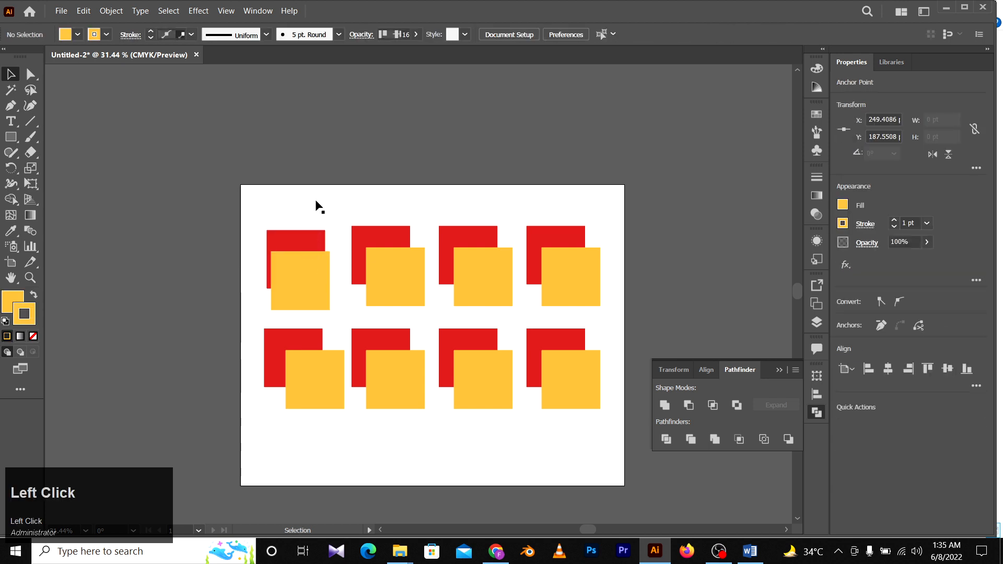
Shift the first yellow square slightly right and unite it with the red square using Pathfinder.
drag(289, 281, 300, 280)
click(300, 203)
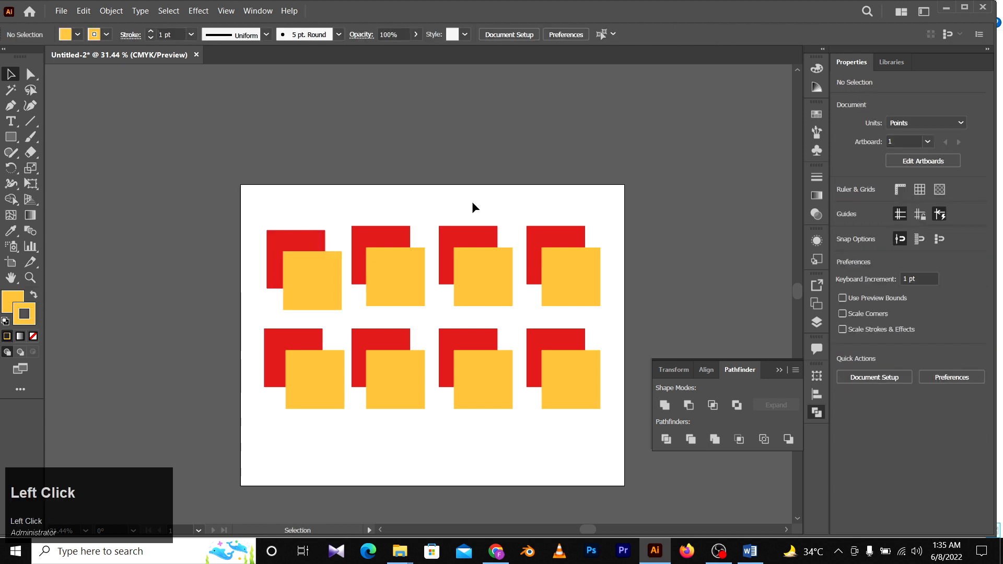
drag(345, 209, 265, 278)
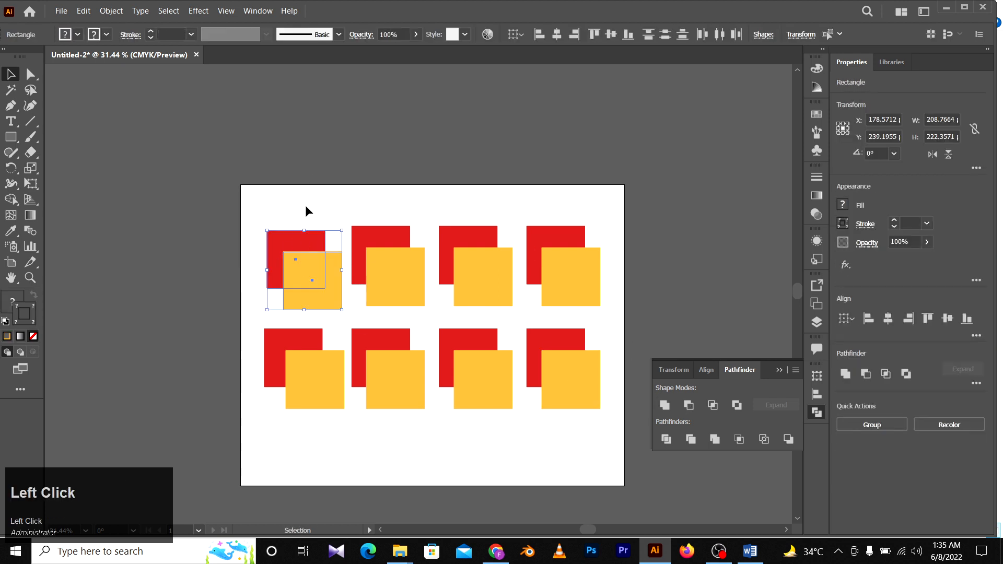
click(665, 405)
click(346, 142)
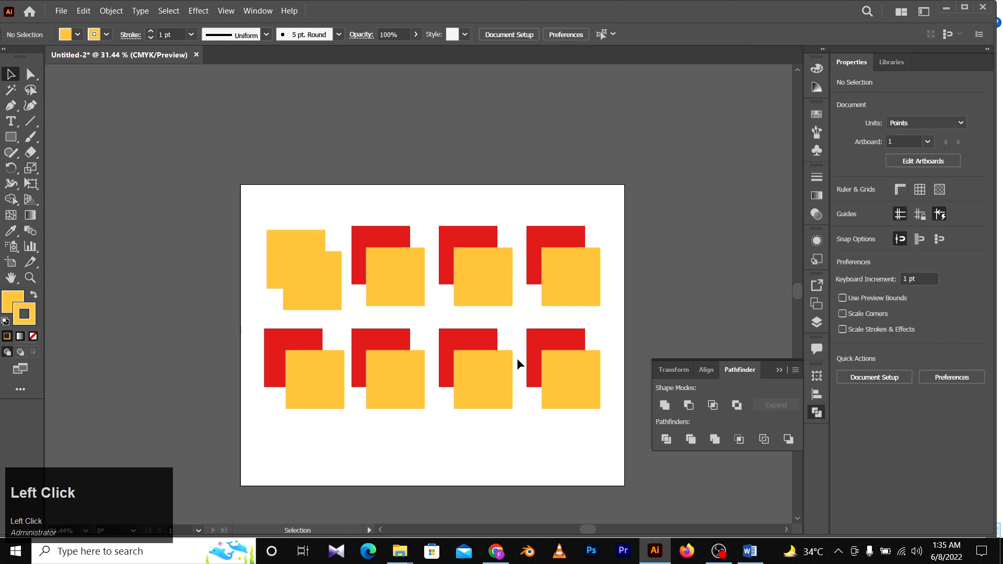
Try Minus Front on the second upper-row pair to cut the yellow square out of the red one, and undo the subtraction.
drag(376, 186, 404, 265)
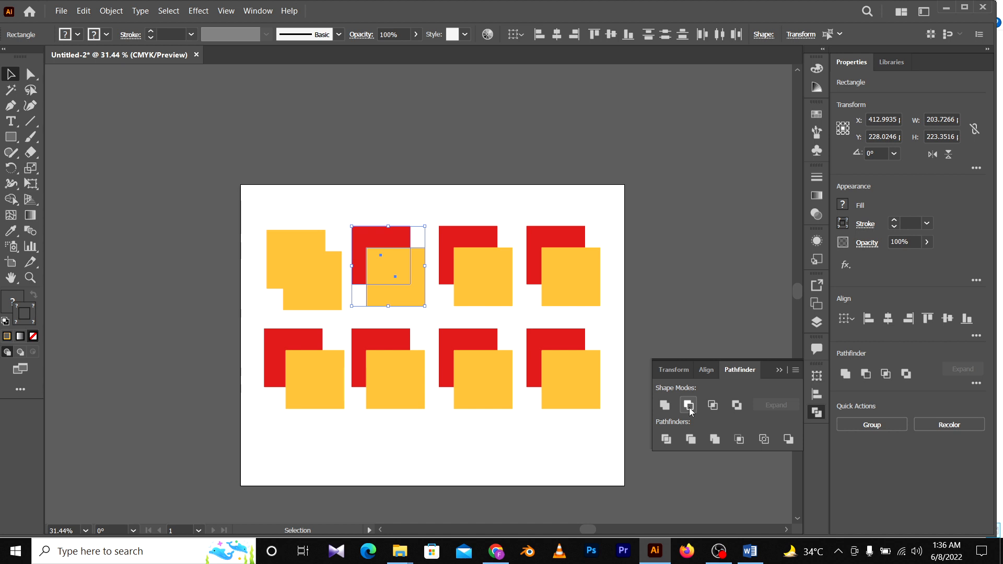
click(688, 405)
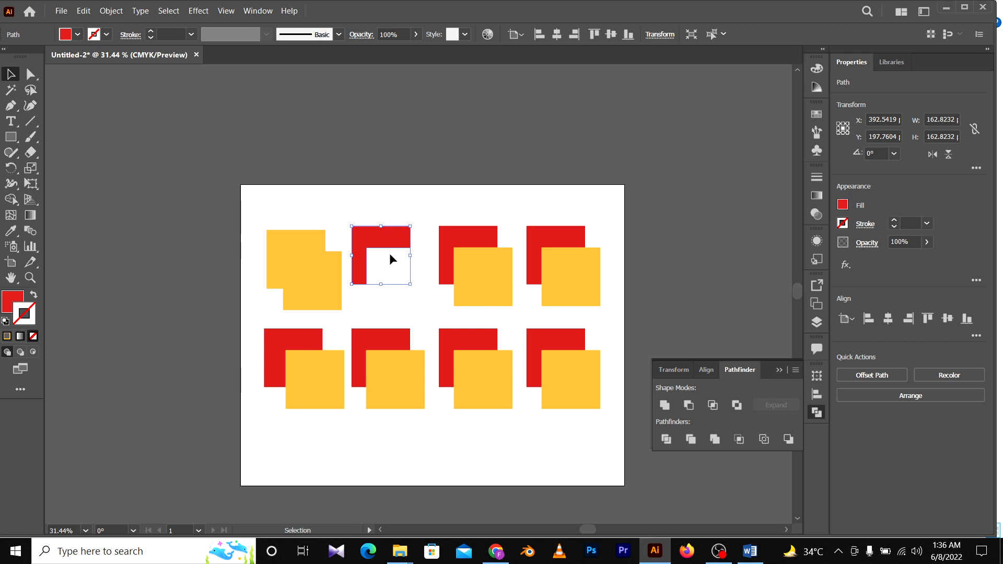
click(490, 155)
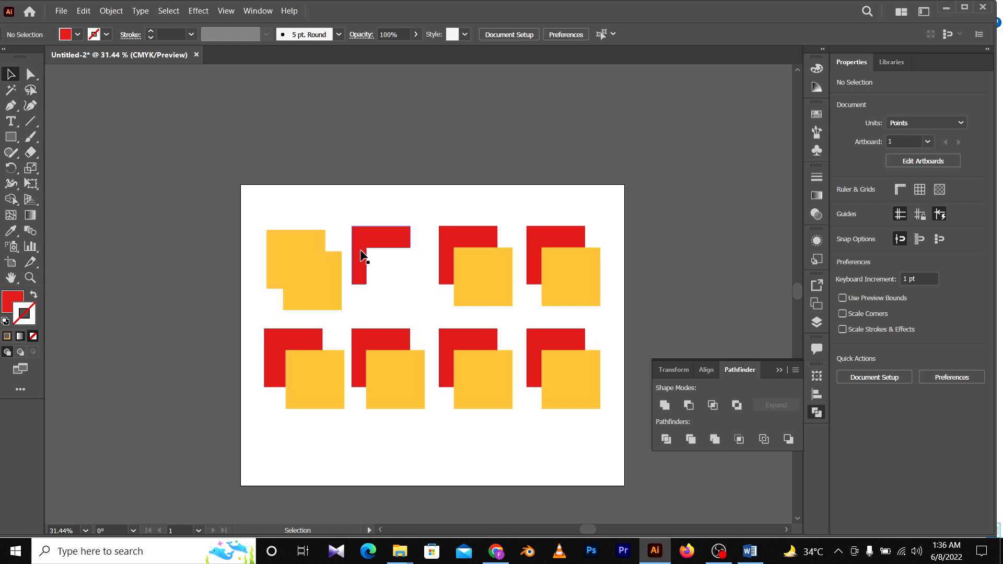
click(363, 256)
key(ctrl+z)
click(453, 206)
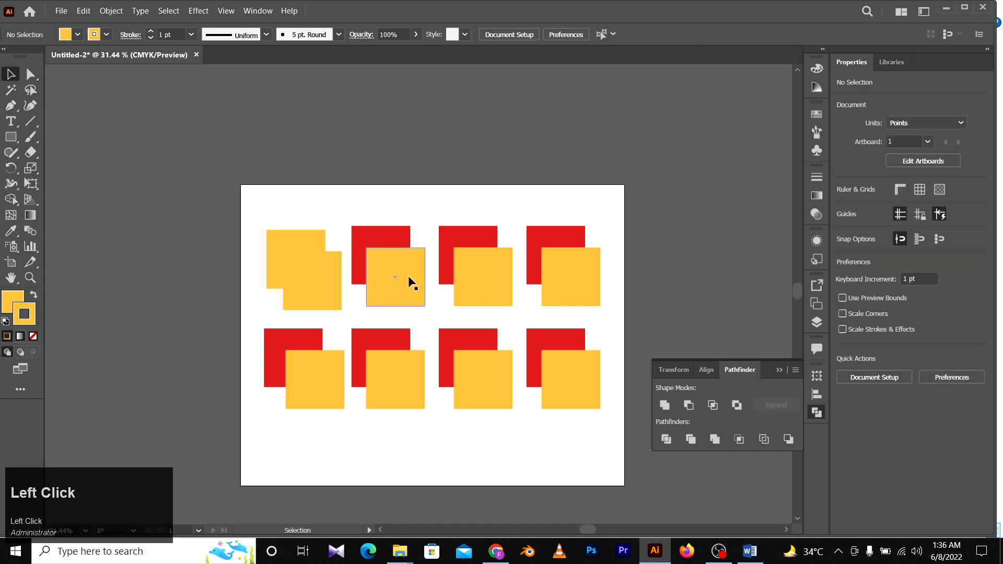
Bring the red square of the second upper-row pair to the front, above its yellow square.
click(384, 241)
right_click(392, 239)
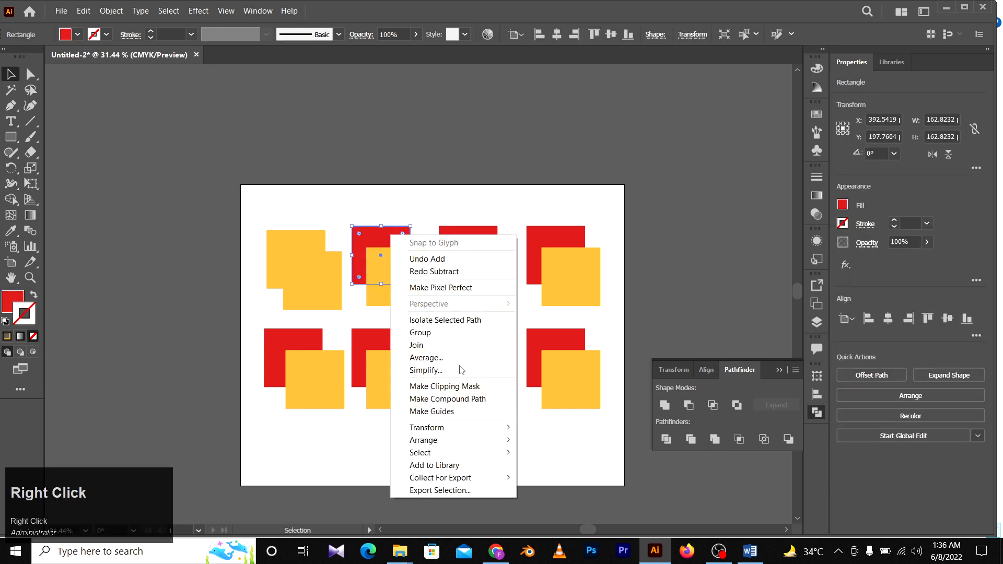
click(459, 440)
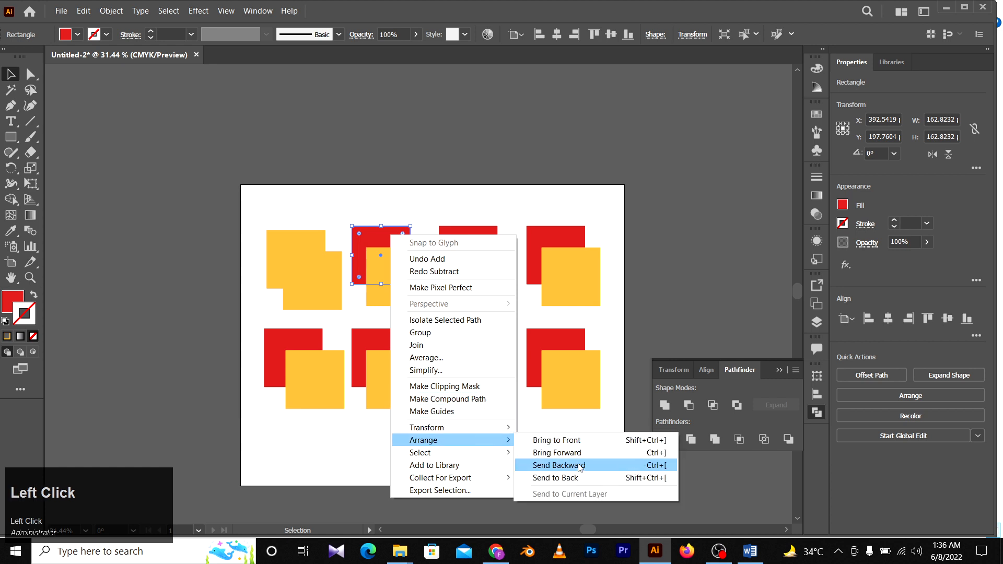
click(588, 443)
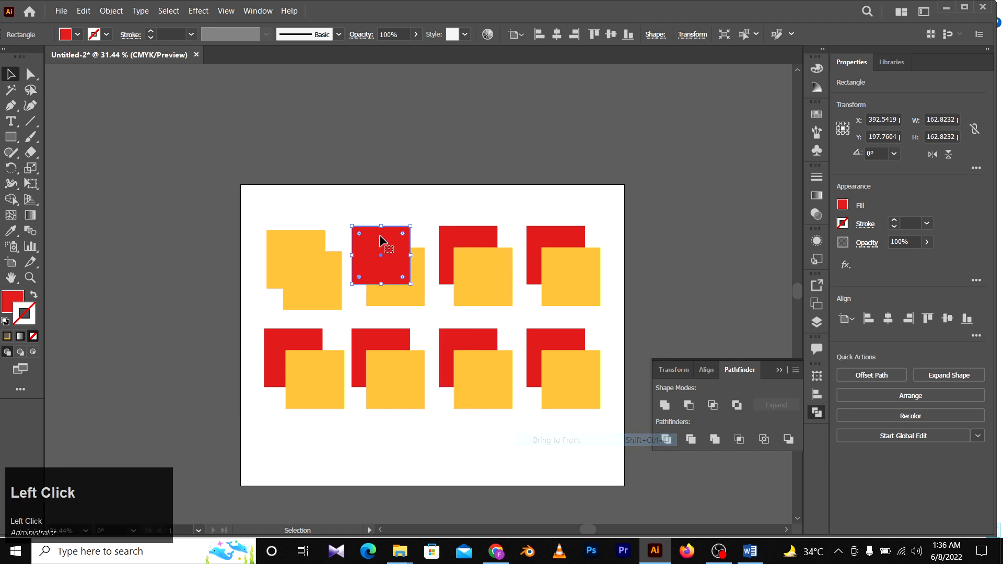
Apply Minus Front to the second upper-row pair, cutting the red square out of the yellow one.
click(406, 208)
drag(406, 208, 398, 256)
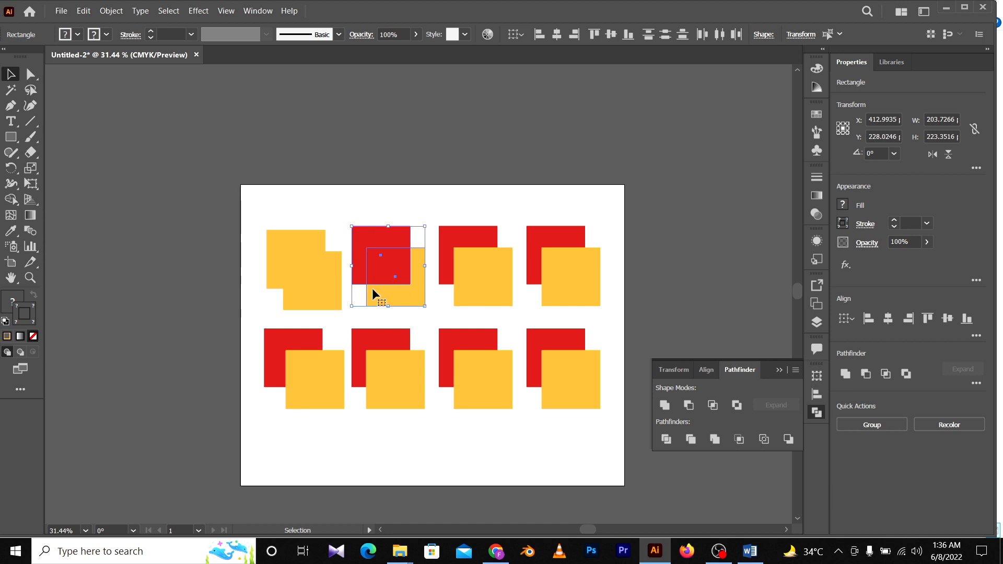
click(688, 407)
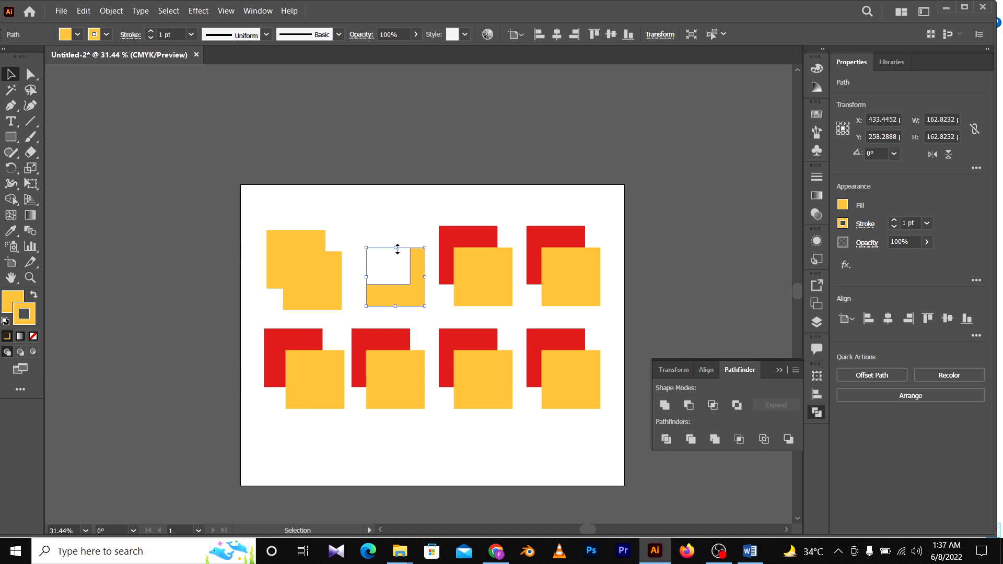
Intersect the third upper-row pair with Pathfinder so only the overlapping area is kept, and deselect it.
drag(478, 192, 469, 282)
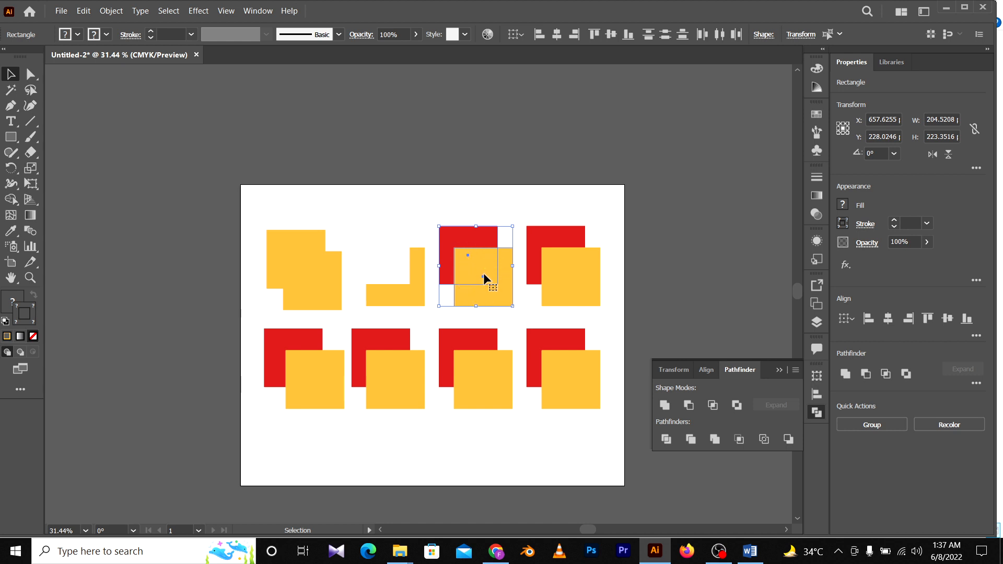
click(712, 405)
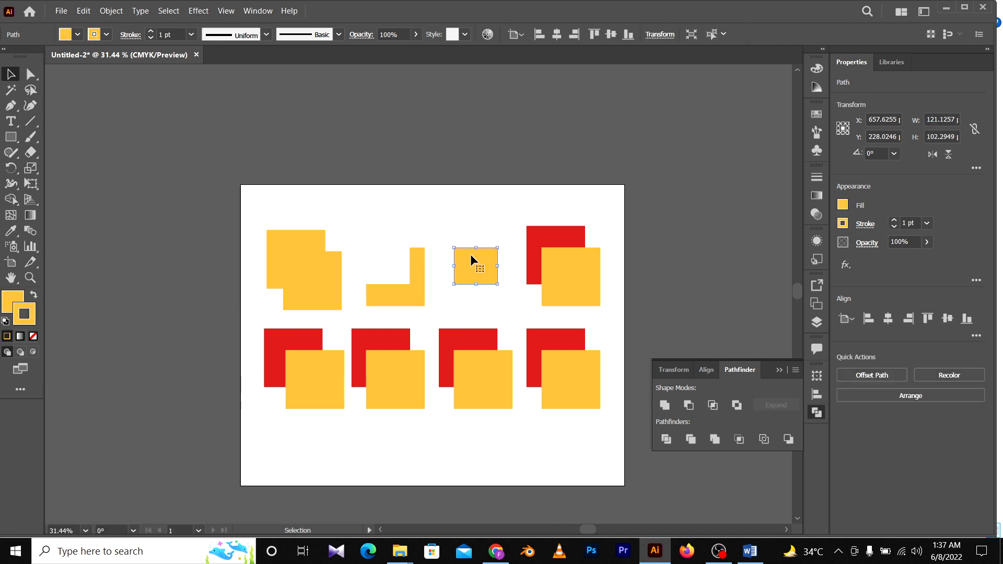
click(500, 224)
Exclude the overlap of the fourth upper-row pair with Pathfinder and move the resulting shape slightly upward.
drag(580, 198, 615, 306)
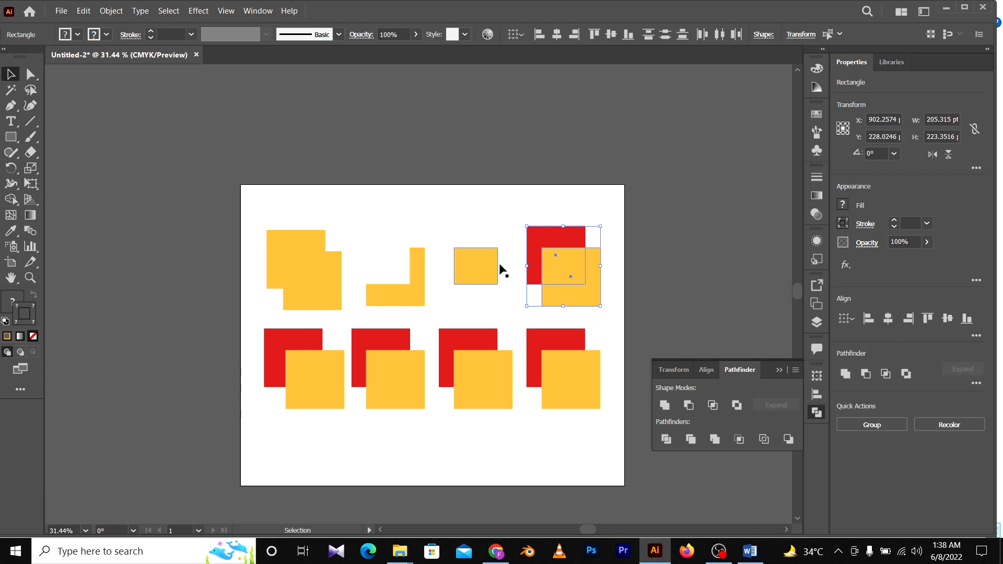
click(737, 406)
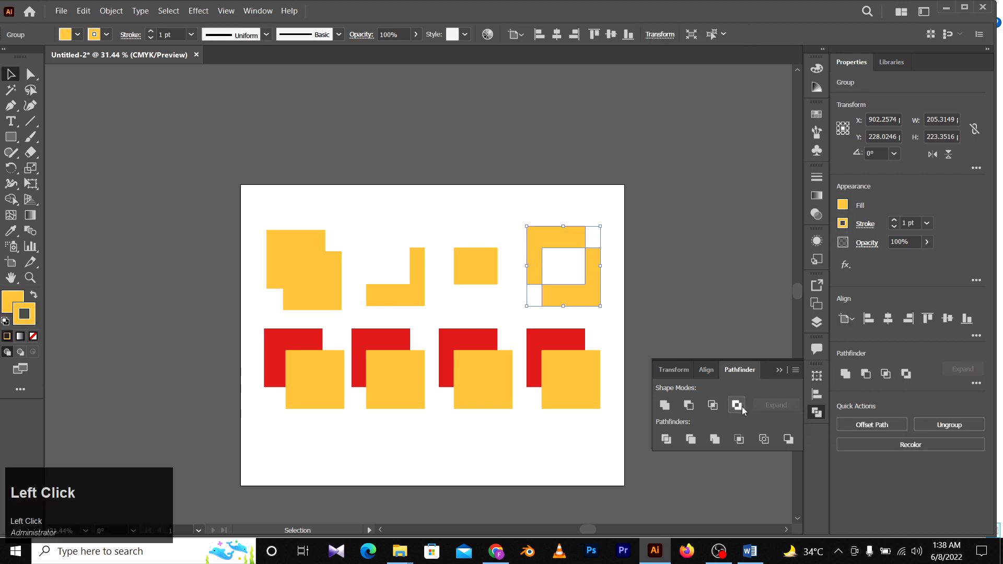
click(565, 276)
drag(535, 252, 535, 241)
click(656, 211)
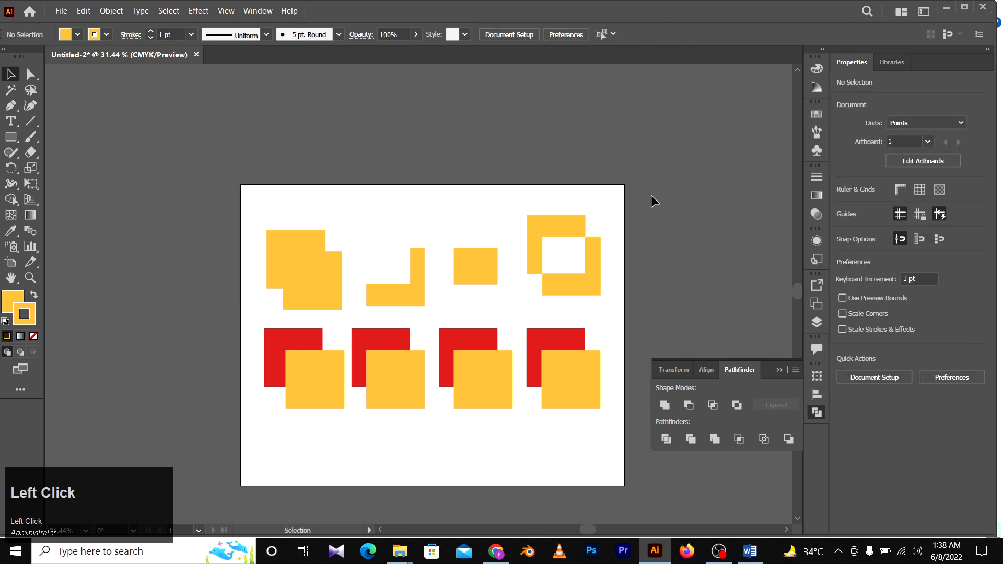
drag(619, 193, 255, 262)
click(405, 218)
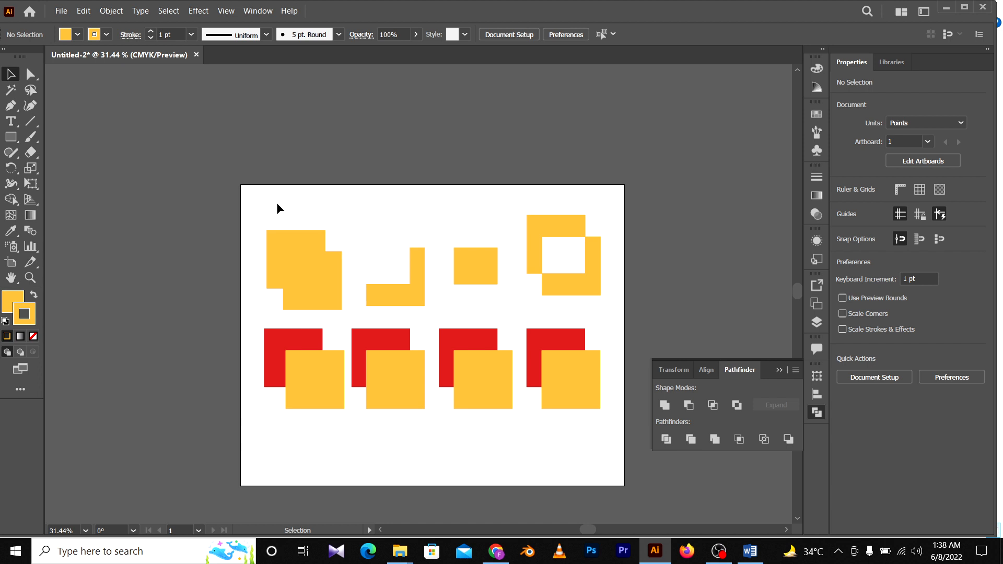
drag(277, 203, 607, 281)
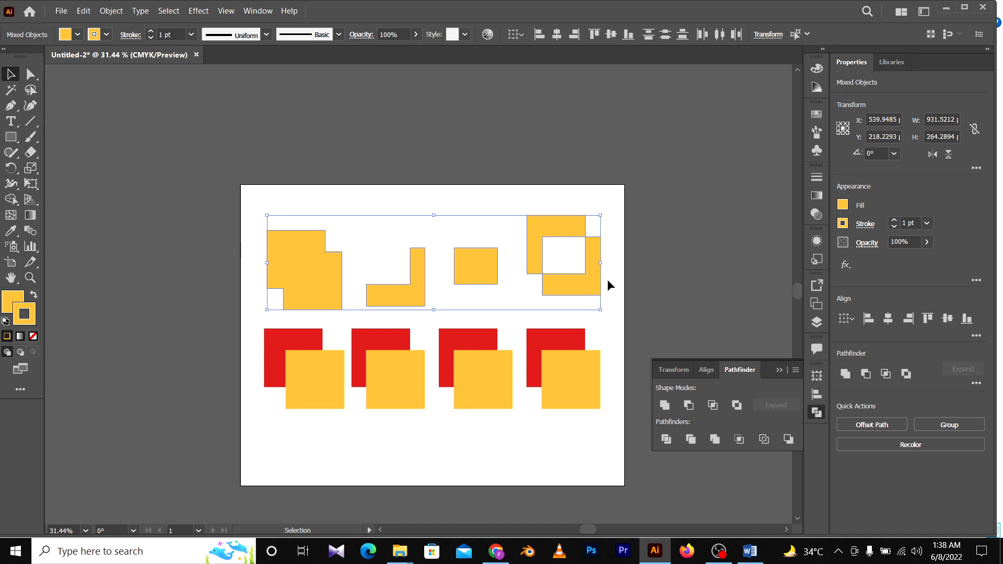
click(428, 271)
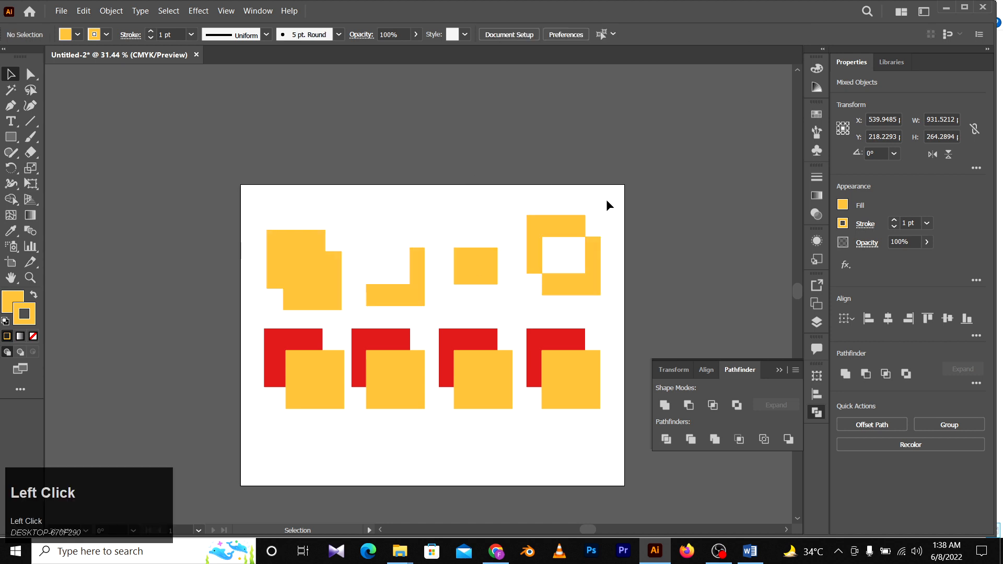
Delete the four red and yellow pairs of the lower row and the four combined shapes of the upper row.
drag(606, 325, 211, 447)
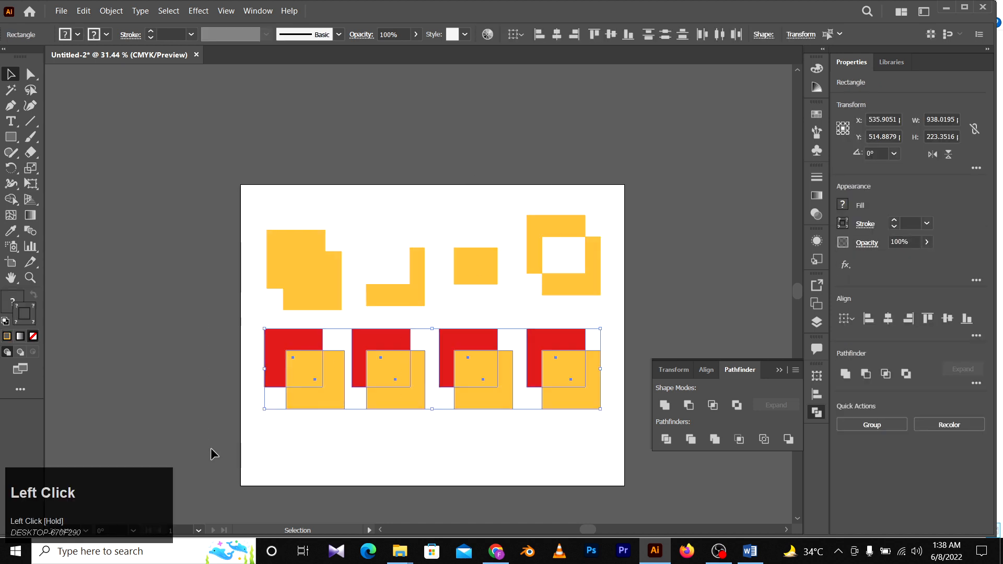
key(Delete)
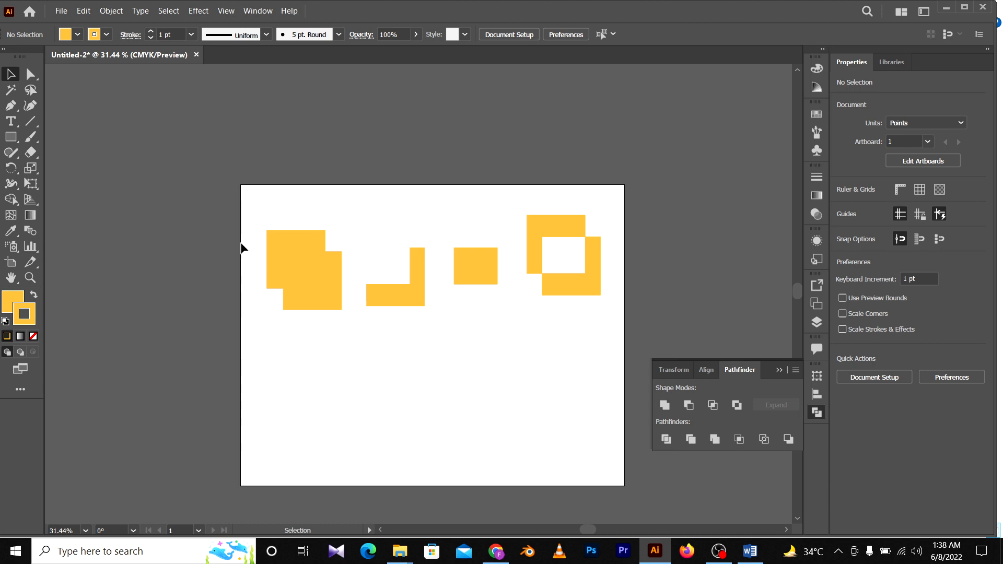
drag(242, 213, 549, 319)
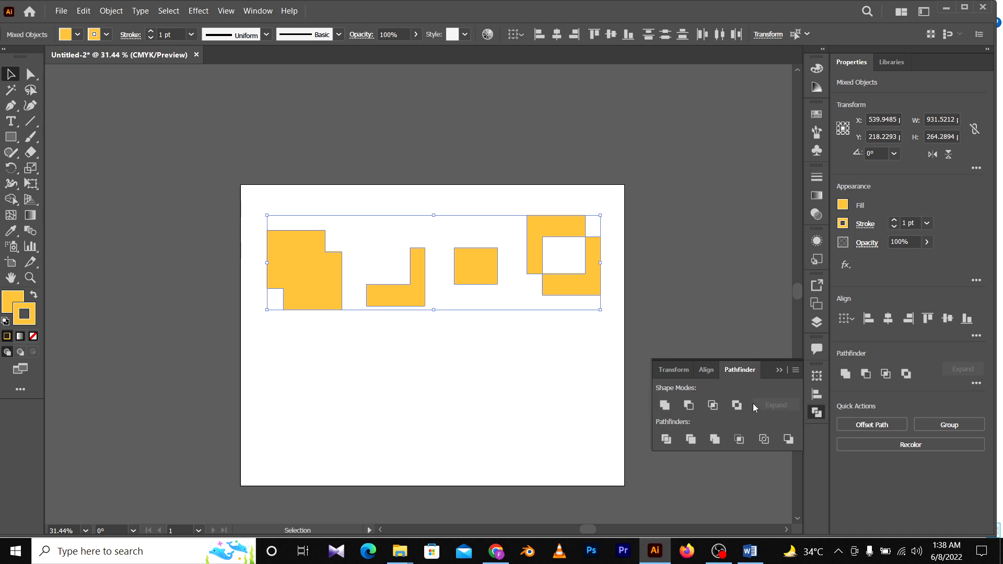
click(514, 353)
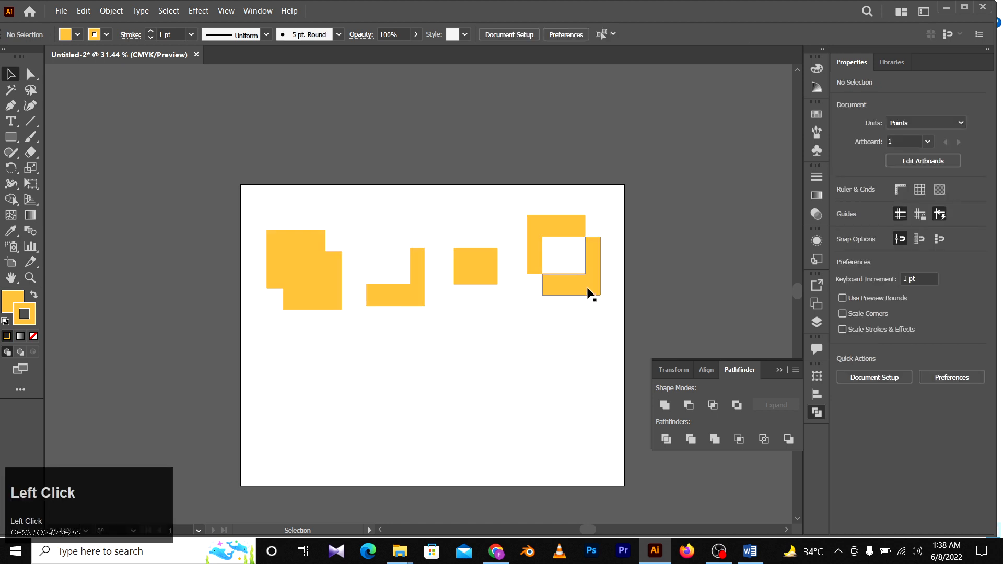
drag(675, 174, 266, 344)
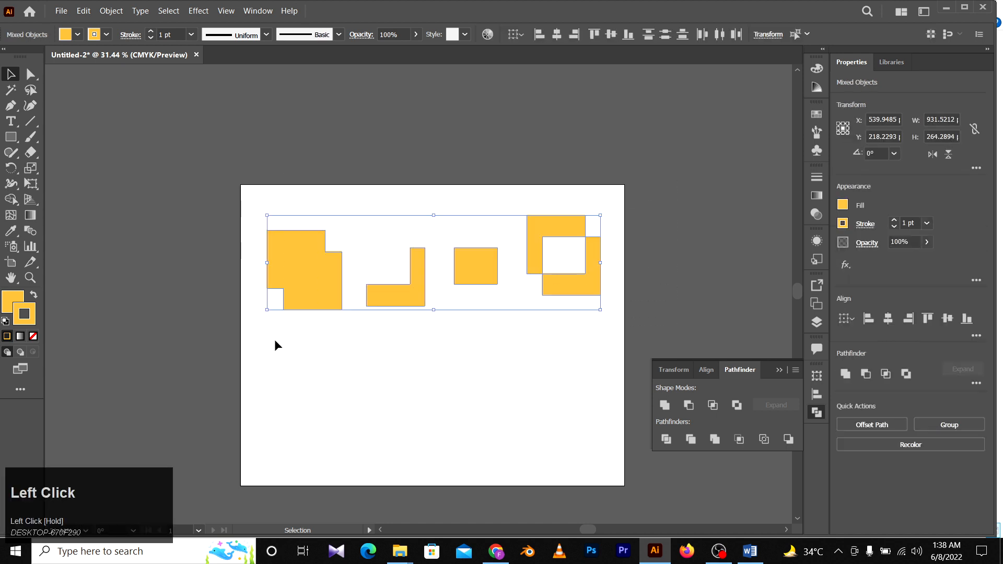
key(Delete)
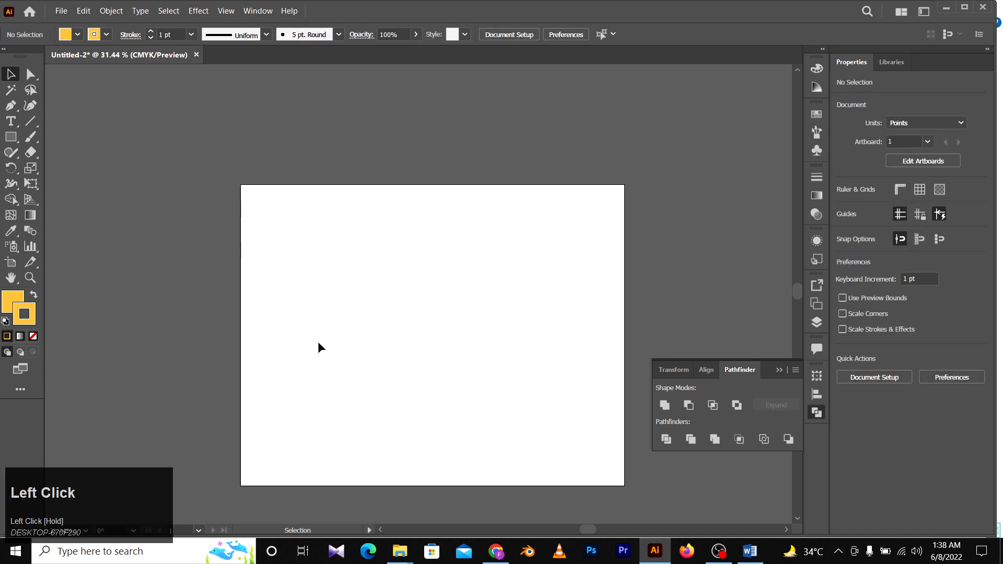
Put the Pathfinder options away, display the Layers list, and select the clip group in Layer 1.
click(779, 371)
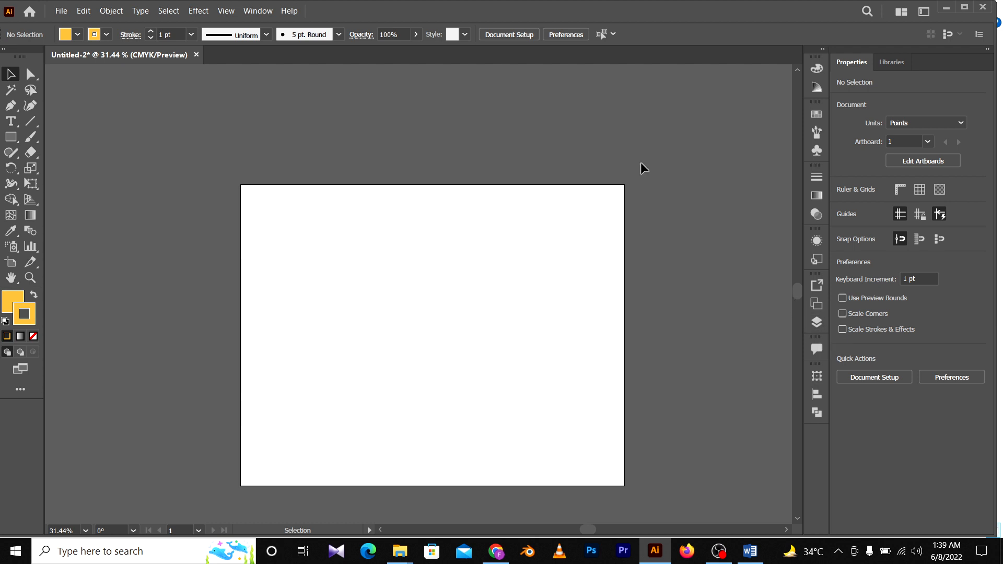
click(268, 13)
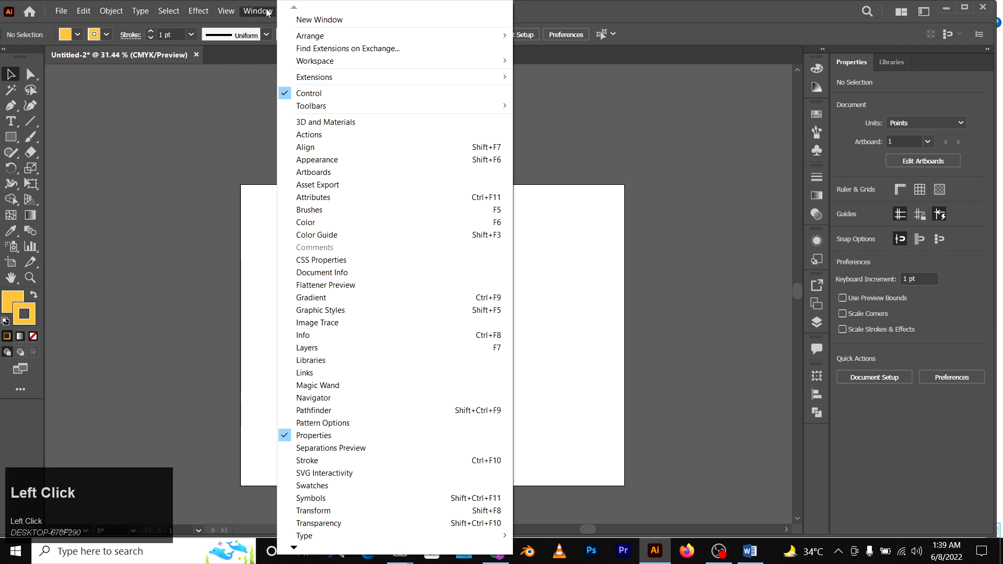
click(340, 350)
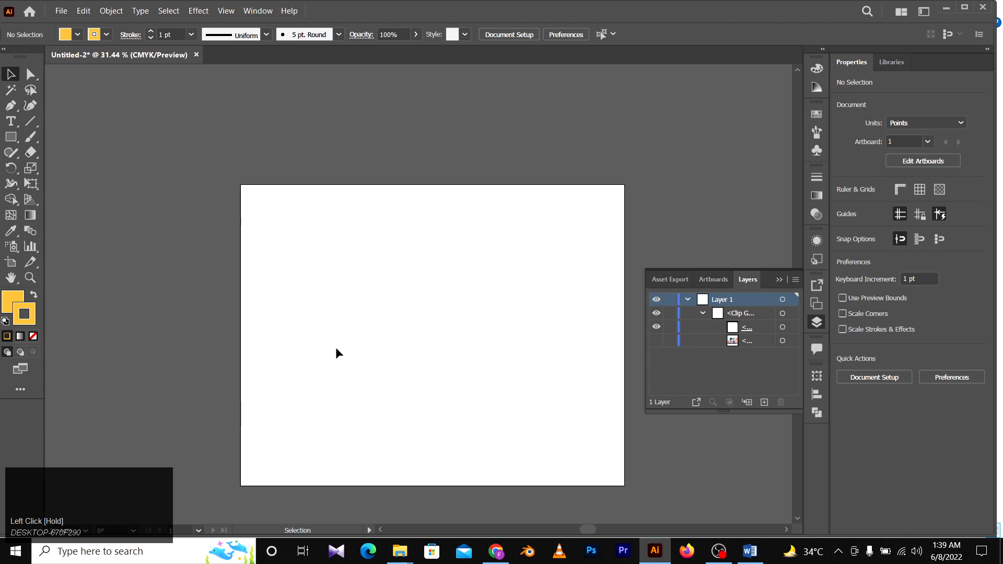
click(703, 313)
click(702, 314)
click(742, 315)
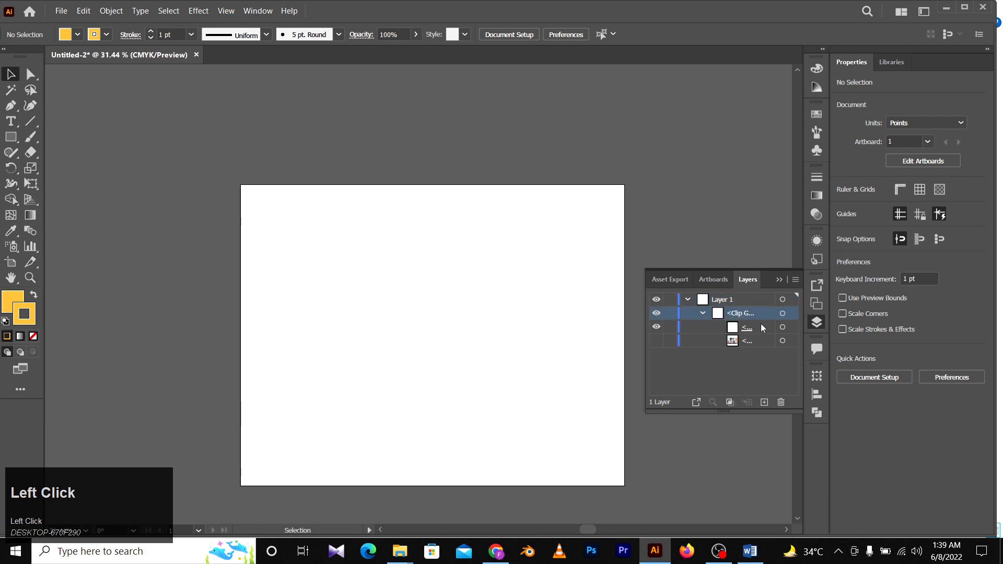
Make the hidden image in Layer 1's clip group visible, toggling its visibility off and on to compare.
click(684, 343)
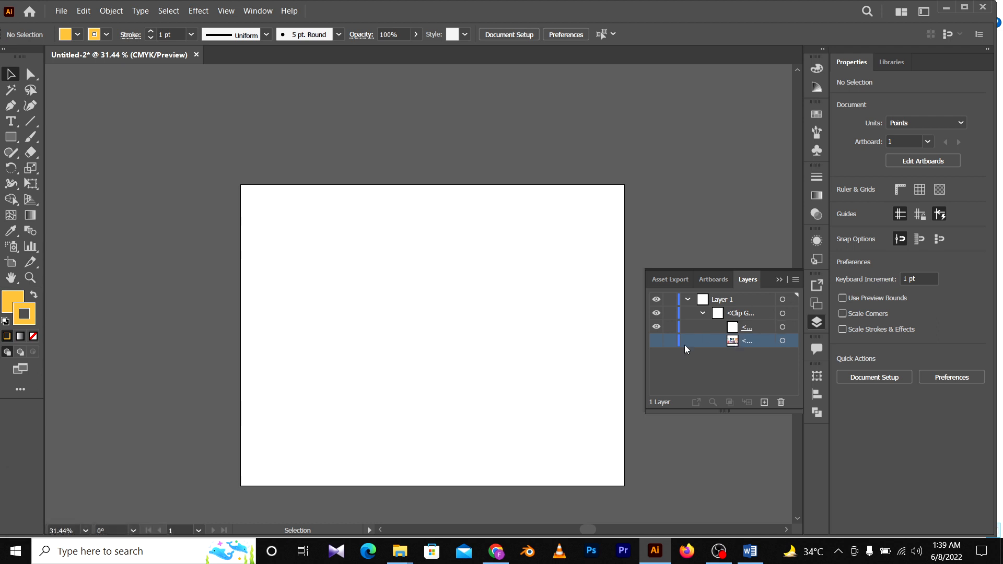
click(656, 346)
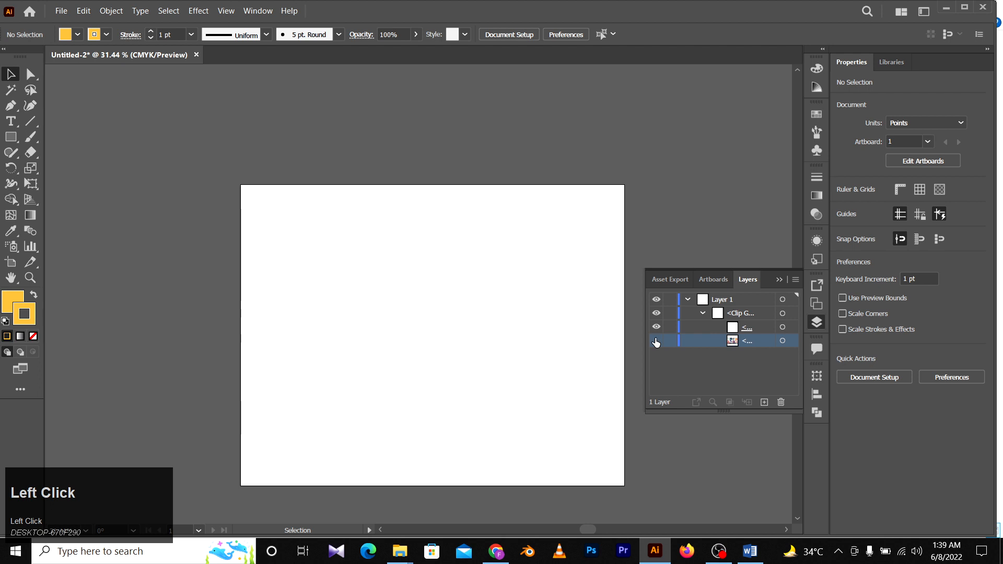
key(space)
drag(204, 202, 600, 256)
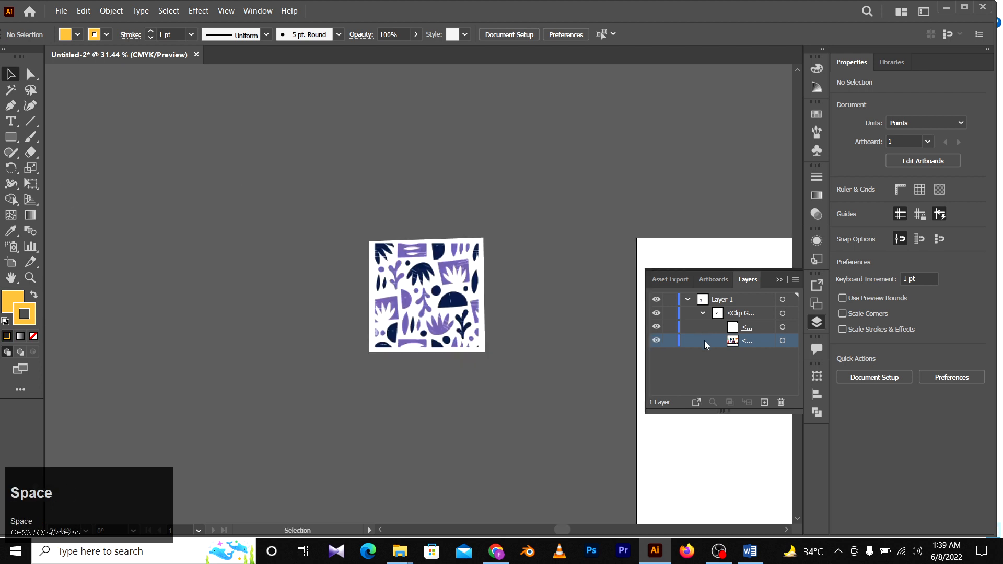
click(656, 342)
click(656, 342)
click(656, 342)
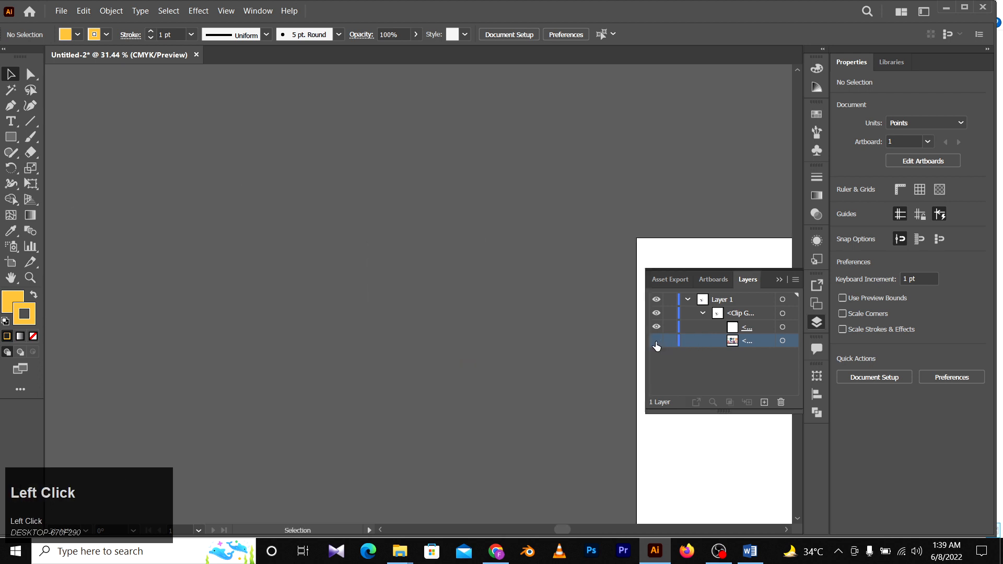
click(657, 342)
Draw ten yellow rectangles of varied sizes scattered across the artboard.
key(space)
drag(470, 308, 210, 274)
mouse_move(406, 260)
mouse_down()
mouse_move(264, 224)
mouse_move(375, 311)
mouse_up()
key(m)
drag(415, 256, 461, 308)
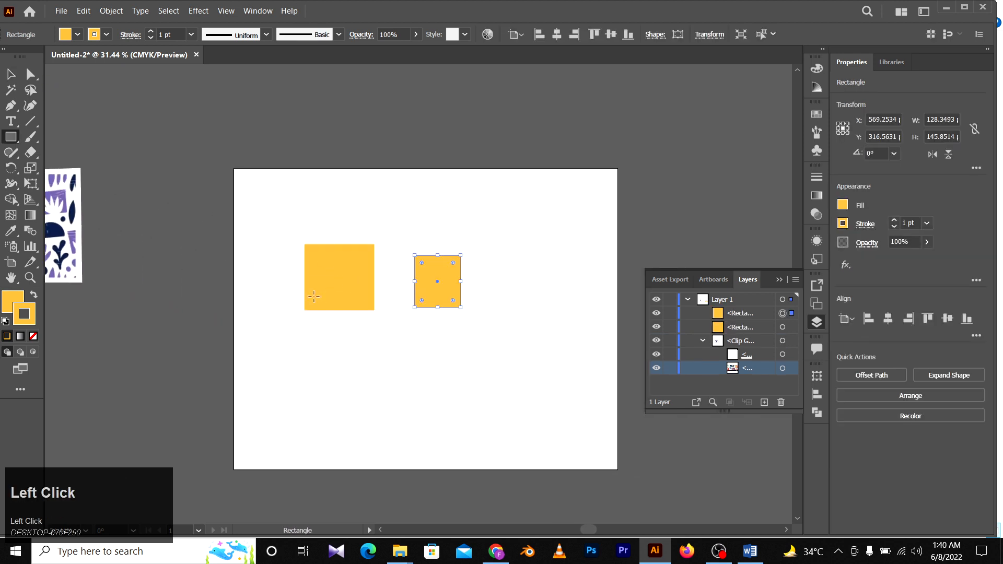
drag(282, 336, 336, 376)
drag(407, 168, 369, 190)
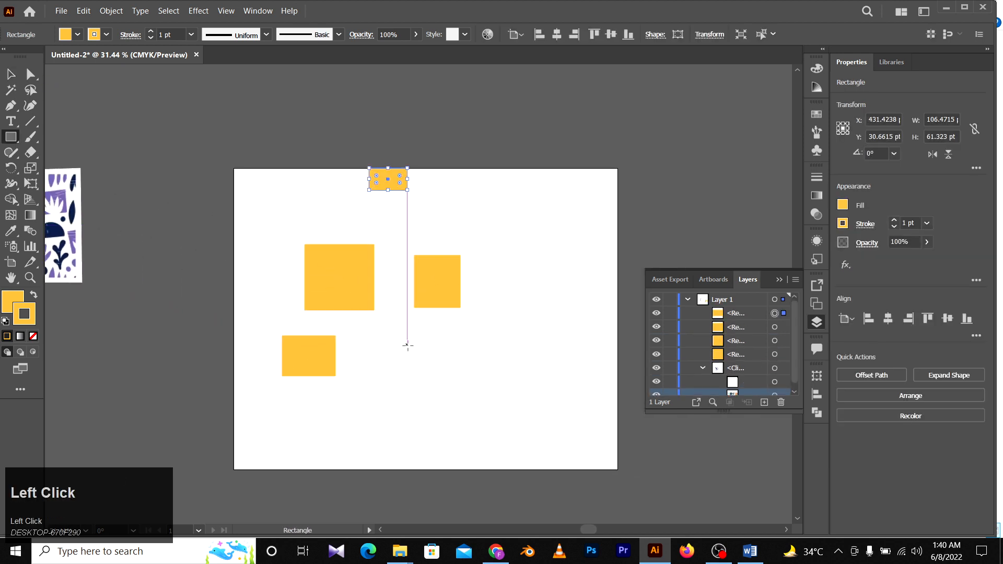
drag(410, 357, 455, 381)
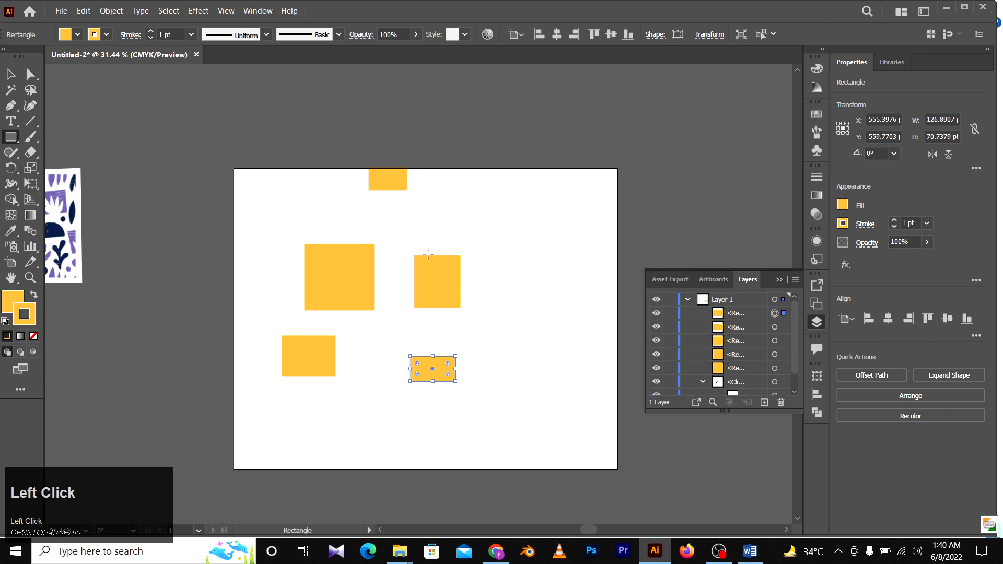
drag(457, 217, 506, 252)
drag(530, 218, 538, 267)
drag(531, 356, 554, 395)
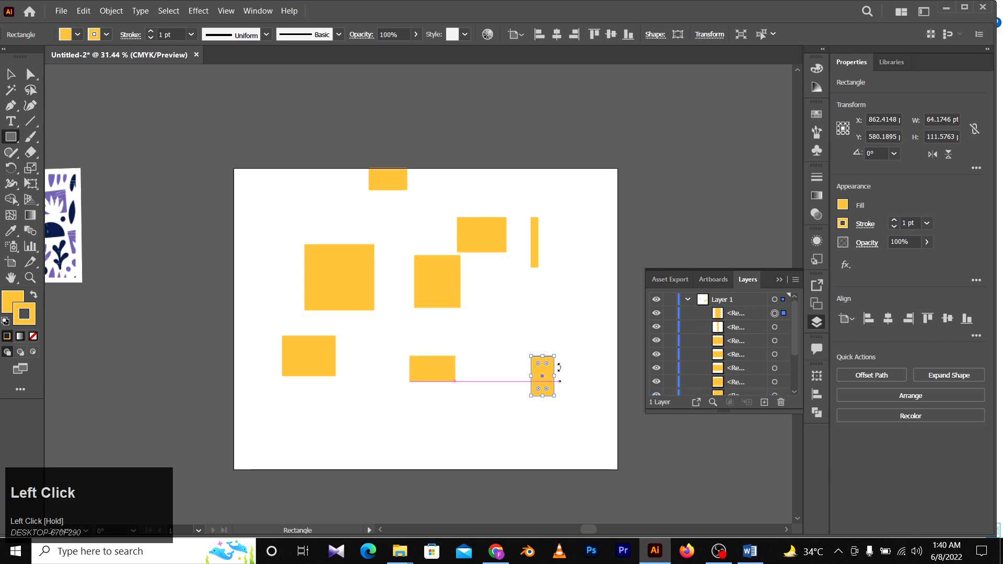
drag(547, 282, 586, 316)
drag(453, 411, 507, 446)
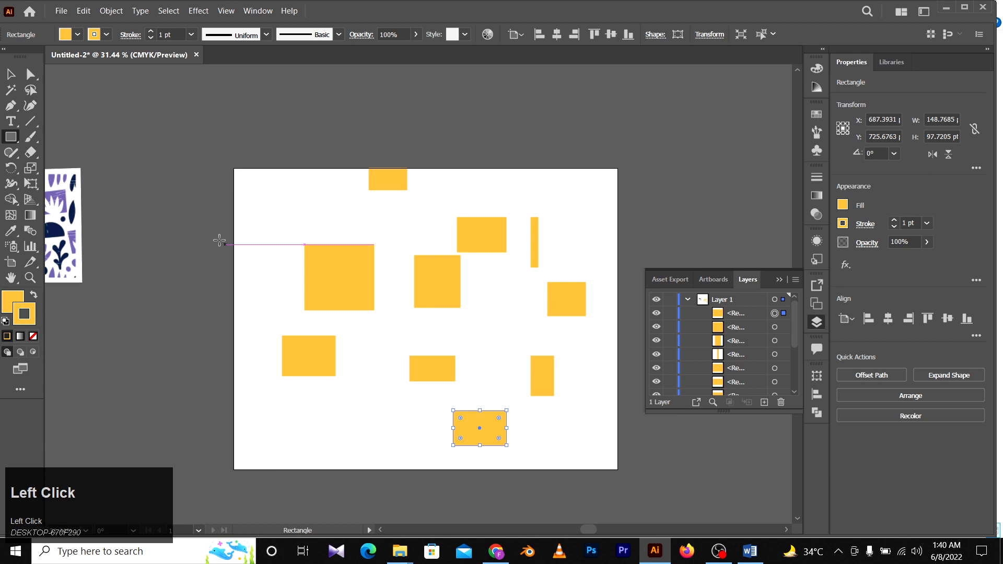
Select the rectangle near the artboard's centre, deselect it, and hide and show individual rectangles from the layer list.
click(10, 73)
click(444, 296)
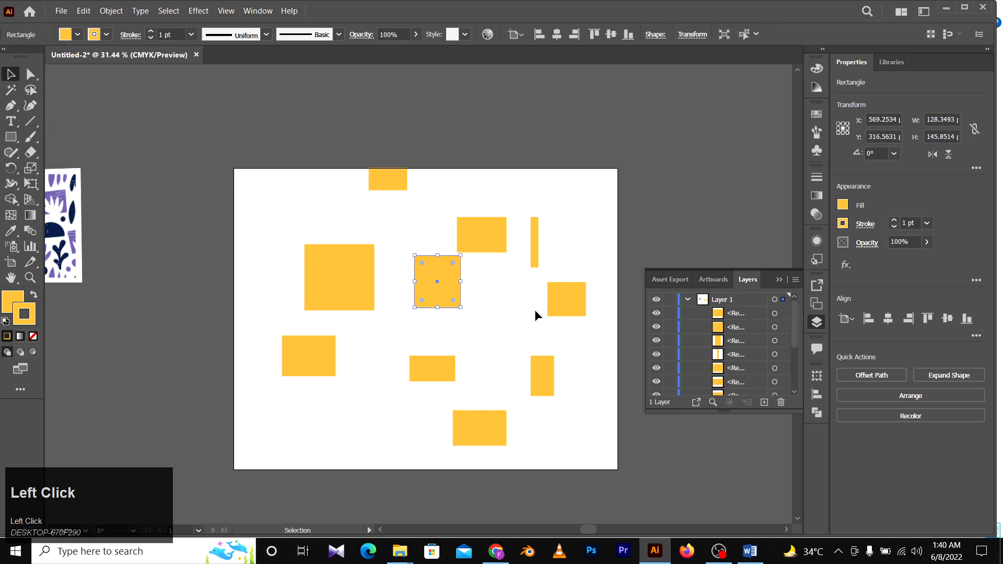
click(656, 327)
click(656, 327)
click(525, 318)
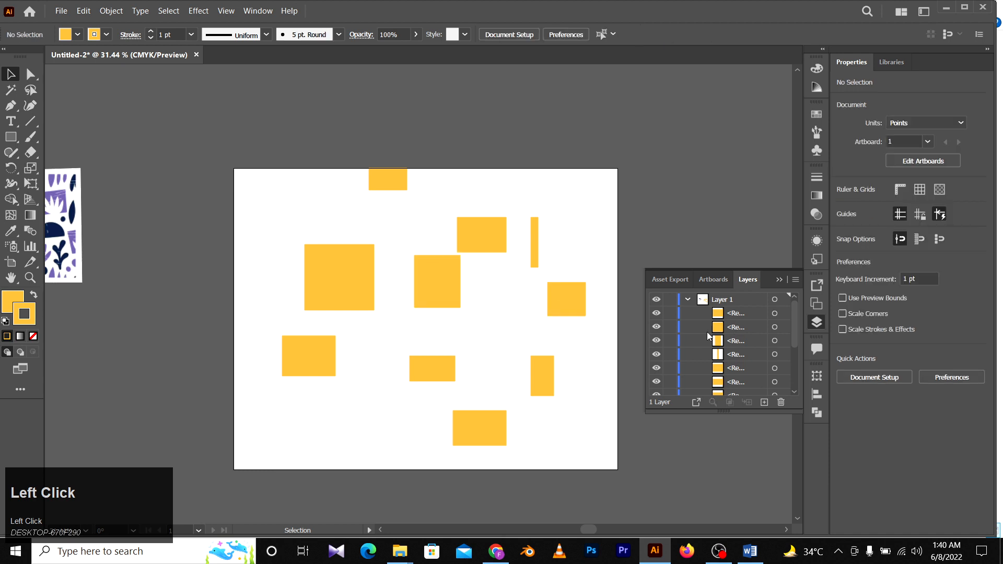
click(656, 354)
click(656, 354)
Target rectangle entries in the layer list one after another to identify the matching shapes on the artboard.
scroll(791, 368, down, 3)
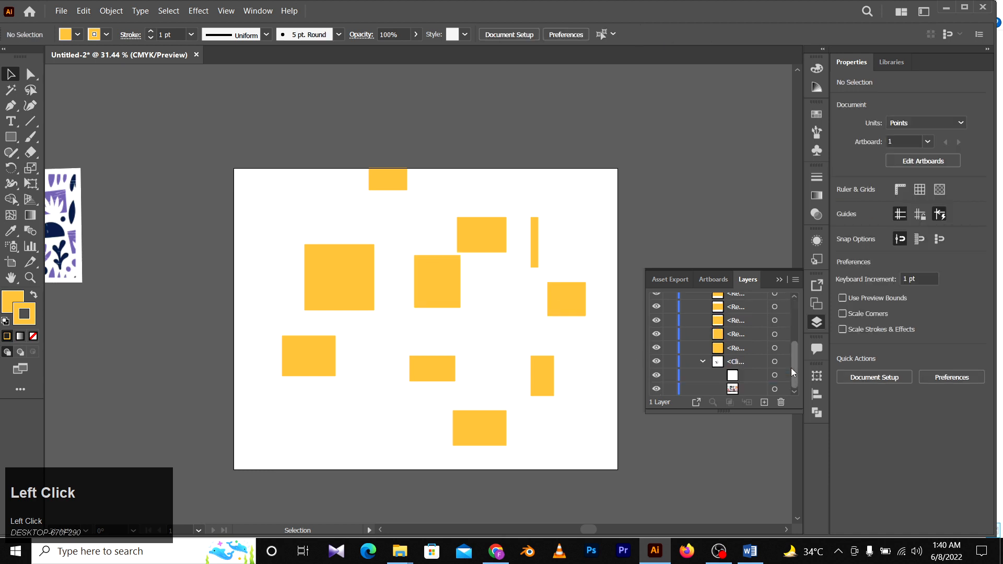
click(776, 321)
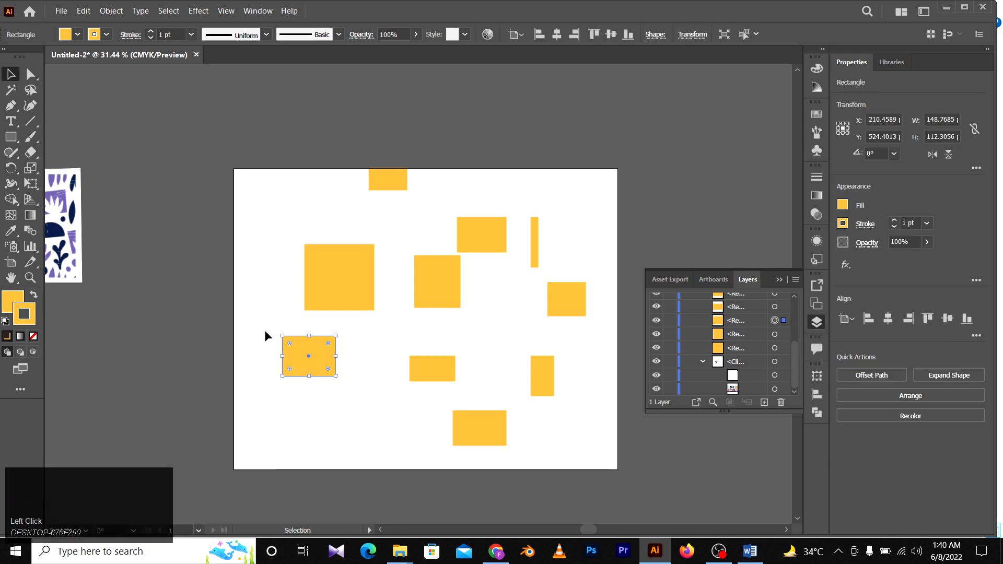
click(775, 348)
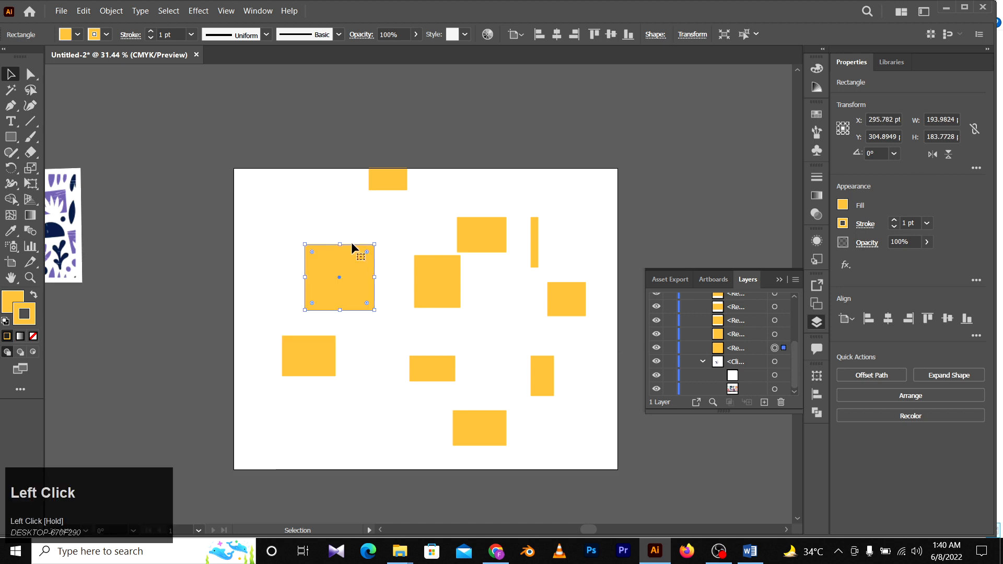
click(776, 320)
scroll(777, 323, up, 1)
click(777, 320)
click(776, 312)
scroll(776, 312, up, 2)
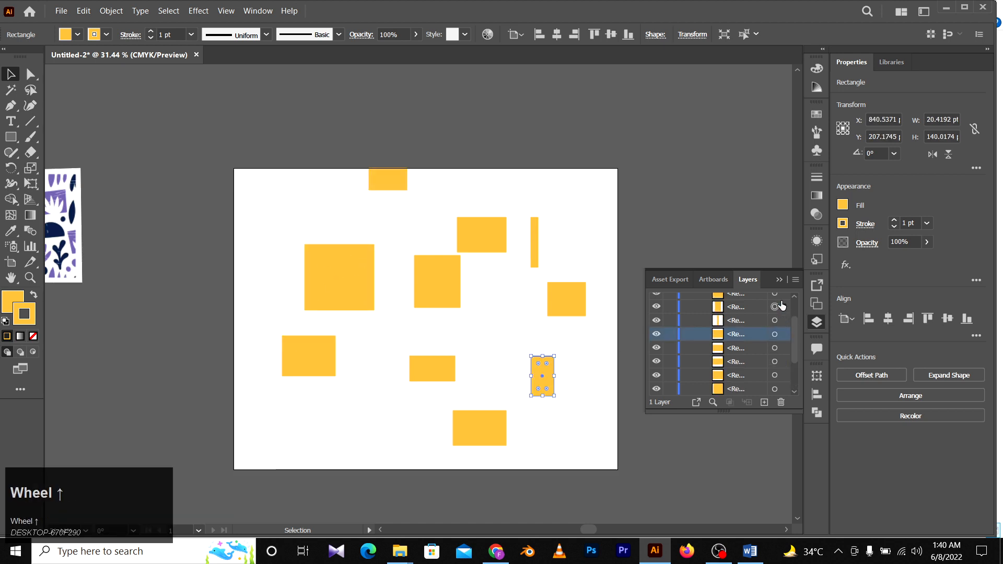
Select the rectangle near the artboard's right edge, then the small upright one below it, through their layer list entries.
click(776, 313)
click(775, 327)
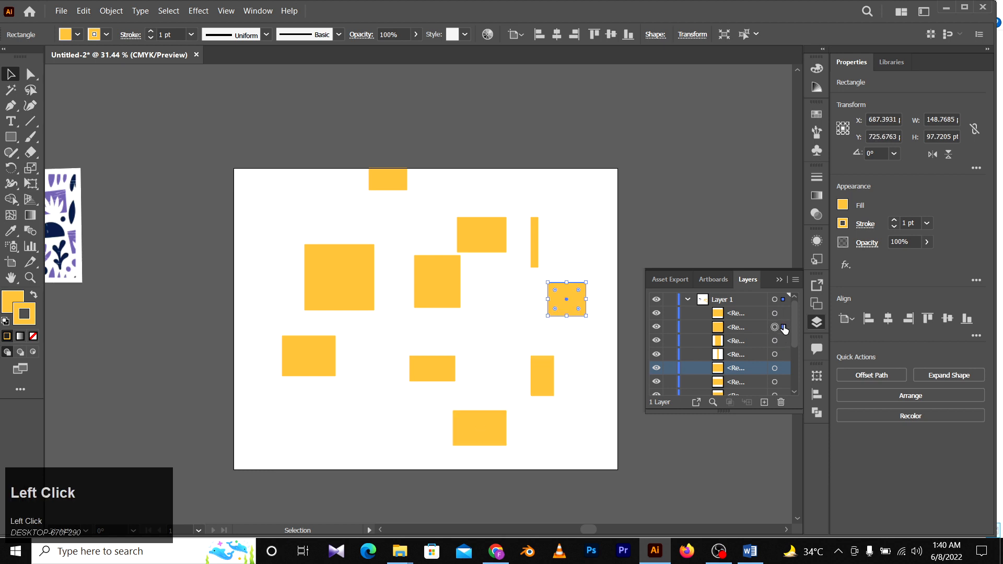
click(723, 328)
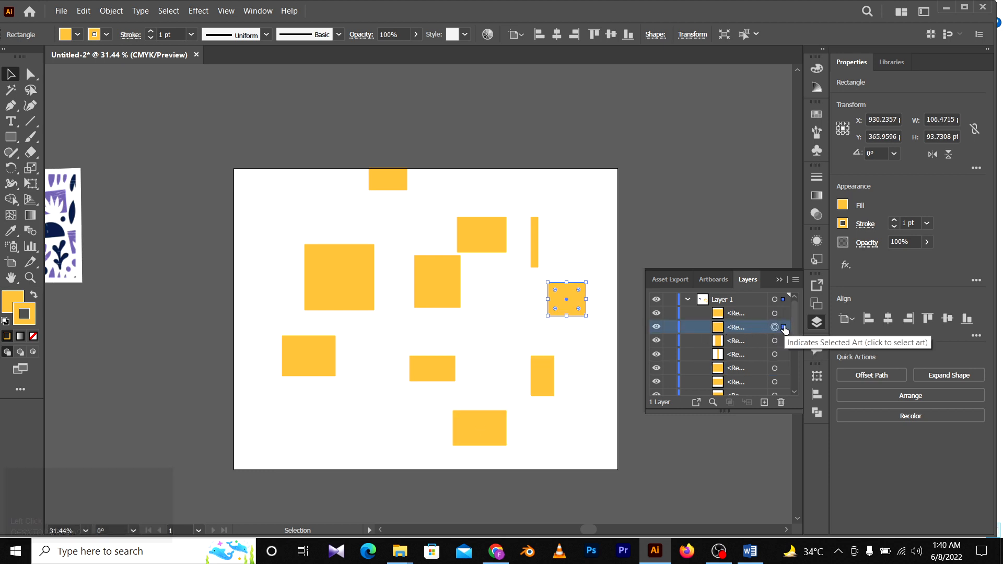
click(783, 341)
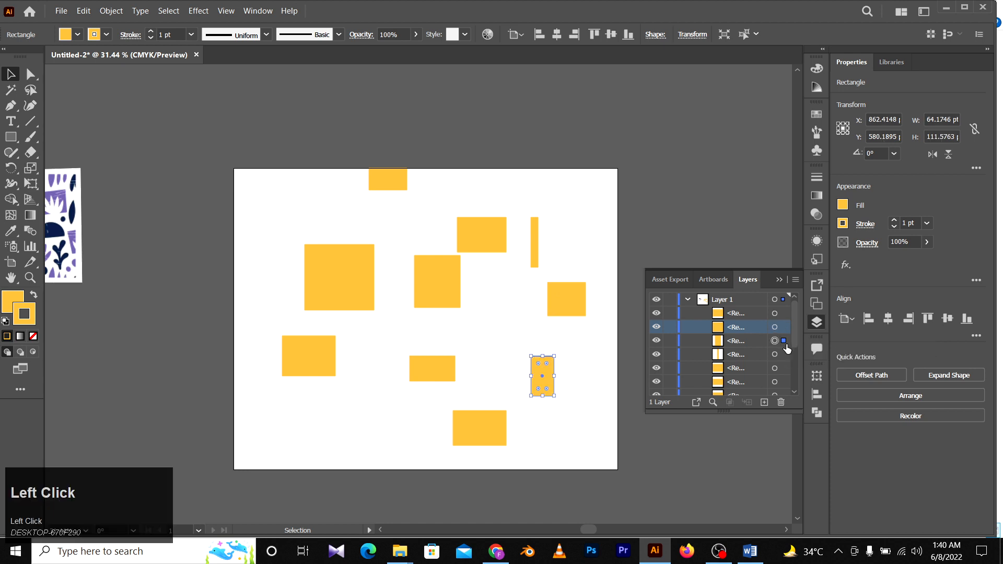
right_click(784, 345)
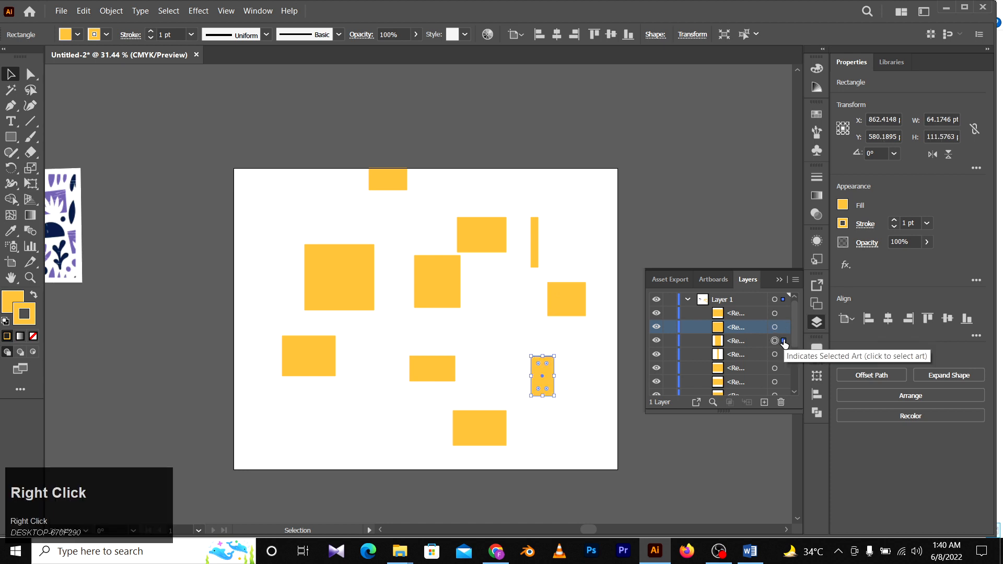
click(739, 341)
right_click(739, 341)
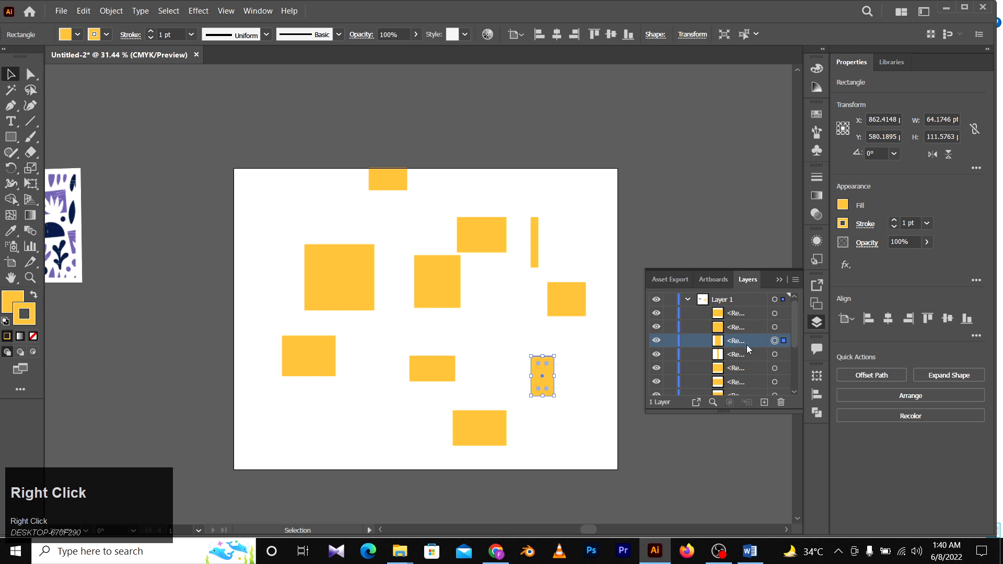
Hide and show three individual rectangles in the layer list to see which shape each entry controls.
click(657, 328)
click(657, 327)
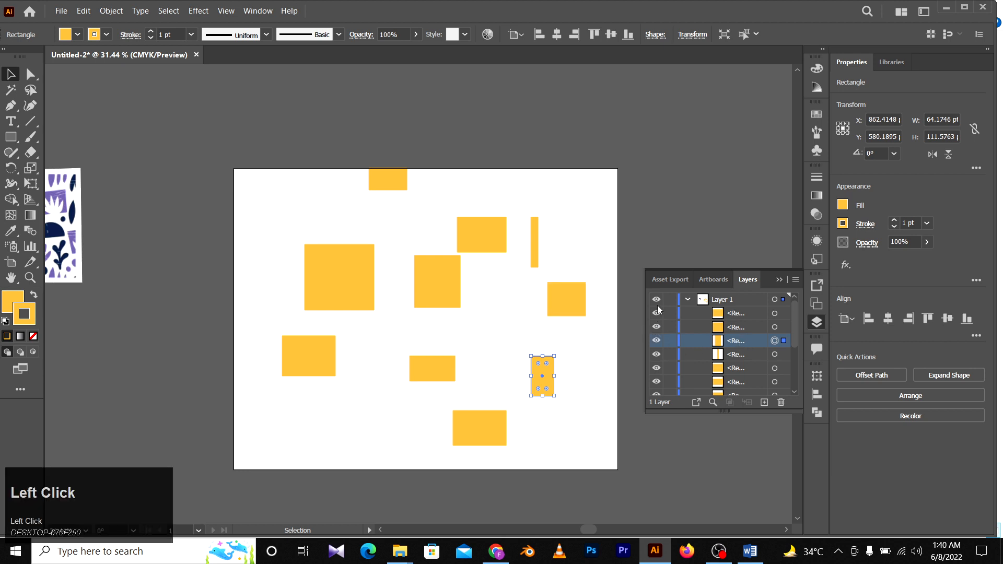
click(656, 313)
click(657, 313)
click(657, 368)
click(658, 368)
Collapse Layer 1 and toggle the whole layer's visibility off and back on.
click(687, 299)
click(656, 300)
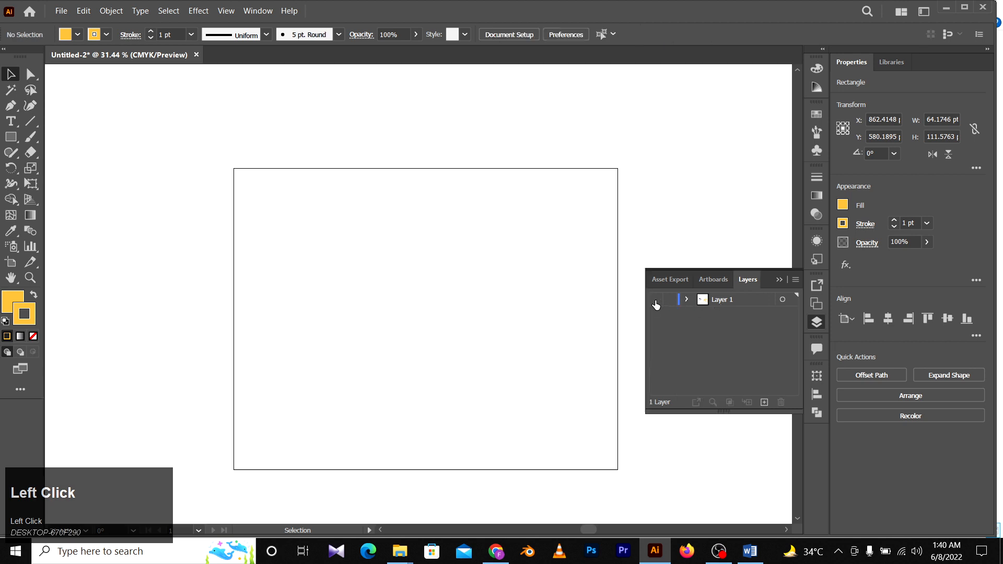
click(656, 301)
click(656, 300)
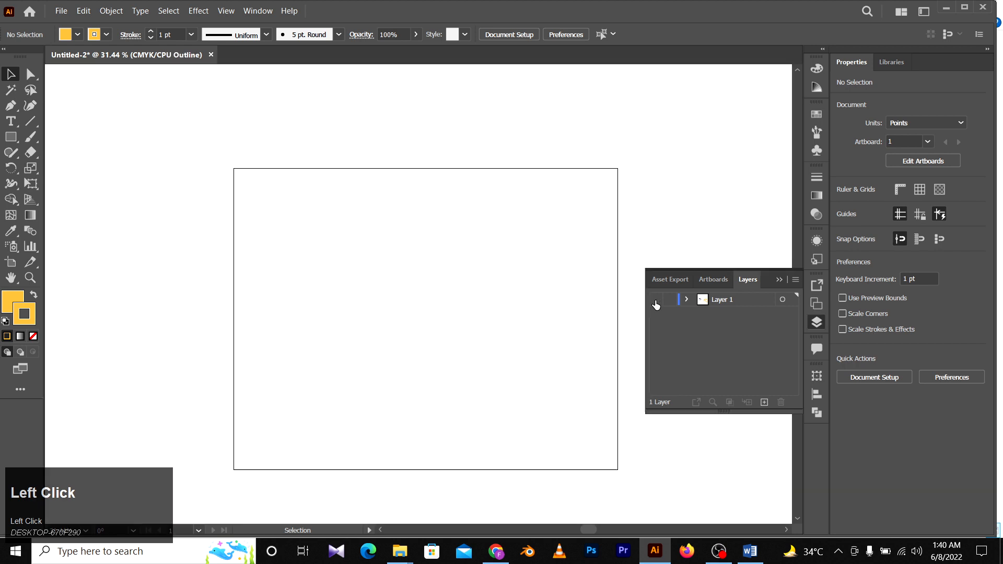
click(657, 301)
Expand Layer 1, hide and show the patterned image's clip group, and collapse the clip group's entry.
scroll(425, 262, down, 1)
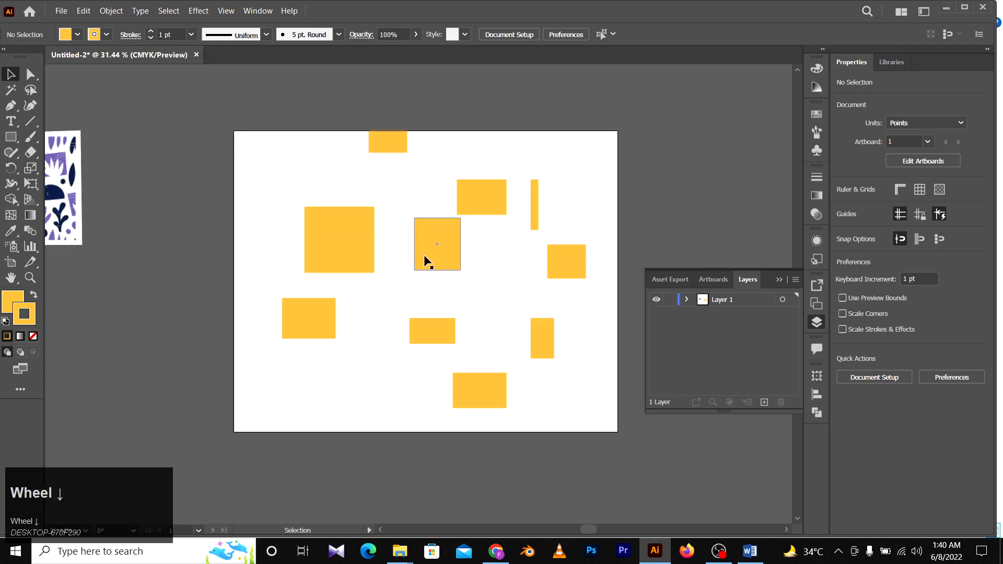
key(z)
drag(495, 335, 261, 225)
drag(327, 243, 110, 167)
key(space)
drag(461, 301, 521, 319)
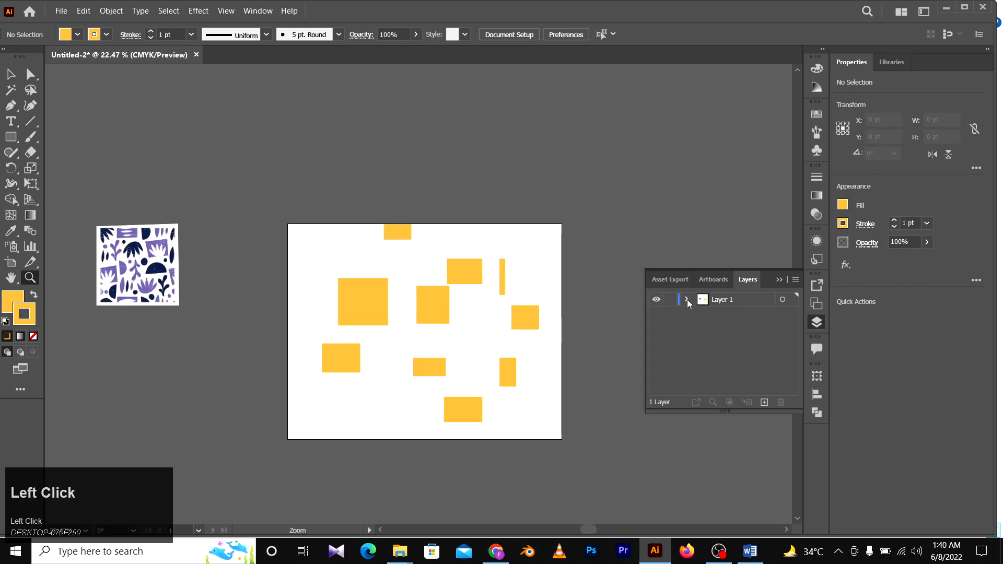
click(688, 299)
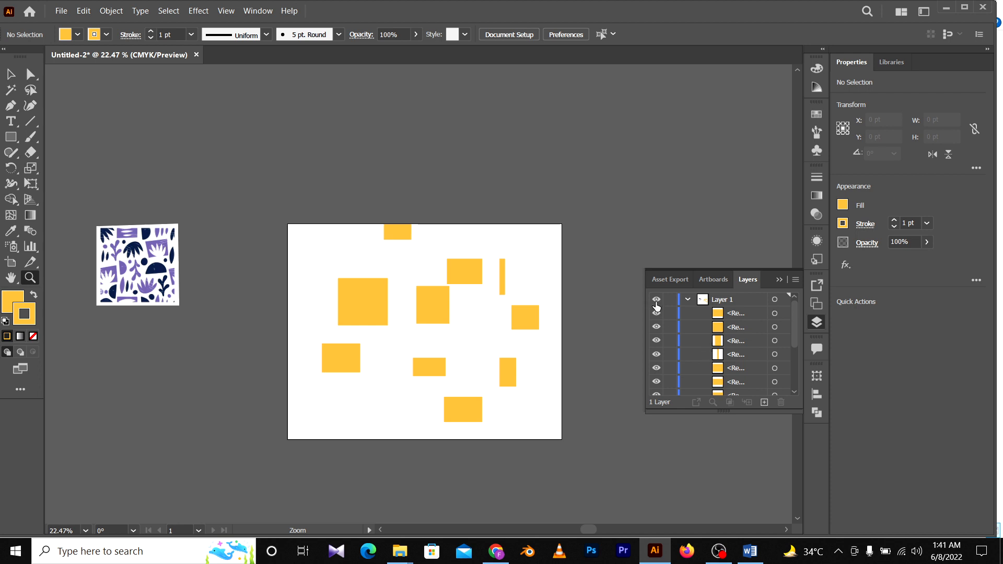
scroll(720, 327, down, 3)
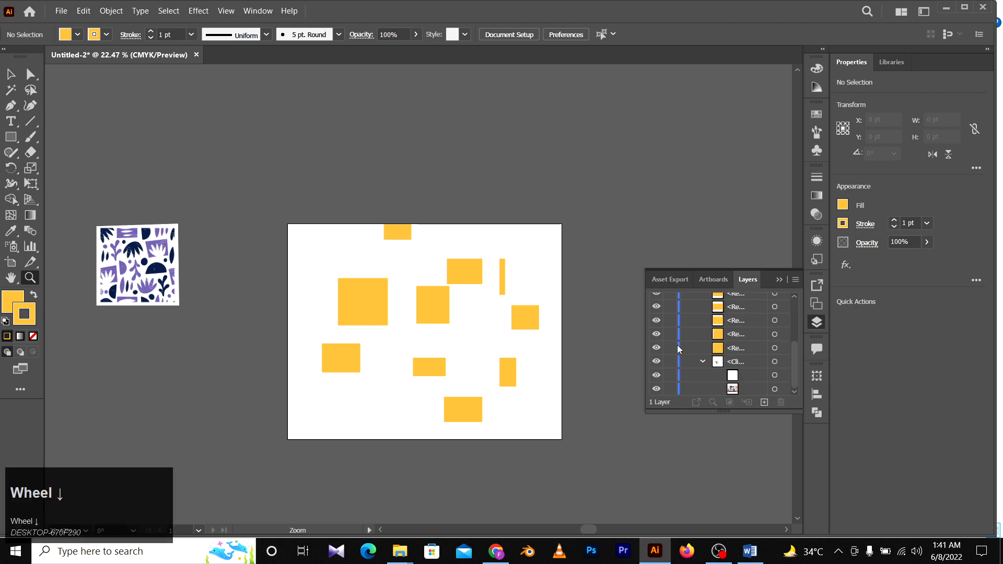
click(657, 361)
click(657, 361)
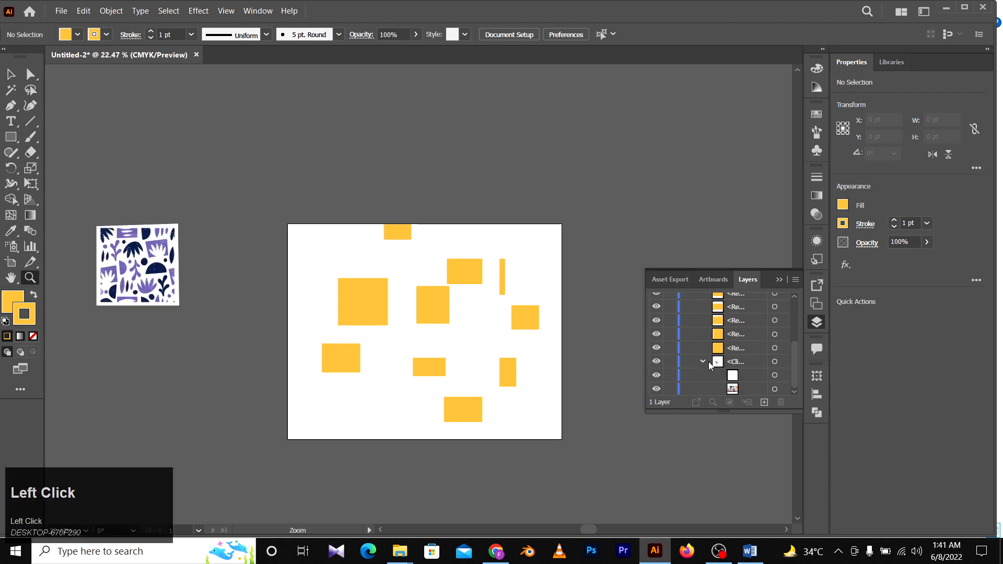
click(703, 361)
scroll(745, 377, down, 2)
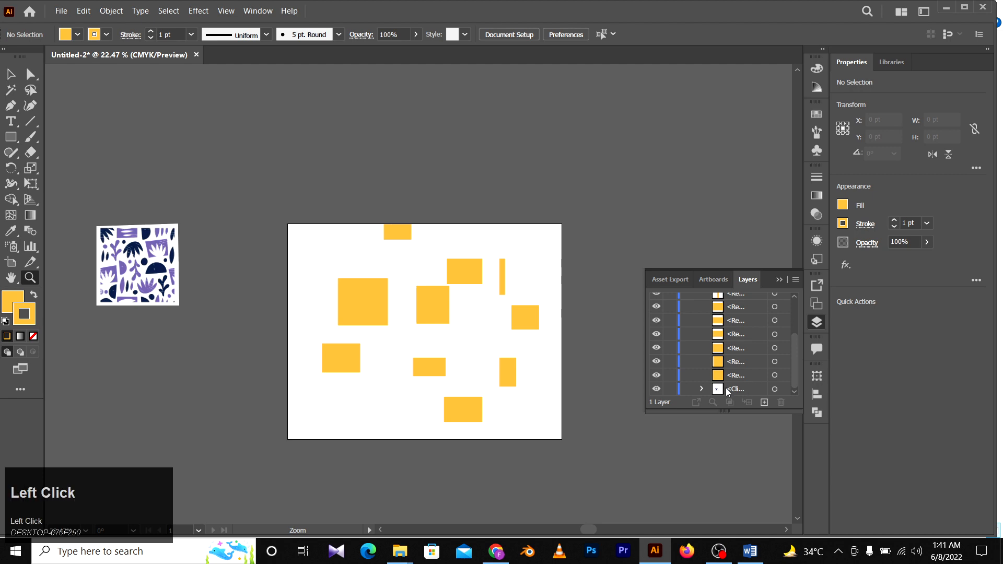
click(656, 389)
click(656, 390)
Select all ten yellow rectangles on the artboard and delete them.
key(space)
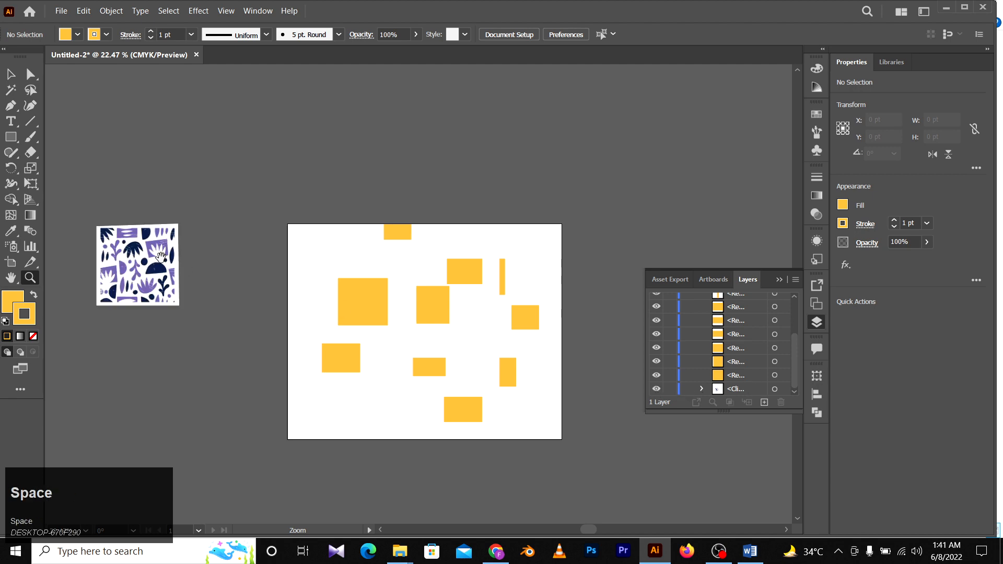
drag(502, 366, 592, 375)
drag(188, 268, 222, 274)
key(space)
drag(434, 290, 96, 256)
drag(369, 329, 363, 328)
alt+click(363, 329)
key(v)
drag(549, 168, 233, 449)
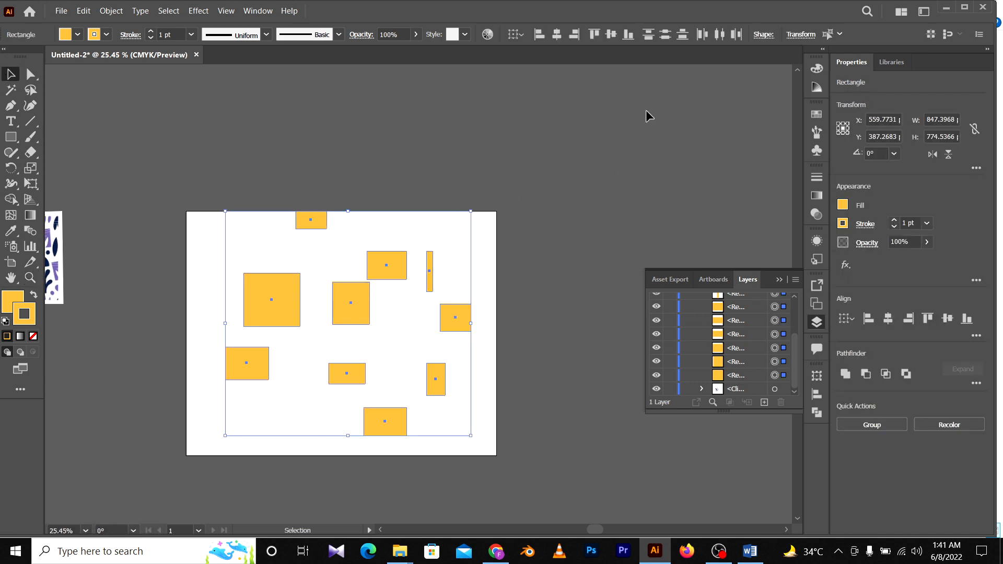
drag(538, 164, 186, 481)
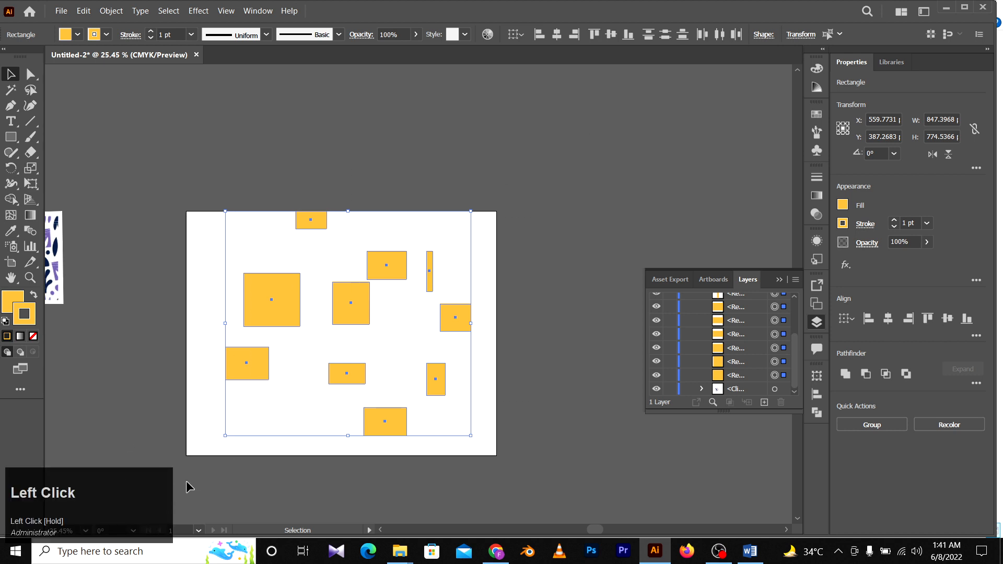
key(Delete)
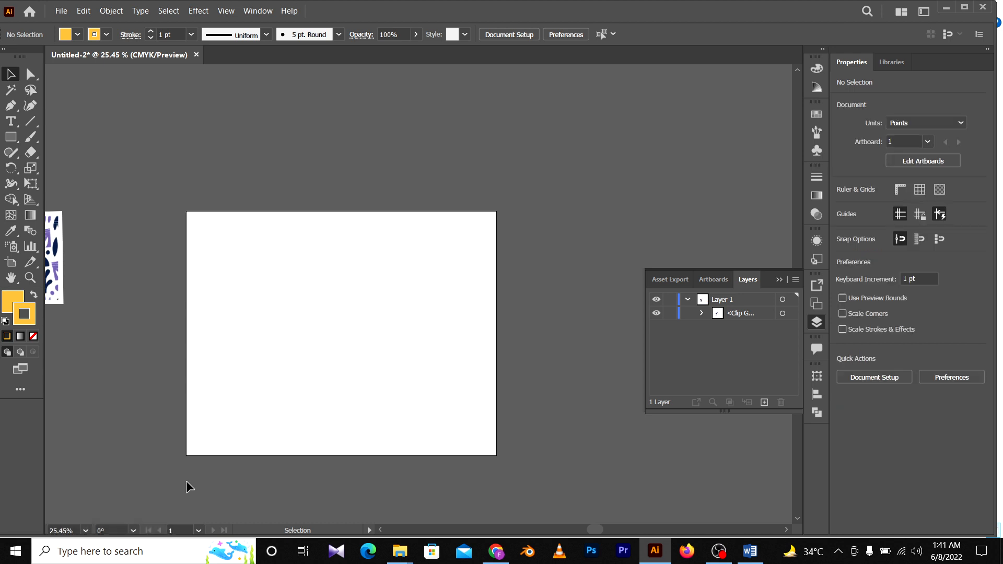
click(177, 475)
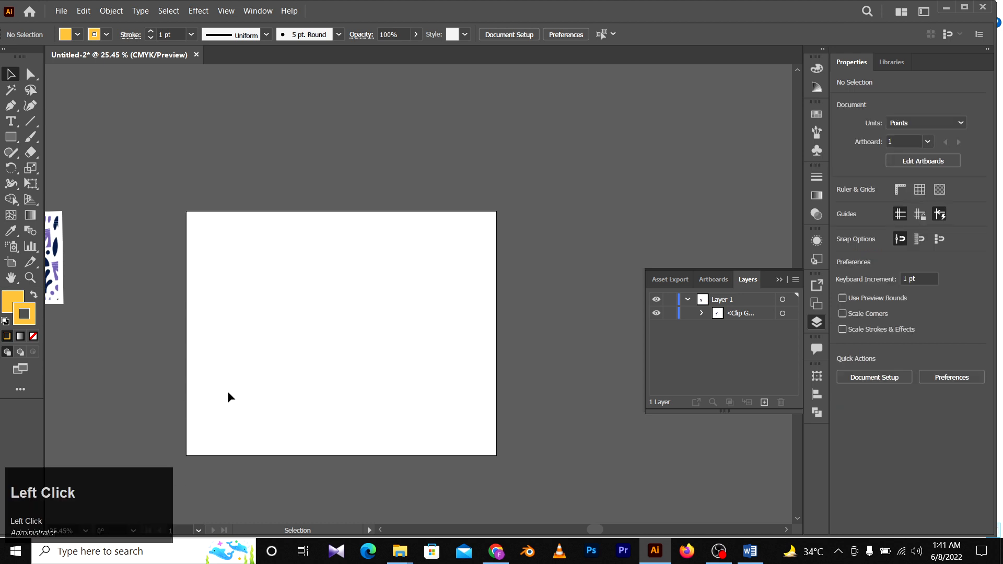
Move the patterned image closer to the artboard, to about X -212.78 pt and Y 282.97 pt.
key(space)
drag(280, 382, 320, 391)
key(space)
drag(338, 324, 360, 277)
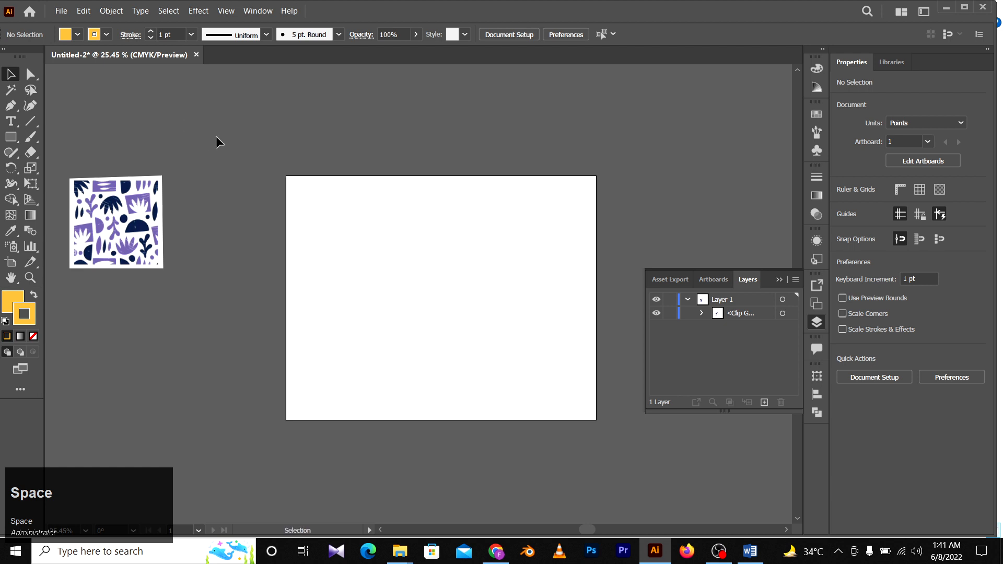
drag(410, 217, 356, 213)
key(space)
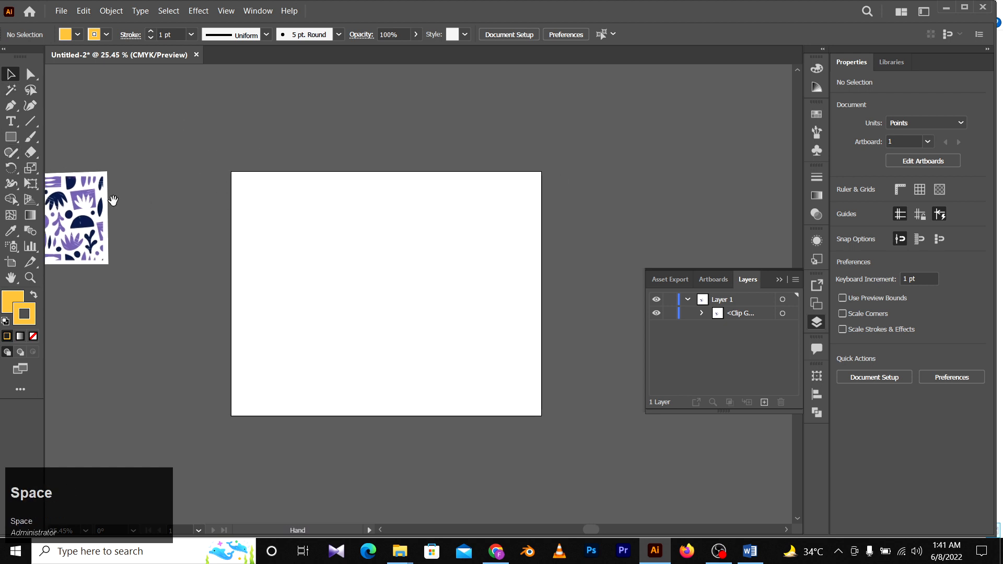
drag(109, 201, 241, 213)
key(z)
drag(139, 220, 245, 199)
key(space)
drag(246, 197, 422, 294)
key(v)
drag(507, 272, 347, 238)
key(z)
drag(351, 238, 320, 241)
drag(397, 237, 199, 231)
key(v)
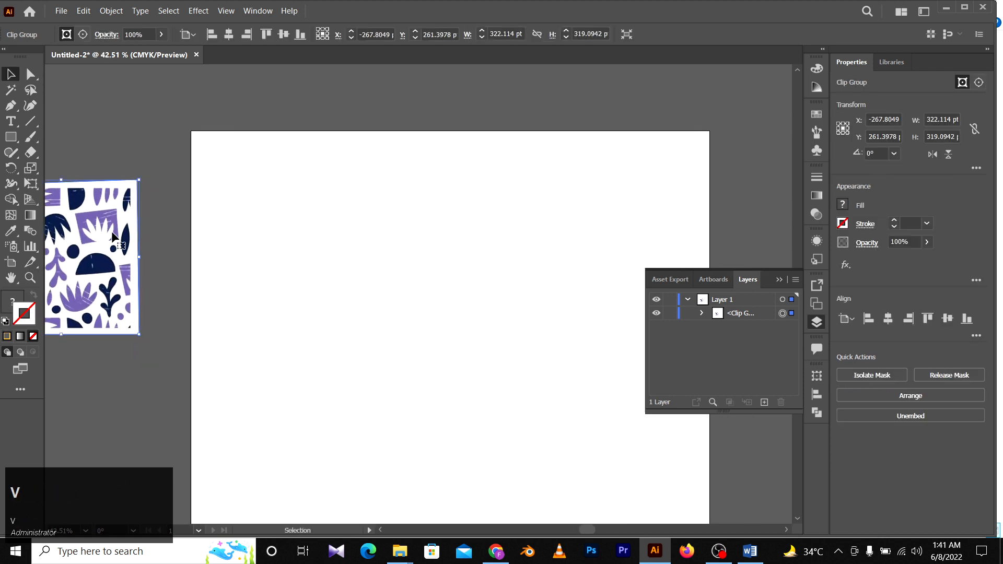
key(space)
drag(111, 232, 265, 203)
drag(352, 236, 289, 235)
drag(148, 257, 263, 283)
Examine the cut-out leaf, petal and half-circle shapes in the patterned image up close.
key(z)
drag(151, 236, 281, 255)
key(space)
drag(386, 293, 337, 282)
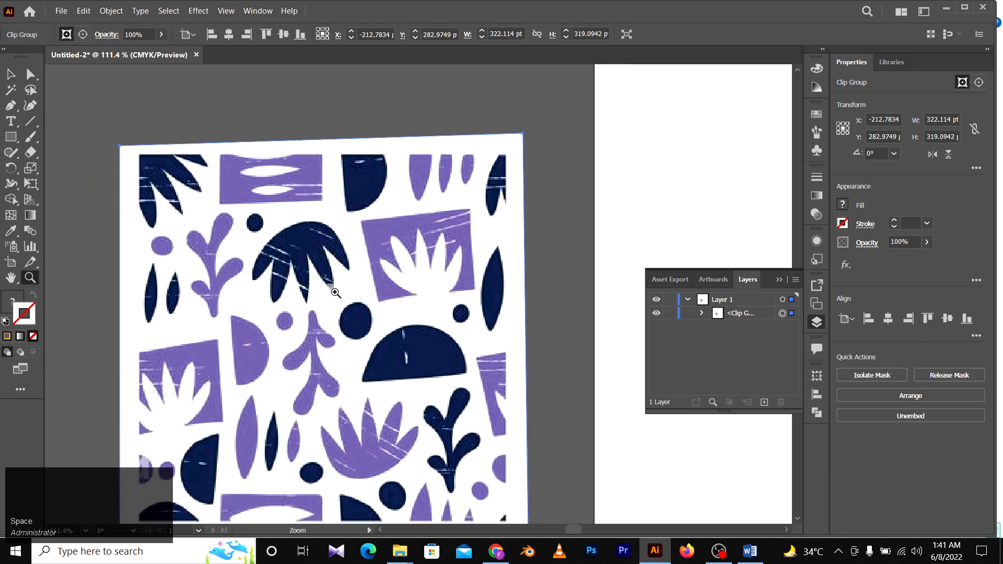
key(alt+z)
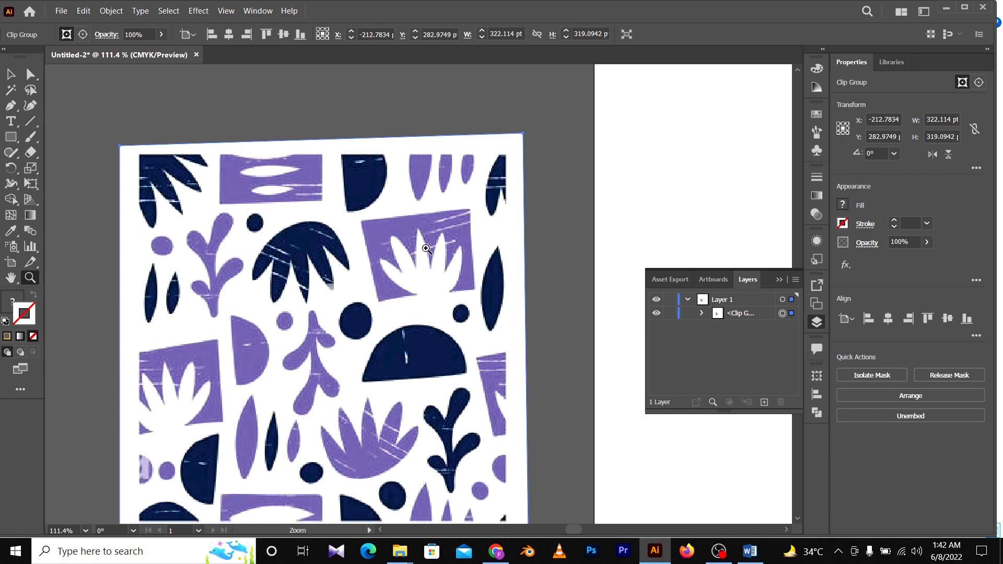
key(space)
drag(502, 471, 432, 345)
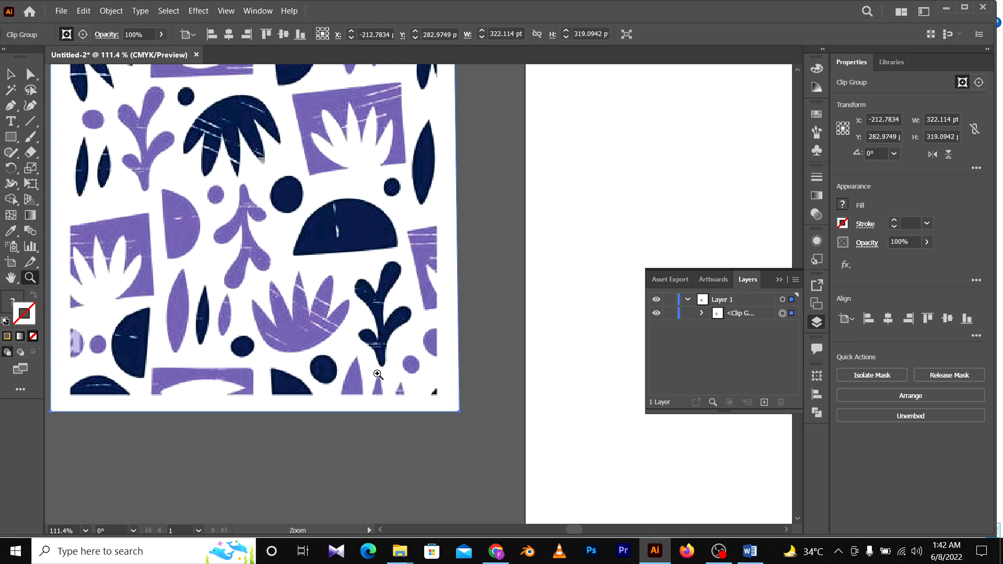
key(space)
drag(524, 278, 340, 309)
key(space)
key(z)
drag(479, 263, 372, 255)
key(space)
drag(486, 230, 417, 236)
drag(417, 236, 392, 235)
key(space)
drag(483, 258, 374, 217)
key(space)
drag(424, 239, 423, 264)
key(space)
drag(188, 203, 221, 210)
drag(153, 216, 169, 217)
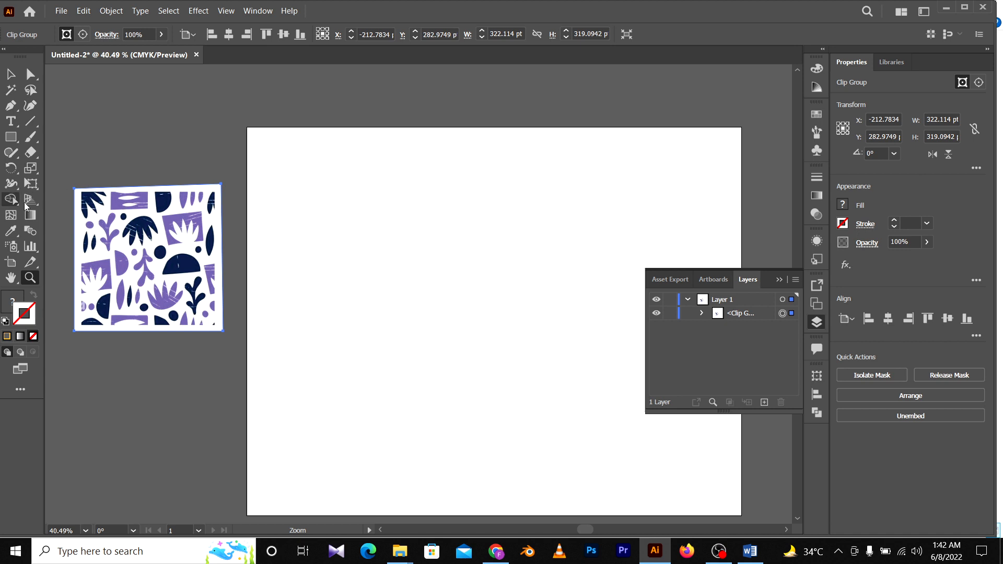
Draw a yellow square about 124 pt wide on the artboard beside the patterned image.
key(z)
key(space)
drag(316, 218, 327, 259)
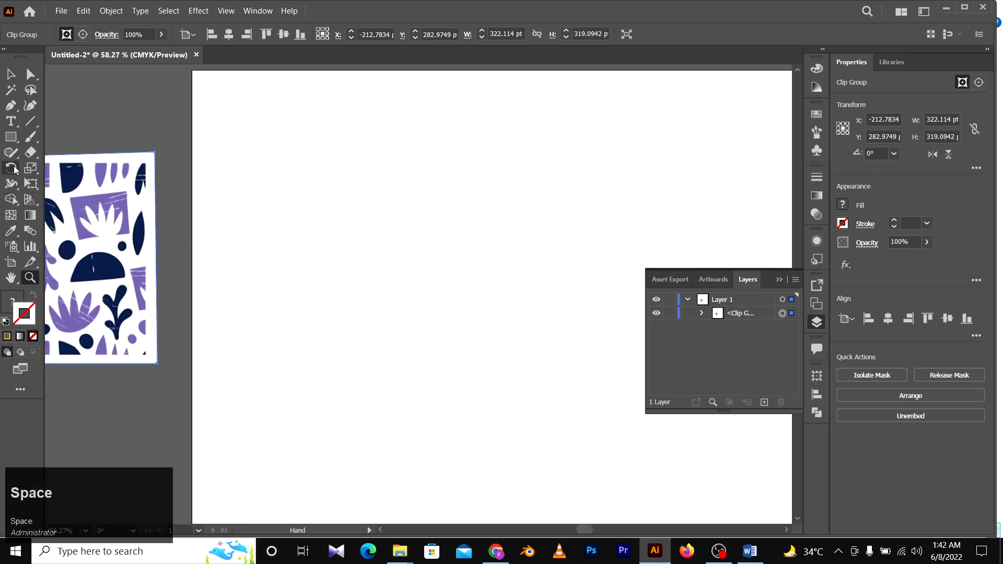
click(10, 137)
drag(275, 182, 362, 244)
key(space)
drag(239, 187, 363, 183)
Reshape the yellow square into an uneven quadrilateral by moving both upper corners outward and the lower-right corner outward and up.
key(z)
key(a)
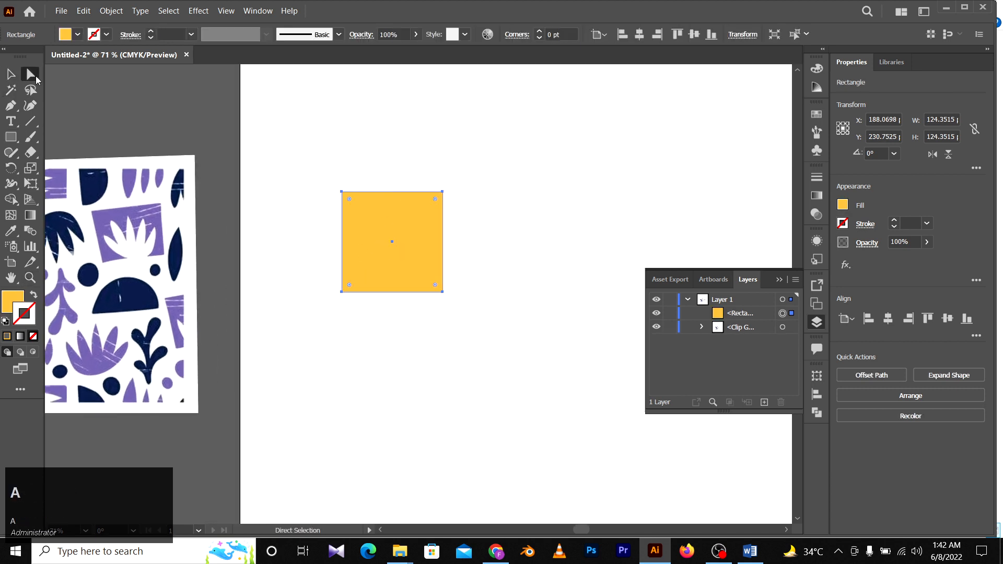
drag(442, 193, 470, 192)
drag(342, 191, 310, 206)
drag(443, 292, 458, 279)
Switch to the Pen tool and set the fill colour to near-black 0C0B0A.
click(15, 106)
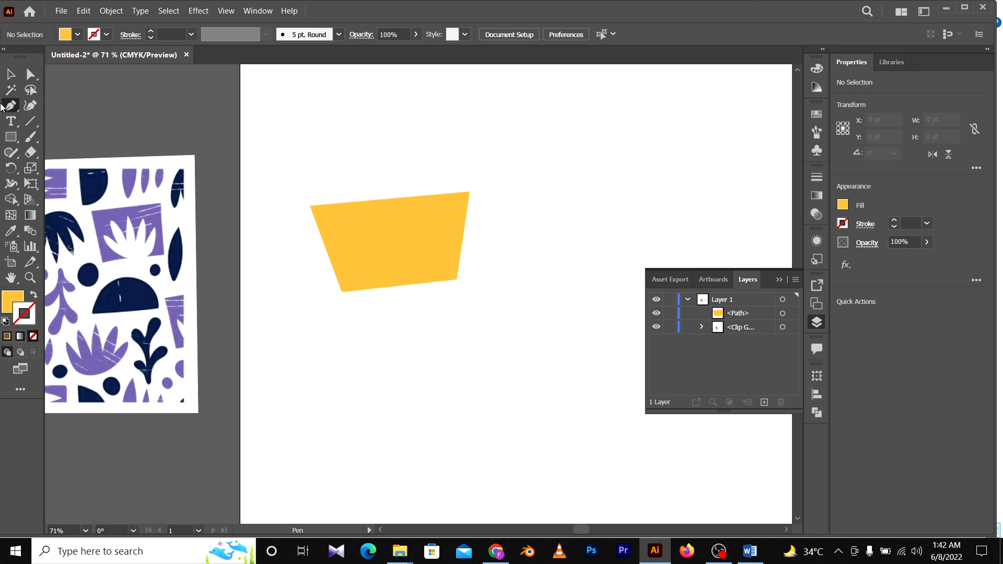
double_click(12, 302)
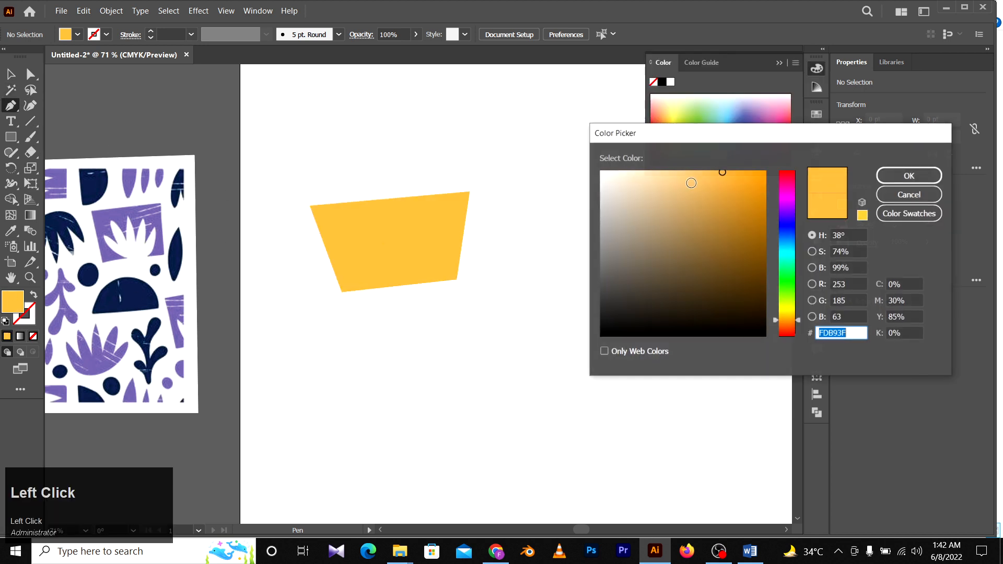
drag(731, 248, 631, 328)
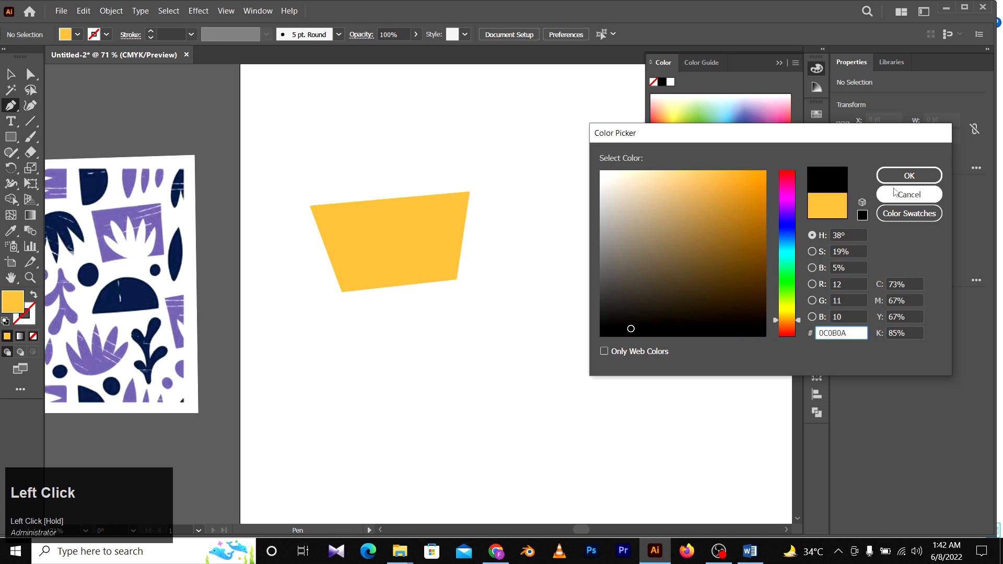
click(909, 175)
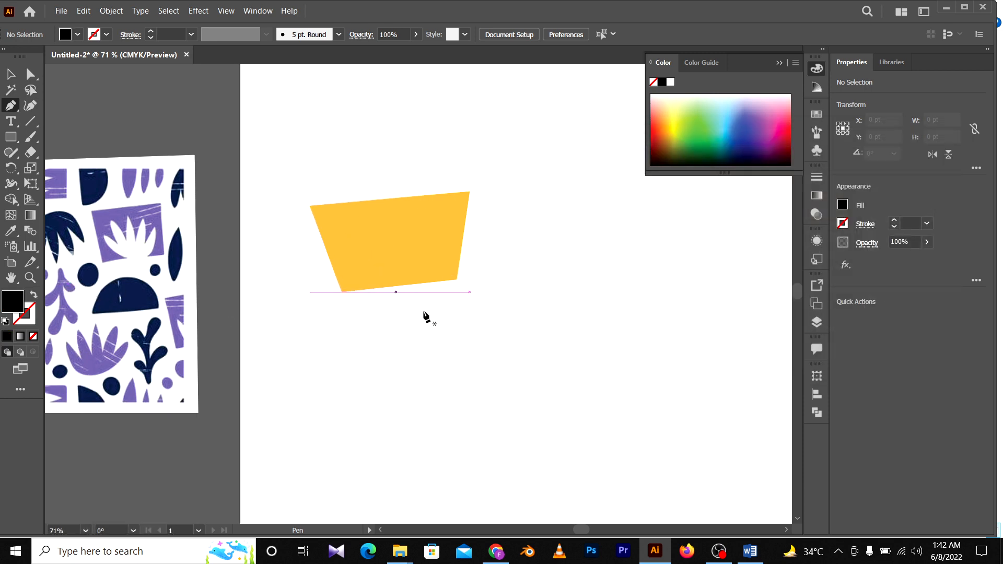
Draw a closed black five-petal flower shape with the Pen tool, overlapping the yellow shape and extending past its lower edge.
click(388, 305)
drag(359, 248, 359, 212)
drag(362, 242, 355, 221)
drag(376, 258, 380, 265)
drag(376, 217, 384, 223)
drag(396, 258, 399, 268)
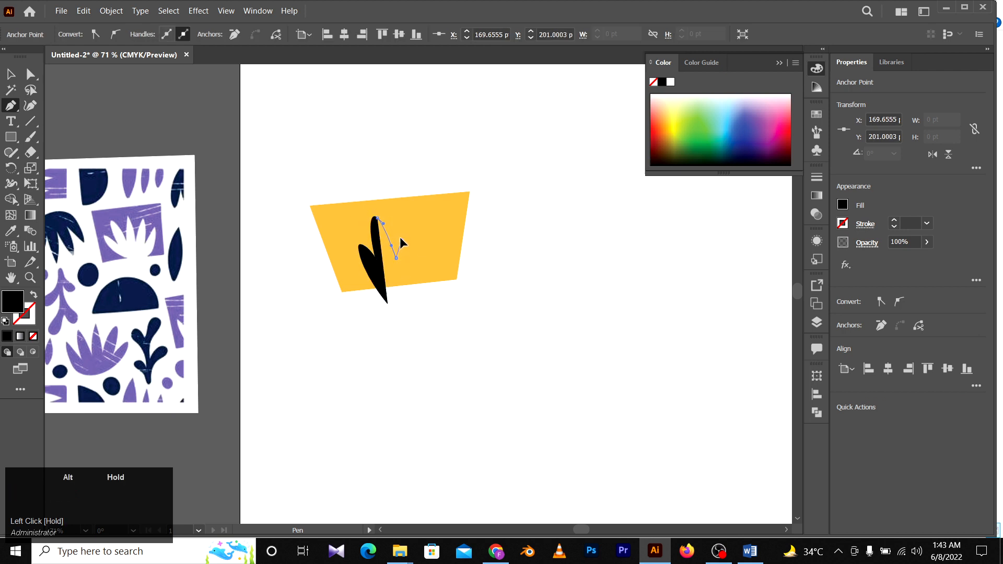
drag(401, 216, 446, 269)
click(443, 292)
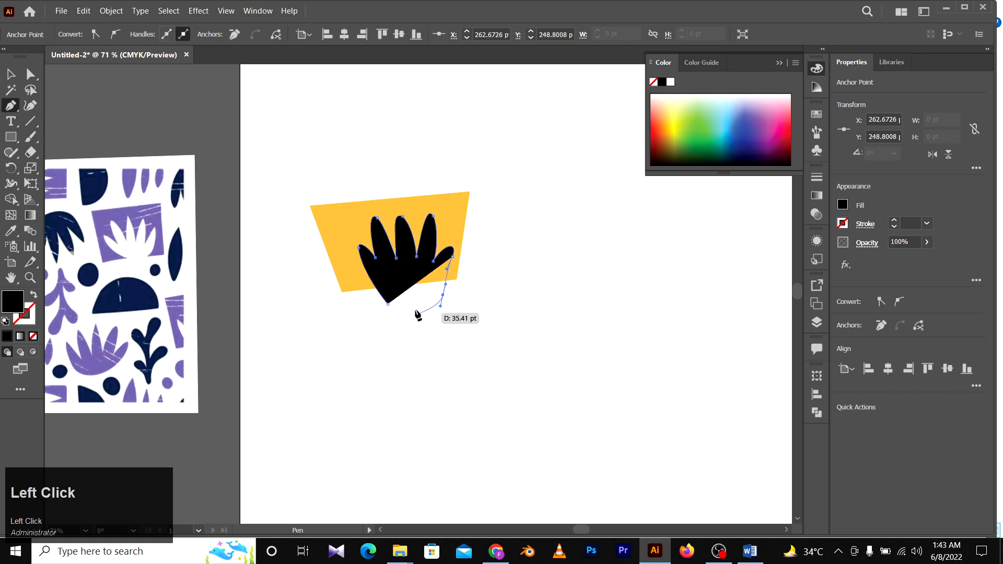
click(387, 304)
Close the black flower path with a curved base below the yellow shape's lower edge.
drag(523, 247, 499, 289)
key(v)
click(499, 289)
drag(407, 310, 505, 285)
click(505, 286)
key(v)
key(a)
Adjust the black flower's petal tips with direct selection, nudging the middle petal's tip slightly up to make it more pointed.
click(317, 234)
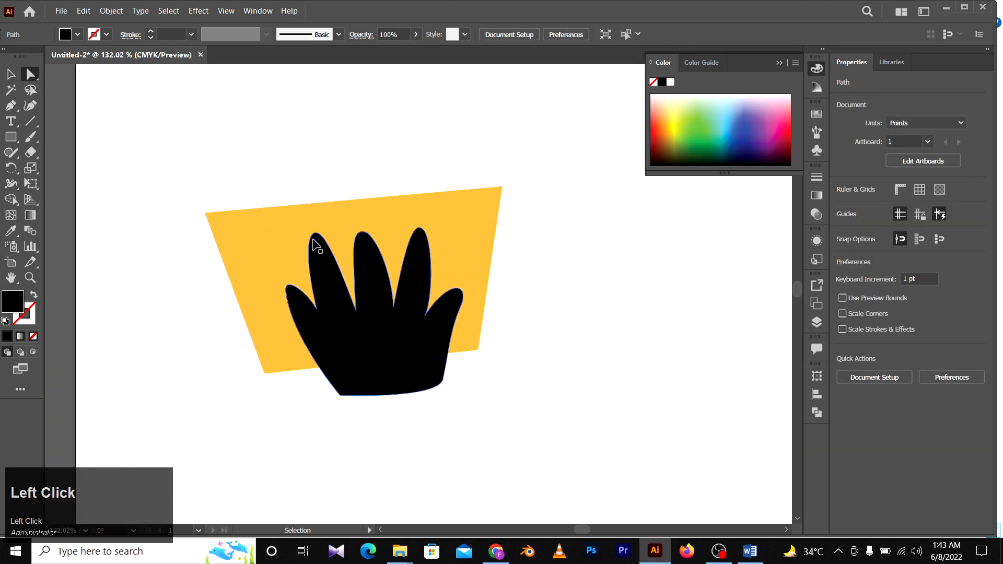
click(317, 236)
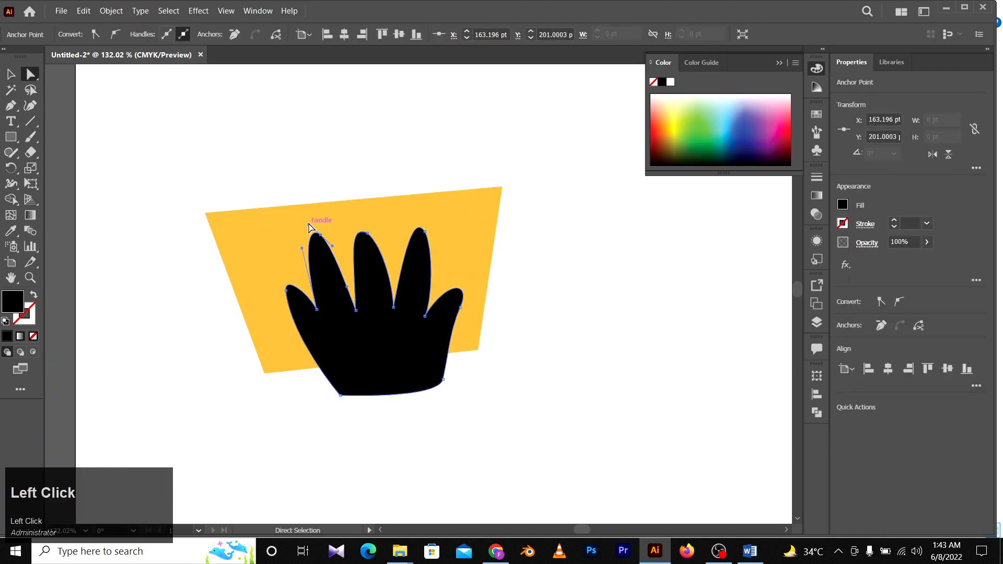
click(287, 290)
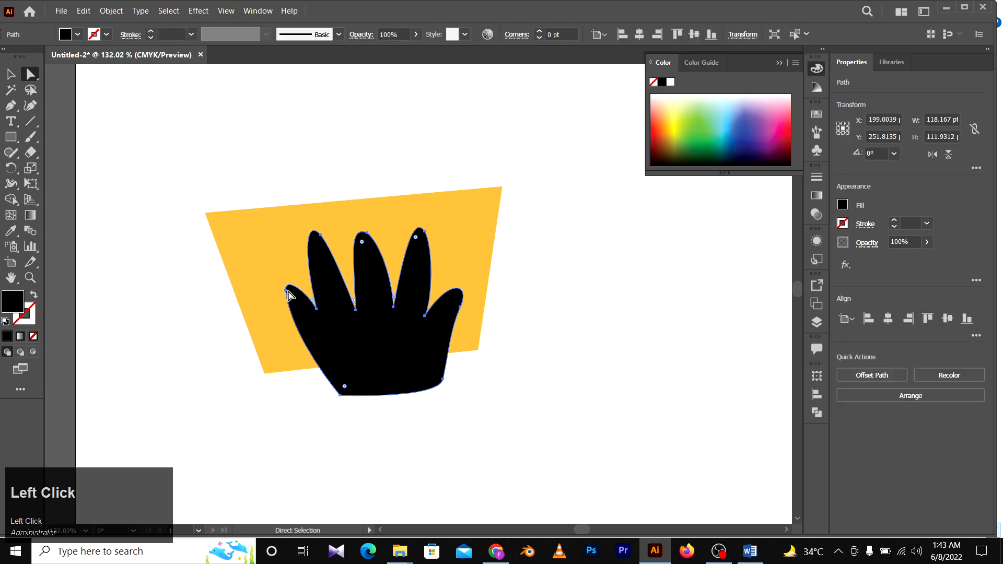
drag(285, 271, 280, 268)
key(ctrl+z)
ctrl+click(293, 303)
click(286, 290)
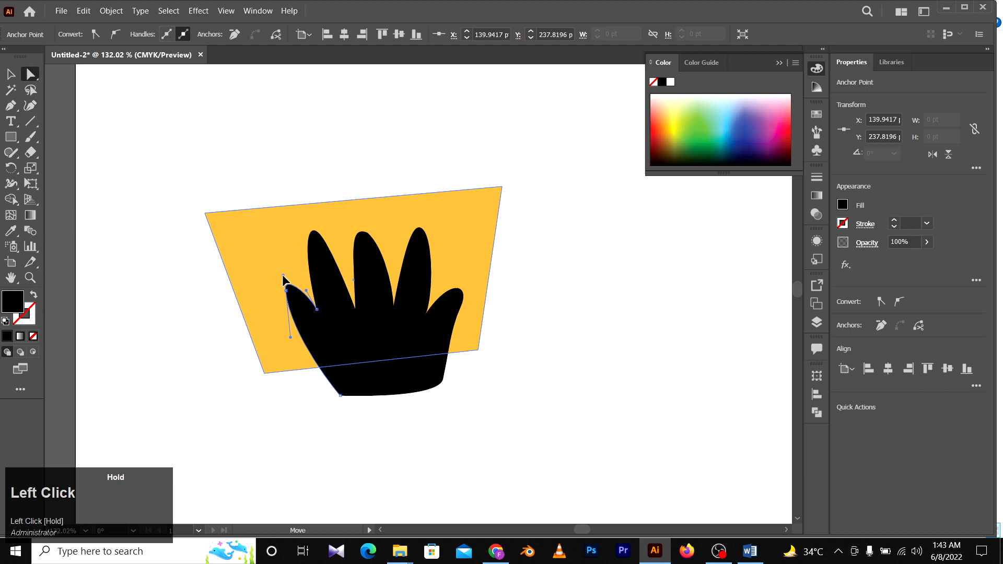
drag(368, 233, 361, 226)
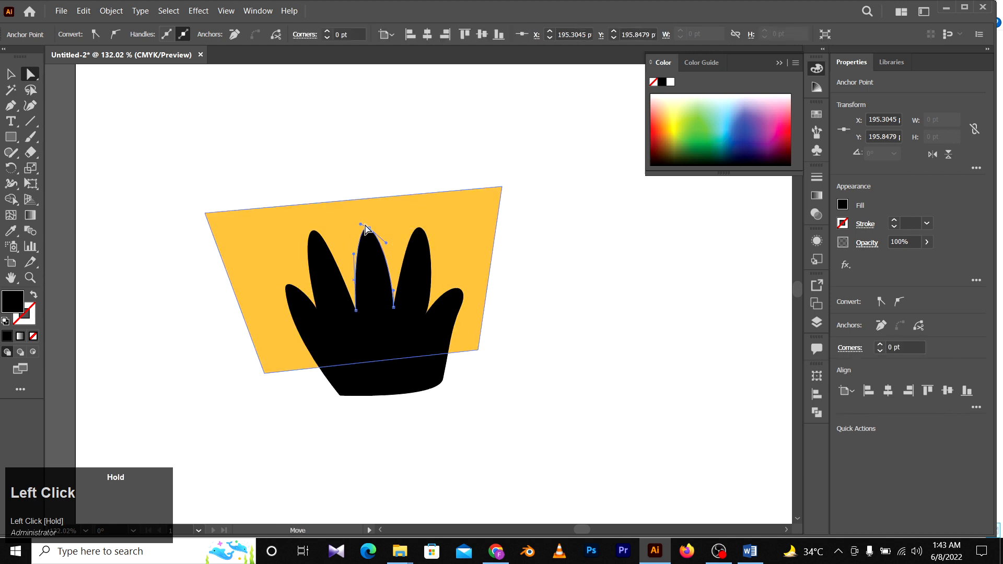
Move the fourth petal's tip anchor slightly inward and down, leaving the flower deselected.
click(424, 235)
drag(424, 235, 419, 237)
key(ctrl+z)
key(ctrl+shift+a)
click(423, 235)
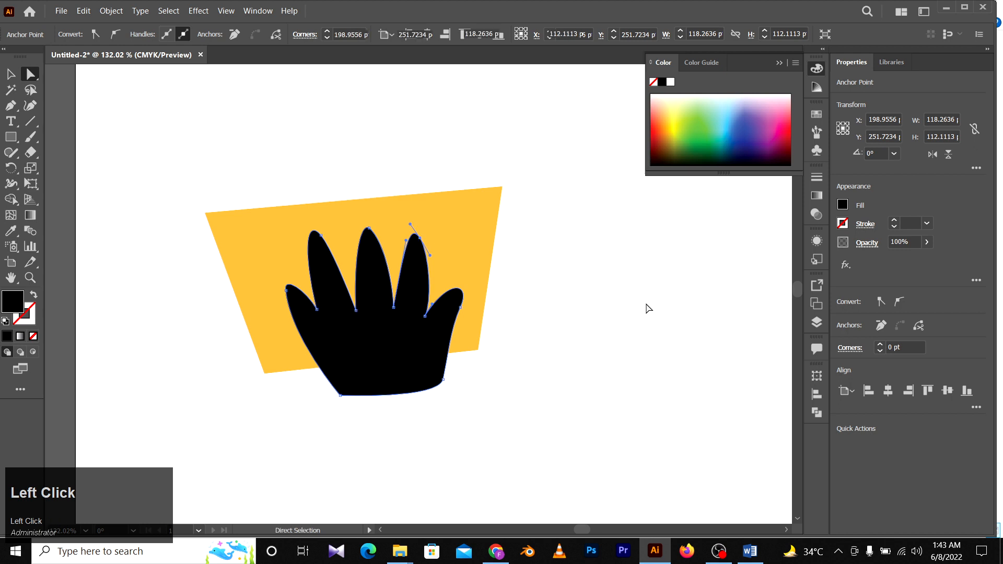
click(646, 308)
Duplicate the black flower shape onto the empty artboard area to the right of the yellow quadrilateral.
key(z)
drag(632, 308, 522, 342)
drag(523, 342, 490, 340)
drag(570, 366, 559, 369)
drag(559, 369, 458, 367)
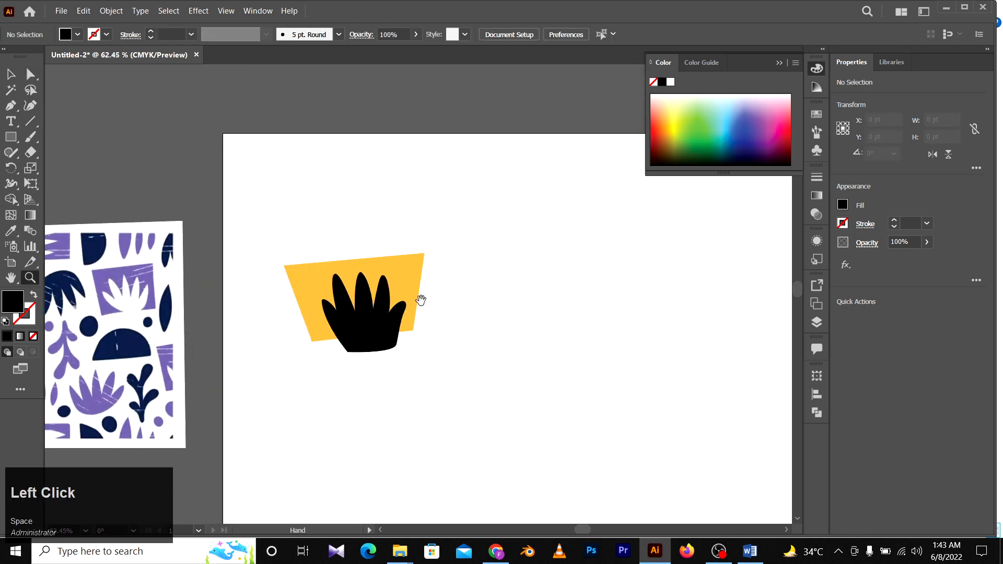
drag(421, 299, 460, 293)
key(v)
drag(400, 338, 550, 330)
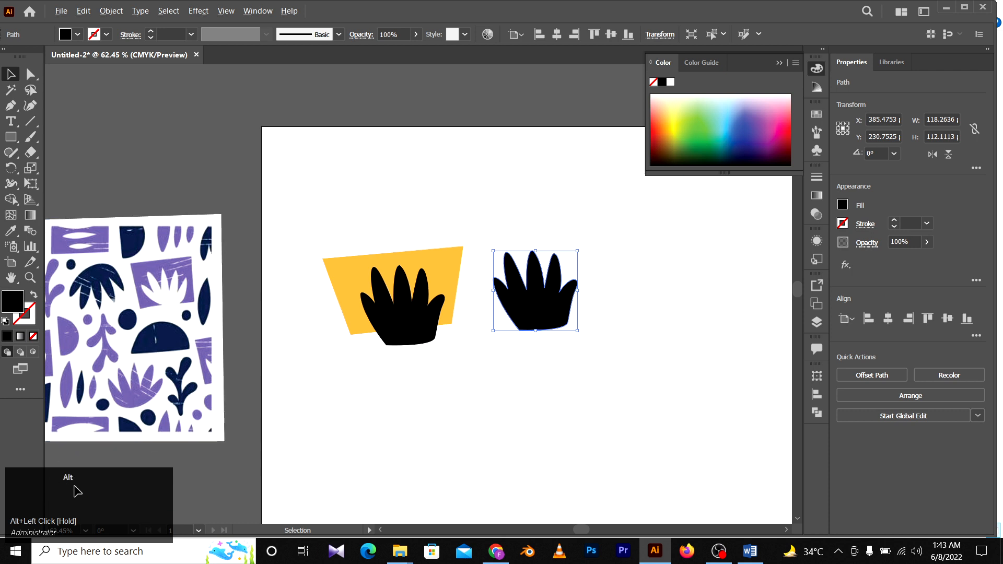
drag(553, 324, 497, 426)
key(ctrl+z)
click(632, 389)
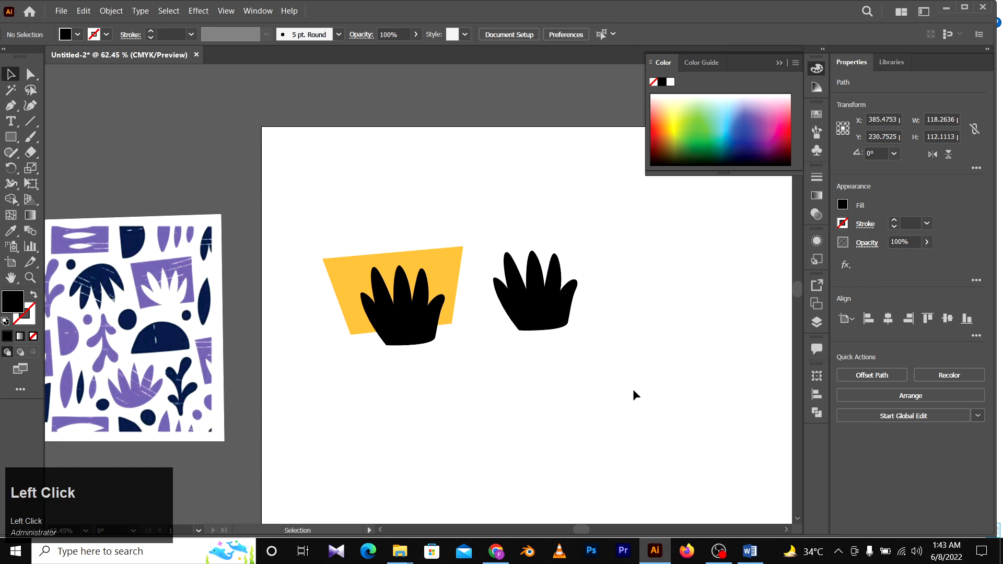
click(545, 308)
key(ctrl+z)
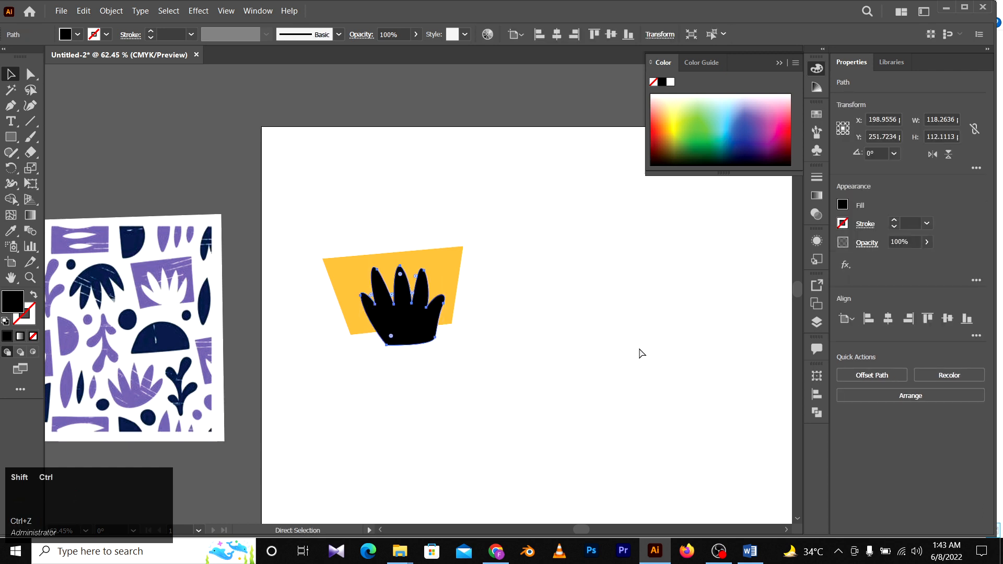
key(ctrl+shift+z)
Reposition the flower copy to the right of the yellow quadrilateral, slightly higher than the original flower.
drag(532, 309, 557, 386)
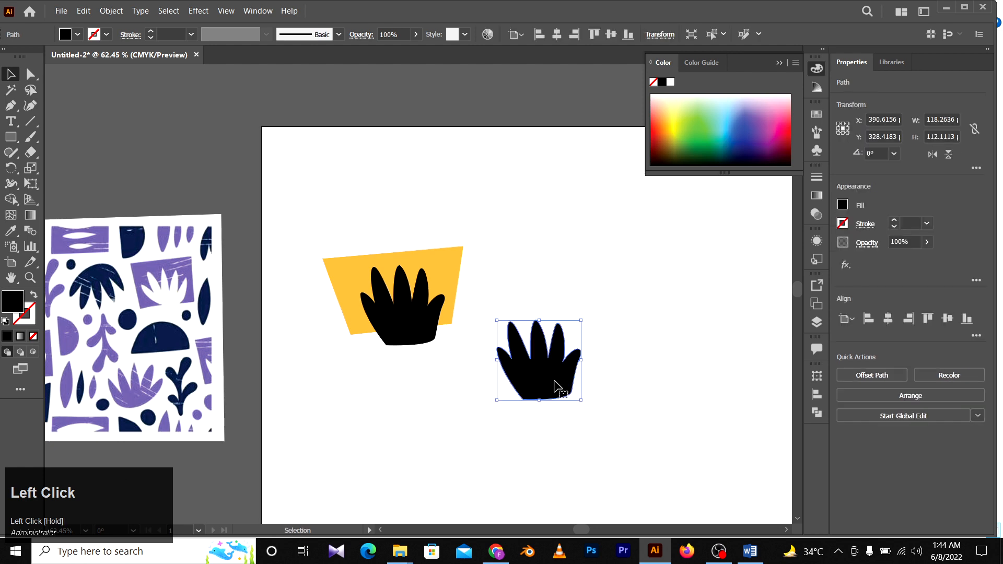
click(611, 300)
drag(558, 383, 567, 295)
click(481, 352)
Draw a black circle about 133 pt in diameter in the empty area below the yellow quadrilateral.
key(space)
drag(536, 340, 515, 274)
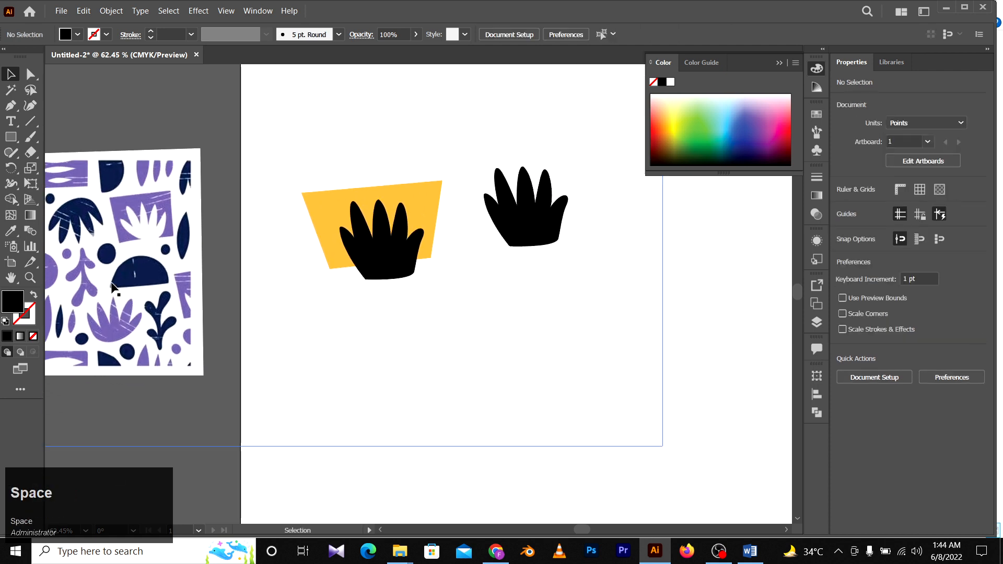
drag(11, 137, 64, 167)
drag(388, 342, 484, 437)
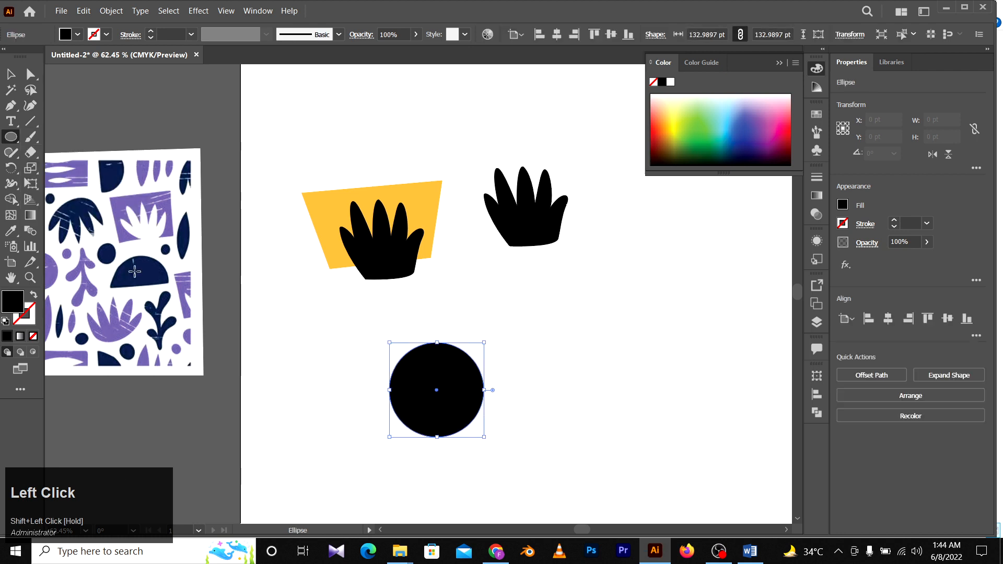
Draw a rectangle about 305 by 99 pt covering the circle's lower half and fill it with blue.
drag(10, 137, 49, 139)
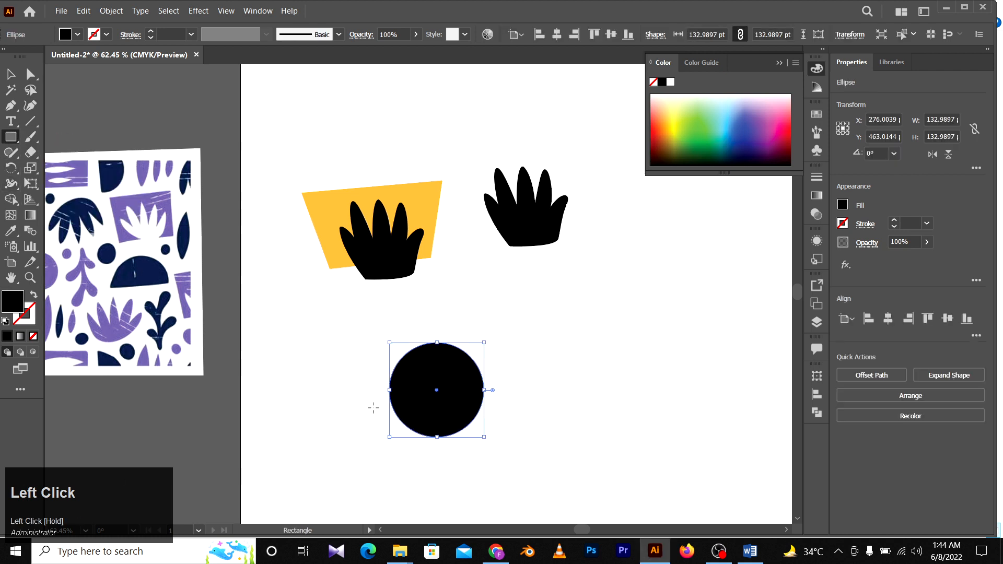
drag(330, 390, 554, 460)
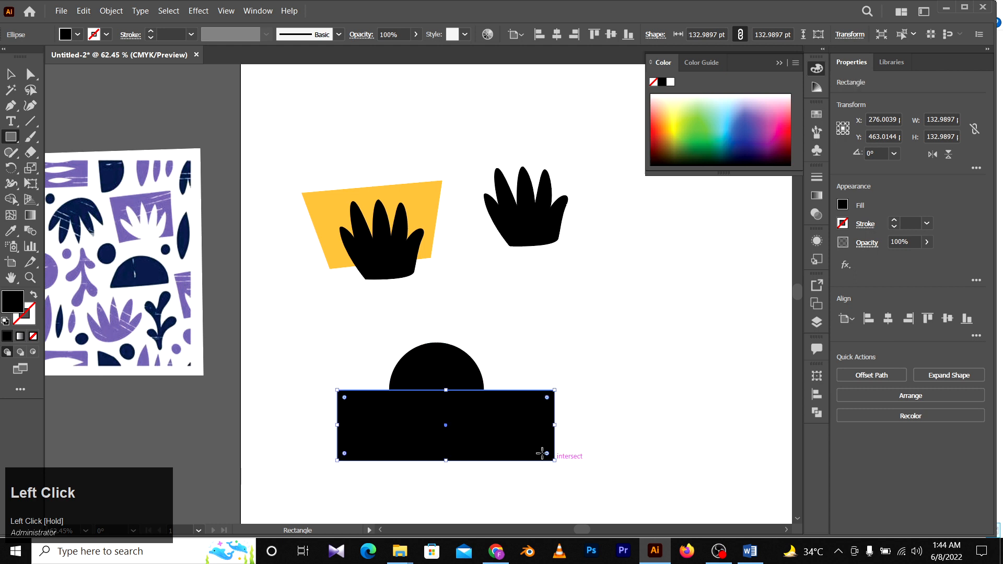
click(742, 127)
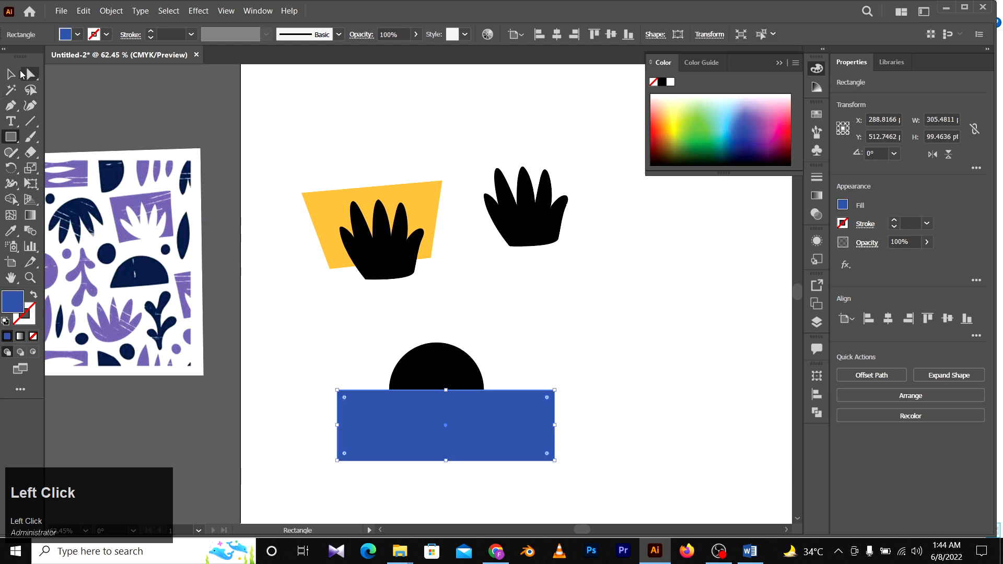
click(19, 73)
click(583, 333)
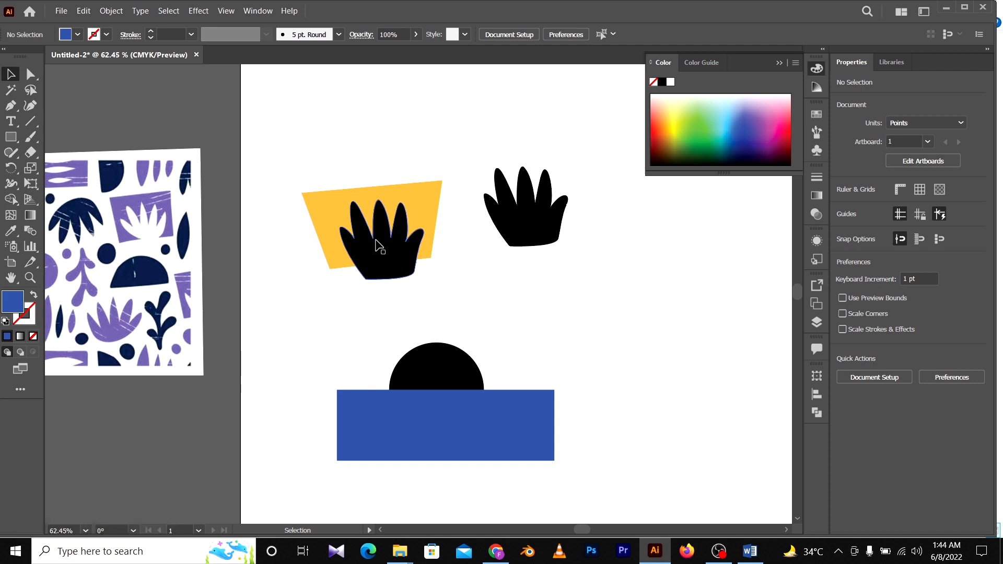
Subtract the blue rectangle from the black circle with Minus Front to make a semicircle.
click(525, 346)
drag(384, 421, 384, 423)
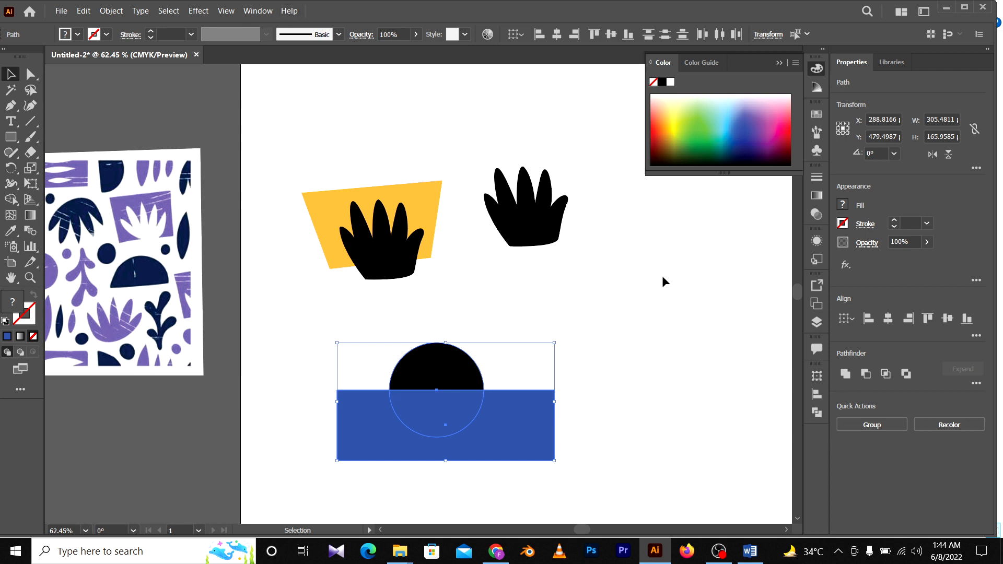
click(865, 374)
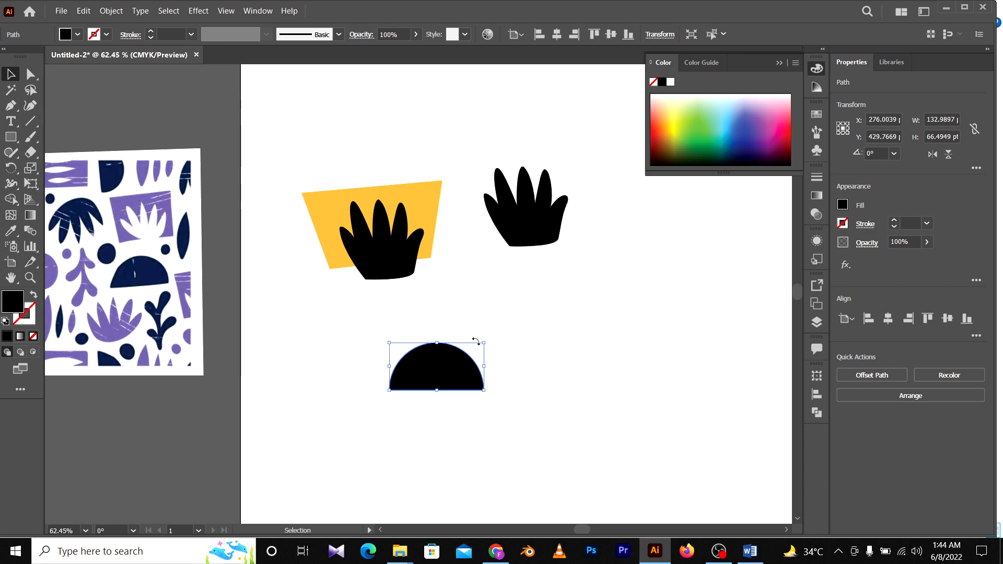
Draw a closed freeform hook-shaped path about 103 by 123 pt over the semicircle with the Pen tool.
key(space)
drag(468, 303, 463, 268)
key(z)
drag(411, 332, 468, 340)
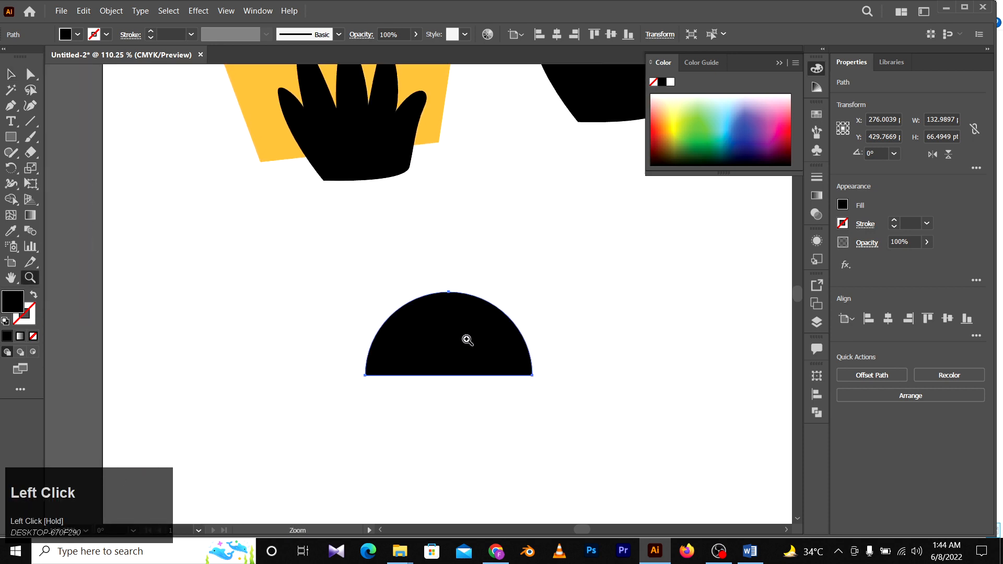
key(space)
drag(542, 305, 124, 206)
click(11, 120)
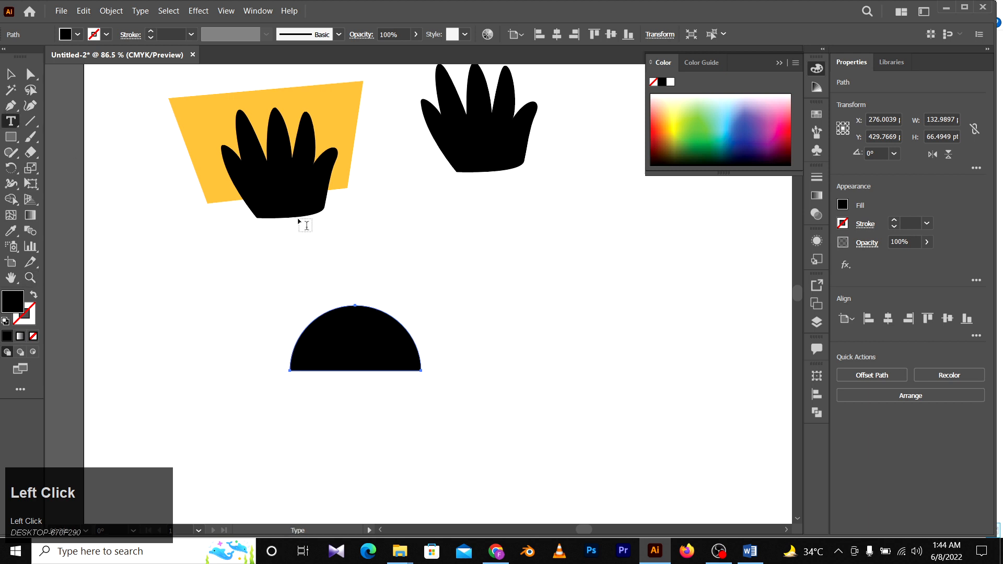
click(11, 106)
click(322, 292)
drag(343, 325, 332, 376)
mouse_move(330, 391)
mouse_down()
mouse_move(338, 396)
mouse_move(361, 347)
mouse_up()
drag(363, 341, 407, 323)
click(421, 319)
drag(408, 287, 383, 278)
drag(370, 275, 357, 276)
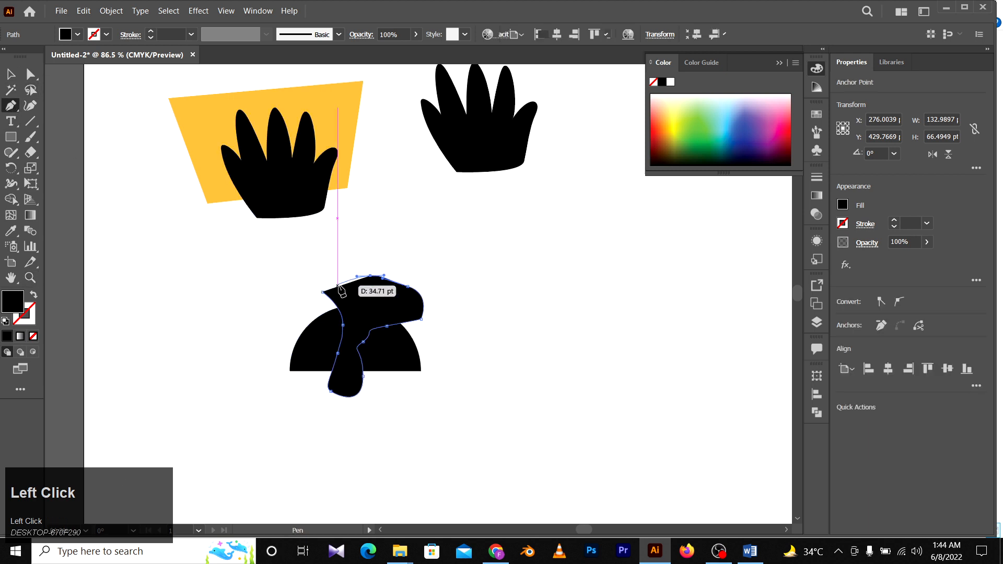
click(323, 291)
Fill the freeform path with green and intersect it with the black semicircle.
click(719, 136)
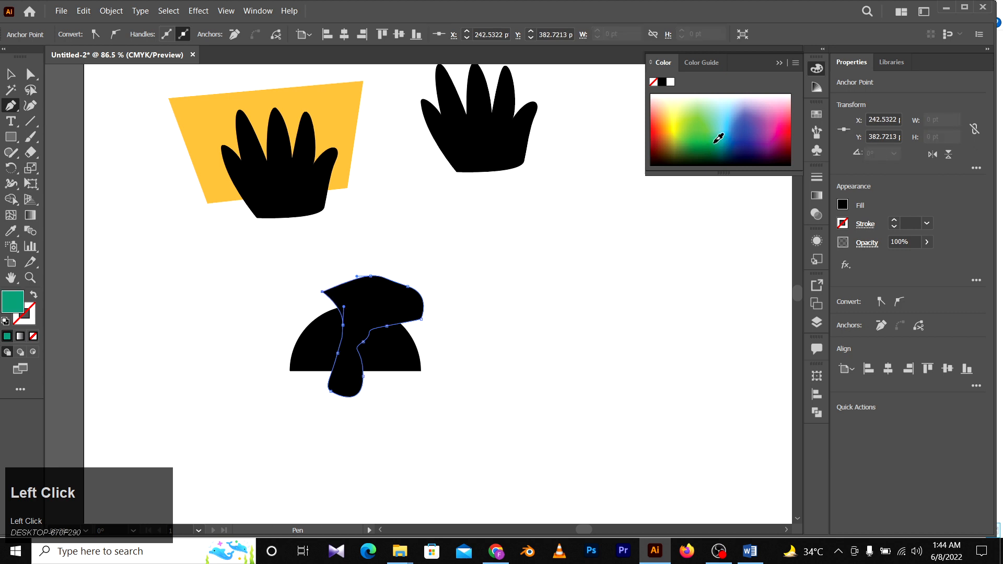
key(v)
click(613, 336)
click(386, 303)
shift+click(392, 360)
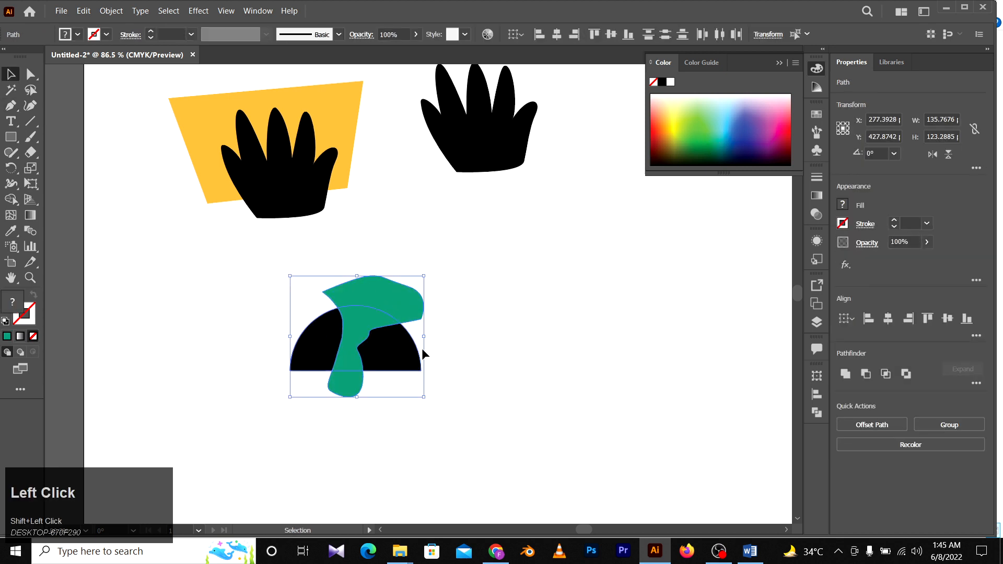
click(885, 374)
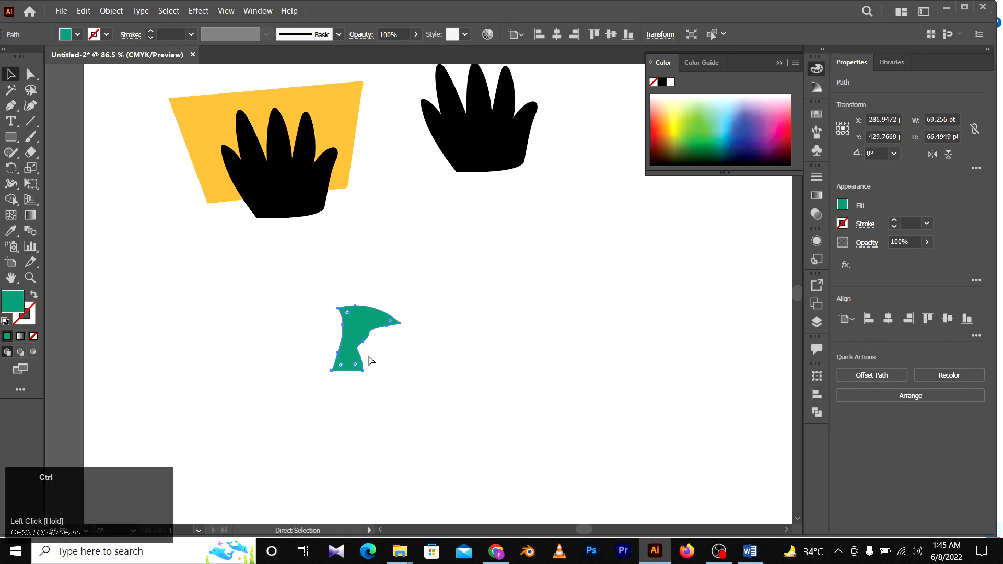
Undo the intersection of the freeform path and semicircle, and undo the path's green fill.
key(ctrl+z)
click(463, 338)
click(365, 306)
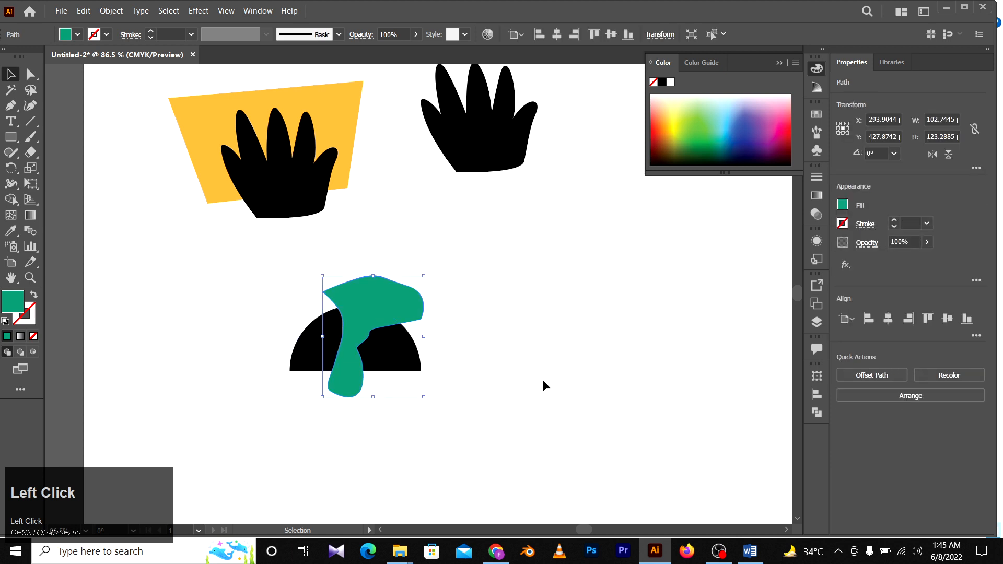
click(615, 325)
key(z)
click(336, 394)
click(397, 401)
key(ctrl+z)
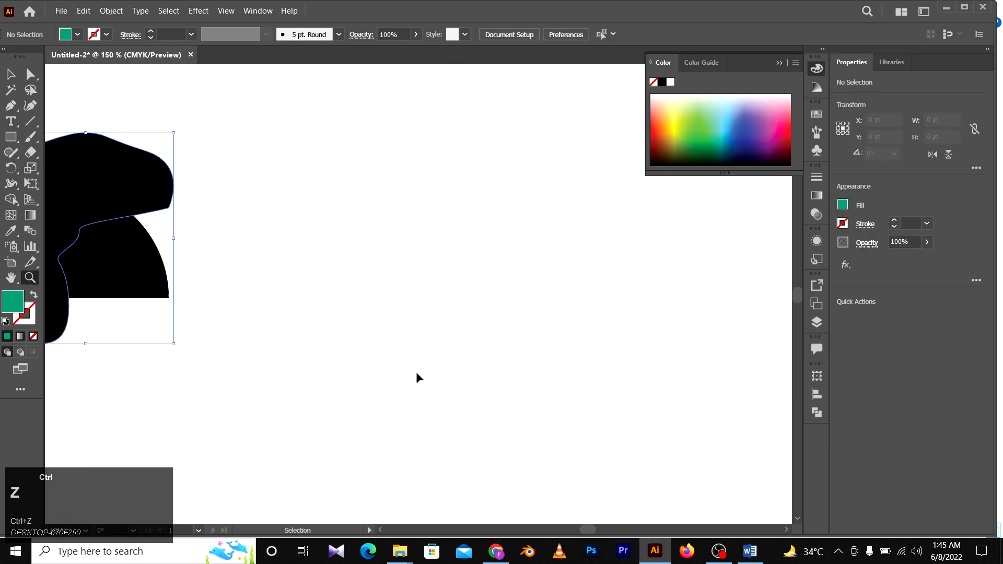
Delete the freeform path lying over the semicircle.
drag(417, 375, 358, 360)
drag(323, 321, 351, 325)
key(v)
click(278, 278)
key(Delete)
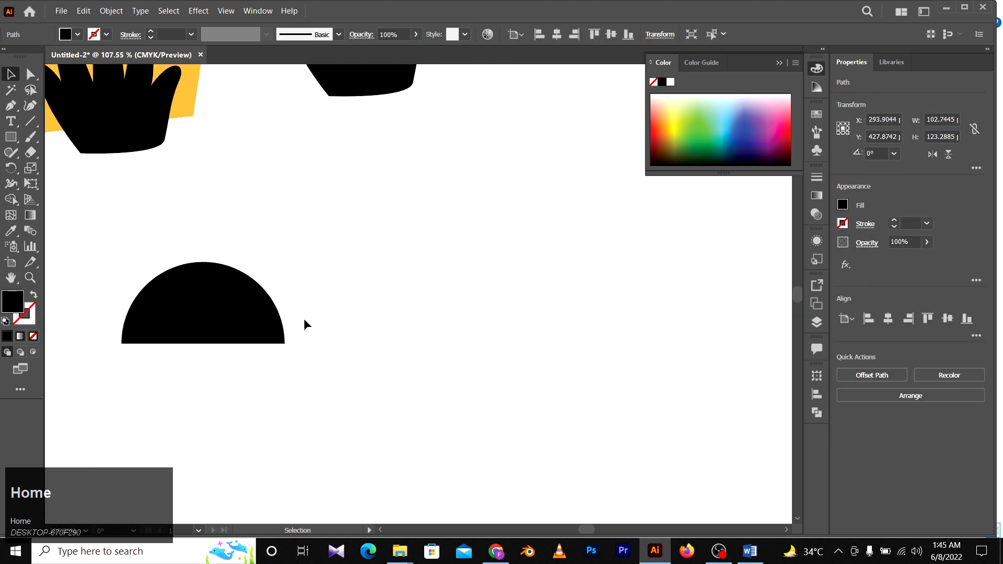
Subtract the overlapping black flower from the yellow quadrilateral with Minus Front.
key(space)
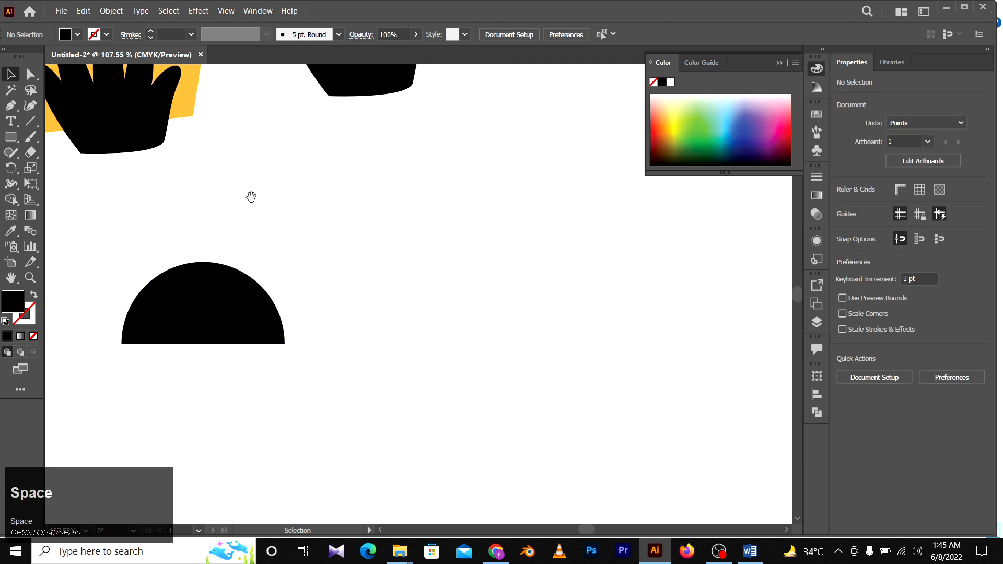
drag(253, 197, 278, 219)
key(space)
drag(473, 404, 219, 228)
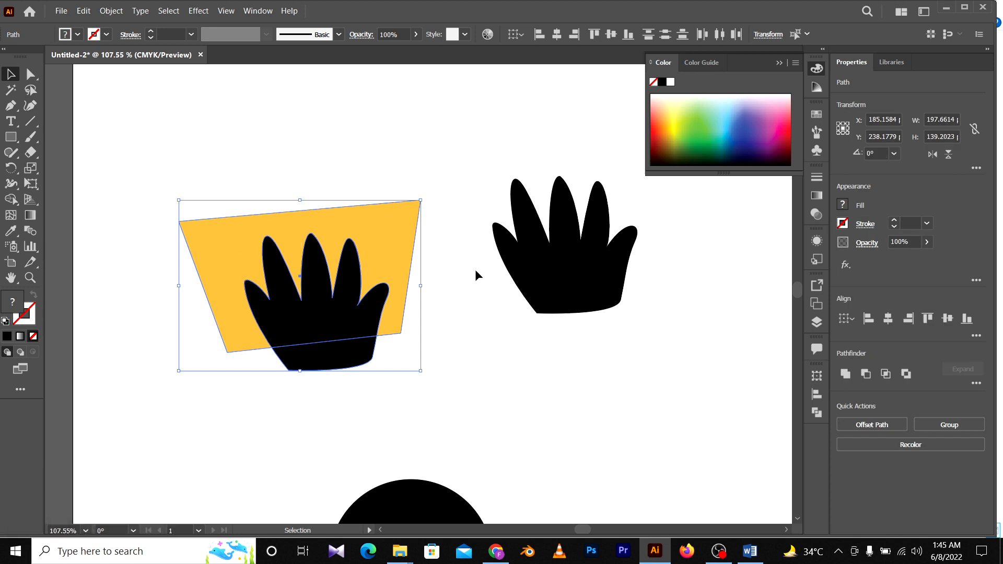
click(865, 373)
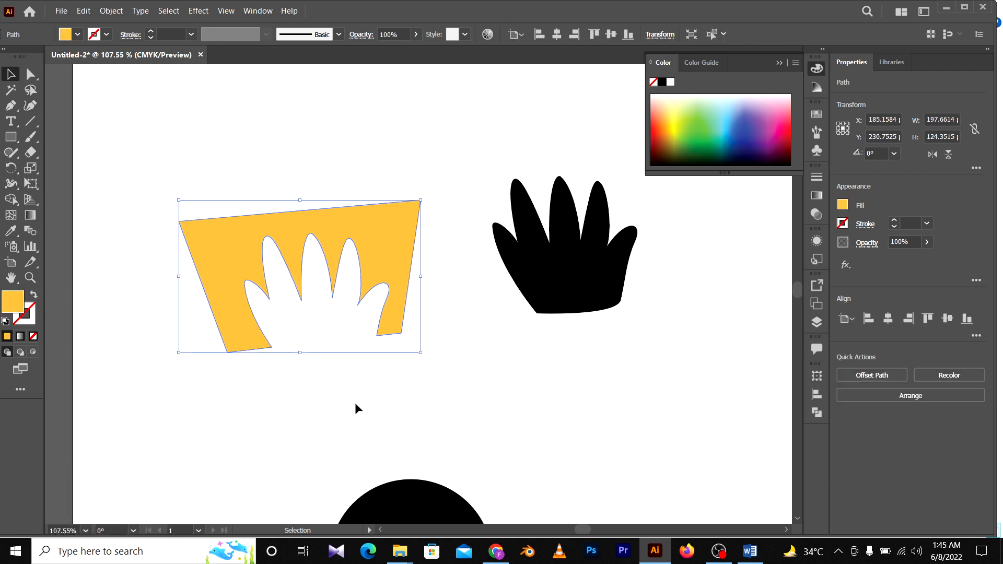
Examine the cut-out yellow shape's path and anchor points and compare the shapes with the patterned reference image.
key(z)
drag(445, 384, 383, 353)
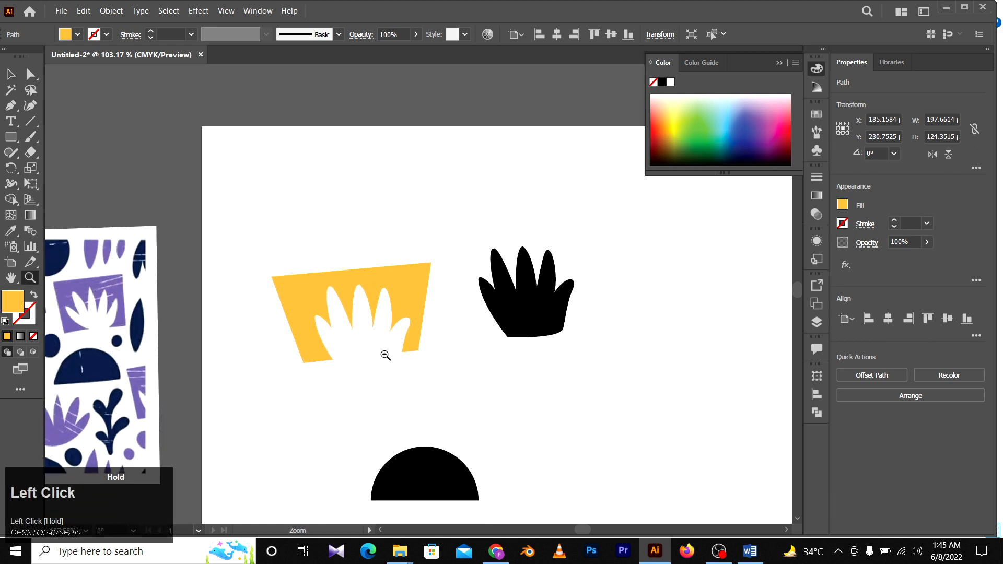
key(v)
click(375, 269)
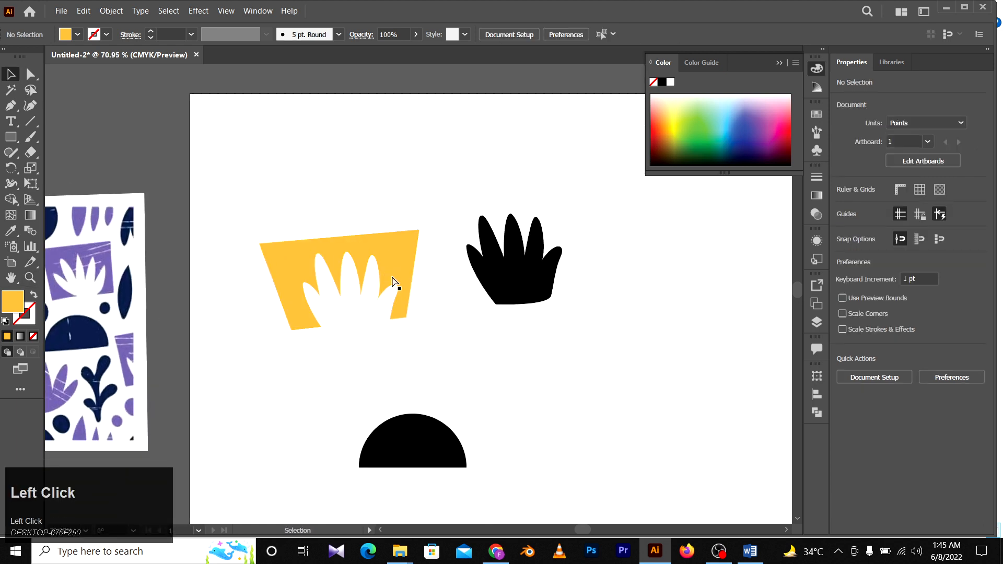
key(a)
click(330, 244)
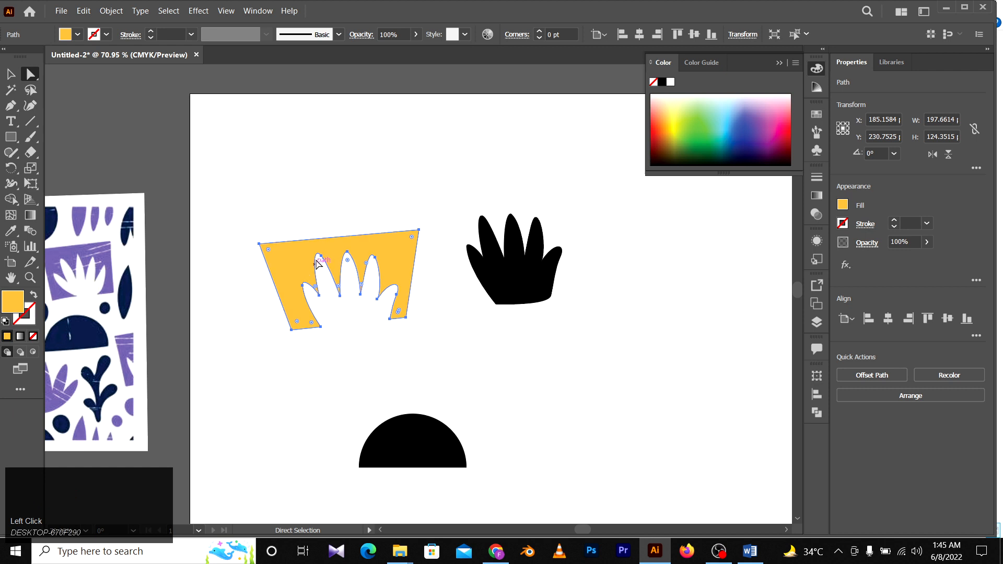
drag(466, 368, 511, 383)
key(z)
drag(480, 352, 444, 339)
drag(530, 372, 450, 358)
key(v)
click(428, 388)
key(z)
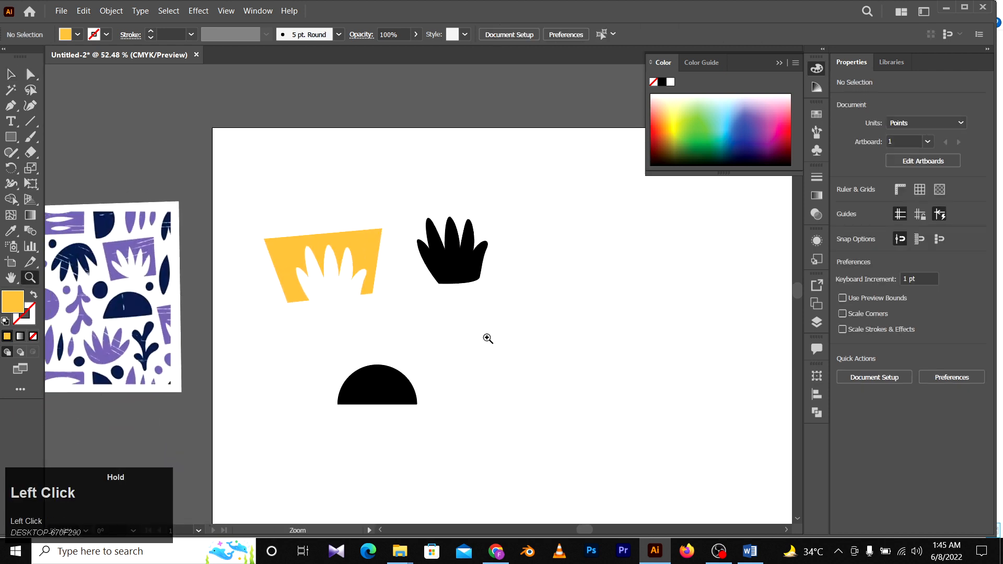
click(498, 347)
click(8, 108)
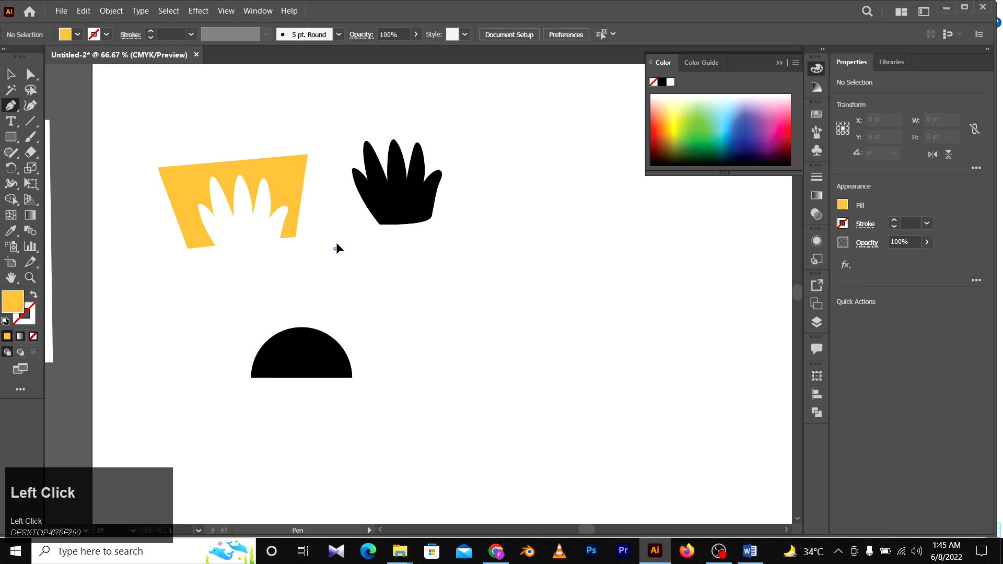
drag(341, 234, 344, 233)
drag(352, 236, 372, 254)
drag(370, 260, 361, 238)
key(z)
key(ctrl+z)
key(ctrl+z)
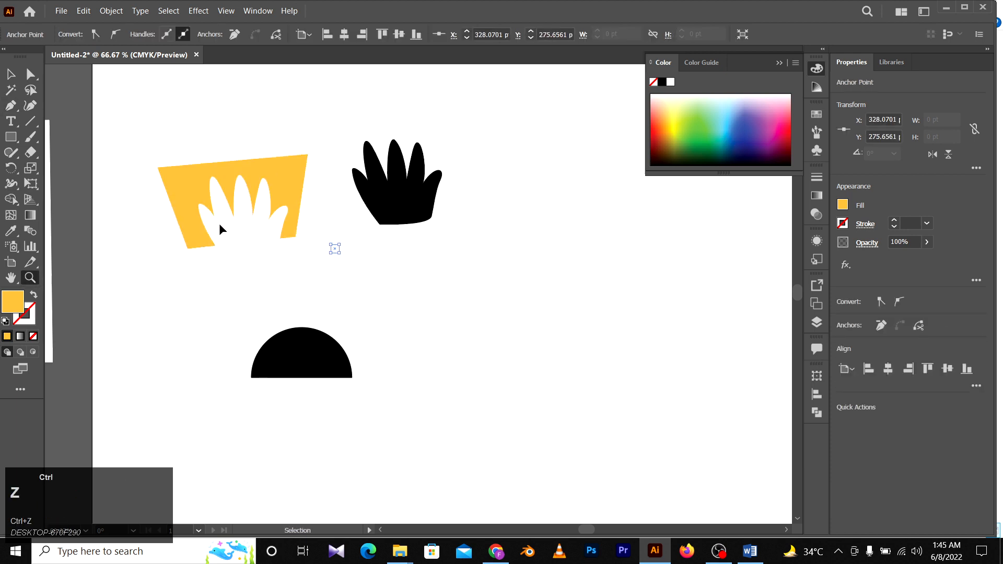
Draw a small yellow ellipse below and between the two flower shapes and shift its anchor points to make an irregular circle.
click(12, 77)
drag(11, 136, 78, 168)
drag(321, 239, 397, 268)
scroll(327, 245, up, 4)
drag(354, 234, 351, 231)
drag(316, 279, 320, 280)
drag(354, 311, 367, 311)
Reshape the black semicircle into an uneven hand-cut dome by moving its top anchor point and adjusting the curve handles.
drag(390, 342, 413, 81)
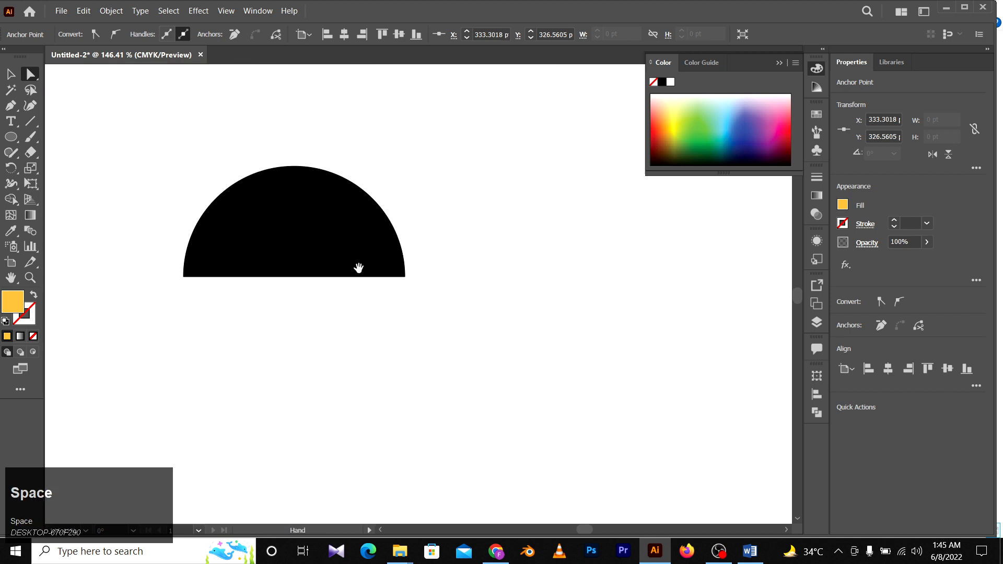
click(359, 267)
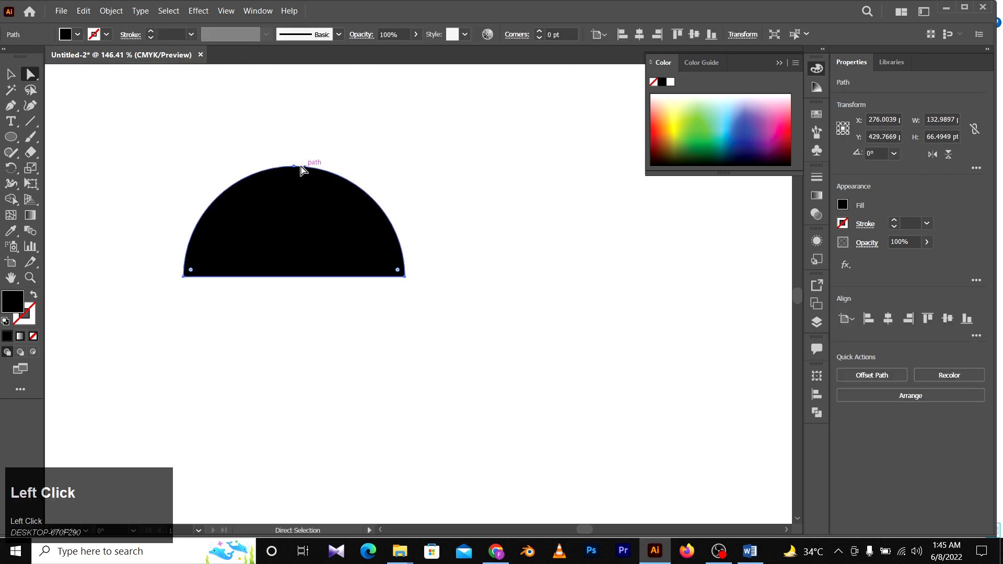
drag(302, 170, 310, 168)
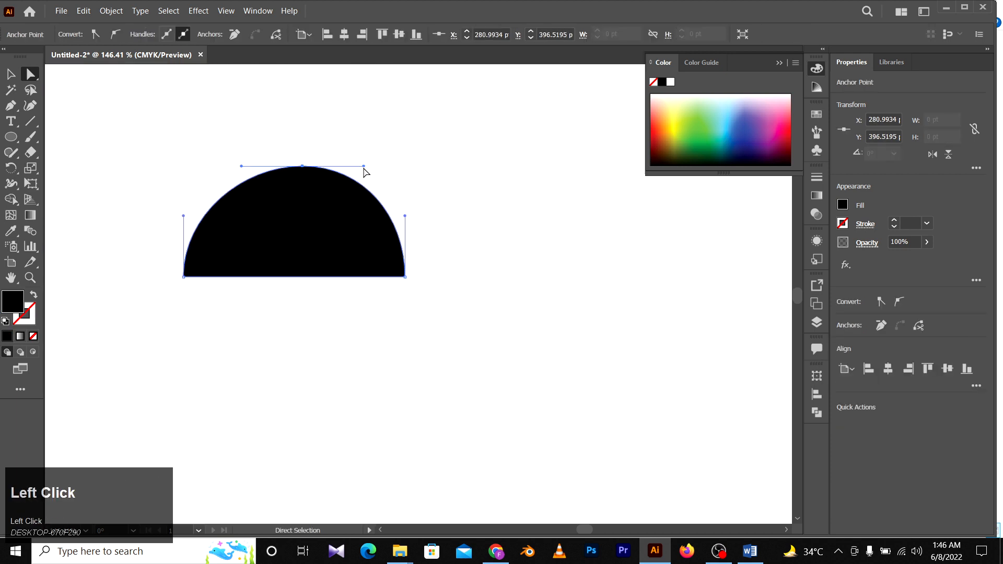
click(364, 168)
click(304, 167)
drag(365, 167, 376, 174)
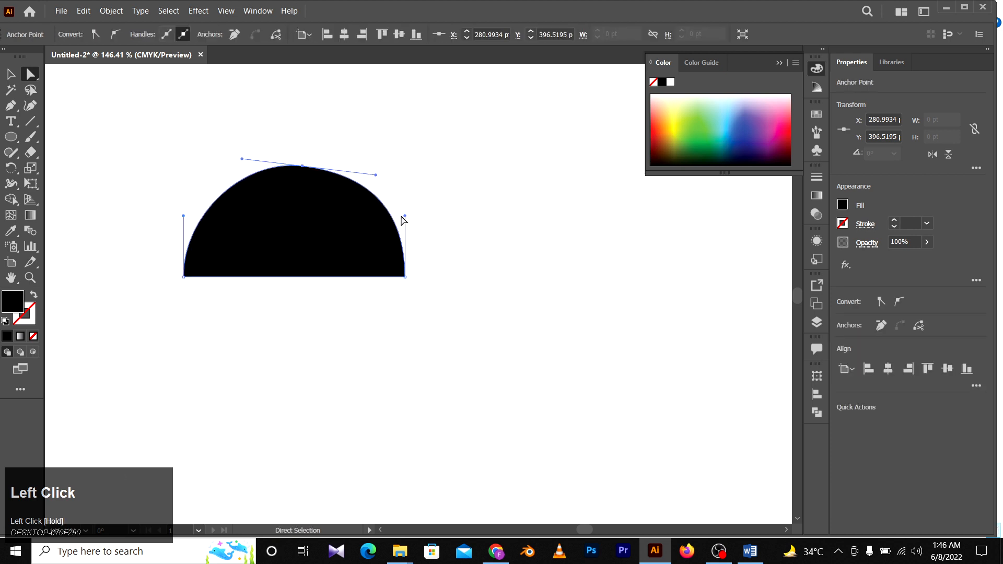
drag(405, 216, 355, 161)
click(439, 186)
Draw a slim black curved petal with the Pen tool in the empty area below the yellow cut-out shape.
key(z)
drag(289, 90, 289, 204)
drag(235, 184, 396, 291)
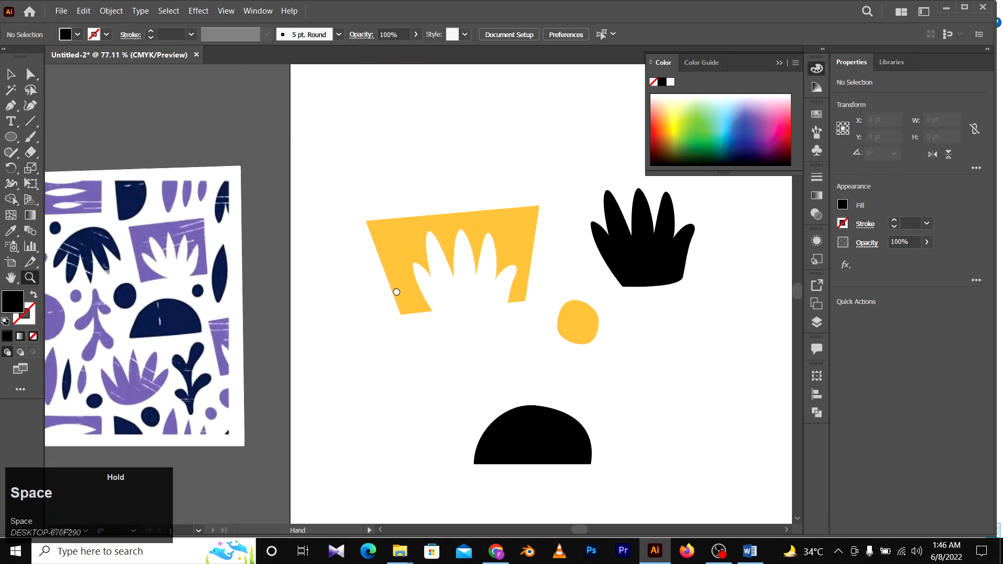
drag(427, 339, 369, 250)
drag(341, 209, 372, 212)
drag(484, 280, 739, 305)
drag(400, 372, 381, 279)
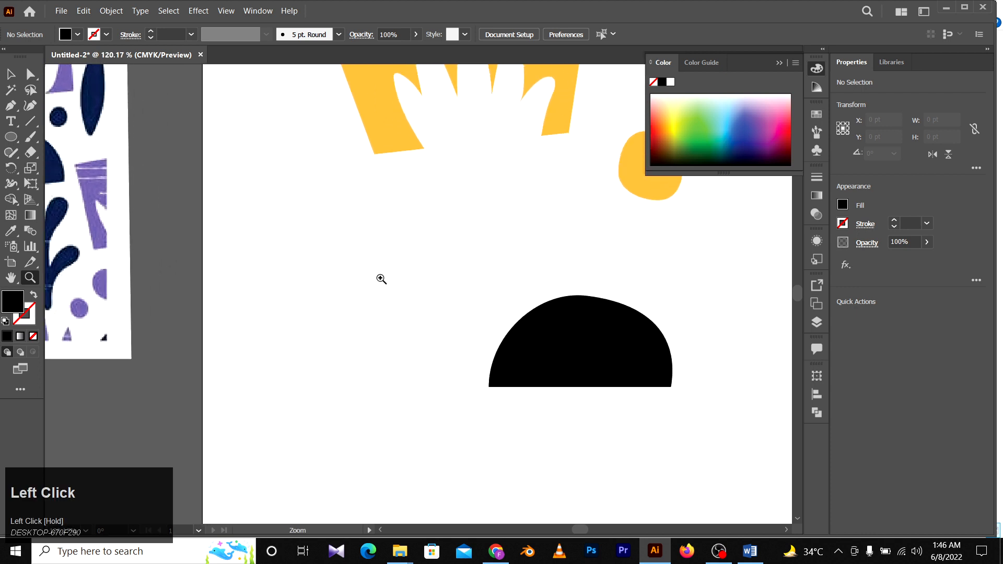
key(p)
click(350, 272)
drag(334, 242, 347, 206)
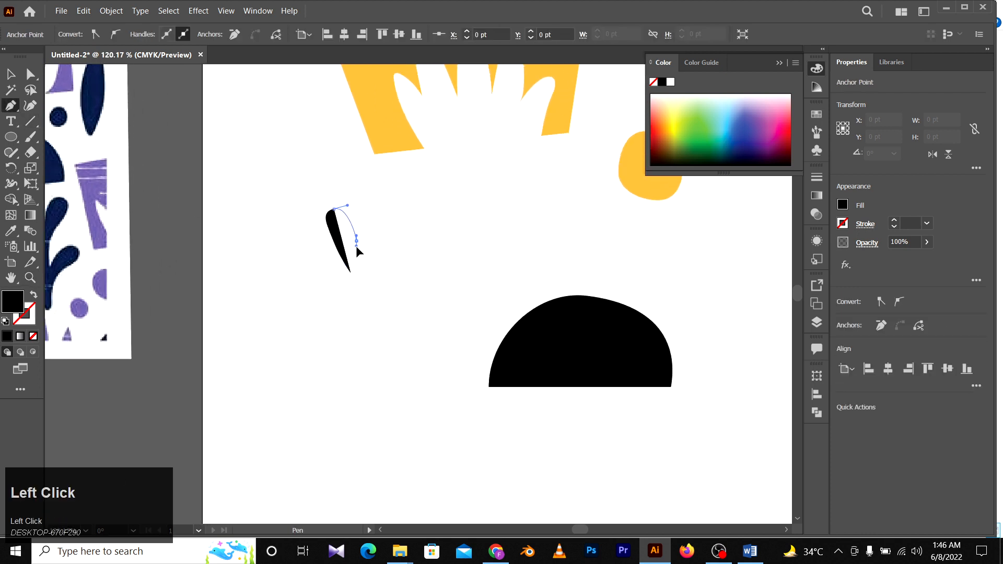
drag(356, 242, 380, 270)
click(350, 273)
Refine the black petal by pulling its pointed tip outward and adjusting the anchor on its side.
key(z)
key(a)
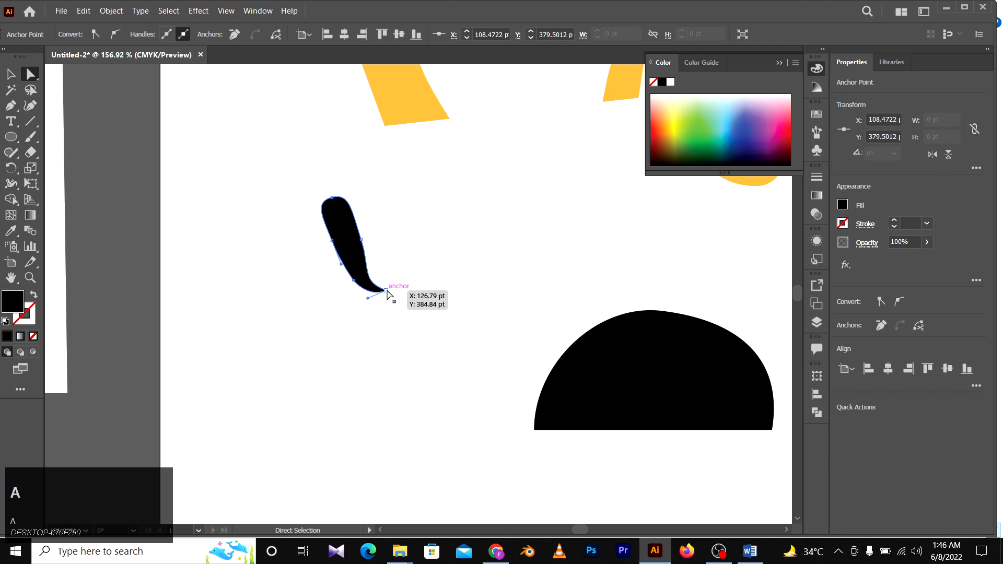
drag(387, 292, 394, 301)
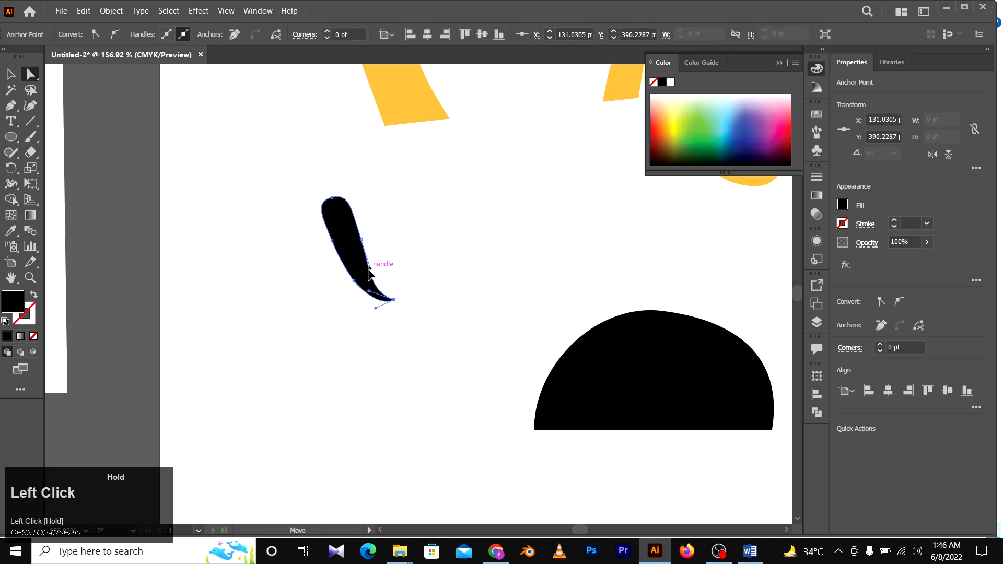
drag(361, 240, 358, 240)
click(508, 257)
Duplicate the black petal and place the copy directly below the original.
key(space)
drag(511, 257, 460, 264)
key(z)
drag(333, 239, 349, 241)
key(v)
drag(299, 263, 289, 340)
key(alt+v)
click(387, 336)
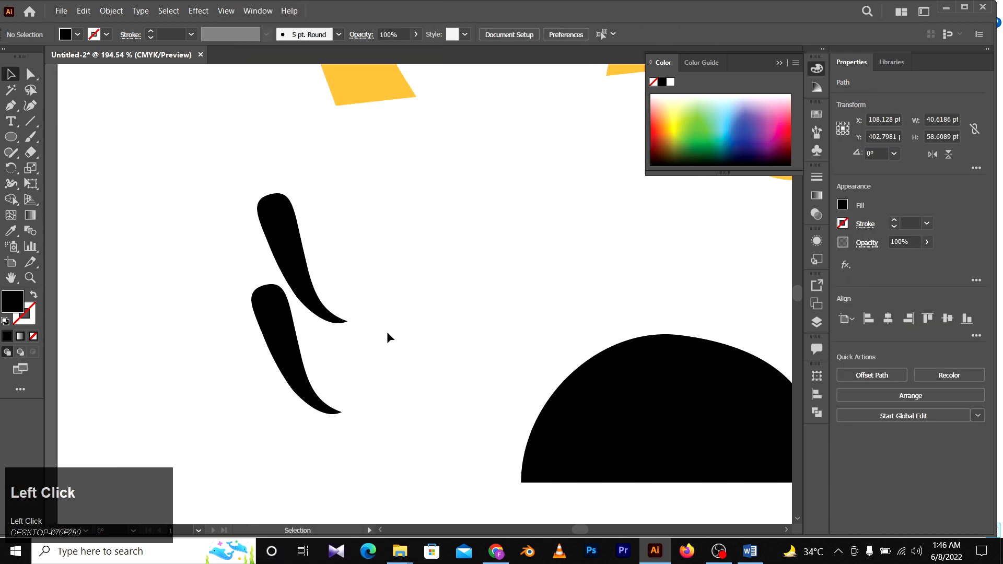
Rotate the petal copy and a further duplicate to form a three-petal fan, turning the lowest petal about 57°.
click(298, 373)
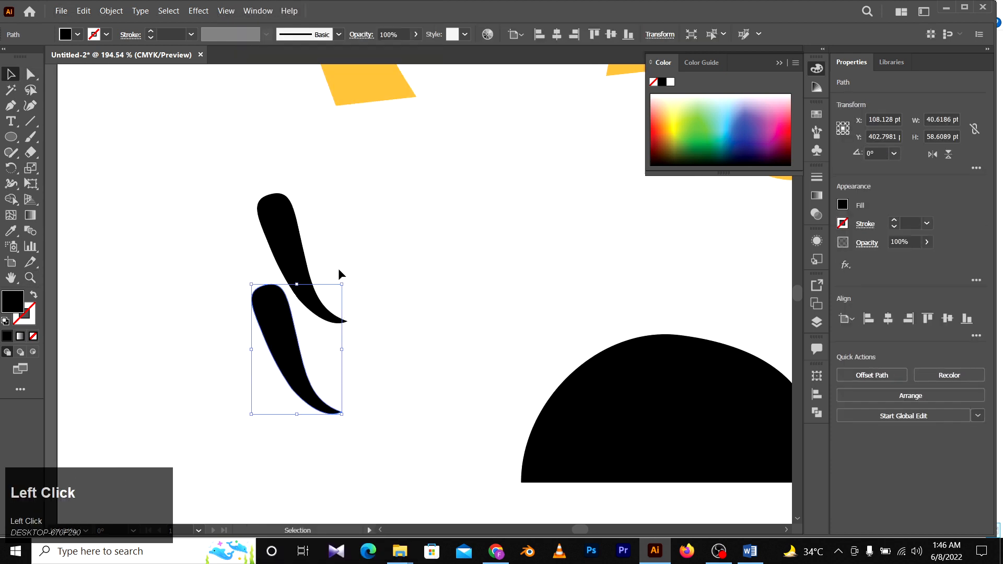
drag(345, 282, 160, 346)
click(264, 251)
drag(234, 349, 270, 350)
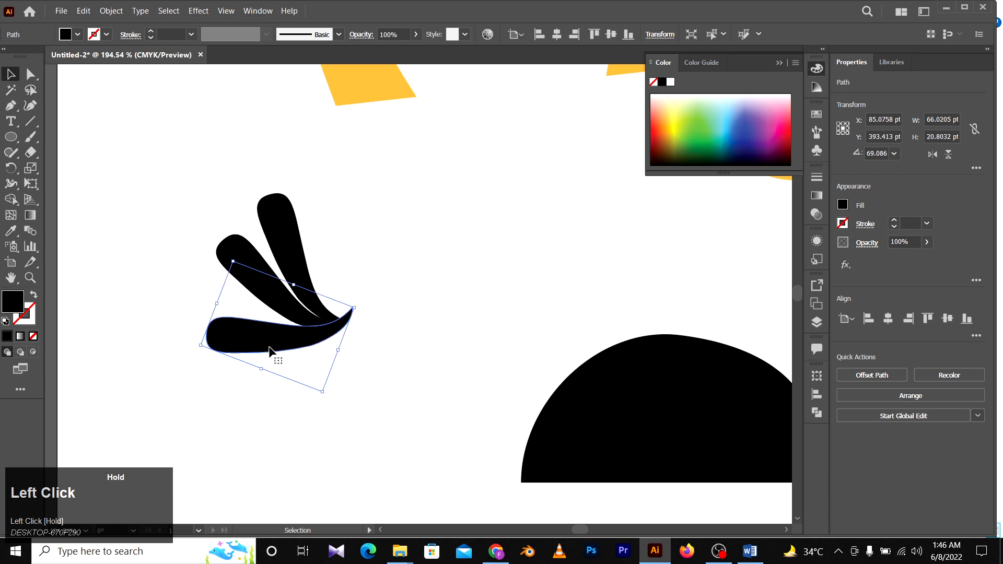
click(211, 303)
click(226, 339)
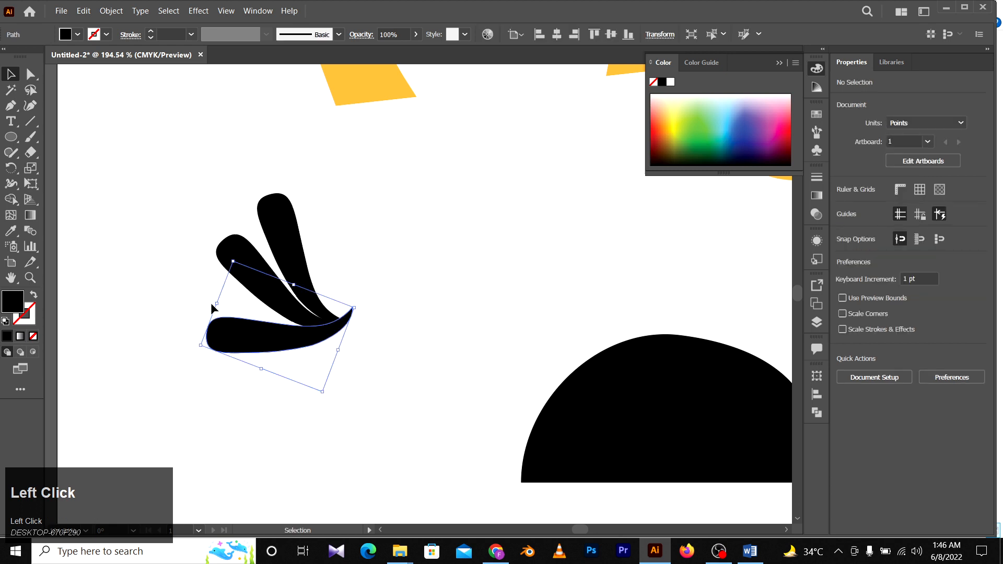
drag(211, 303, 221, 290)
mouse_move(276, 344)
mouse_down()
mouse_move(260, 330)
mouse_move(268, 337)
mouse_up()
Move the lowest petal's tip anchor onto the other petals' meeting point and adjust its curve handle.
key(z)
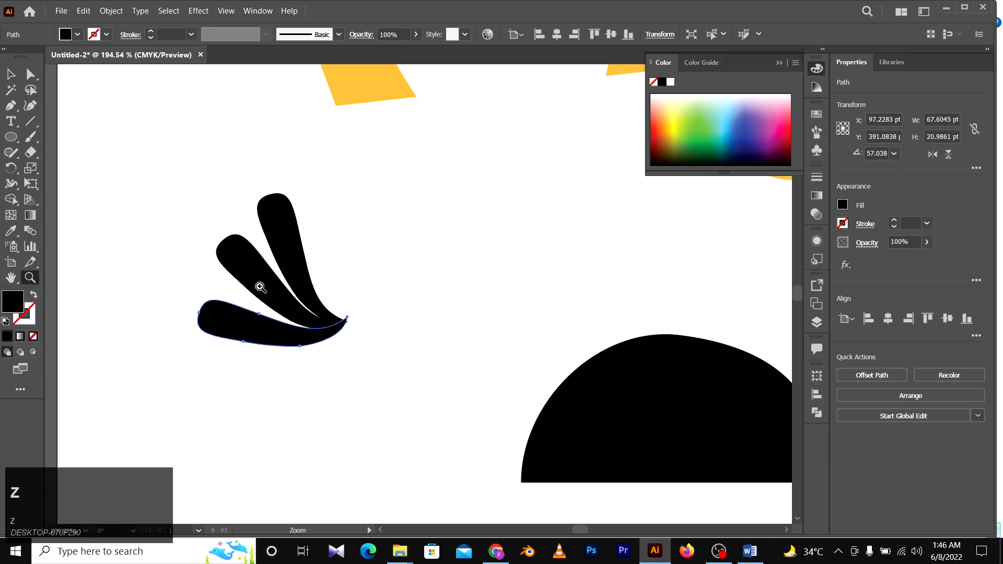
click(259, 287)
key(a)
drag(392, 335, 392, 339)
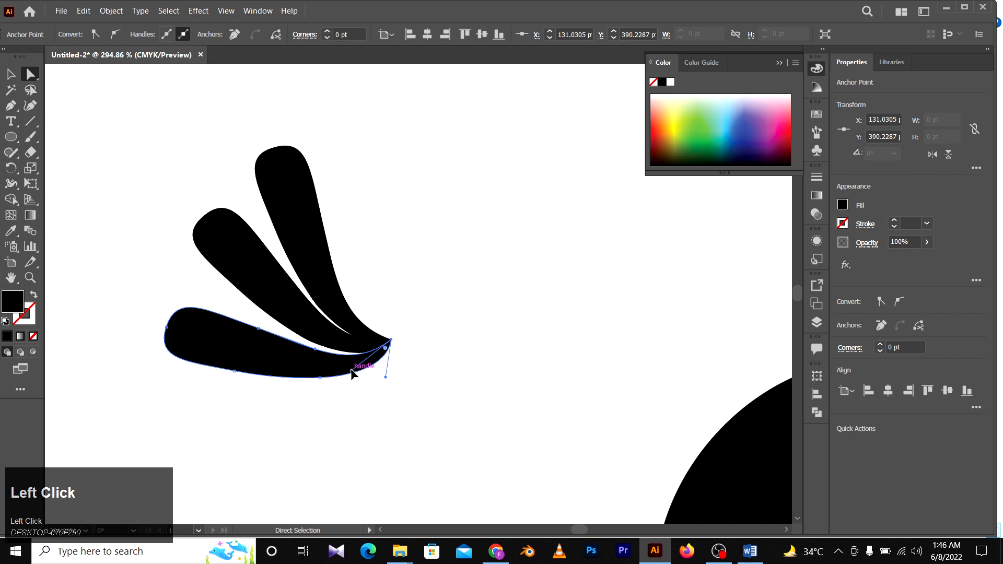
drag(351, 370, 358, 359)
click(500, 334)
Copy and paste the three-petal fan, placing the duplicate beside the original.
key(z)
key(space)
drag(456, 301, 438, 352)
key(space)
drag(474, 317, 452, 319)
key(v)
click(416, 324)
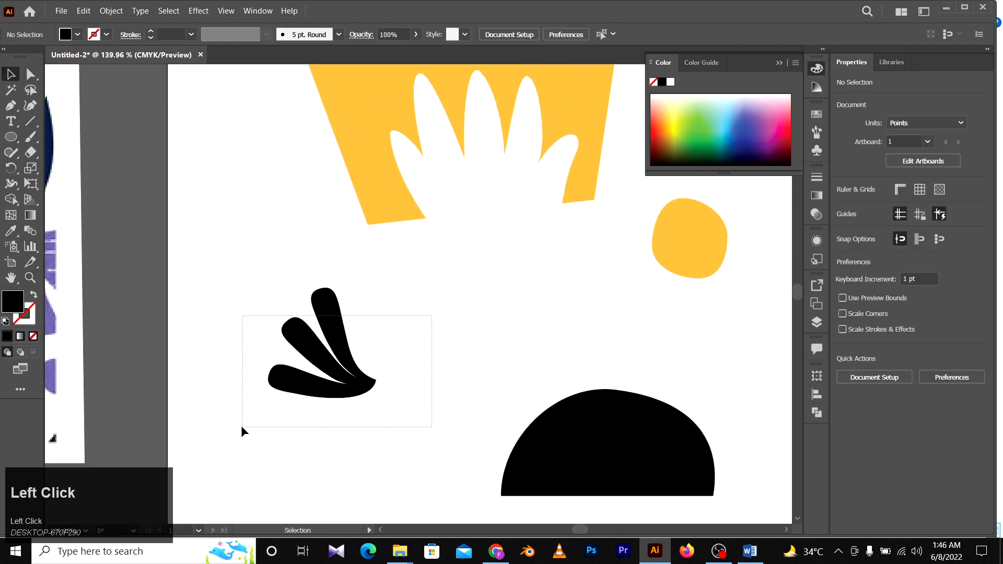
drag(241, 430, 242, 428)
key(ctrl+c)
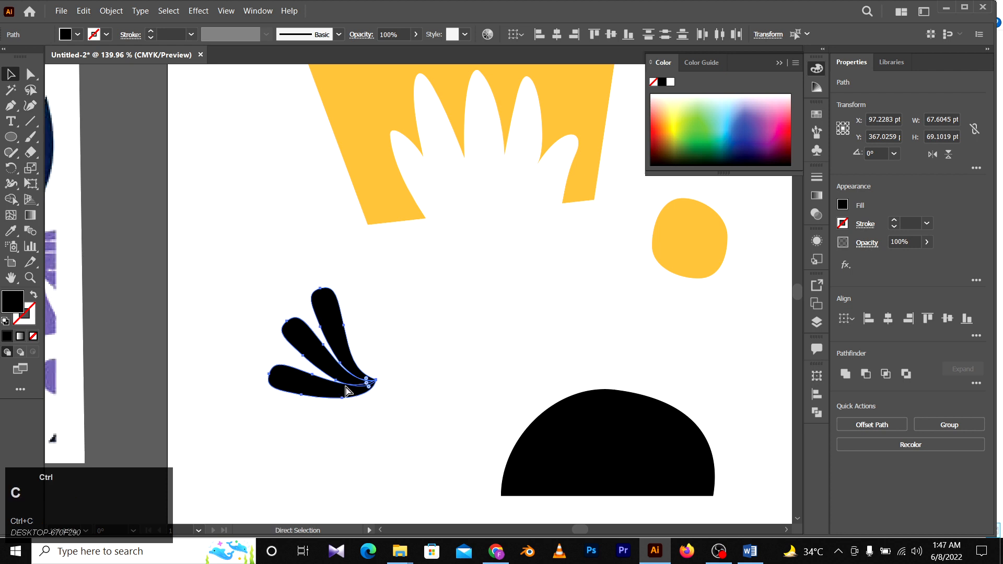
key(ctrl+v)
drag(455, 329, 445, 352)
right_click(444, 351)
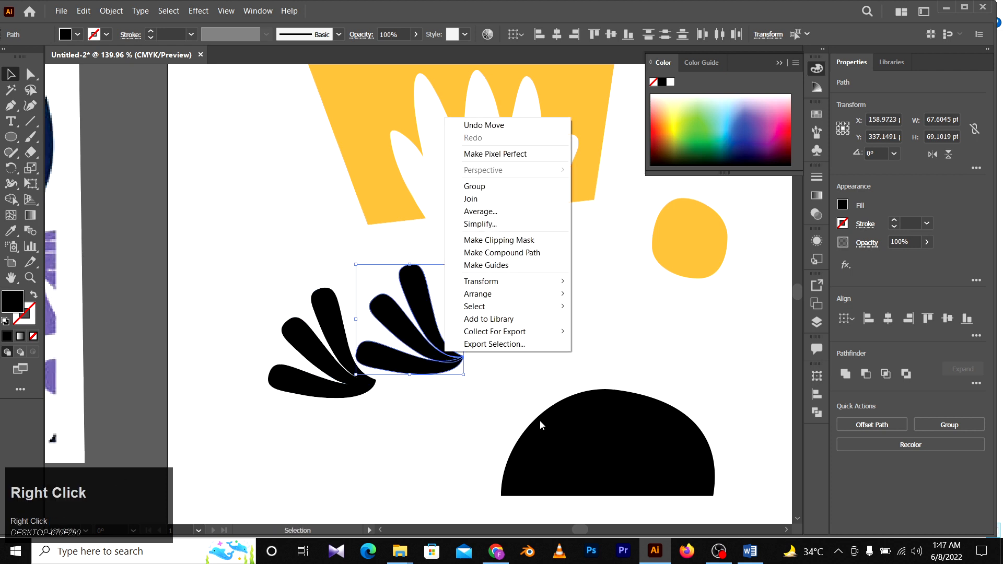
click(522, 281)
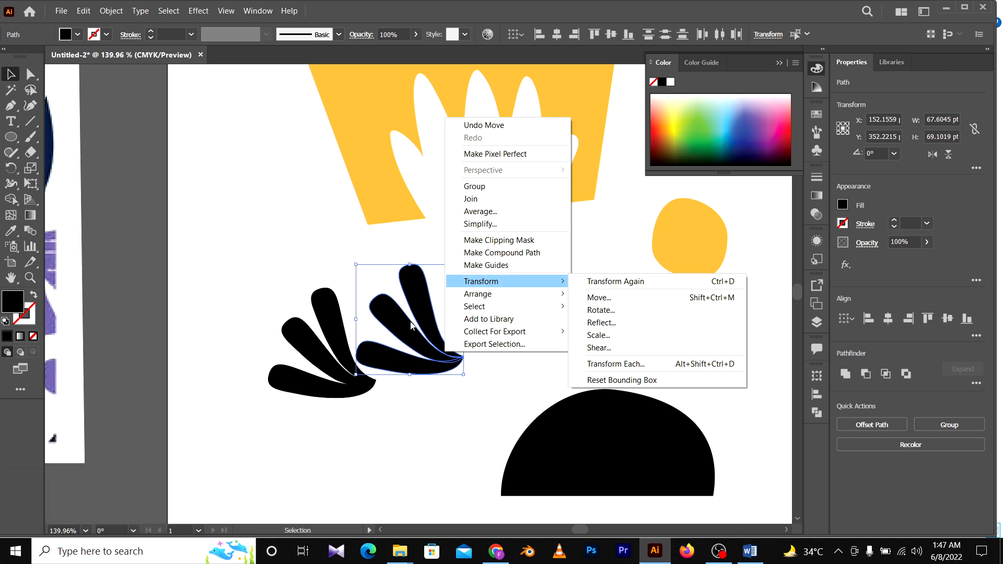
drag(411, 325, 425, 330)
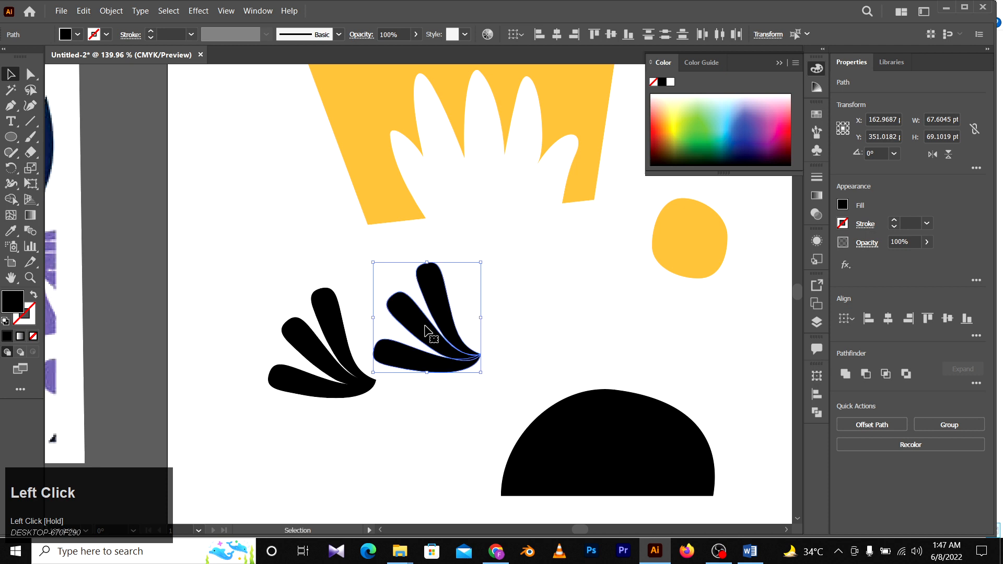
Reflect the duplicate fan across the vertical axis and position it with its petal tips overlapping the original's tips.
right_click(425, 330)
mouse_move(499, 266)
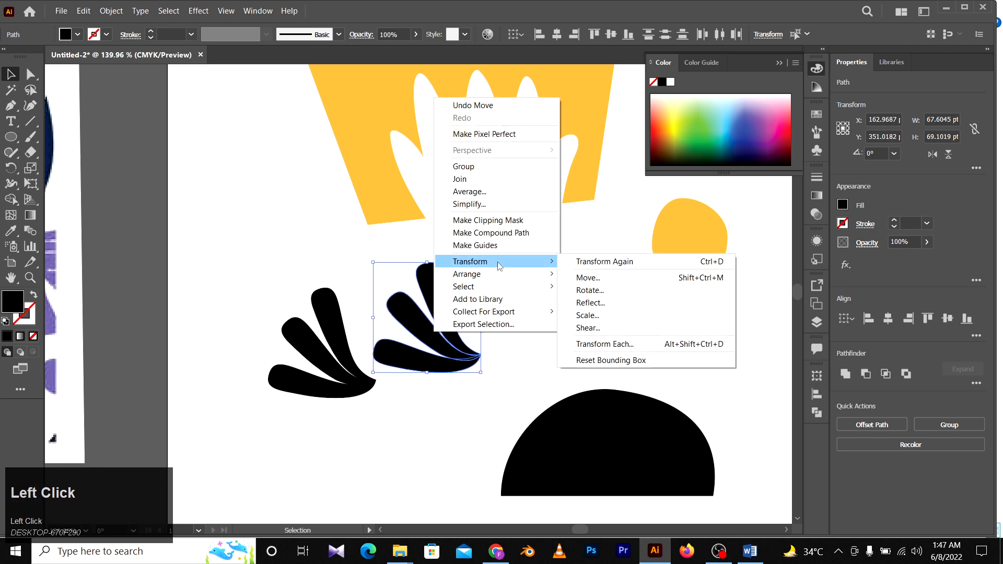
click(656, 303)
drag(458, 168, 720, 216)
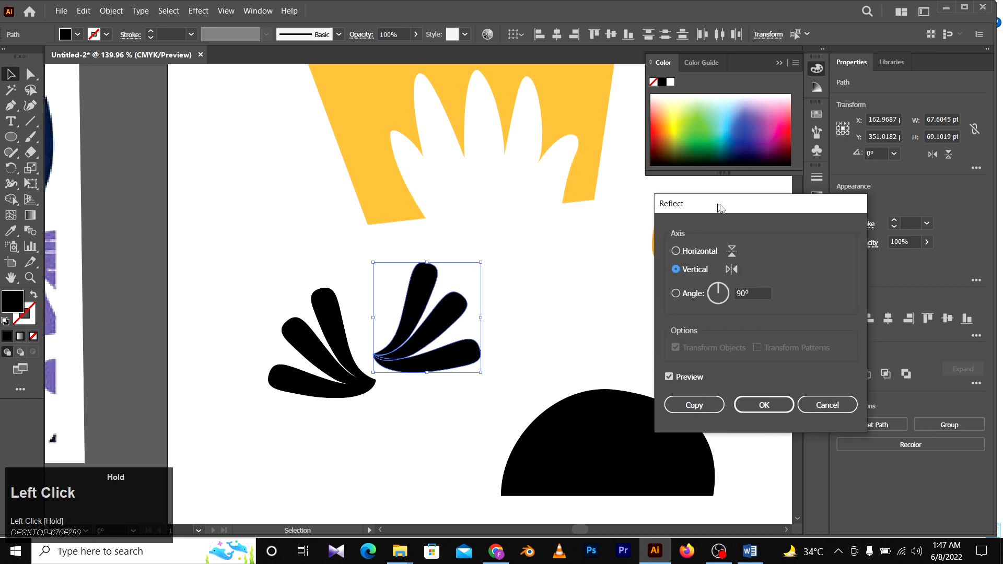
click(678, 252)
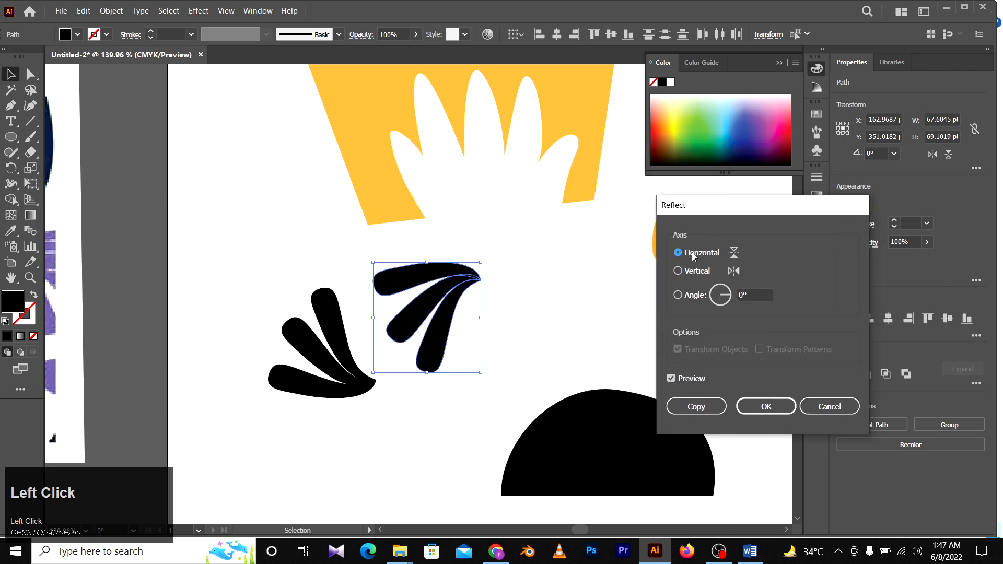
click(693, 272)
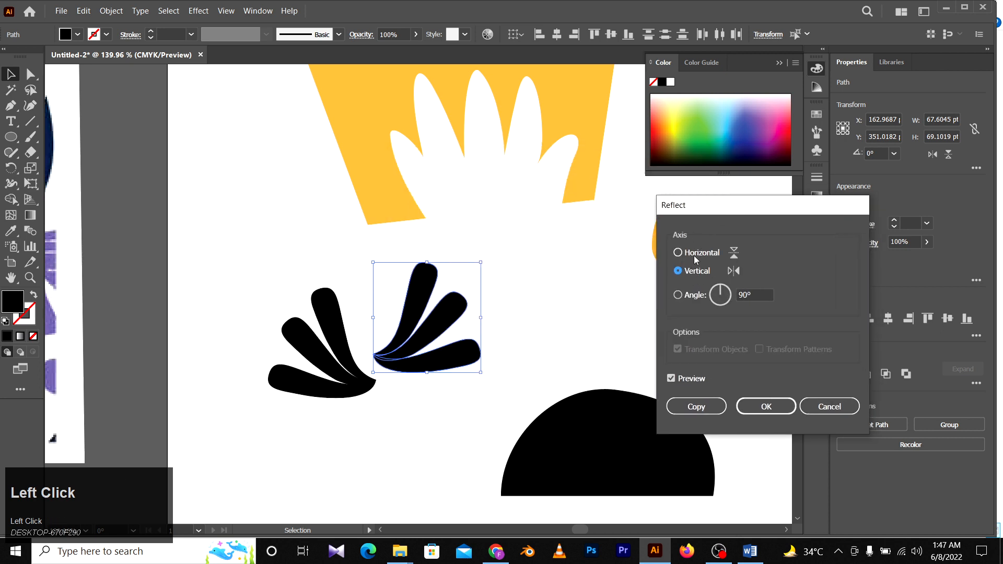
click(758, 407)
drag(401, 361, 569, 274)
Duplicate the complete six-petal motif and place the copy below the original.
key(z)
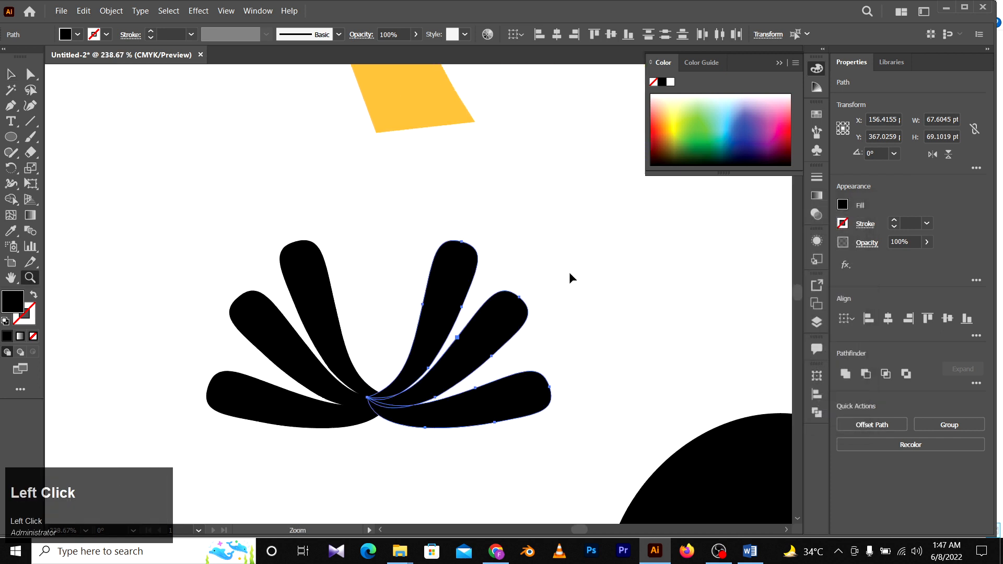
key(v)
click(592, 226)
drag(598, 197, 168, 433)
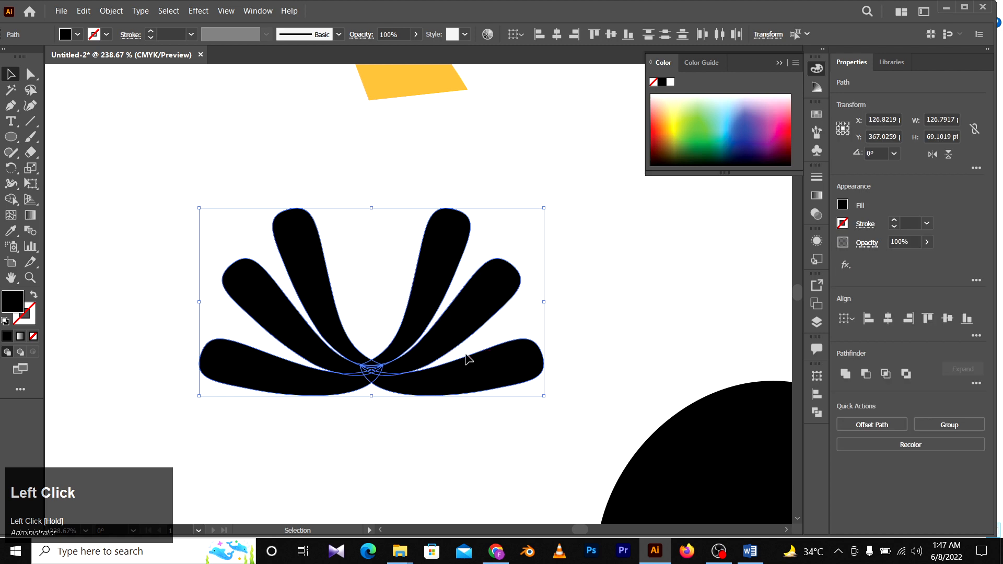
click(562, 216)
click(366, 391)
key(z)
key(v)
drag(461, 376, 425, 482)
Merge the six petals of the upper motif into one shape with the Pathfinder Unite mode.
key(z)
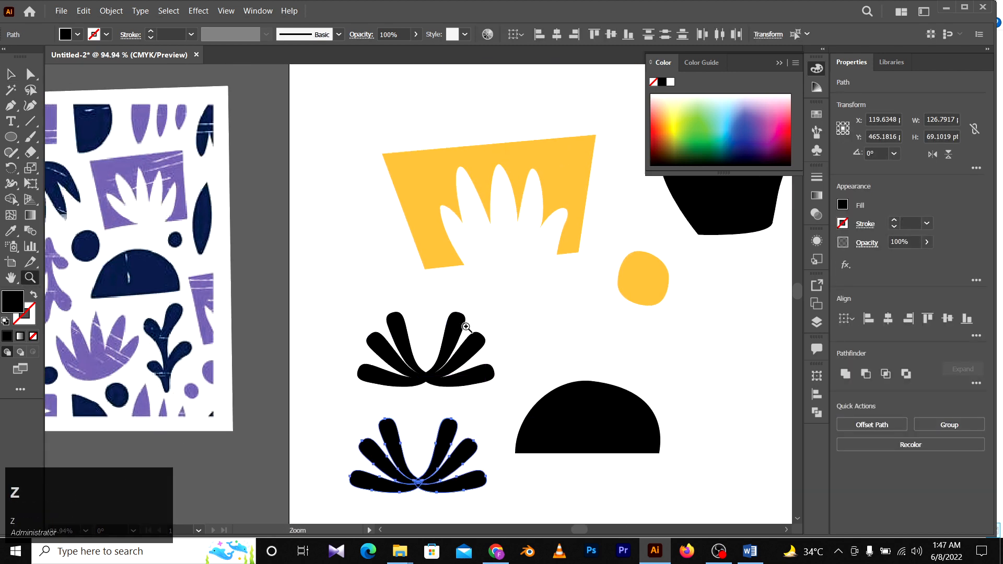
drag(466, 327, 255, 444)
key(v)
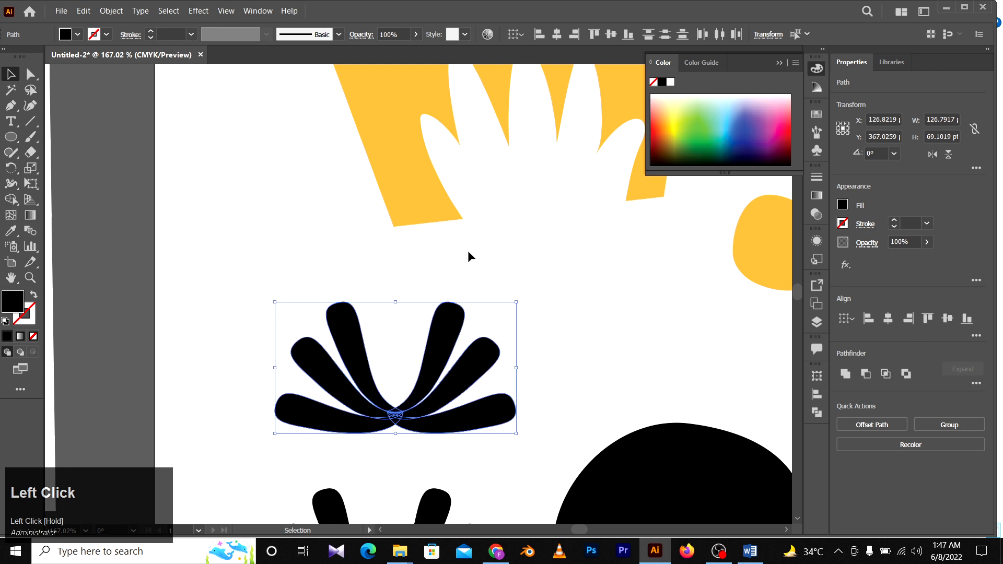
click(846, 374)
key(z)
drag(399, 431, 423, 339)
drag(505, 398, 418, 385)
drag(475, 366, 388, 405)
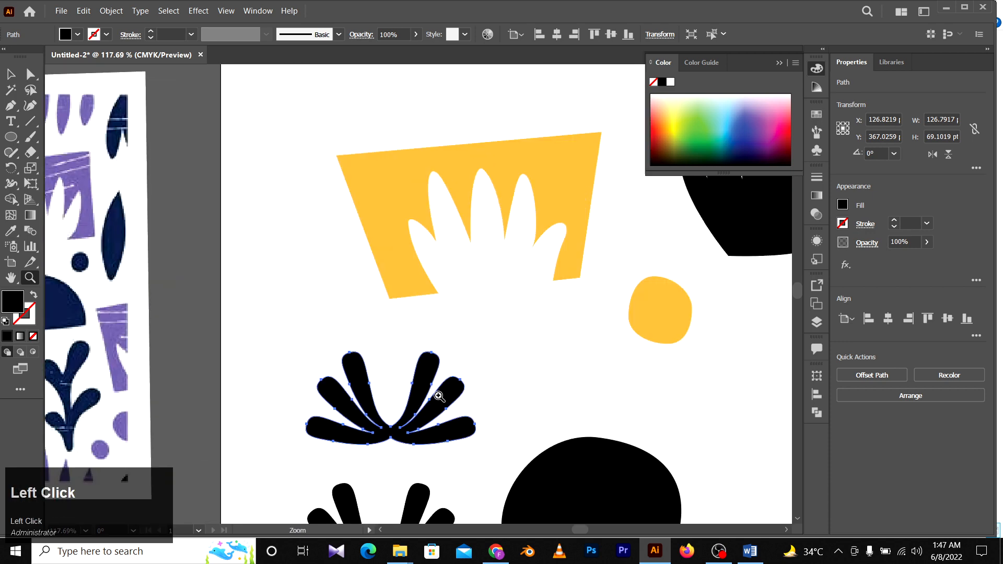
click(10, 74)
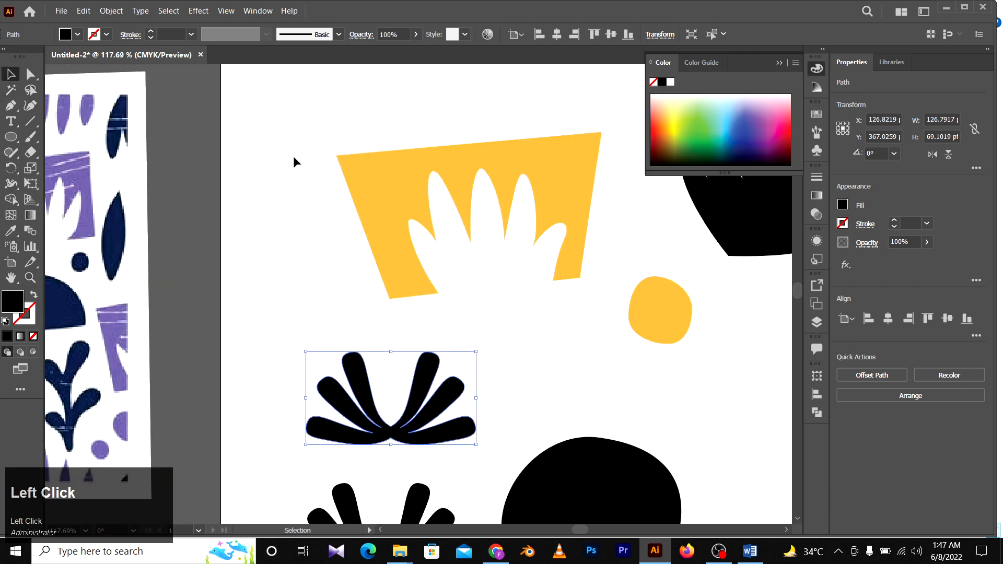
key(a)
click(387, 199)
double_click(12, 302)
key(ctrl+c)
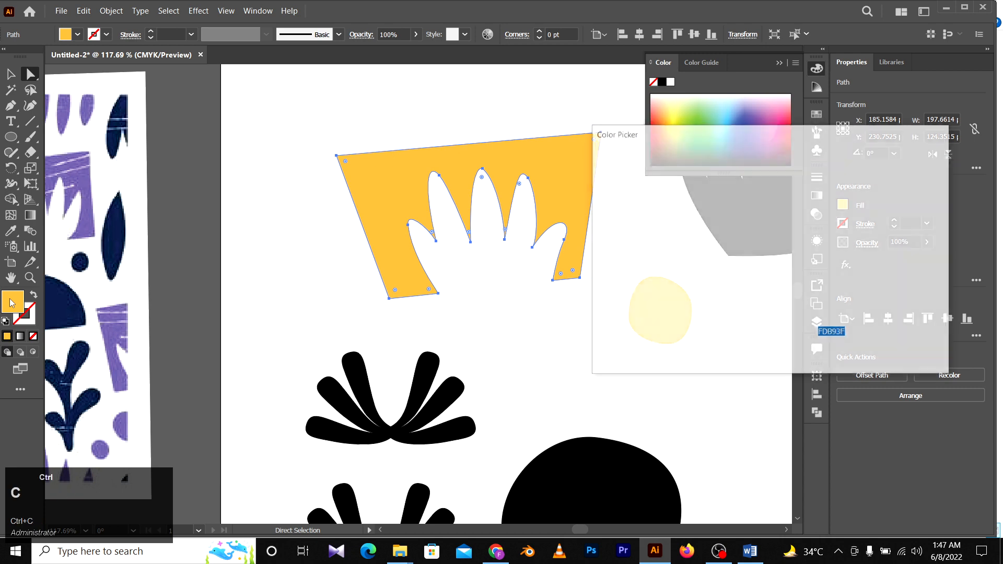
key(Escape)
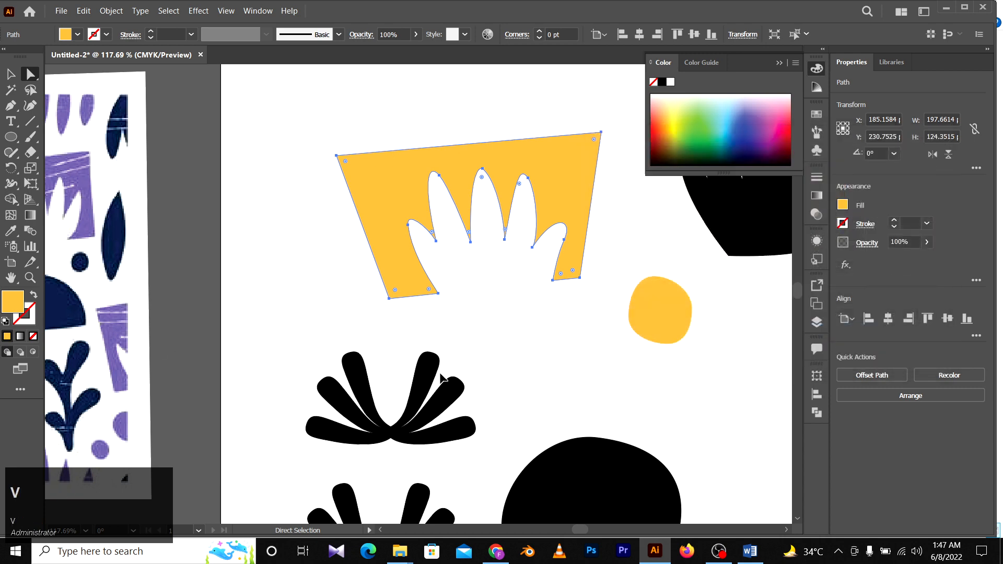
Fill the united six-petal motif with the cut-out shape's yellow, sampled with the Eyedropper.
key(v)
click(447, 402)
key(i)
click(399, 161)
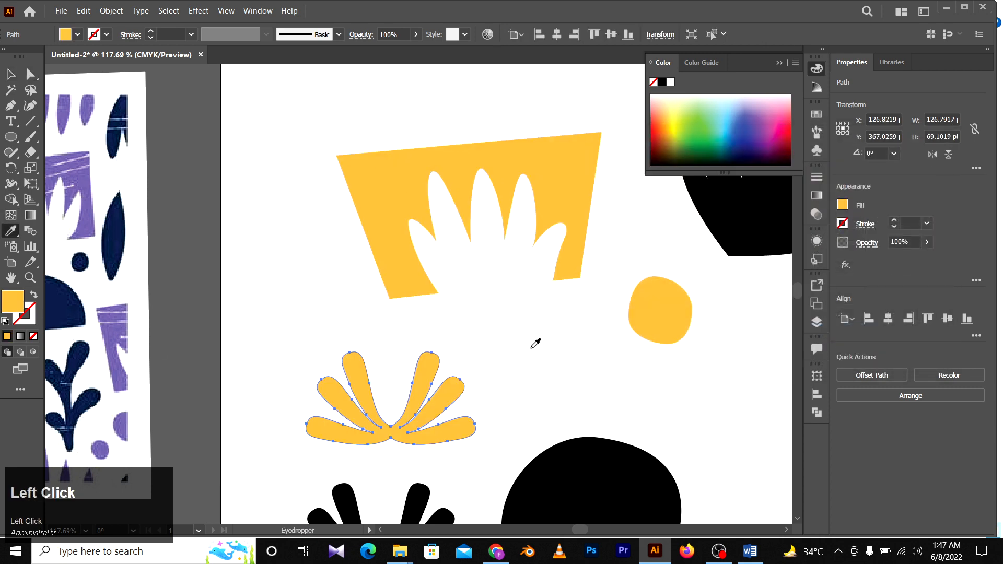
Duplicate the yellow irregular circle and place a scaled-down copy between the two upper petals of the yellow motif.
key(ctrl+shift+a)
scroll(528, 351, down, 2)
drag(538, 406, 441, 325)
key(v)
click(582, 428)
click(459, 339)
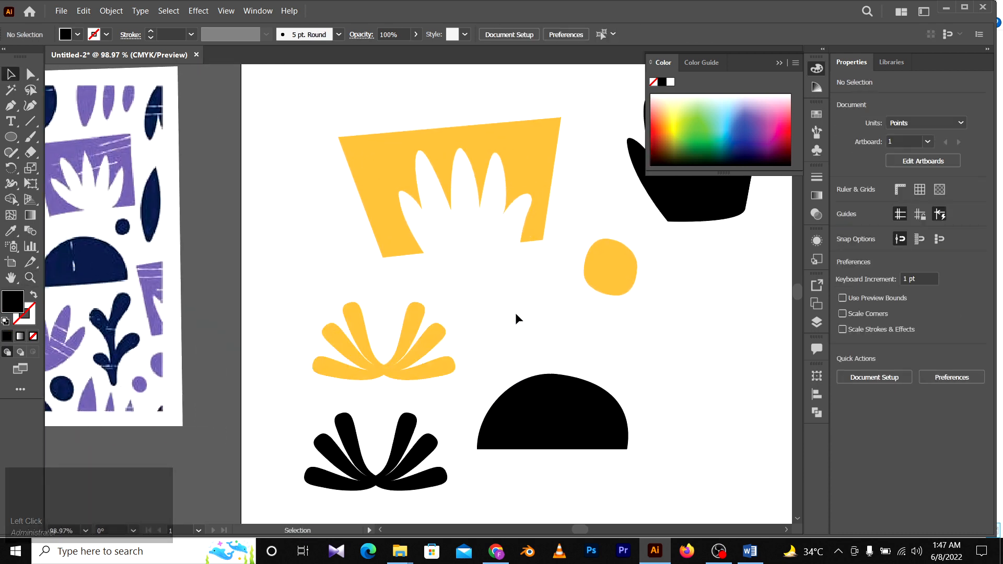
key(z)
drag(407, 338, 434, 342)
drag(574, 387, 564, 331)
key(a)
drag(778, 245, 375, 316)
key(v)
drag(401, 253, 417, 397)
Fill the small circle with the semicircle's black, sampled with the Eyedropper.
key(z)
key(v)
key(z)
drag(587, 329, 557, 329)
key(space)
drag(643, 326, 516, 327)
key(i)
click(609, 480)
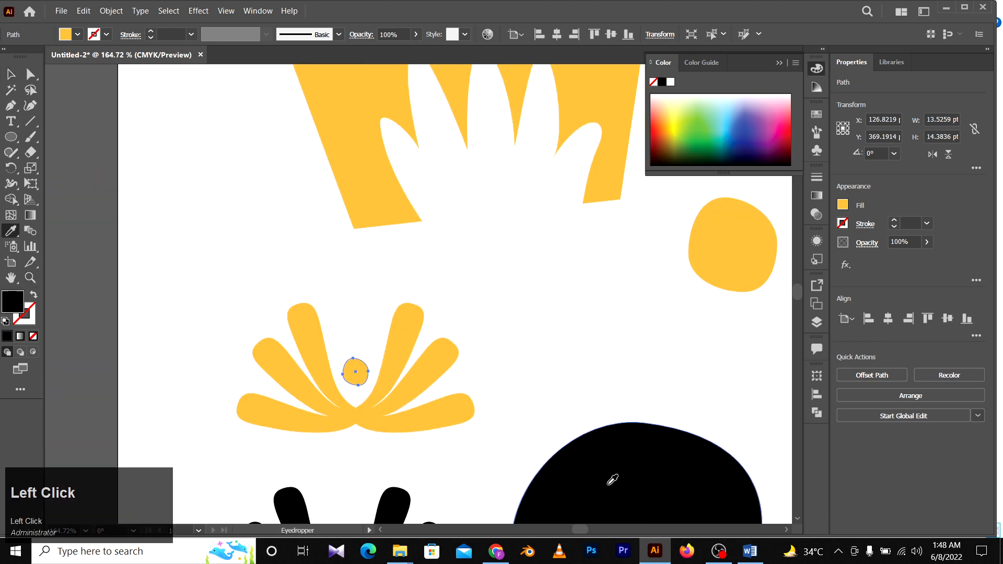
key(a)
click(589, 367)
Compare the recreated motifs with the patterned image to choose the next motif.
key(z)
drag(632, 372, 601, 373)
key(space)
drag(634, 381, 541, 395)
key(a)
key(z)
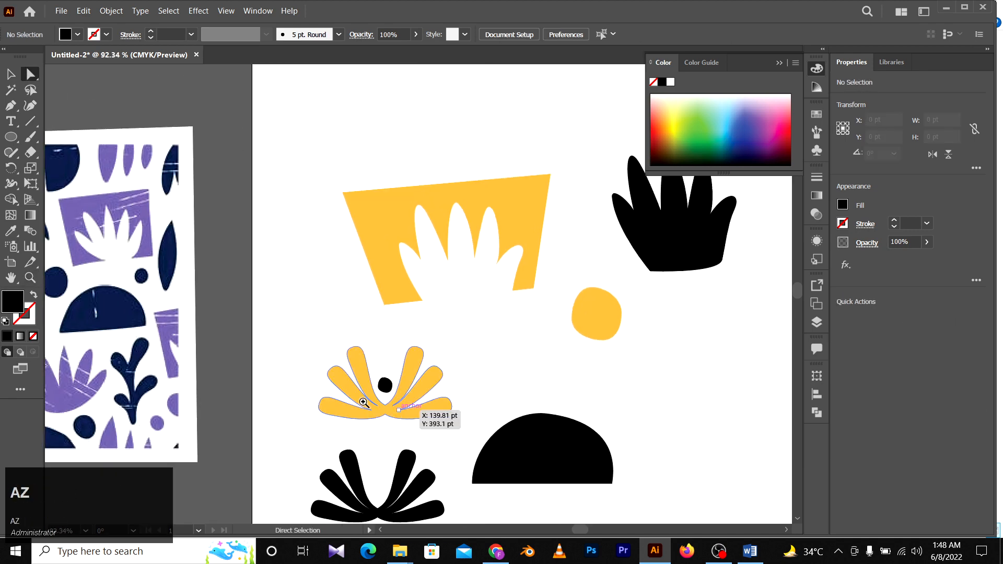
drag(412, 391, 724, 407)
drag(486, 419, 272, 377)
key(space)
drag(540, 364, 432, 382)
key(a)
key(z)
drag(585, 385, 551, 386)
key(space)
drag(568, 388, 550, 351)
drag(626, 358, 649, 327)
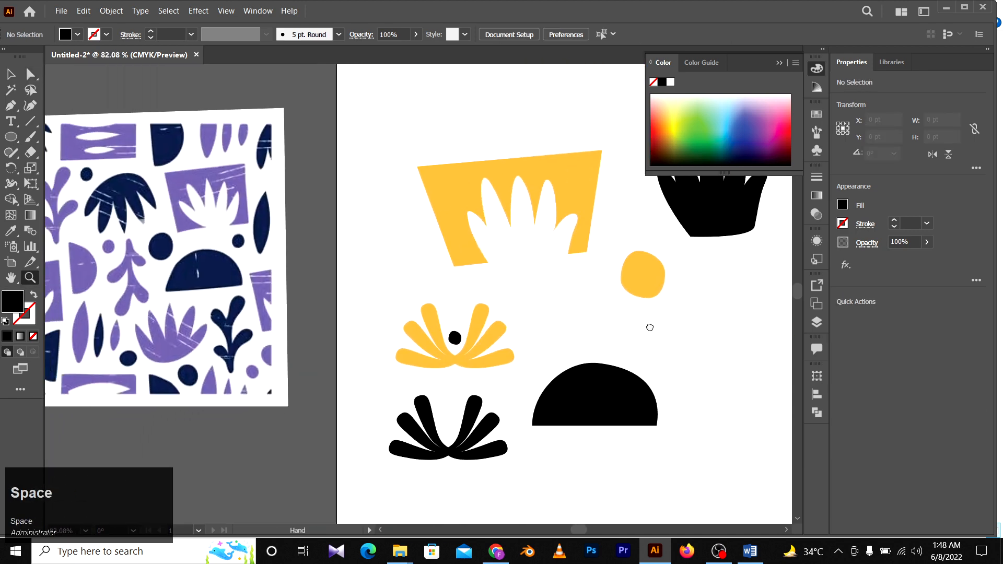
mouse_move(543, 388)
mouse_down()
mouse_move(566, 378)
mouse_move(607, 400)
mouse_move(481, 362)
mouse_move(465, 367)
mouse_up()
drag(331, 310, 365, 330)
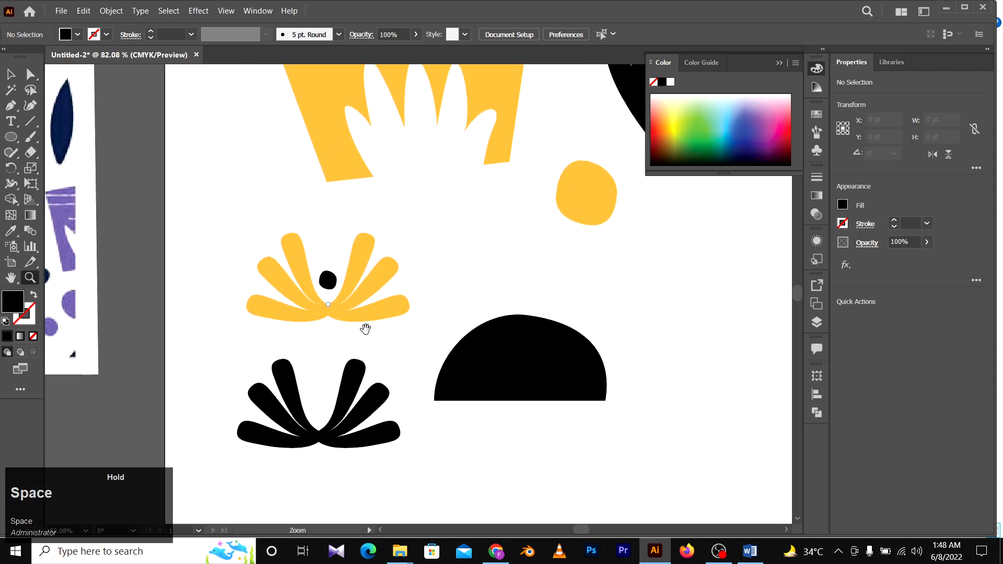
Draw the upper-right leaf of the navy branching plant with the Pen tool, tapering it to a narrow stem below the patterned image.
key(space)
drag(204, 273, 407, 307)
drag(251, 272, 336, 230)
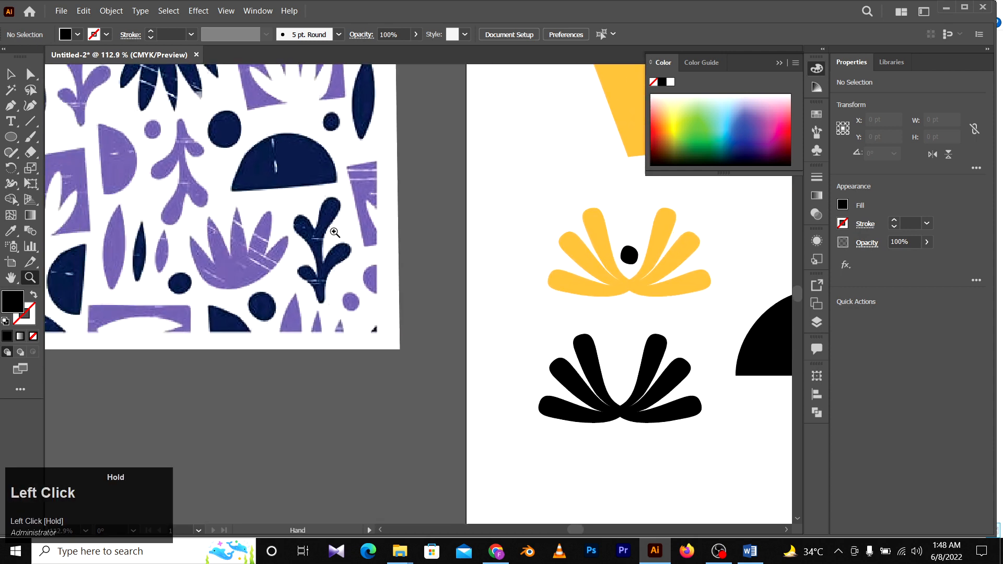
drag(389, 363, 423, 349)
drag(387, 360, 439, 372)
drag(345, 214, 367, 205)
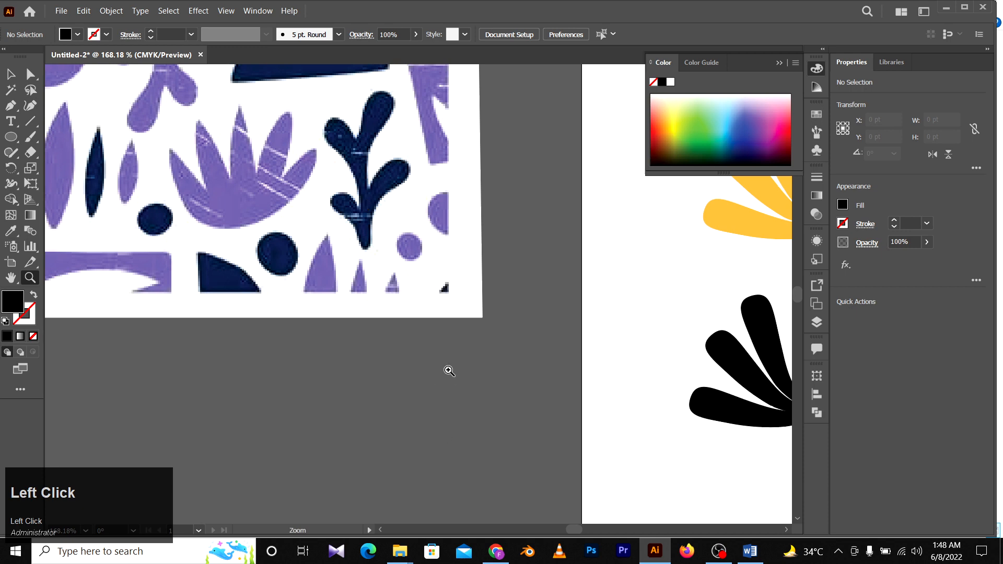
key(p)
click(429, 420)
drag(438, 383, 442, 377)
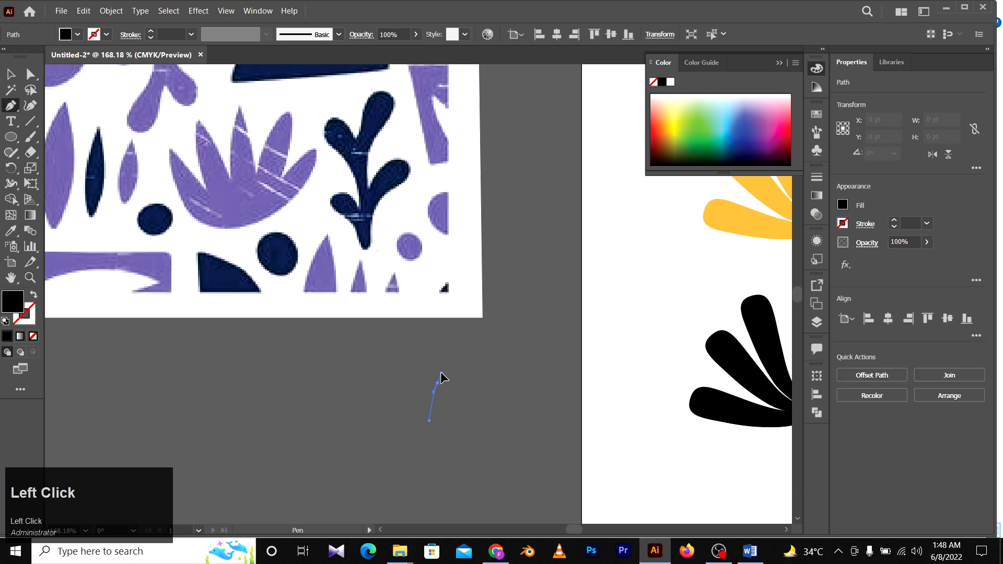
drag(485, 351, 505, 360)
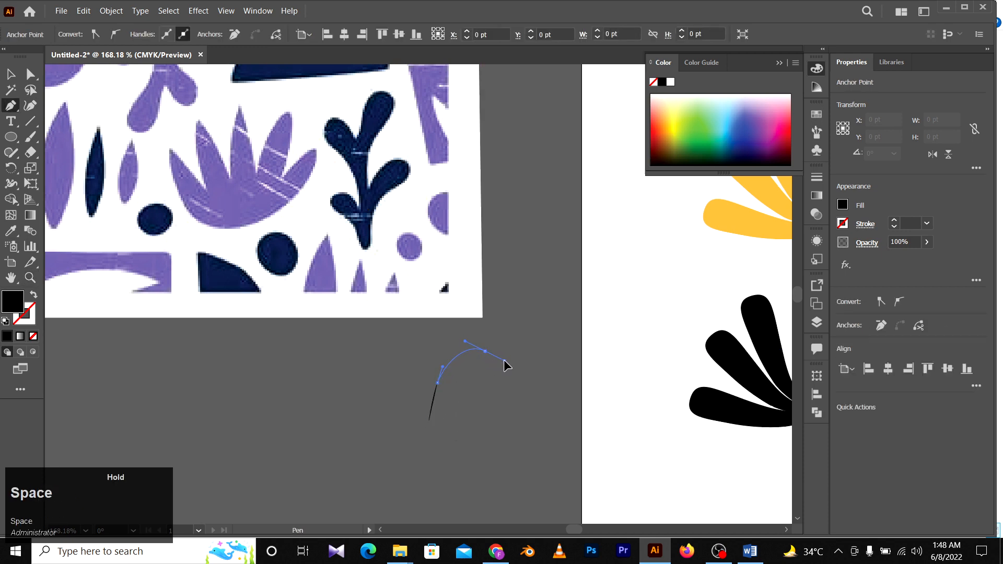
drag(493, 398, 429, 429)
click(428, 452)
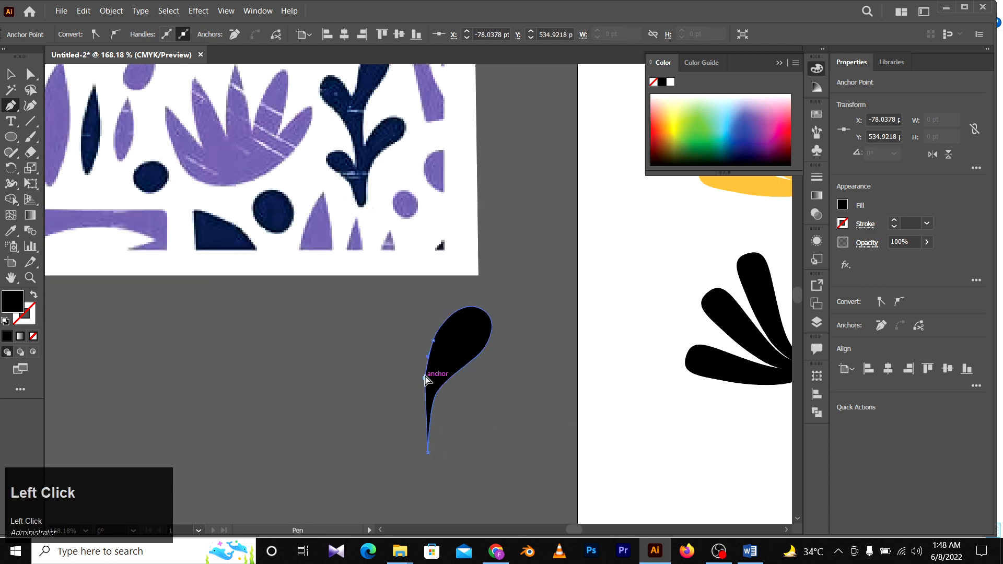
Draw the upper-left leaf with the Pen tool, curving it down into the first leaf's stem.
drag(428, 354, 428, 357)
drag(431, 372, 402, 356)
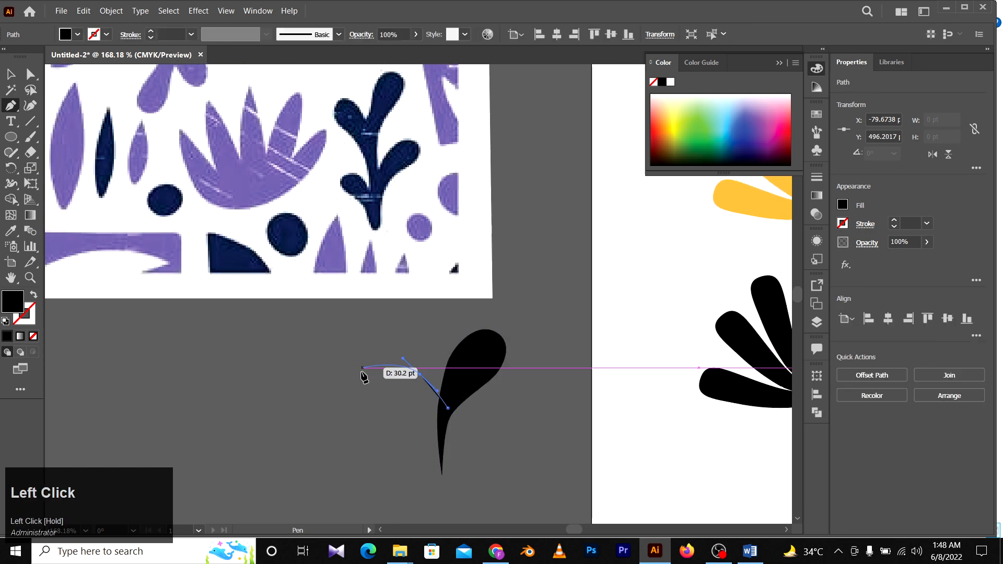
drag(360, 383, 363, 401)
key(space)
drag(420, 427, 472, 411)
click(441, 472)
drag(450, 378, 451, 393)
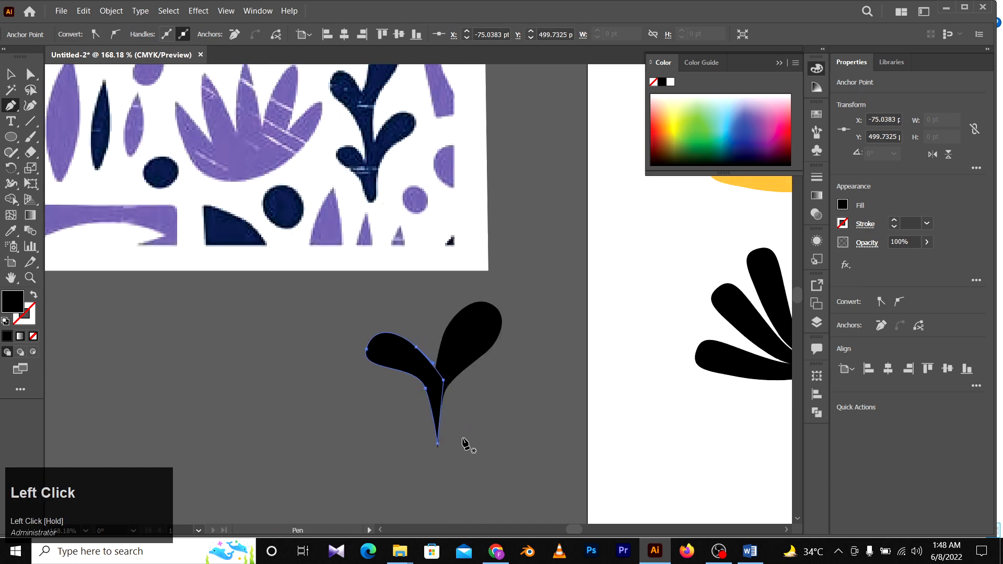
Draw a lower-right leaf with the Pen tool, with its tapered base overlapping the stem.
drag(451, 429, 484, 388)
key(ctrl+z)
key(space)
drag(504, 422, 467, 431)
key(space)
drag(449, 476, 464, 430)
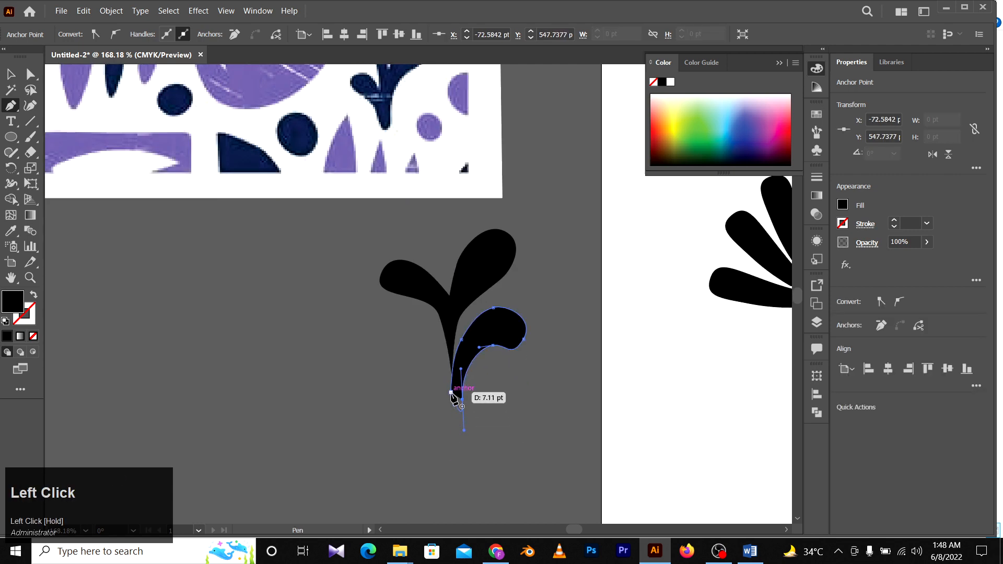
click(458, 440)
click(451, 393)
Reshape the base of the lower-right leaf by shifting its stem anchor with the Direct Selection tool.
key(space)
drag(464, 376, 472, 445)
key(a)
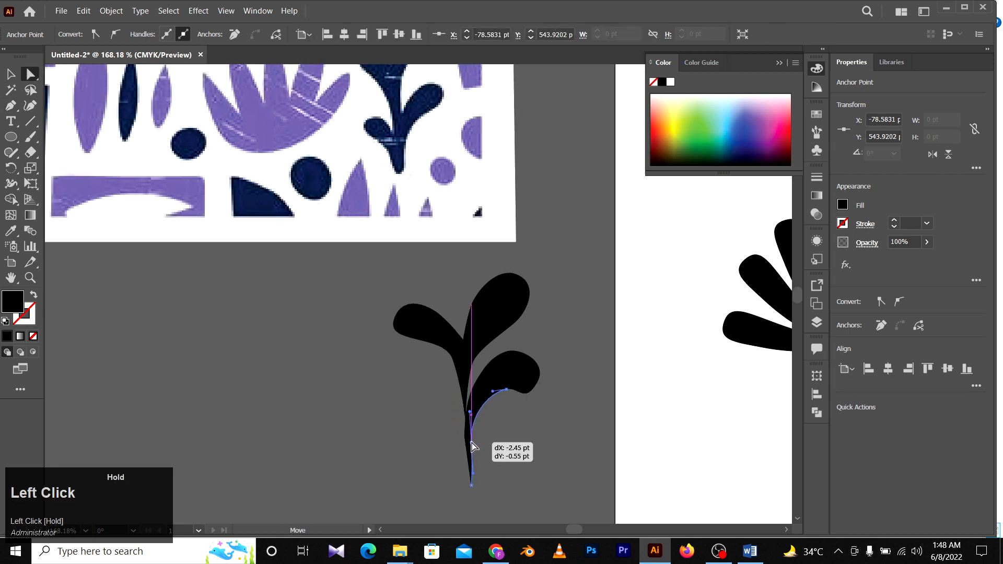
key(space)
drag(545, 379, 488, 368)
click(538, 404)
key(space)
click(470, 380)
click(564, 343)
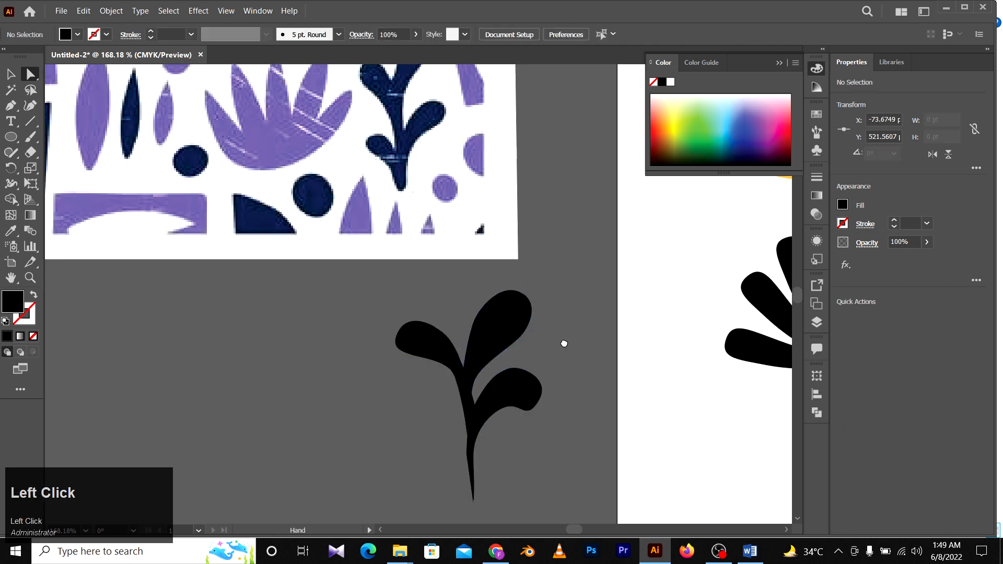
Add an anchor on the upper-right leaf's inner stem edge and move it outward to thicken the junction with the lower leaf.
key(space)
drag(565, 343, 555, 327)
click(471, 378)
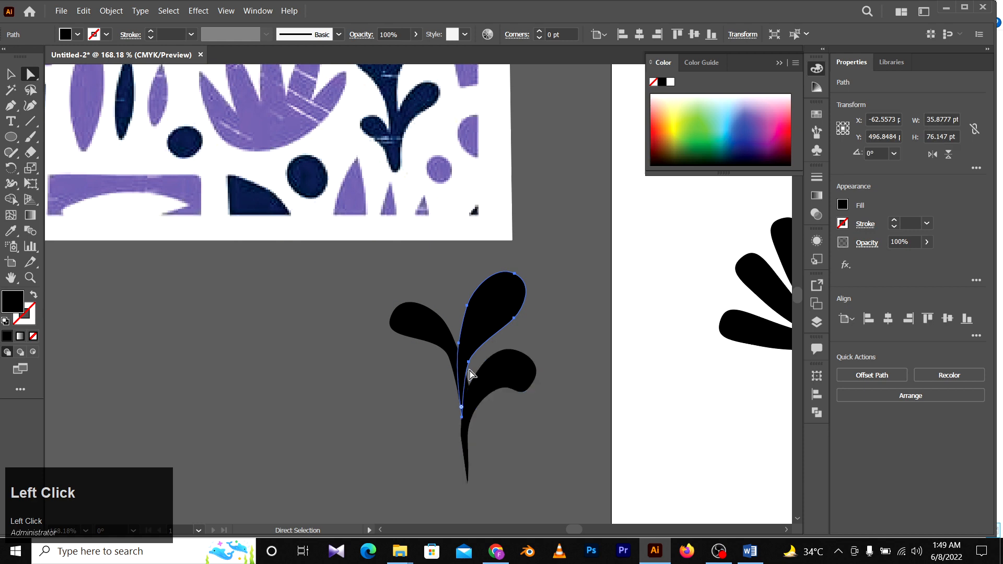
click(468, 362)
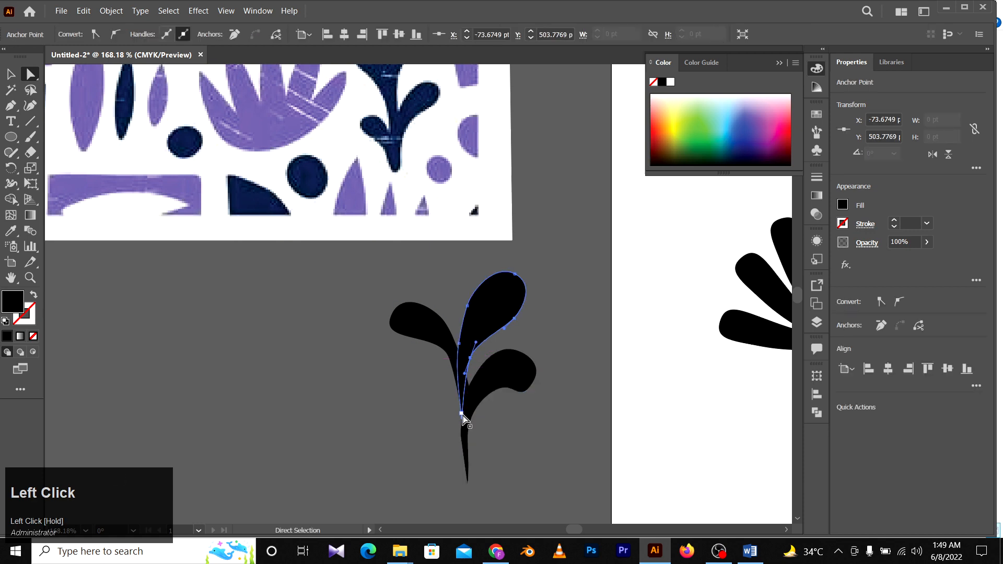
key(ctrl+space)
drag(463, 405, 582, 398)
key(p)
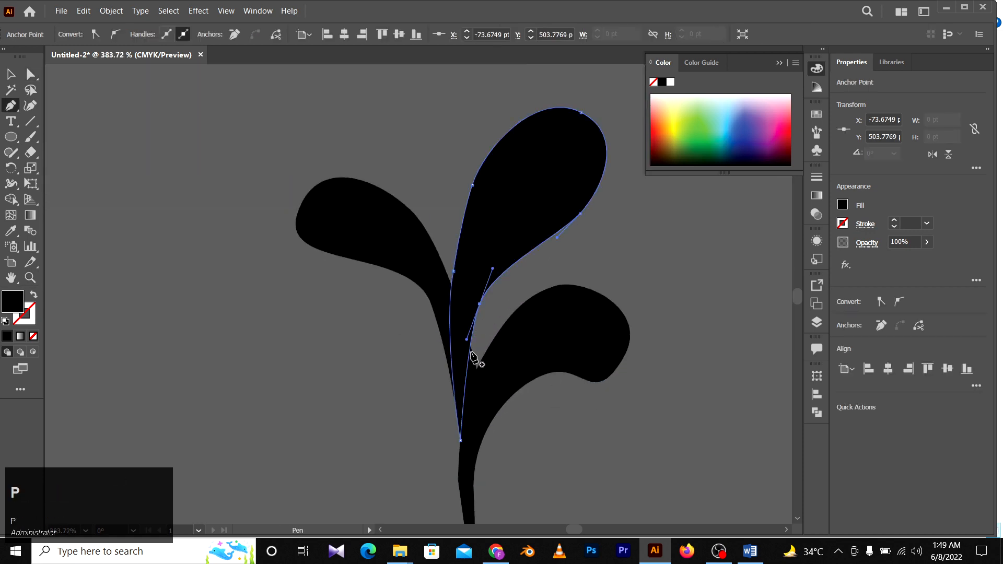
click(469, 369)
key(a)
drag(468, 370, 479, 384)
click(590, 269)
Duplicate the lower-right leaf beside the plant and reflect the copy so it faces left.
key(z)
drag(639, 254, 482, 282)
key(space)
key(space)
drag(442, 287, 472, 289)
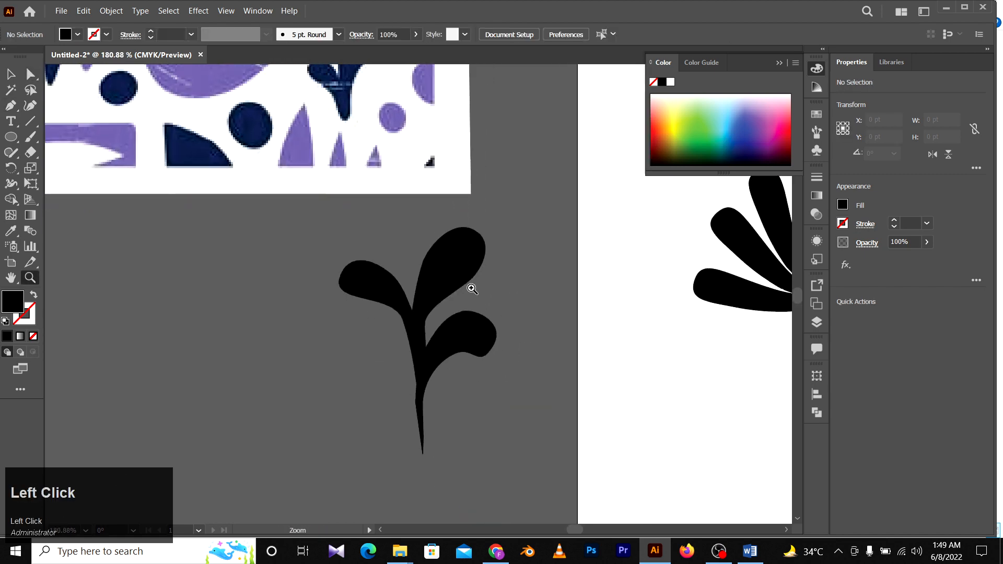
key(a)
alt+drag(470, 342, 379, 382)
right_click(379, 382)
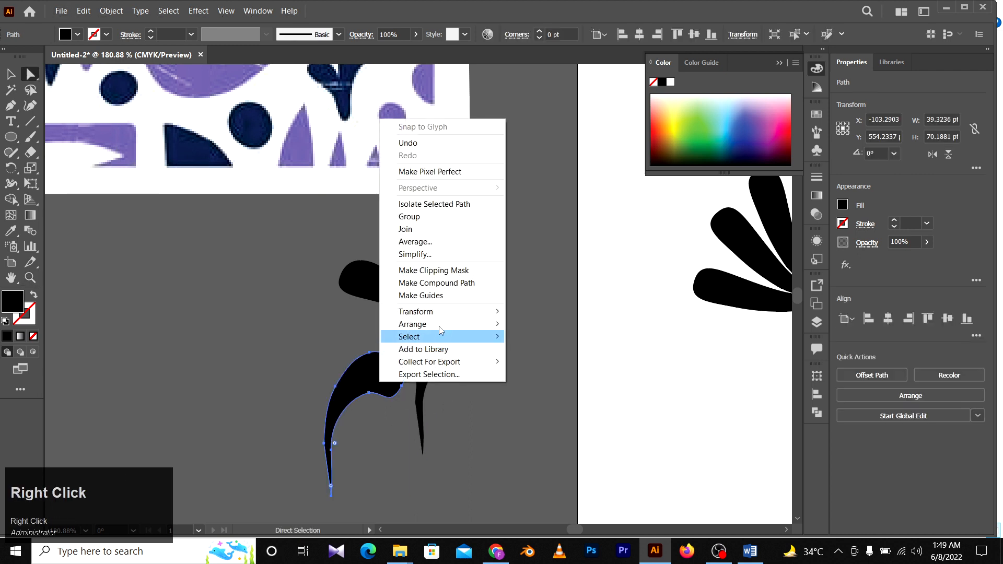
click(465, 325)
mouse_move(444, 312)
click(544, 352)
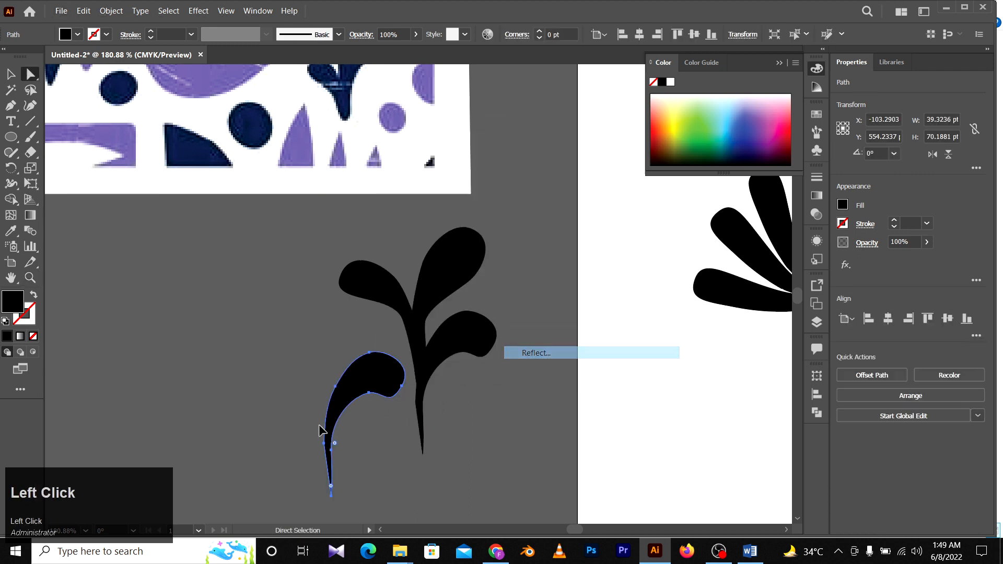
click(754, 413)
Scale down the reflected leaf and position it on the left side of the stem, opposite the lower-right leaf.
mouse_move(383, 373)
mouse_down()
mouse_move(397, 366)
mouse_move(389, 357)
mouse_up()
key(v)
drag(427, 401, 405, 361)
click(593, 504)
Draw the left edge and curved base of a flared trunk under the leaves with the Pen tool.
key(z)
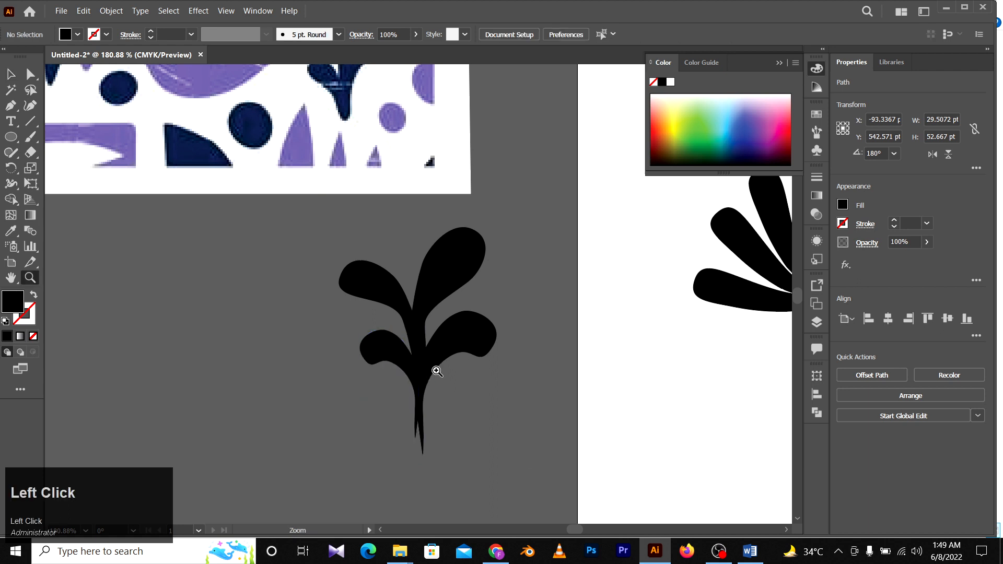
drag(459, 380, 463, 338)
drag(394, 358, 506, 361)
key(p)
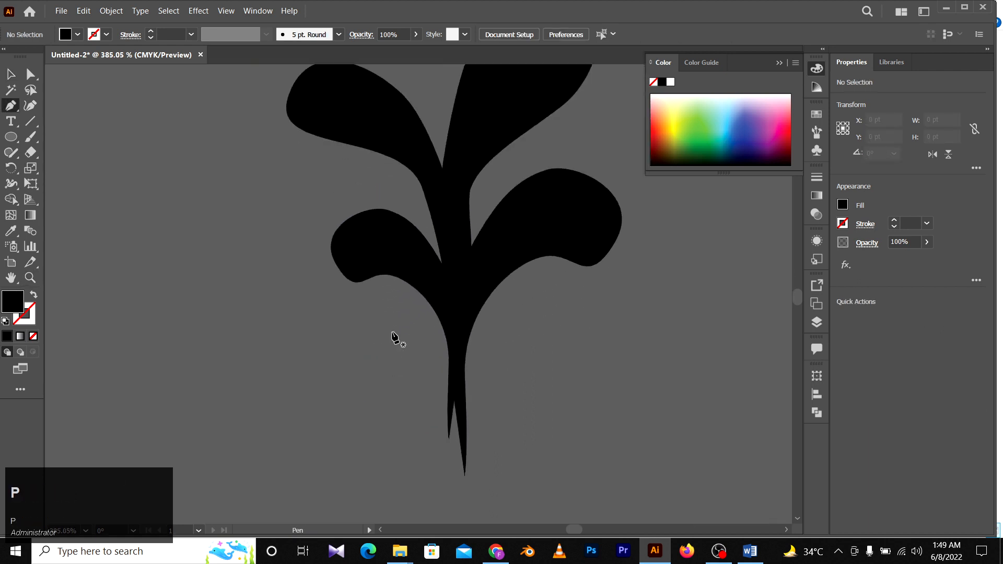
click(441, 297)
click(442, 444)
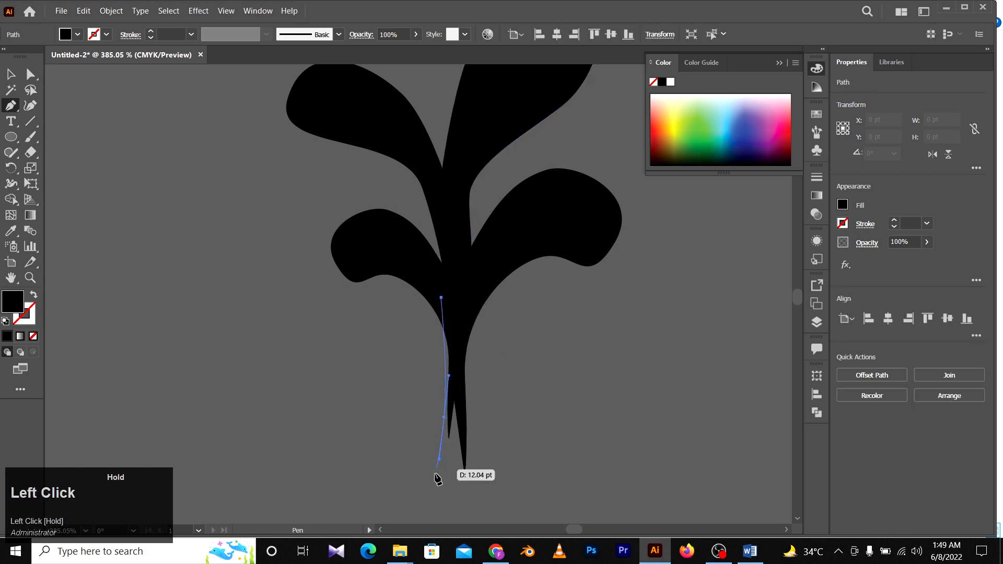
key(space)
drag(437, 487, 515, 450)
key(space)
drag(499, 374, 500, 399)
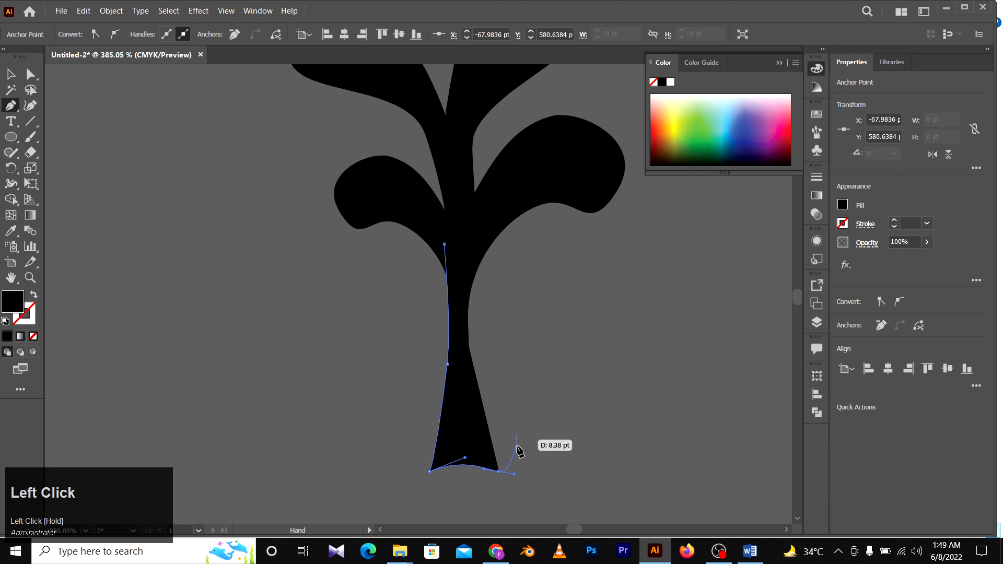
Draw the trunk's curved right edge up into the leaves and close the path.
drag(521, 476, 520, 475)
drag(503, 441, 481, 312)
key(space)
drag(476, 267, 478, 251)
drag(485, 208, 485, 207)
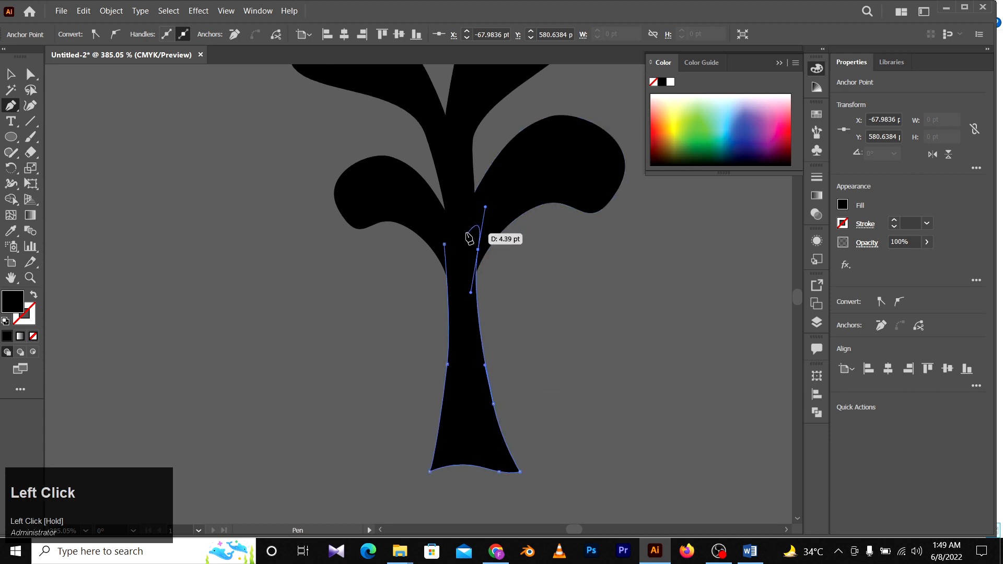
click(460, 235)
drag(444, 244, 437, 248)
drag(561, 296, 434, 455)
key(v)
click(516, 265)
Duplicate the upper-left leaf above the original, then scale down and rotate the copy.
drag(469, 305, 492, 339)
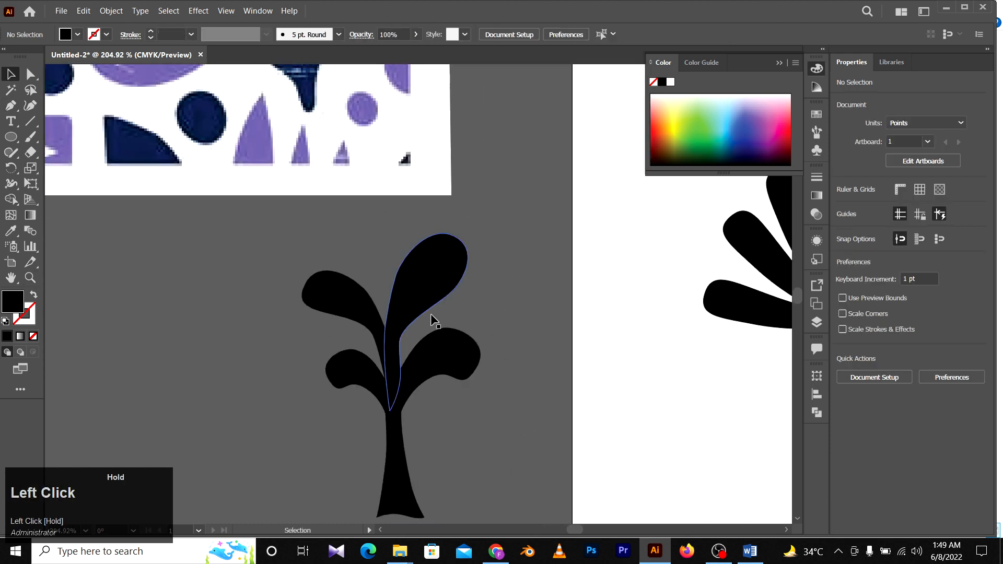
key(v)
drag(349, 300, 354, 228)
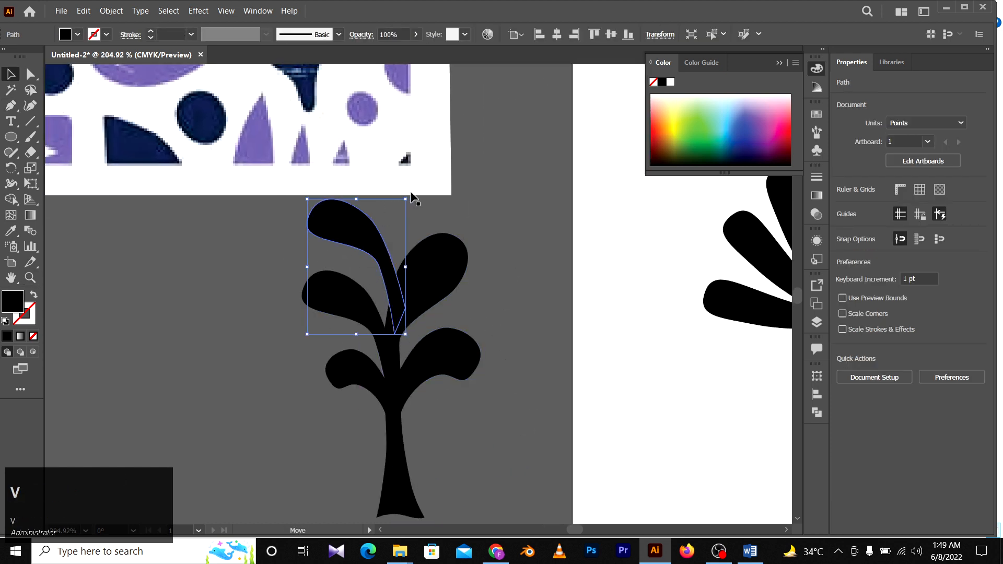
drag(409, 197, 366, 225)
click(389, 222)
Extend the duplicated top leaf's lower anchors into the stem and smooth its upper curve.
key(a)
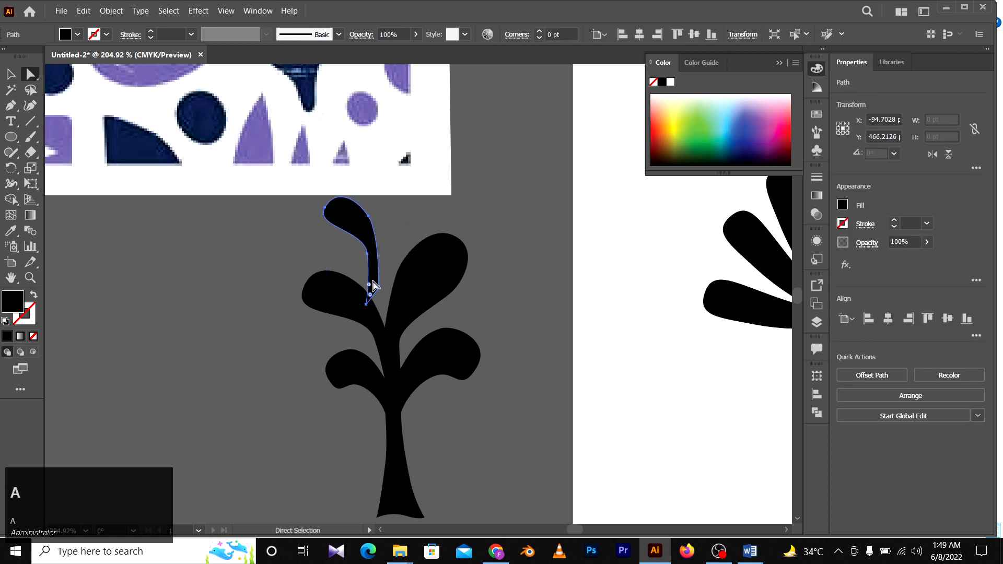
drag(373, 319, 376, 330)
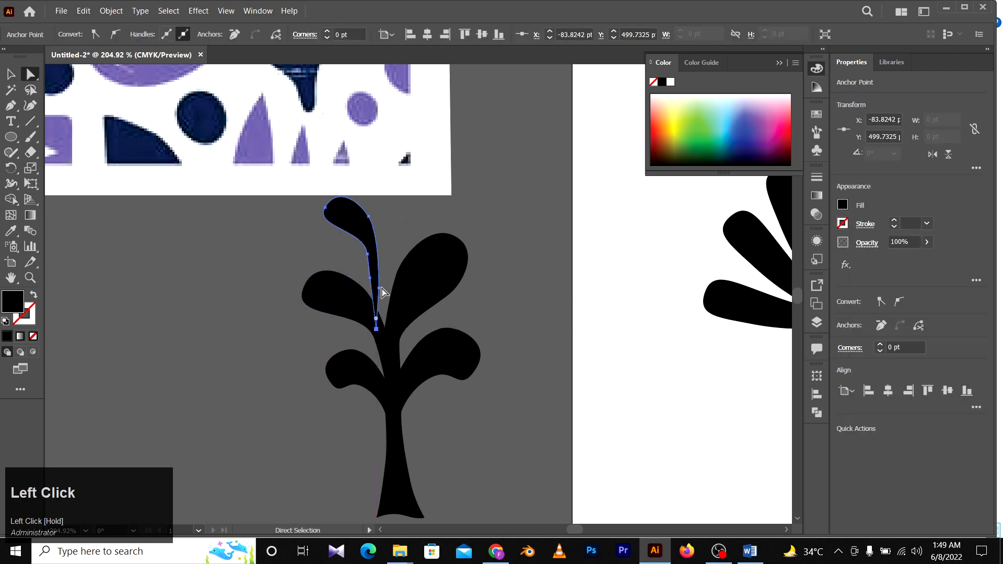
drag(378, 288, 395, 336)
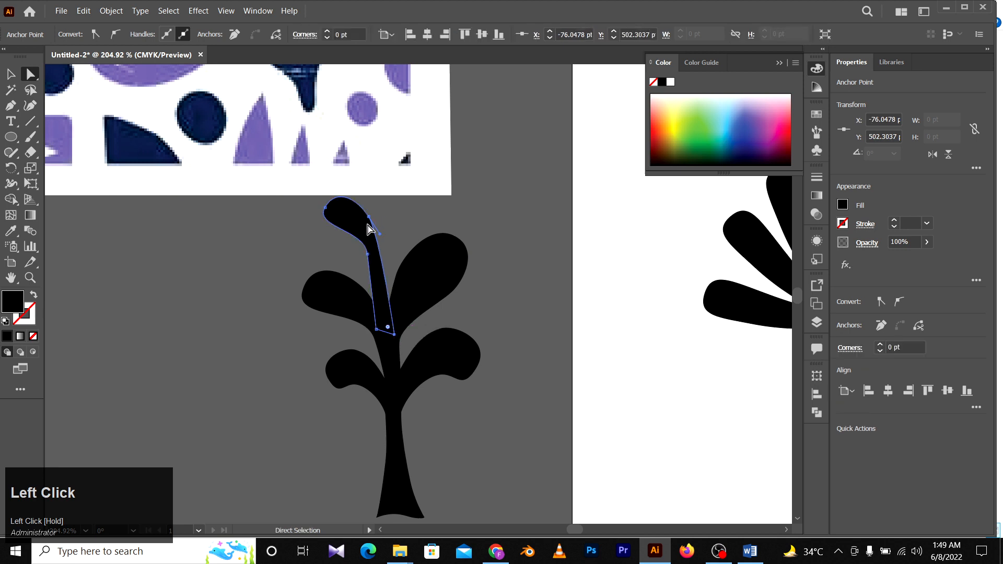
drag(367, 223, 370, 226)
click(495, 237)
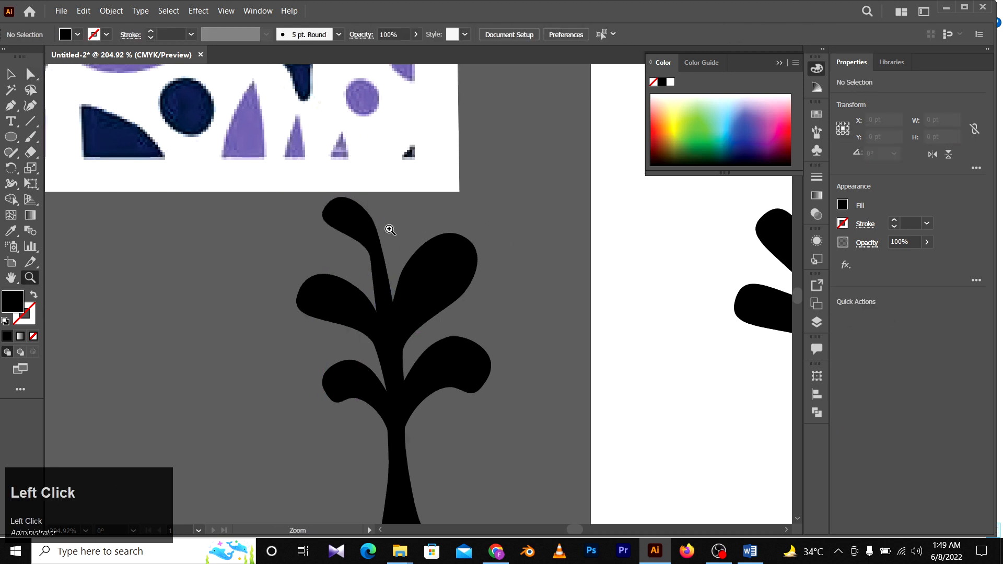
Delete the added top leaf from the plant.
scroll(374, 235, up, 3)
key(v)
click(368, 227)
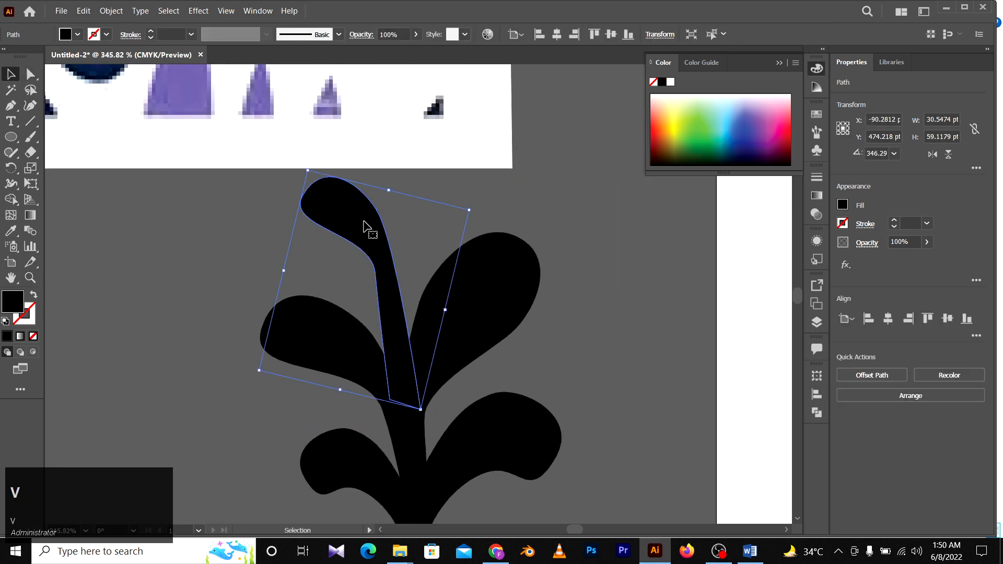
key(Delete)
Inspect the separate overlapping leaf and trunk paths that make up the plant.
key(z)
drag(406, 280, 371, 307)
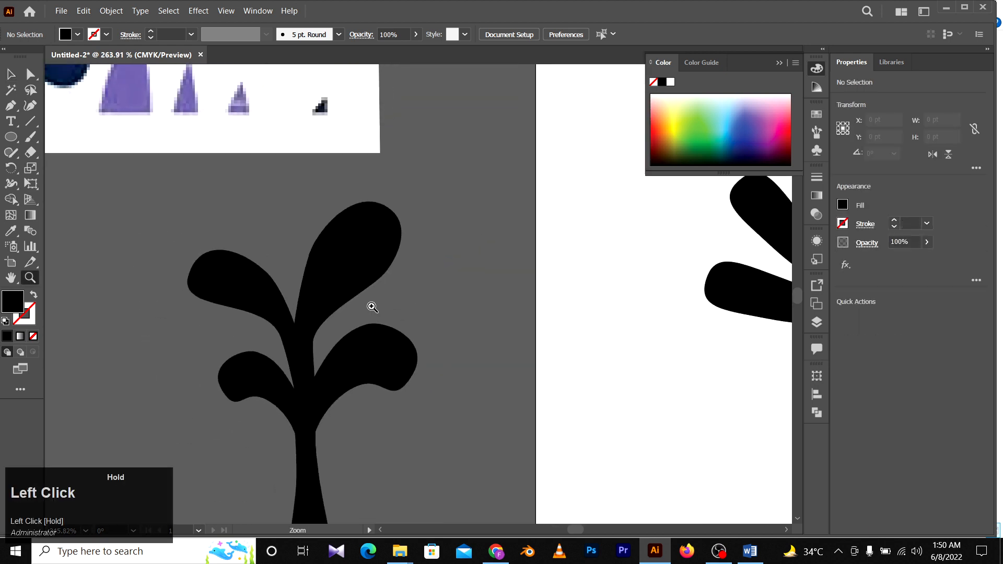
key(a)
click(329, 293)
drag(329, 358, 354, 340)
click(255, 268)
key(space)
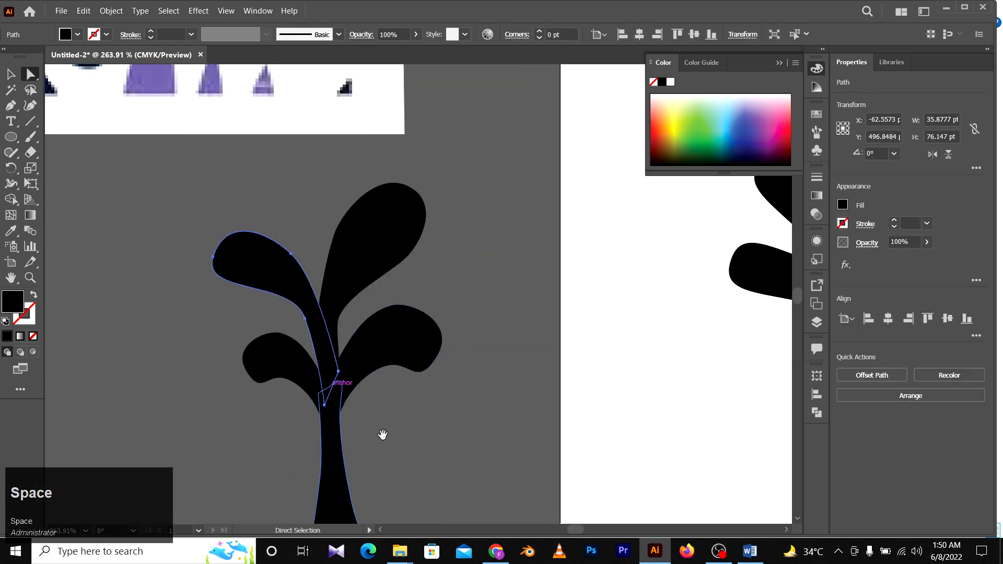
drag(383, 435, 398, 379)
click(283, 309)
click(364, 456)
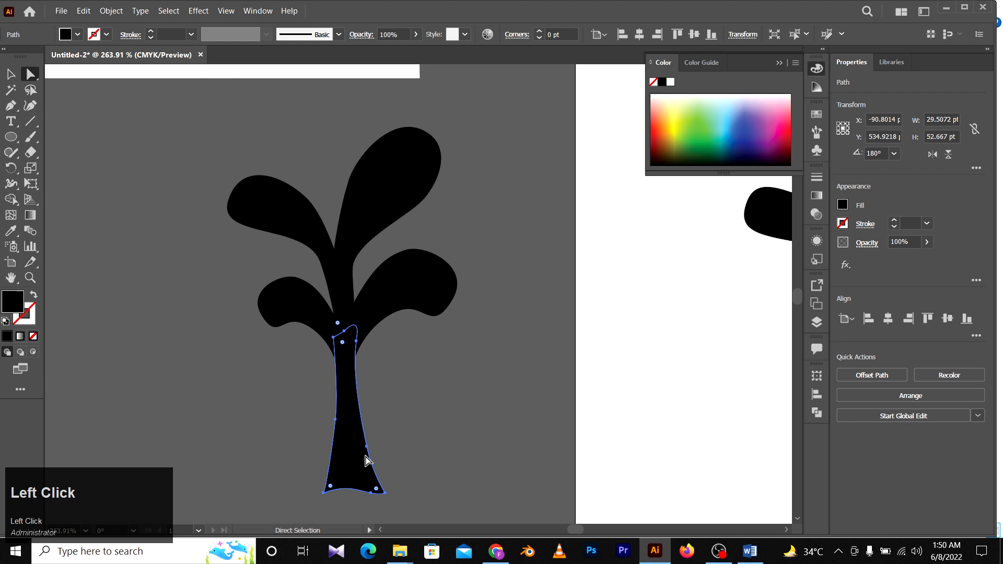
click(398, 302)
Merge all of the plant's leaves and trunk into a single shape with Pathfinder Unite.
key(z)
drag(470, 358, 416, 297)
key(v)
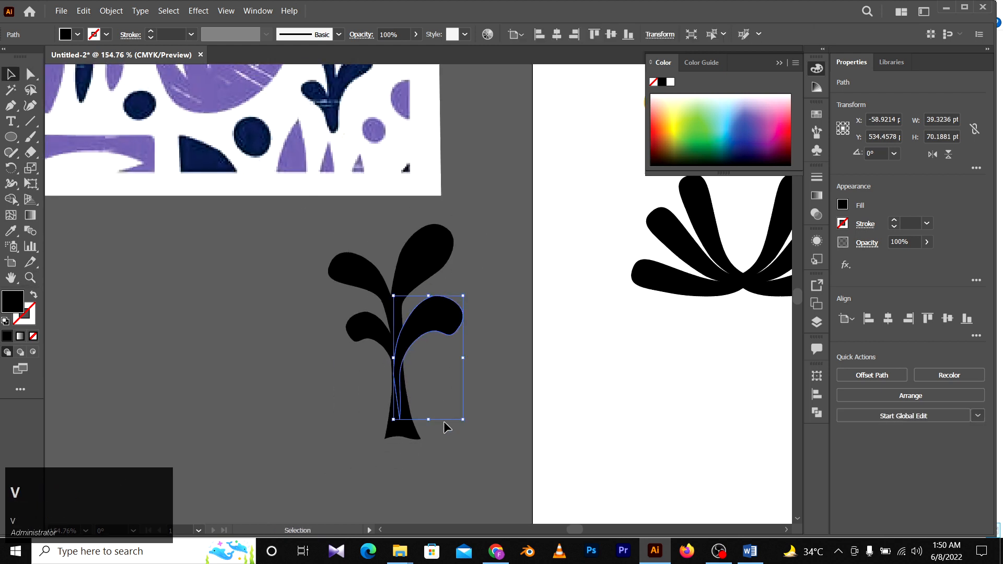
drag(478, 254, 332, 403)
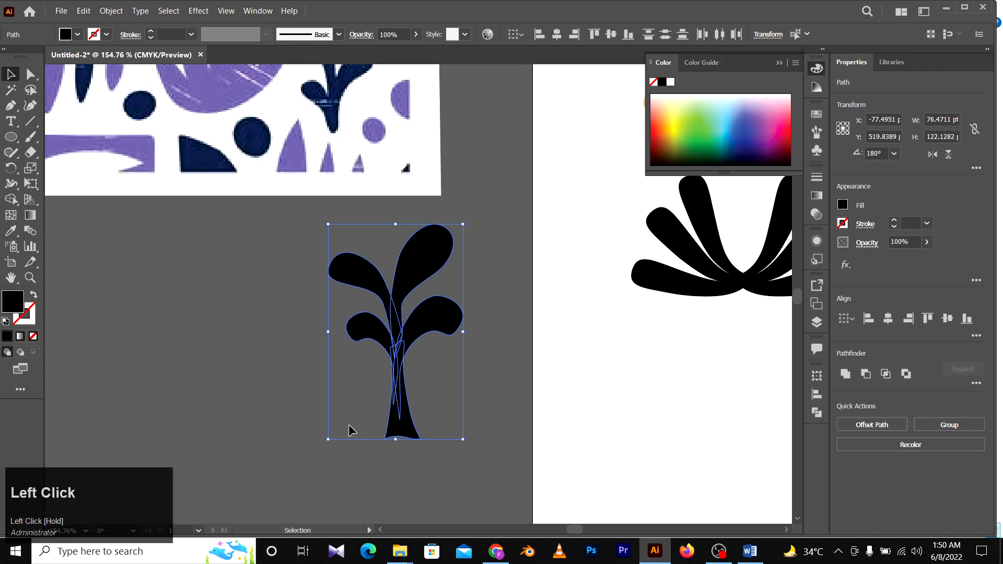
click(845, 374)
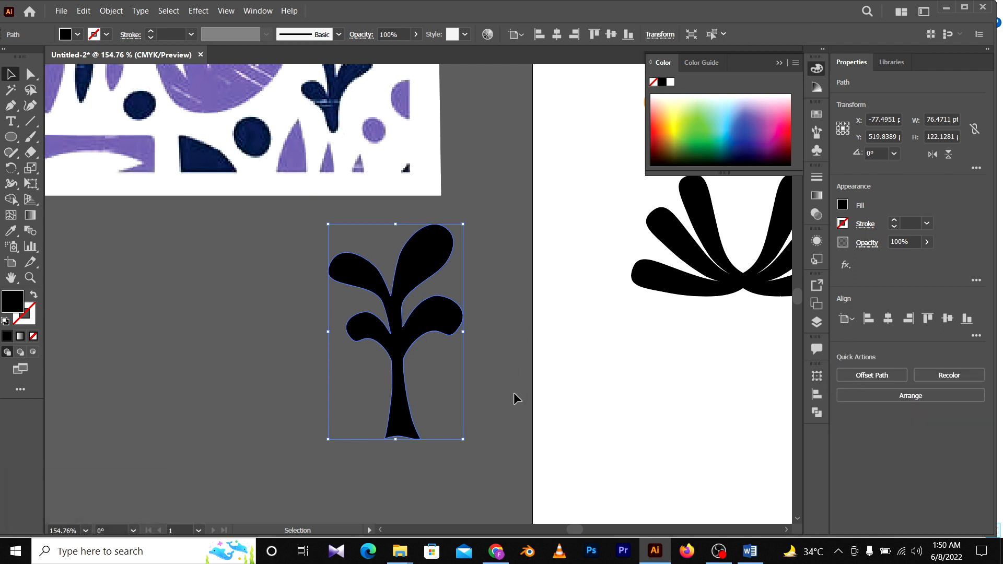
key(ctrl+z)
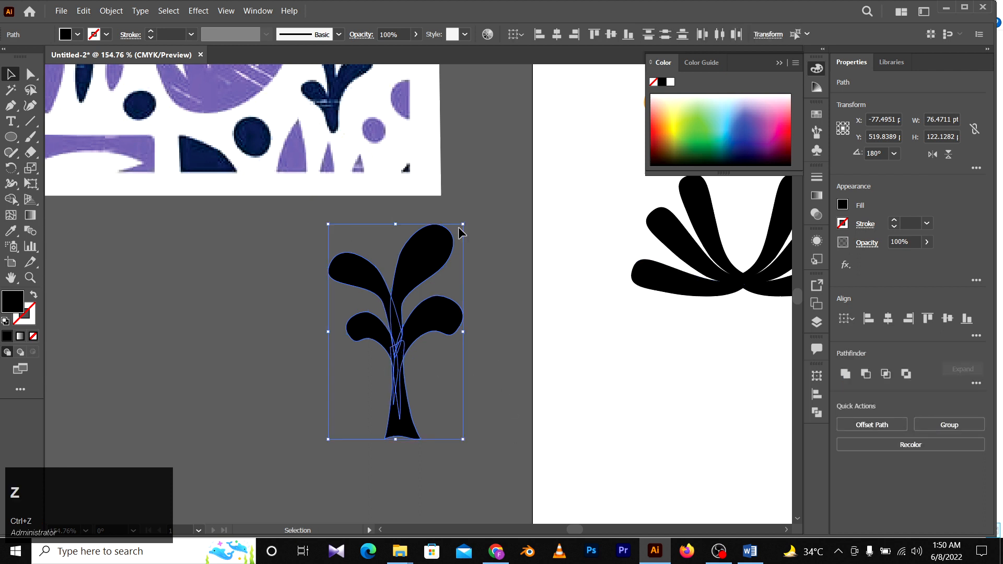
click(846, 374)
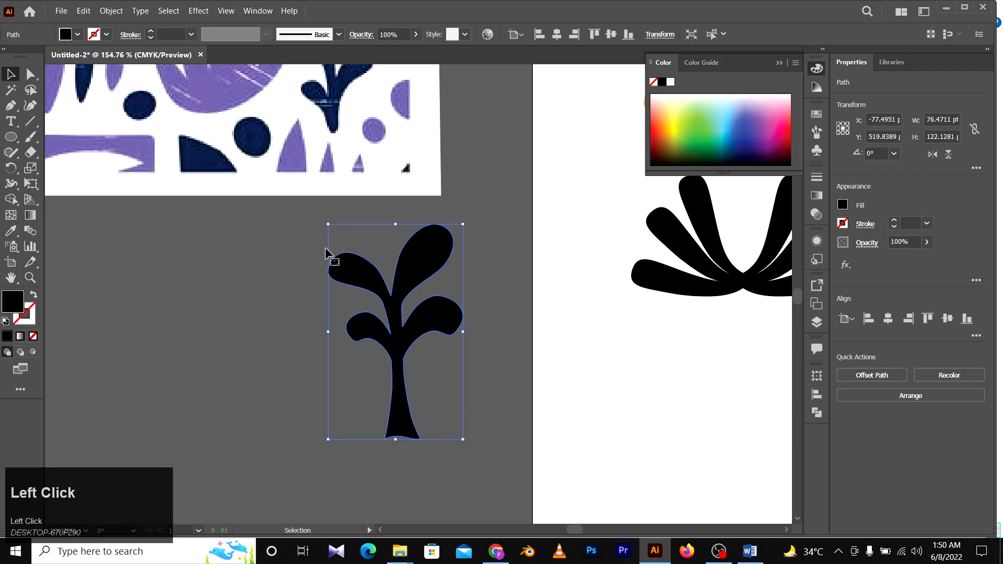
Examine the united plant's anchors and outline, and compare the plant with the patterned reference image.
key(a)
scroll(410, 417, up, 2)
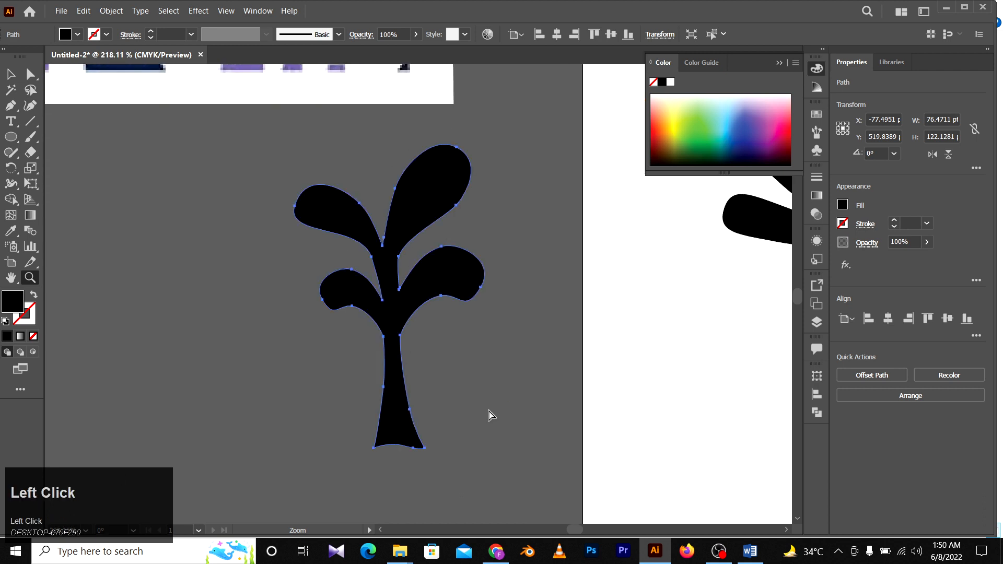
click(489, 414)
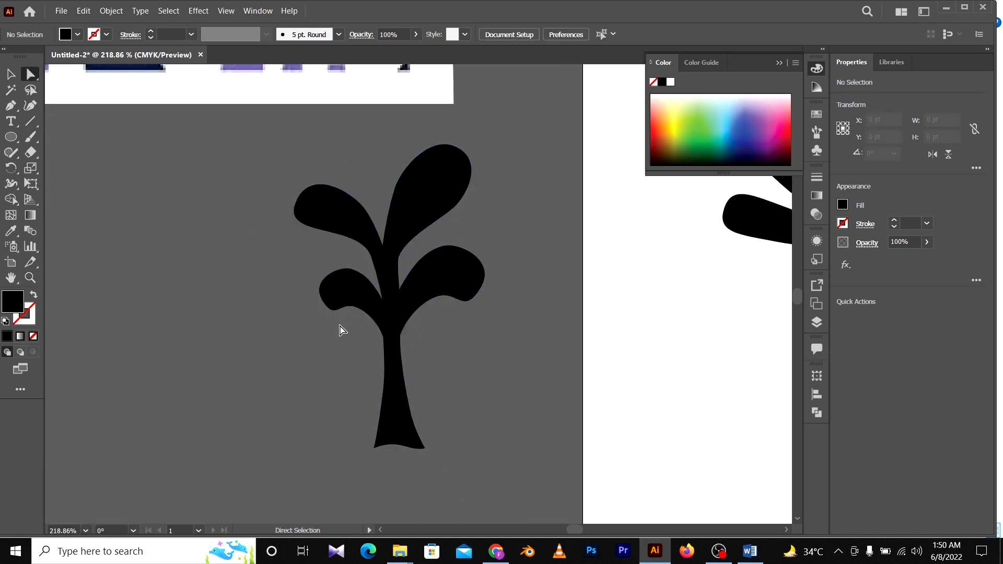
key(ctrl+space)
drag(509, 362, 450, 365)
drag(423, 285, 374, 360)
key(ctrl+space)
drag(603, 360, 355, 293)
drag(568, 374, 522, 376)
key(ctrl+space)
drag(595, 403, 548, 378)
drag(470, 362, 501, 339)
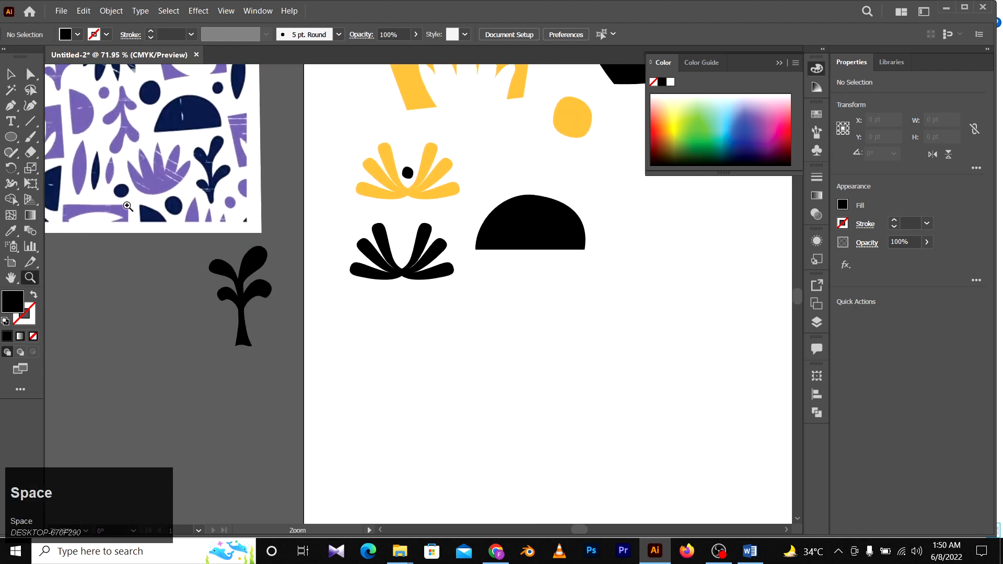
Draw a closed, slanted six-sided black block with the Pen tool below the half-dome shape.
click(10, 119)
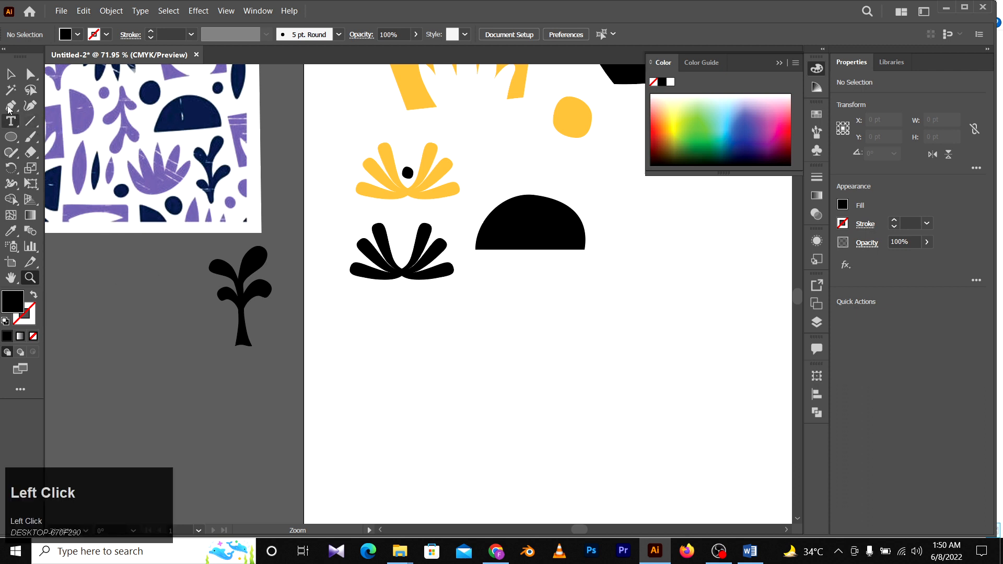
click(19, 109)
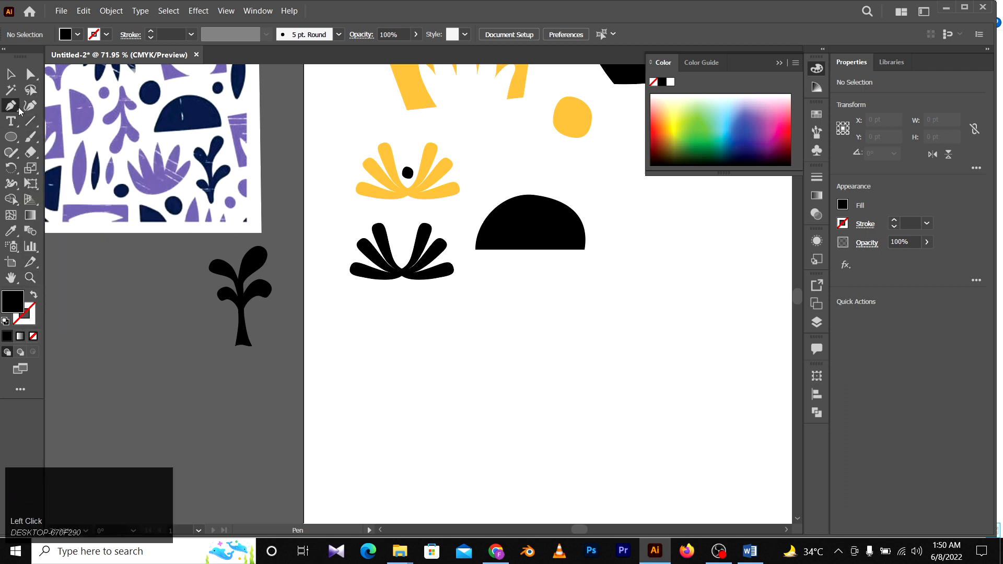
click(607, 289)
click(658, 327)
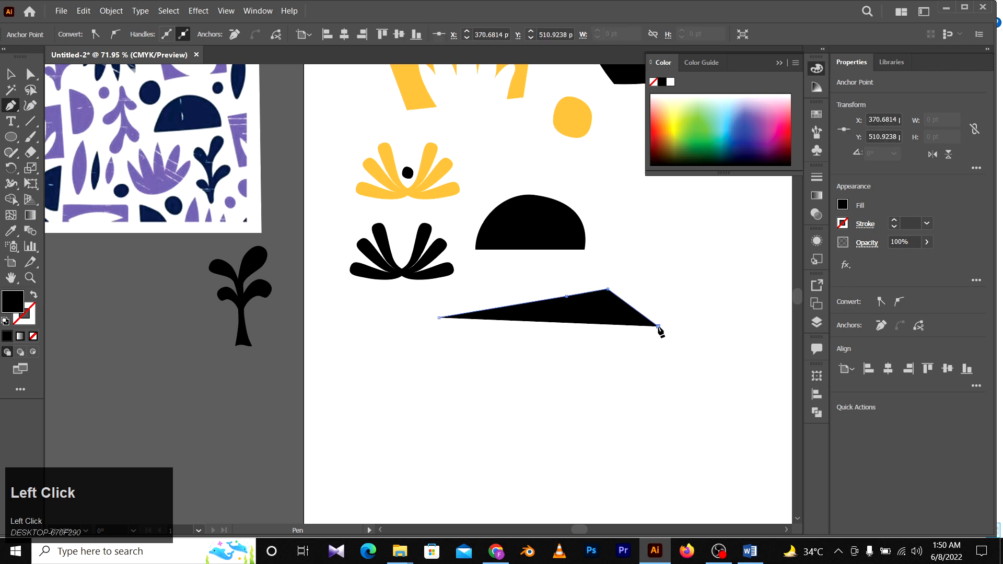
click(616, 363)
click(446, 385)
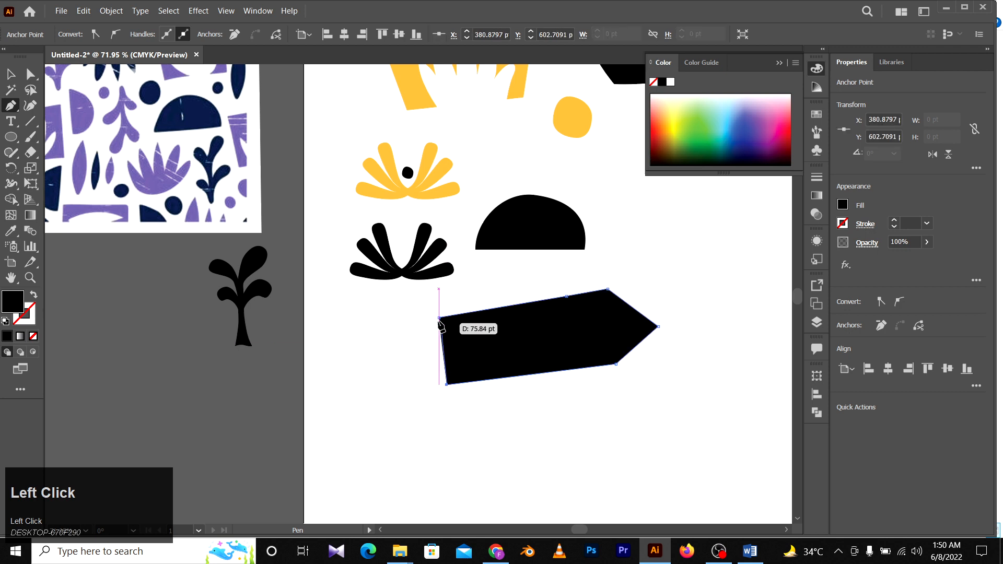
click(417, 355)
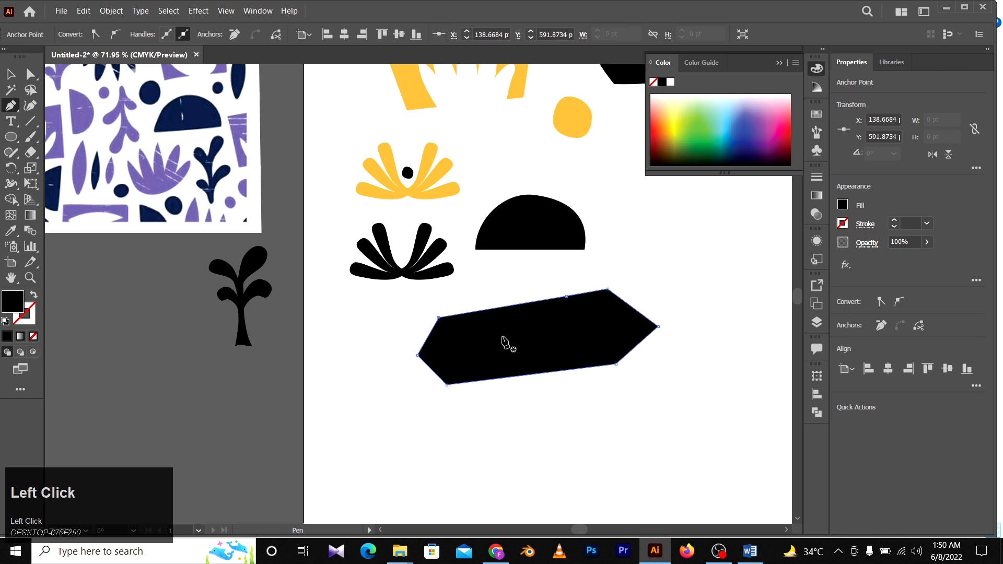
Pull the block's pointed left and right end anchors inward to make its ends blunter.
key(z)
drag(636, 341, 708, 345)
key(a)
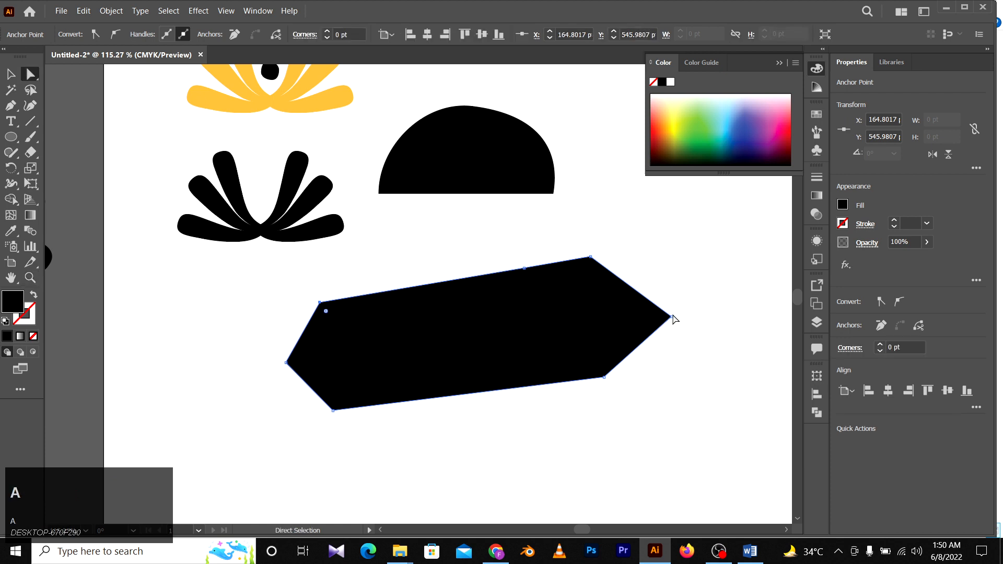
drag(671, 317, 614, 316)
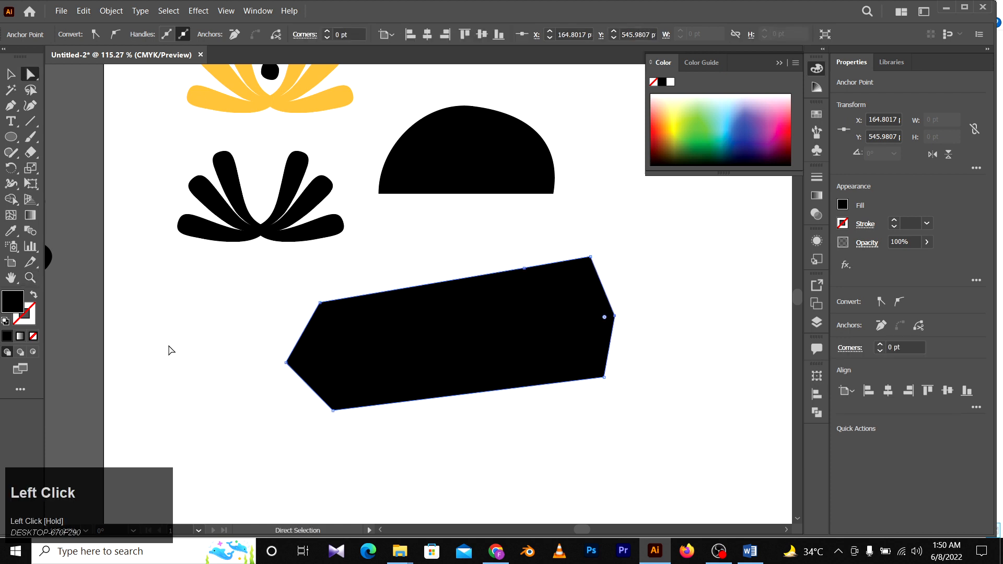
drag(286, 368, 318, 363)
click(670, 327)
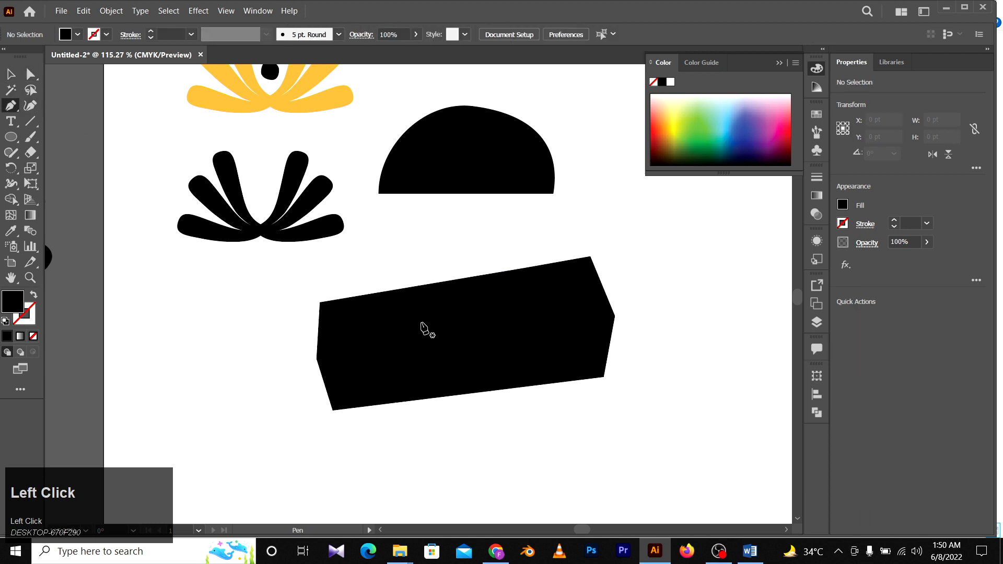
Draw a closed, curved leaf-shaped path inside the black block and fill it yellow.
drag(531, 299, 371, 345)
key(space)
click(369, 342)
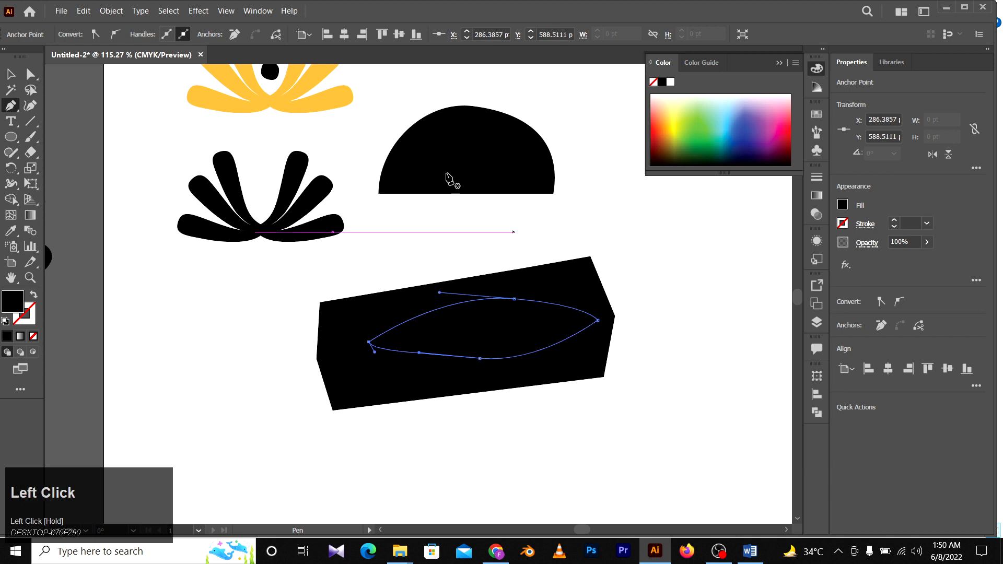
click(672, 120)
Shift the yellow leaf slightly left and down within the block and smooth its lower curve.
key(a)
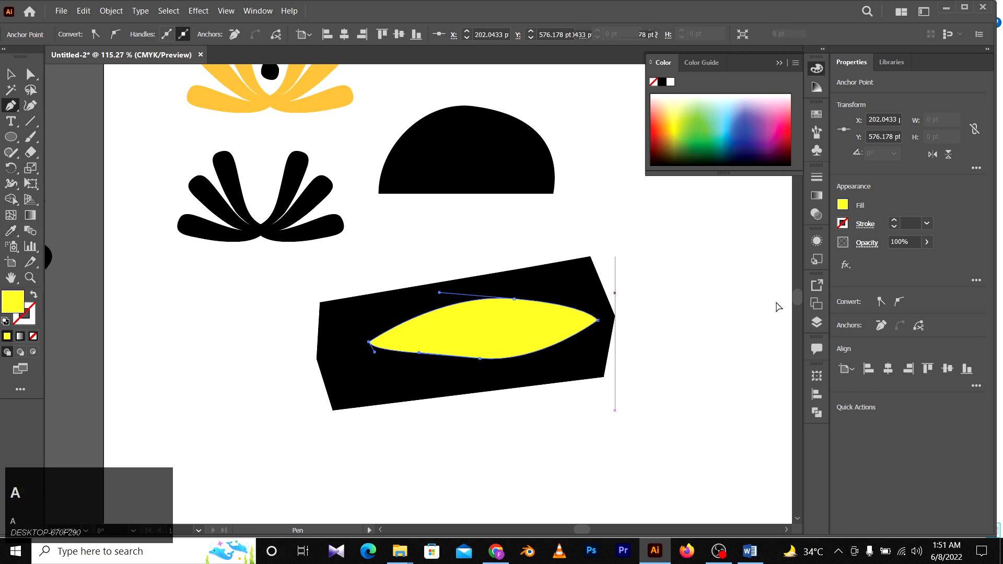
click(775, 305)
drag(517, 338, 580, 339)
click(351, 347)
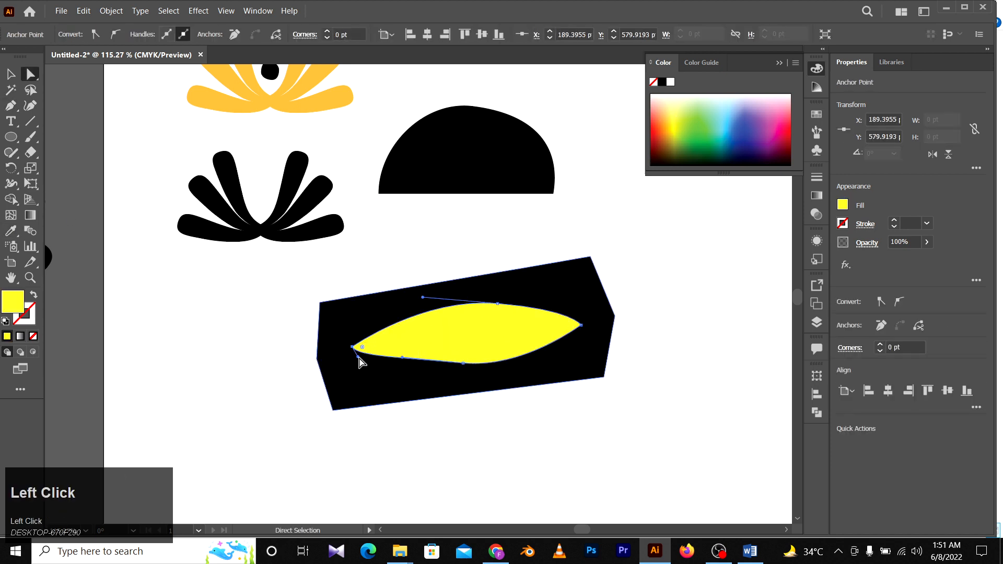
drag(359, 357, 386, 360)
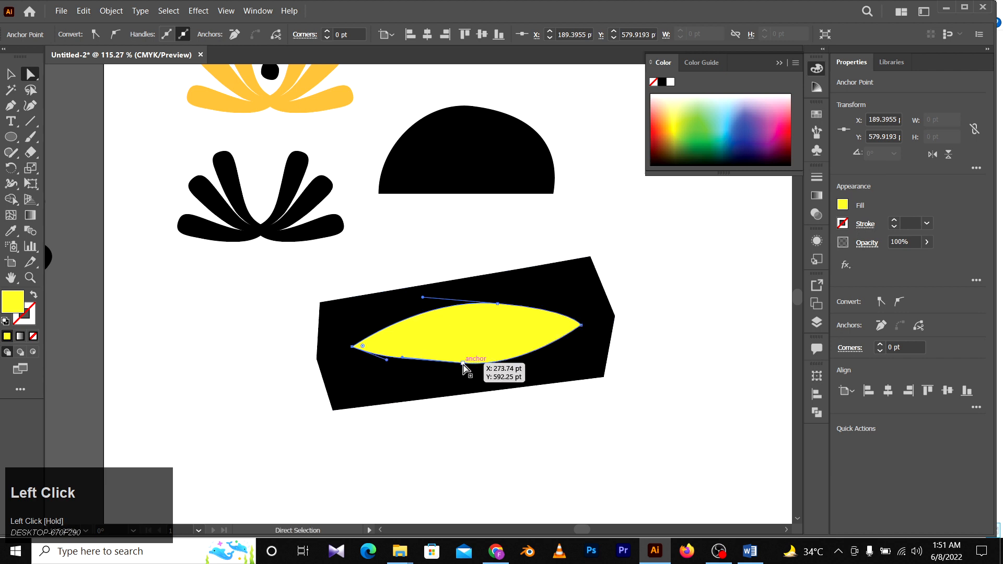
drag(463, 364, 463, 367)
Cut the yellow leaf out of the black block with Pathfinder Minus Front.
drag(746, 307, 685, 333)
scroll(679, 308, down, 5)
key(v)
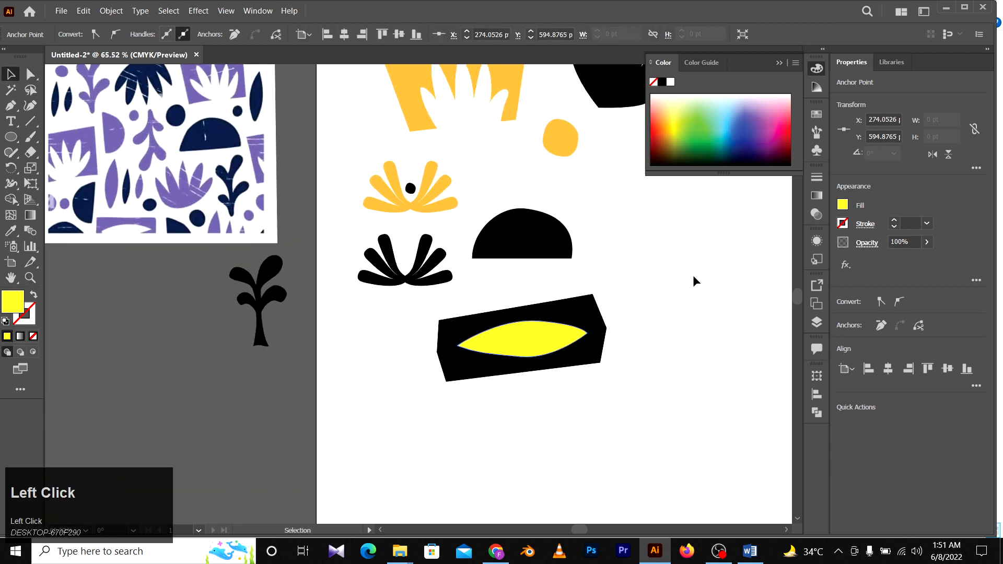
click(693, 278)
click(448, 367)
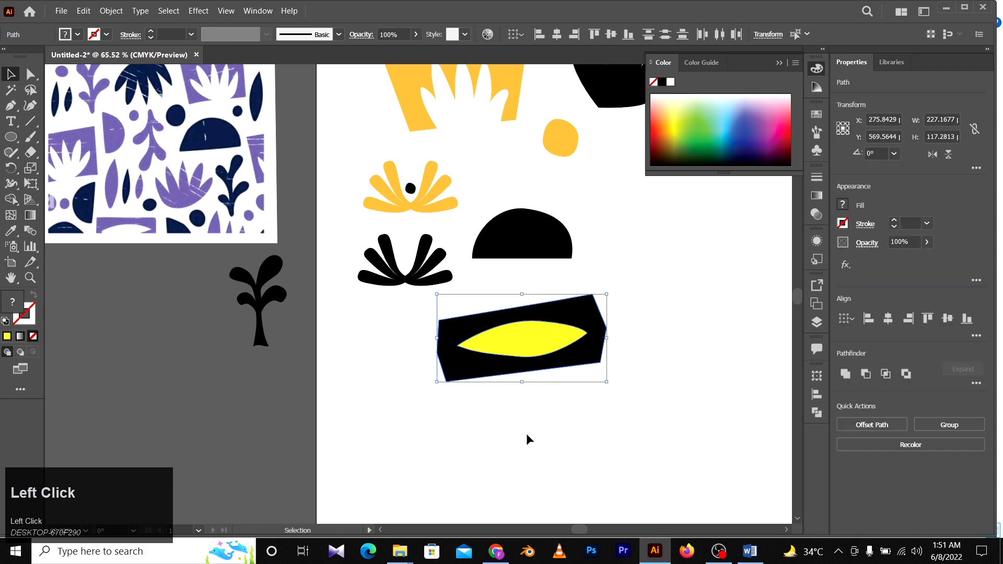
click(866, 375)
click(610, 380)
Select the yellow cutout shape near the top of the artboard for direct path editing.
scroll(601, 355, right, 3)
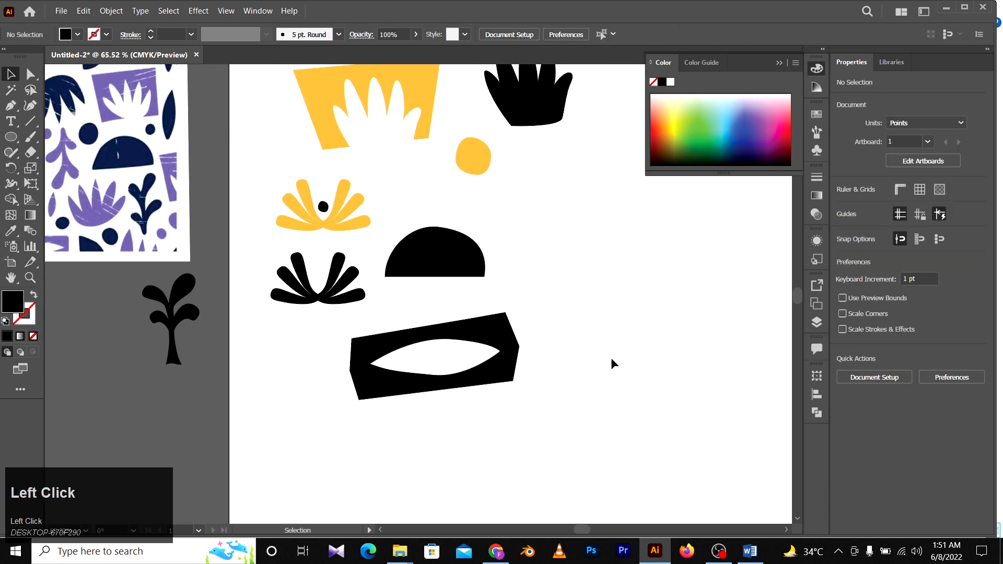
scroll(558, 334, up, 2)
key(space)
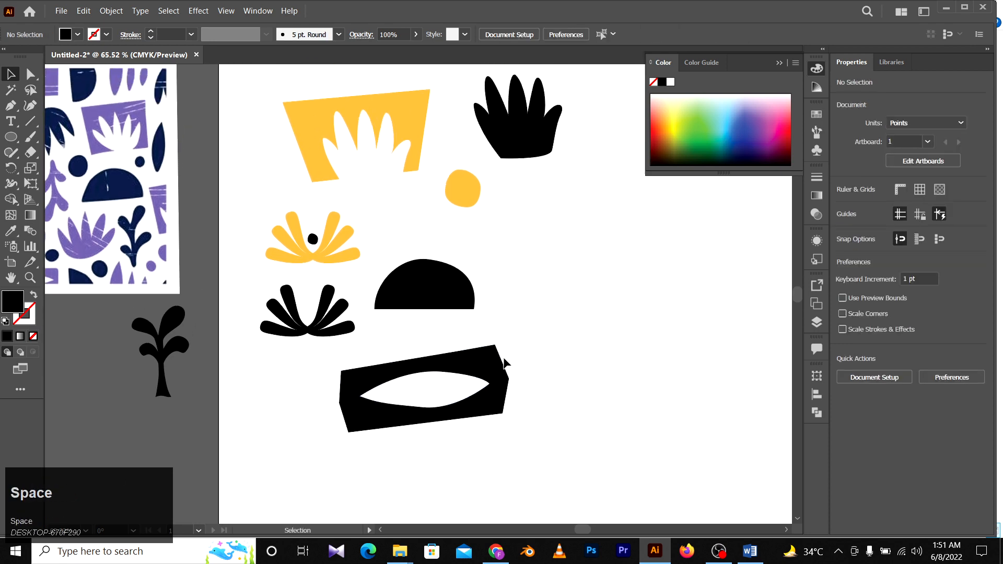
click(484, 362)
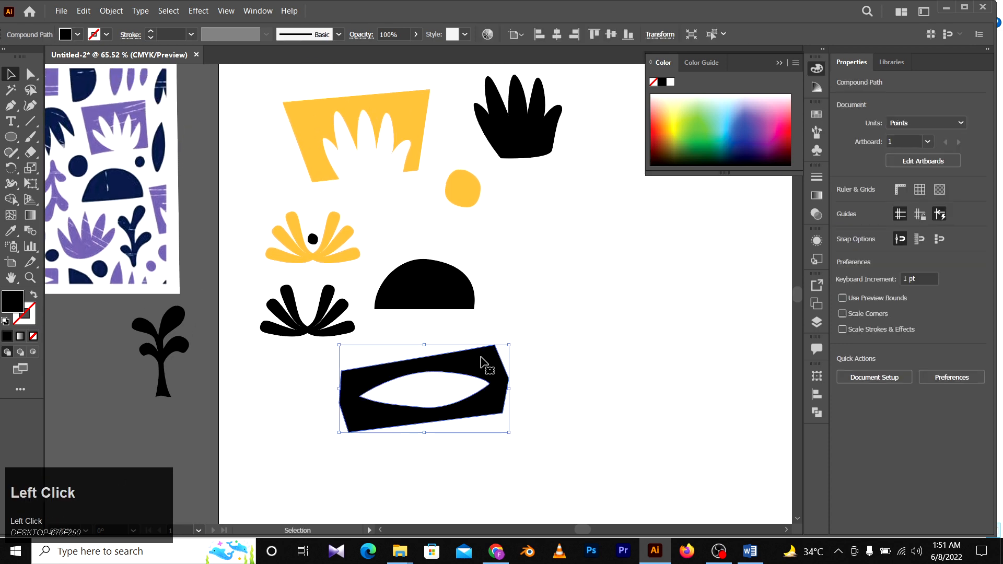
key(a)
click(421, 150)
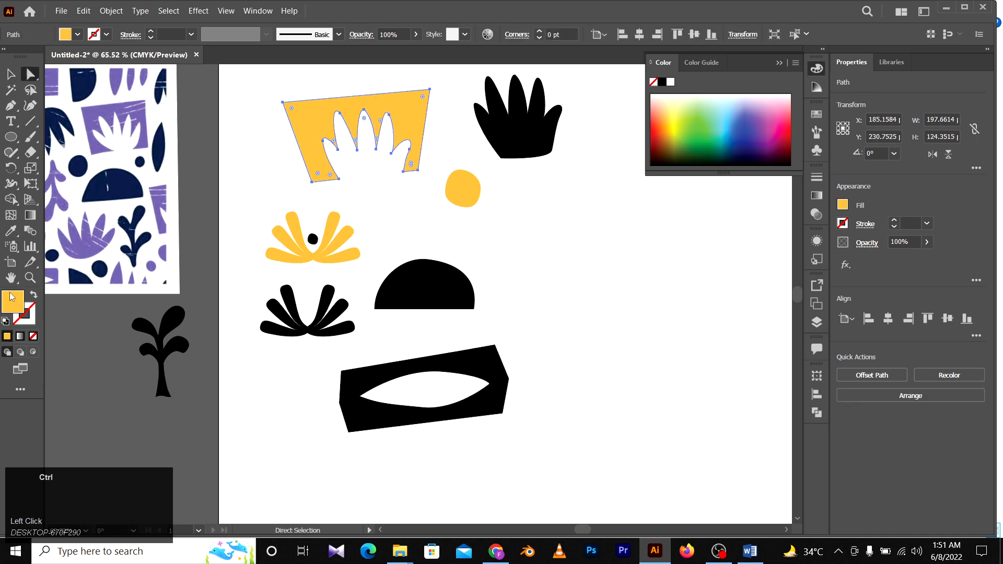
Fill the black frame shape with the yellow-orange FDB93F copied from the hand cut-out shape.
double_click(12, 297)
key(ctrl+c)
key(Escape)
key(v)
click(499, 398)
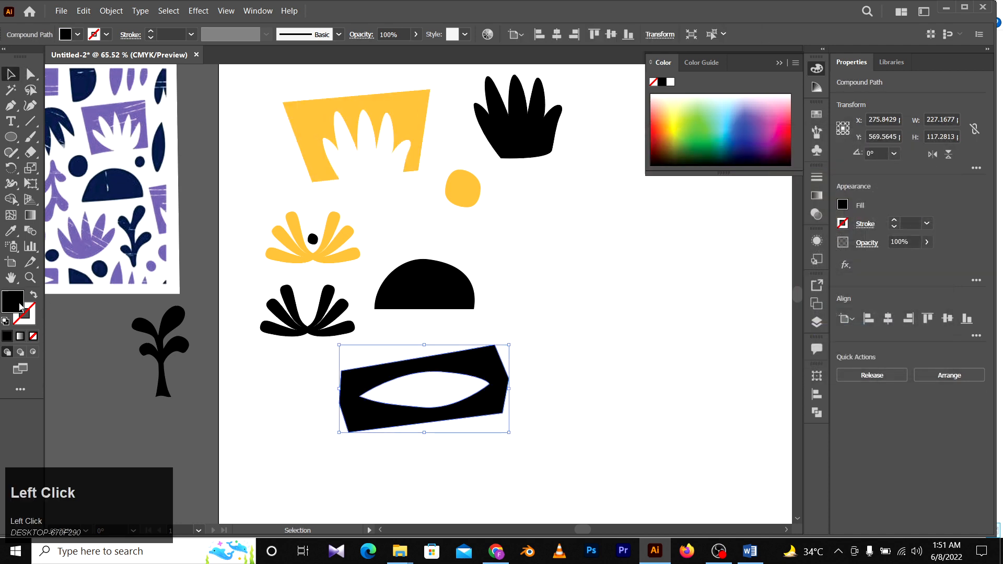
double_click(11, 306)
key(ctrl+v)
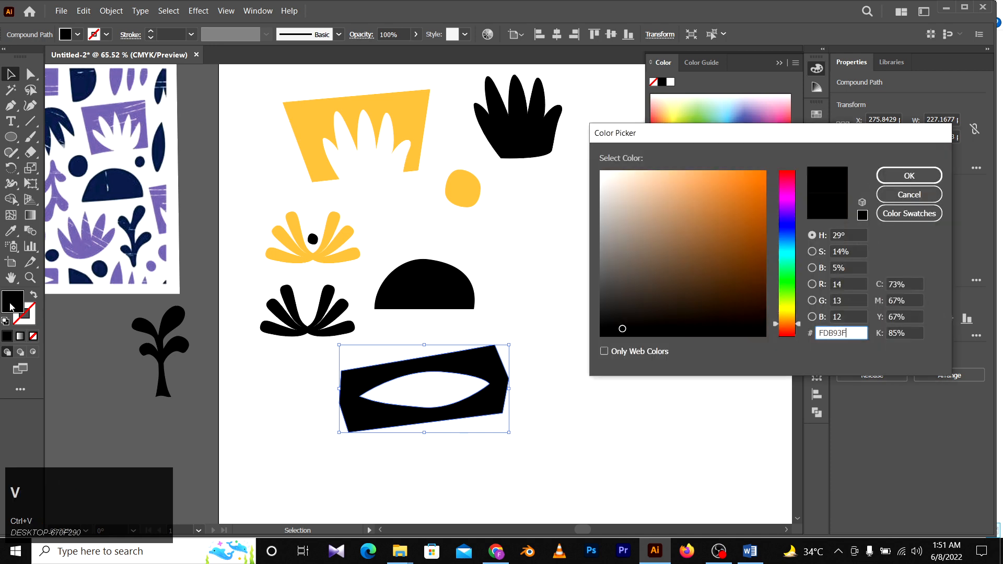
key(Return)
Draw a closed four-sided yellow shape with the Pen tool in the empty area beside the half-dome and black hand.
key(space)
drag(511, 305, 512, 346)
key(z)
key(space)
drag(358, 320, 335, 343)
drag(516, 297, 279, 299)
key(space)
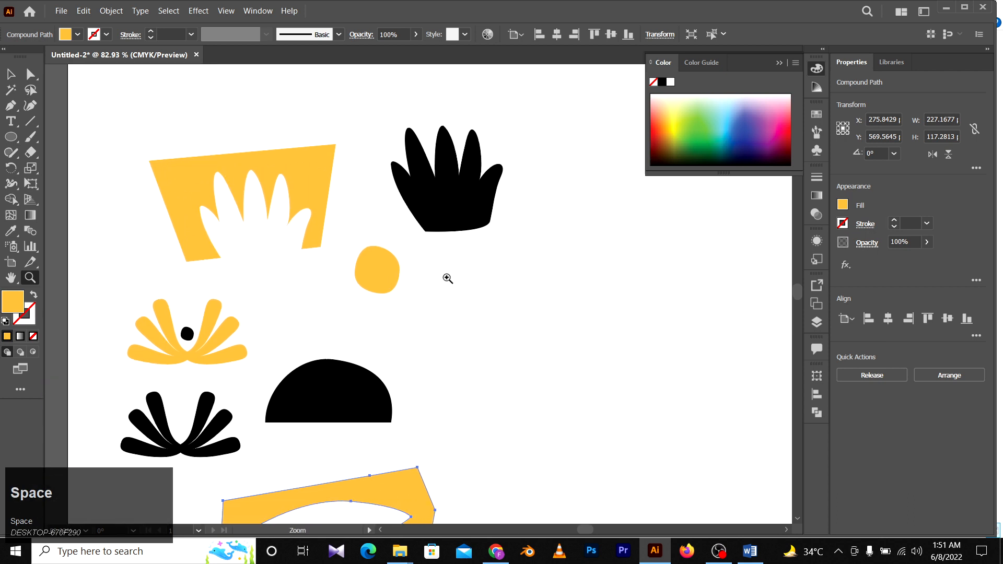
key(p)
click(520, 285)
click(707, 285)
click(690, 415)
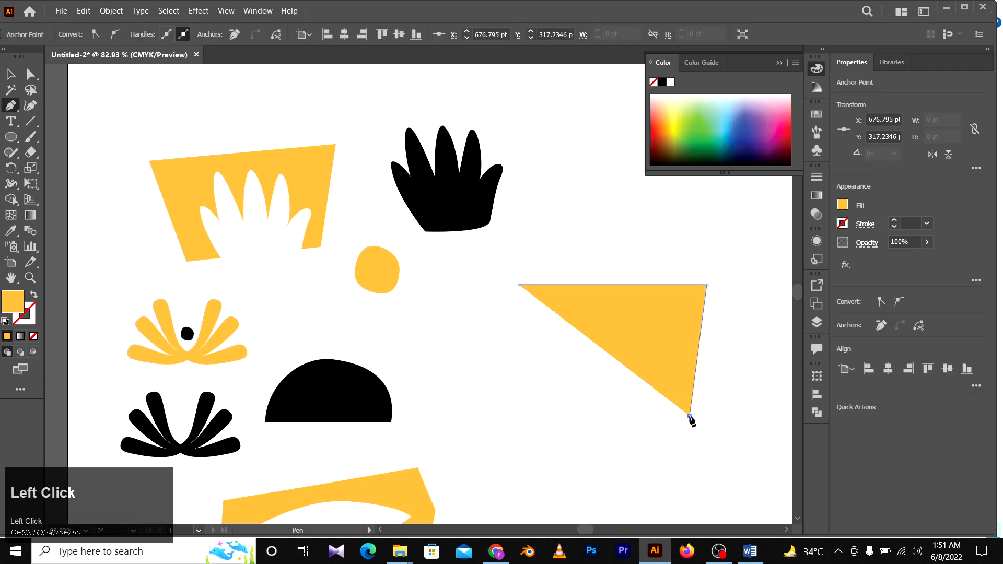
click(521, 390)
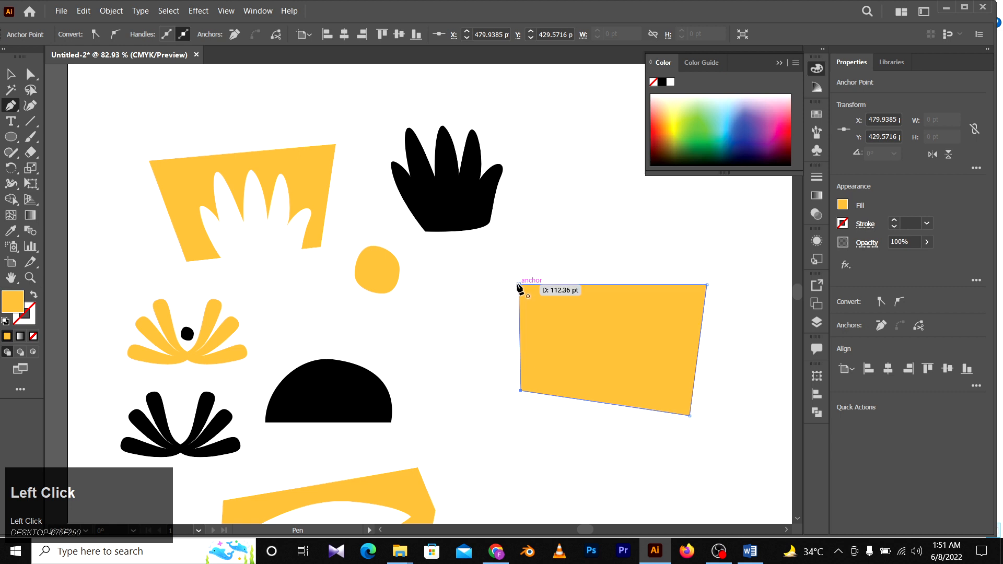
click(518, 285)
Shift the lower-left corner anchor of the new yellow quadrilateral slightly inward and down.
key(a)
drag(521, 391, 534, 400)
click(601, 252)
scroll(445, 319, right, 3)
drag(433, 296, 446, 296)
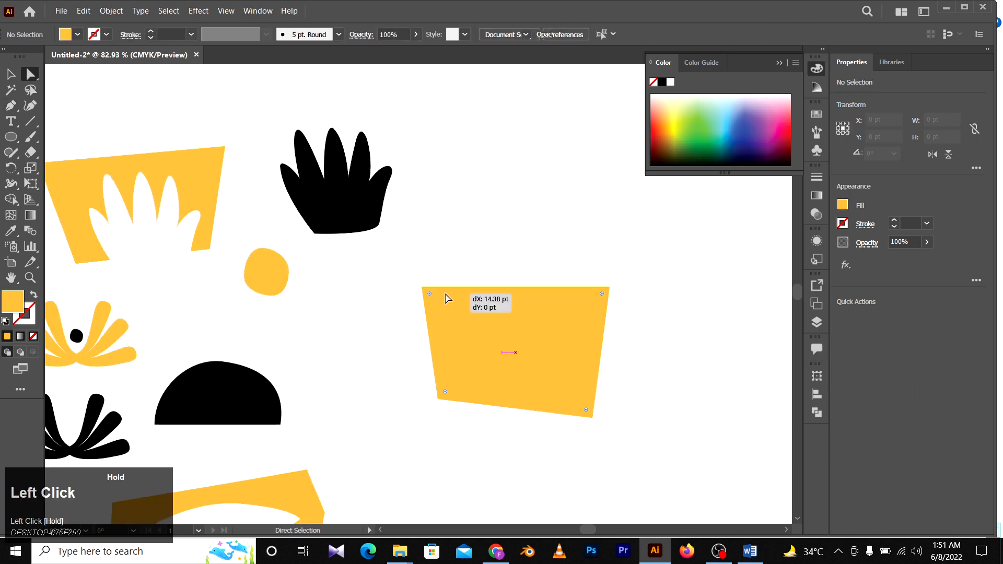
click(495, 226)
Duplicate the black hand shape over the lower-right part of the yellow quadrilateral and bring the copy to the front.
drag(461, 219, 388, 202)
key(v)
drag(279, 187, 506, 379)
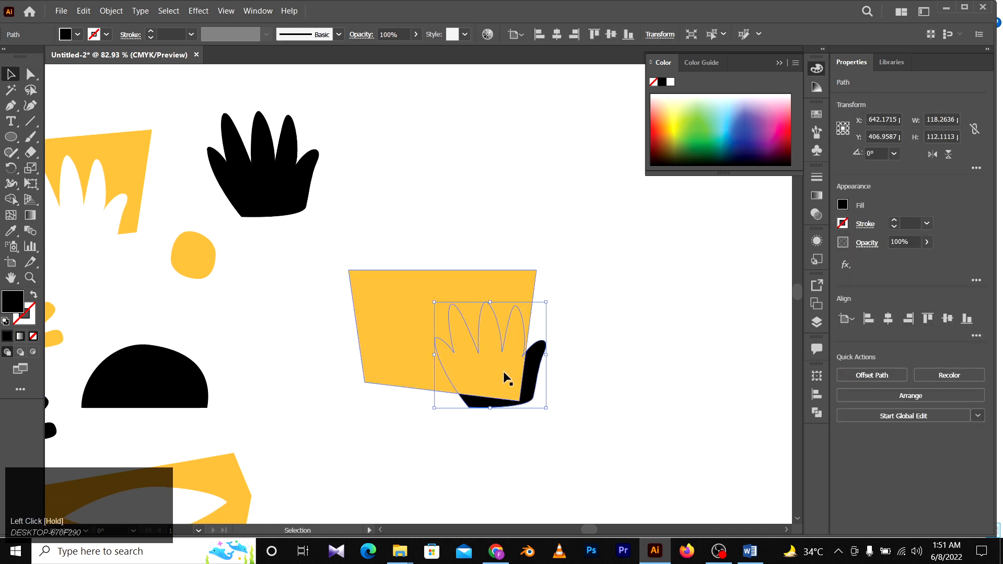
right_click(544, 380)
click(640, 321)
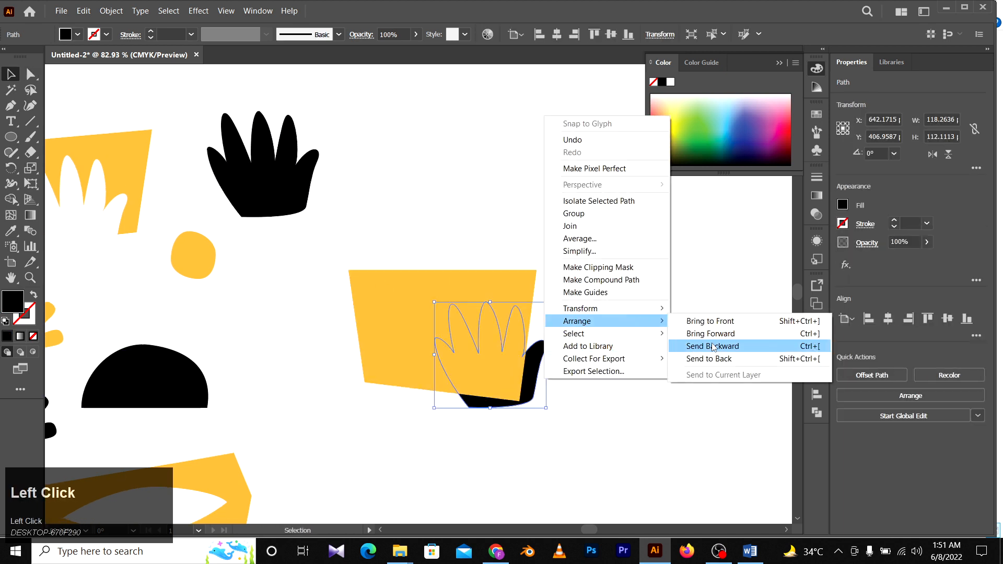
click(714, 322)
click(627, 353)
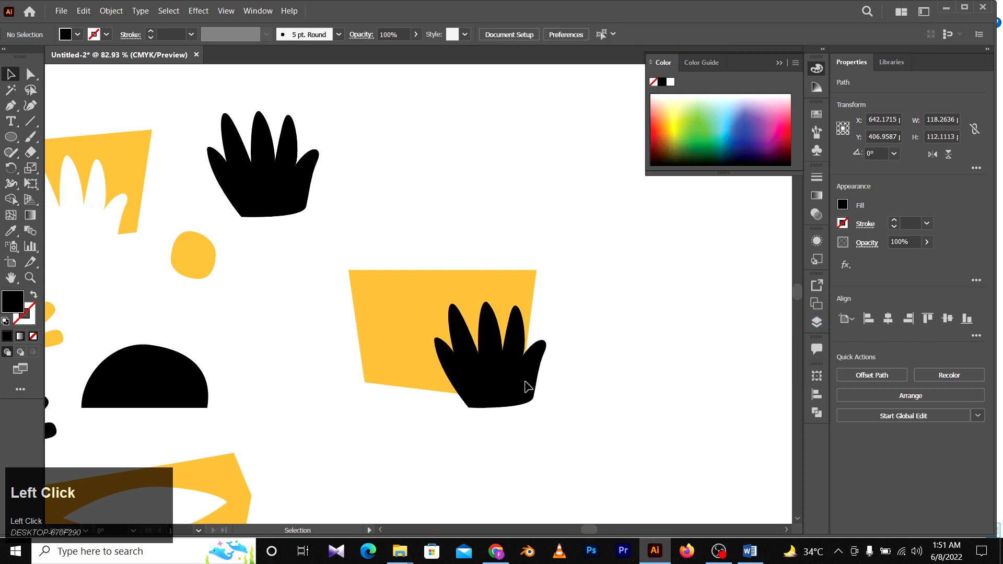
Enlarge the copied hand to about 164 by 155 pt and position it over the quadrilateral's lower-right corner.
drag(524, 381, 587, 425)
key(v)
drag(538, 400, 520, 390)
click(600, 248)
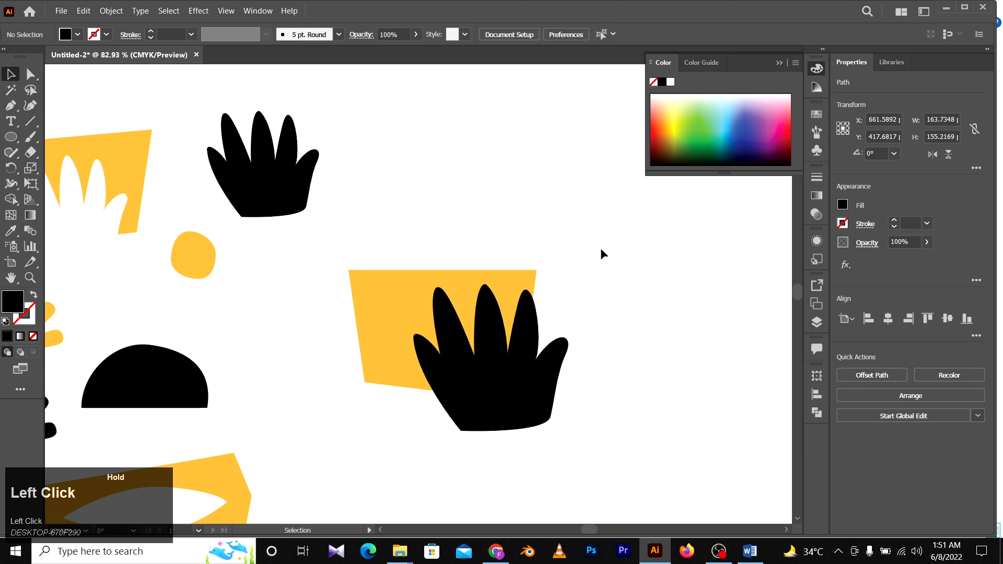
Subtract the black hand from the yellow quadrilateral with Minus Front.
right_click(538, 353)
drag(496, 214, 437, 407)
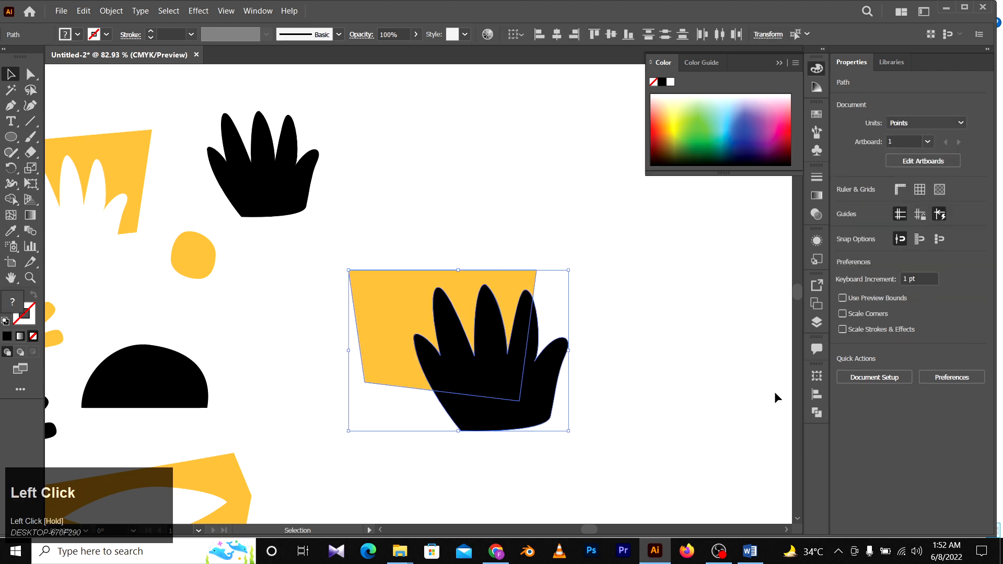
click(867, 376)
click(623, 383)
key(z)
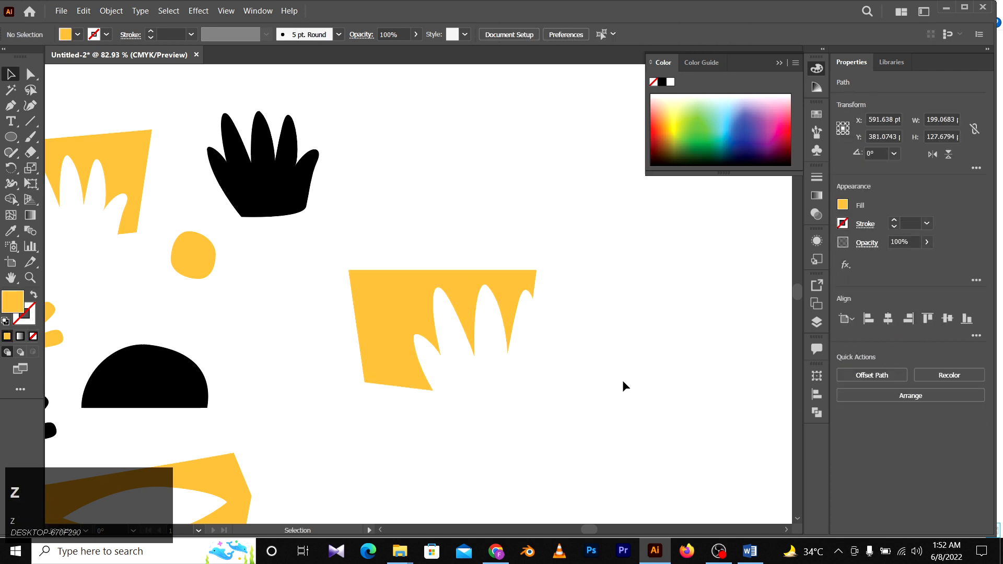
Duplicate the small yellow circle, placing a slightly rotated copy between the half-dome and the new hand cut-out.
drag(624, 382, 485, 410)
key(space)
drag(486, 410, 537, 363)
drag(537, 364, 494, 316)
key(space)
key(z)
drag(418, 284, 430, 287)
key(space)
drag(404, 235, 452, 291)
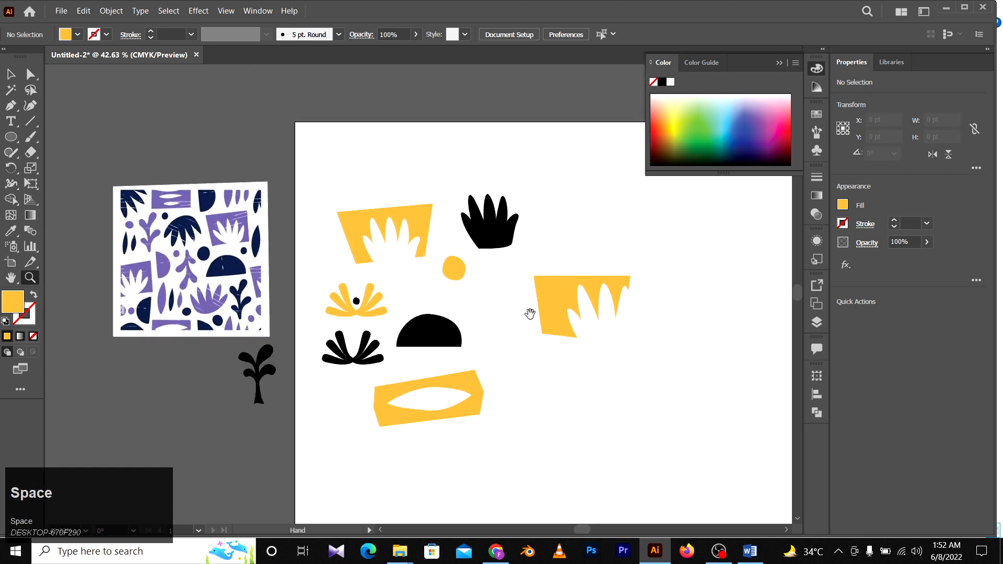
drag(580, 365, 538, 323)
key(z)
click(336, 252)
key(v)
drag(437, 226, 500, 266)
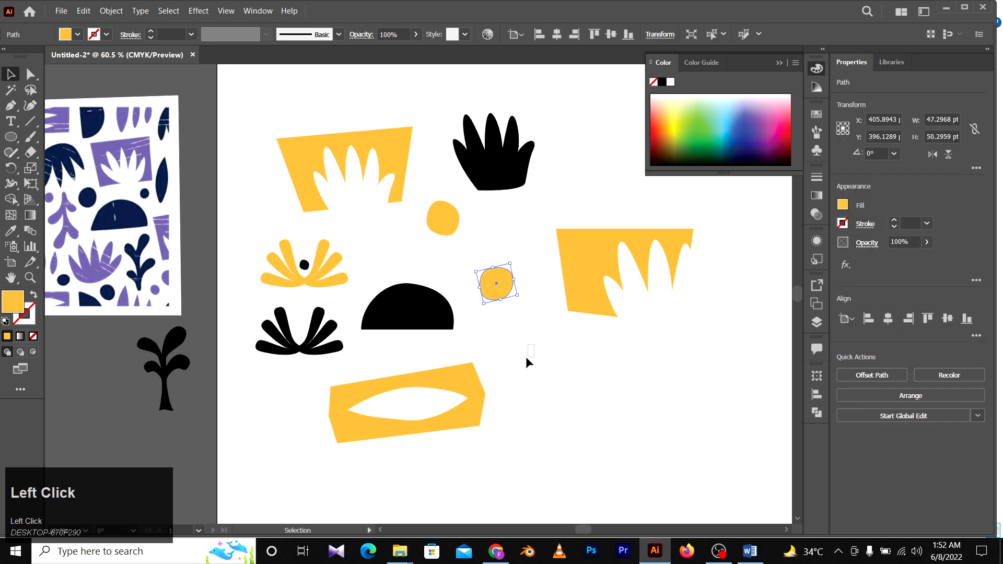
click(544, 349)
Move the black plant shape onto the artboard, to the right of the yellow frame.
key(z)
drag(562, 304, 538, 313)
key(space)
drag(615, 334, 578, 344)
key(space)
drag(647, 364, 551, 341)
drag(500, 253, 585, 246)
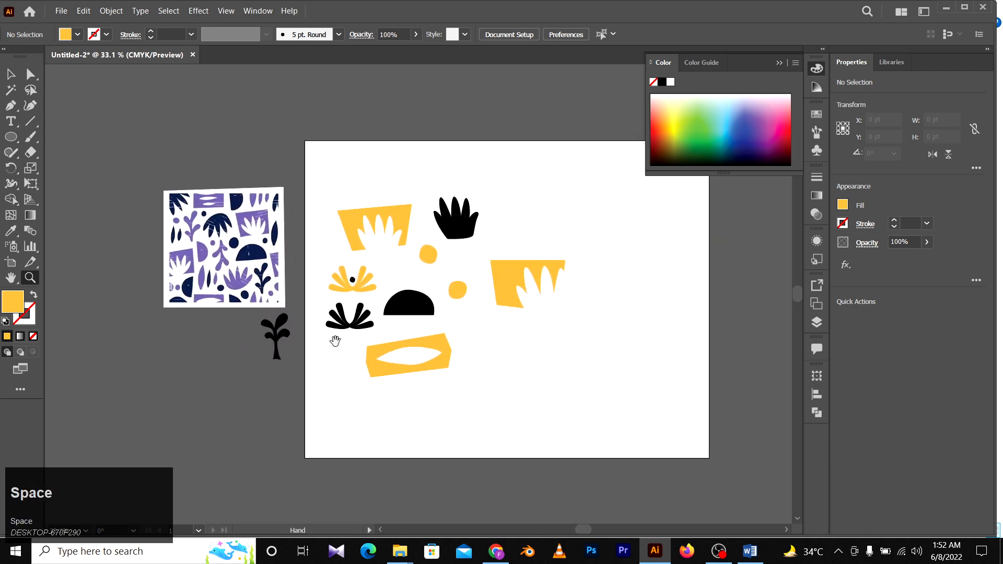
key(v)
drag(273, 336, 499, 338)
click(582, 364)
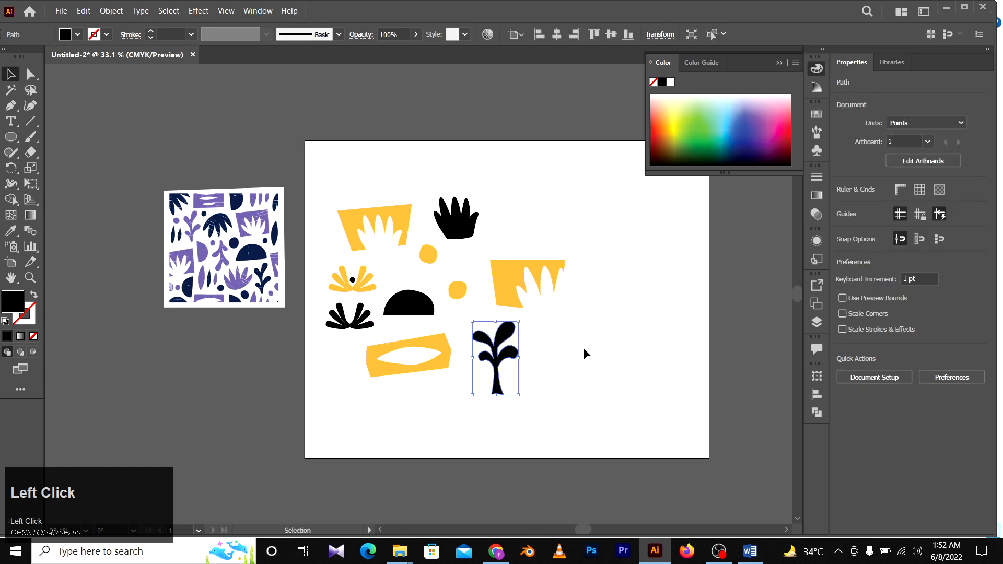
click(584, 353)
Open the Pathfinder options.
key(z)
drag(499, 241, 586, 257)
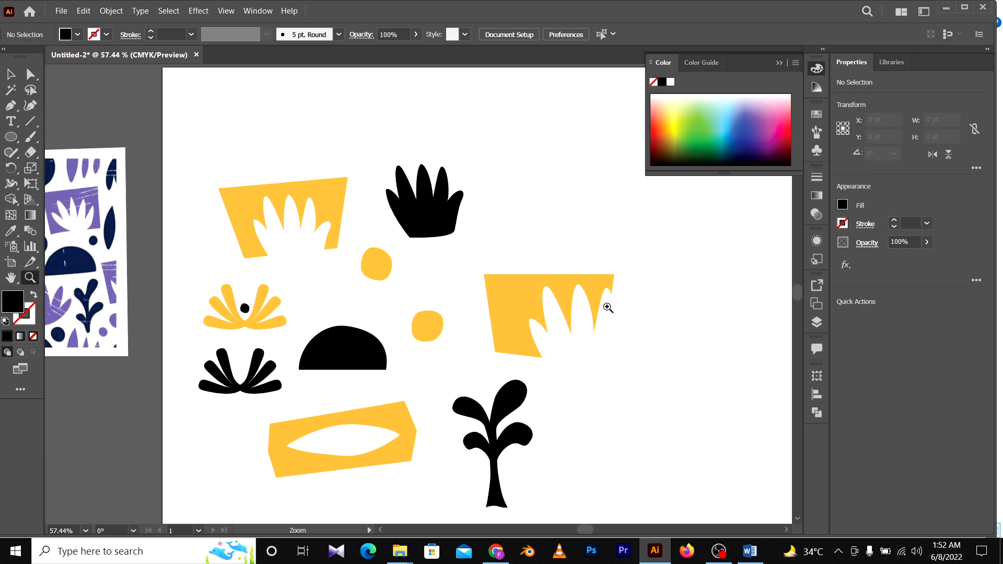
click(814, 416)
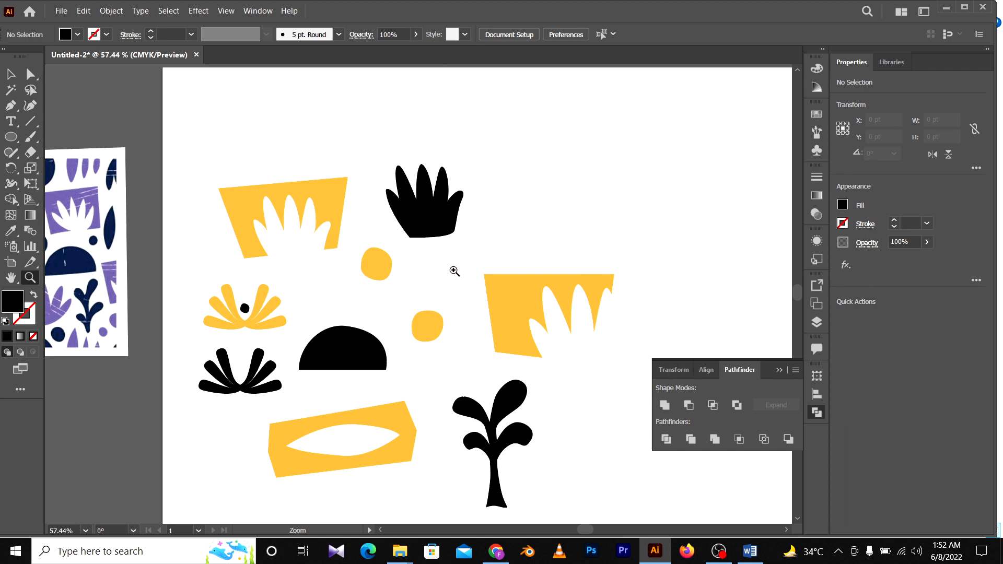
Select all the drawn motifs and move them together off the artboard to its right side.
drag(454, 272, 365, 273)
key(a)
drag(544, 266, 474, 242)
key(space)
key(v)
drag(411, 135, 143, 439)
key(space)
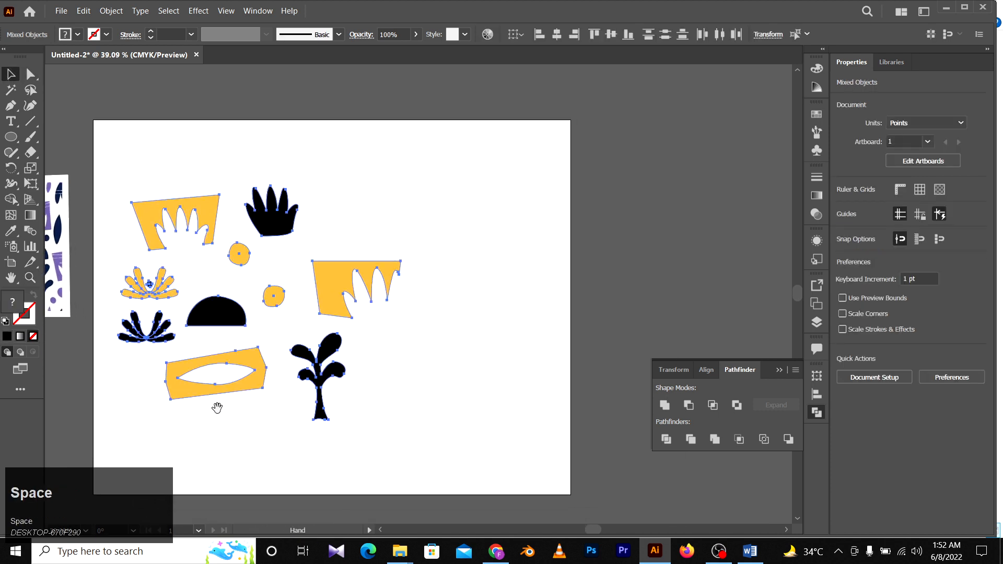
click(217, 409)
drag(296, 289, 278, 311)
key(z)
drag(322, 263, 700, 230)
key(v)
key(space)
drag(563, 211, 594, 230)
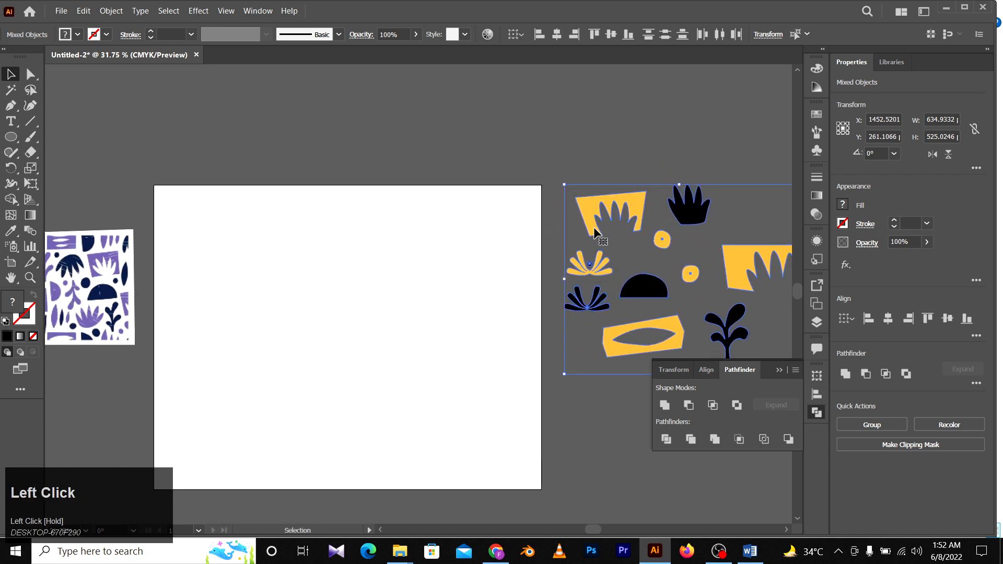
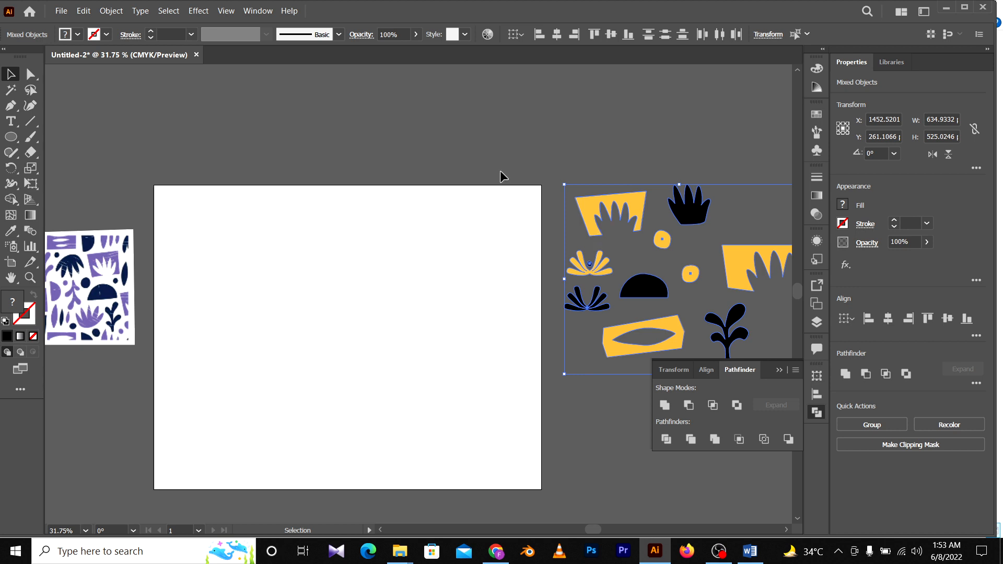
key(space)
drag(504, 170, 484, 237)
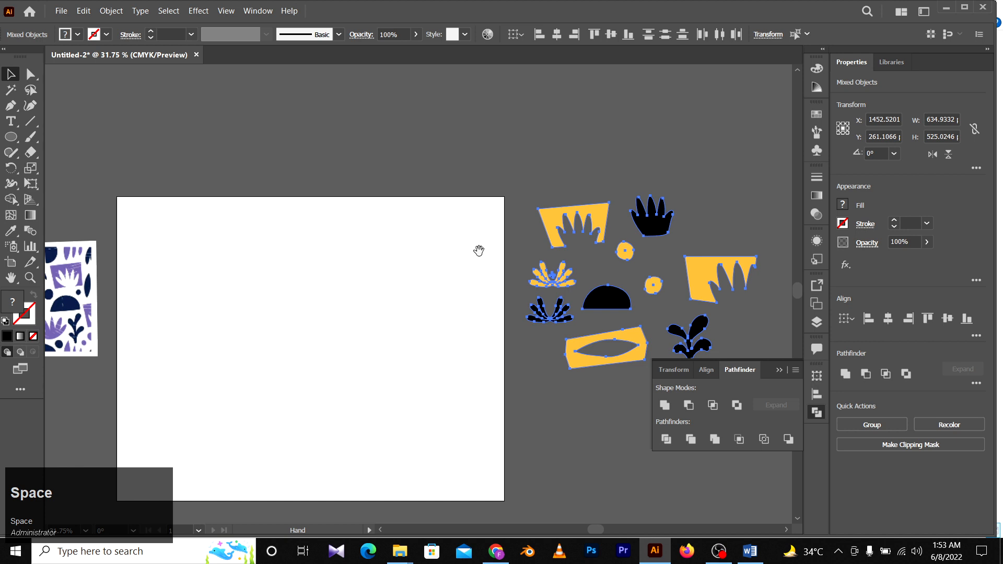
drag(495, 272, 508, 258)
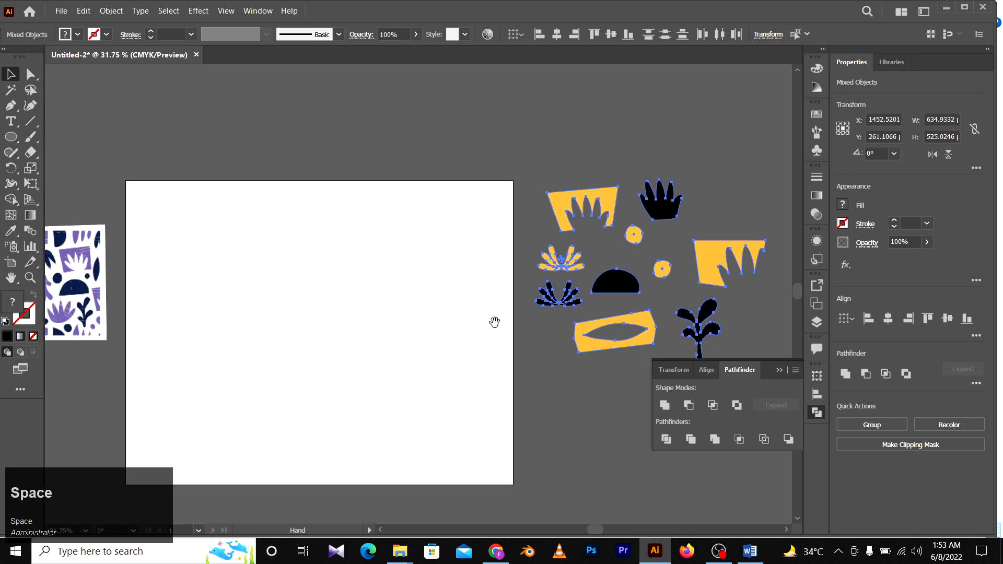
drag(507, 317, 446, 307)
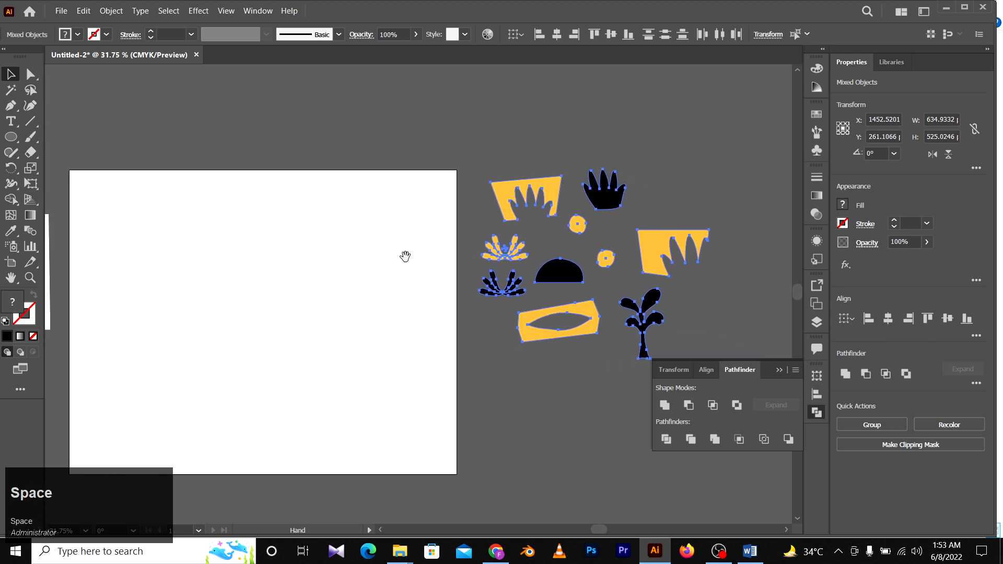
drag(405, 256, 434, 267)
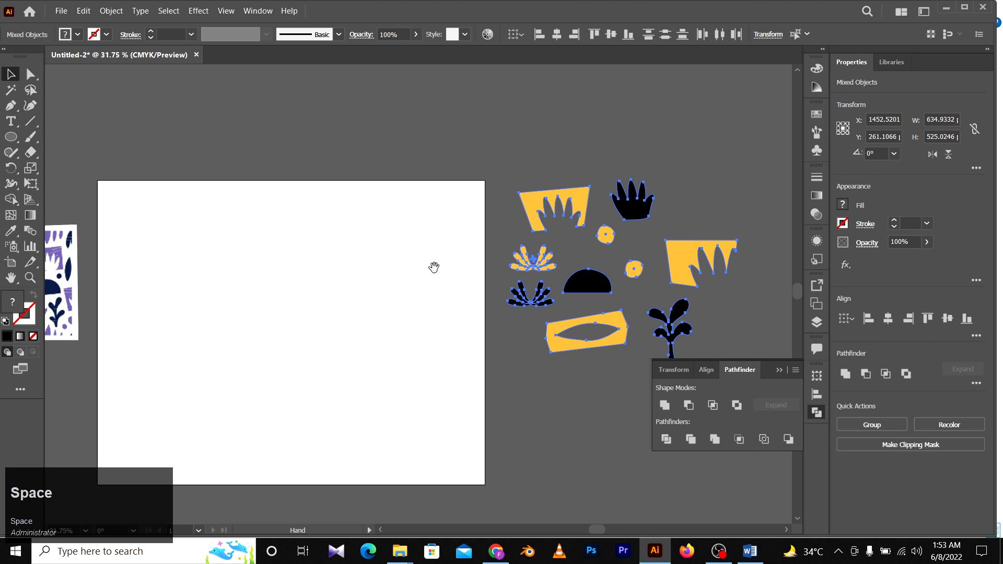
drag(434, 268, 467, 256)
mouse_move(466, 311)
mouse_down()
mouse_move(462, 291)
mouse_move(473, 295)
mouse_up()
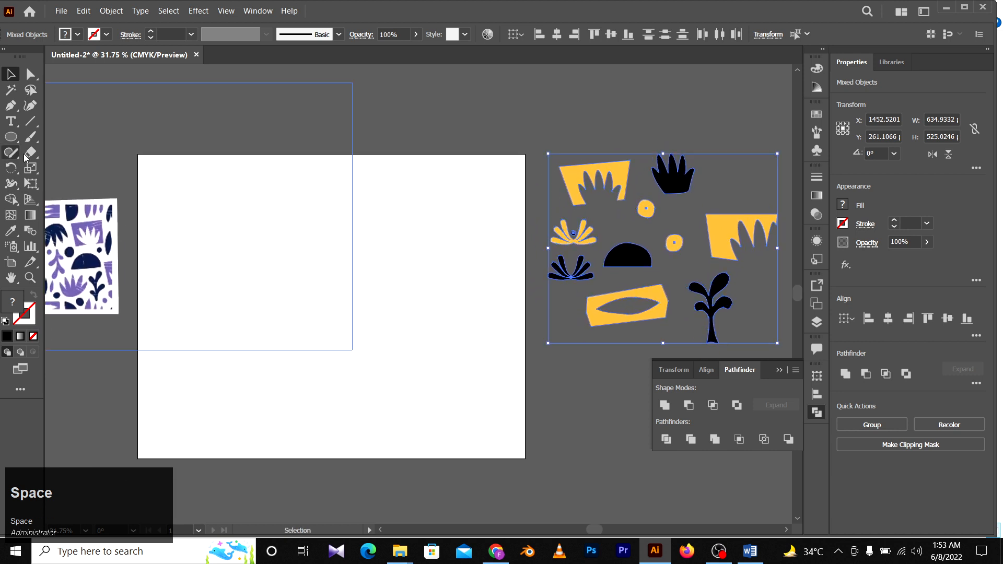
Draw a square on the artboard with the Rectangle tool and give it no fill and a black outline.
key(m)
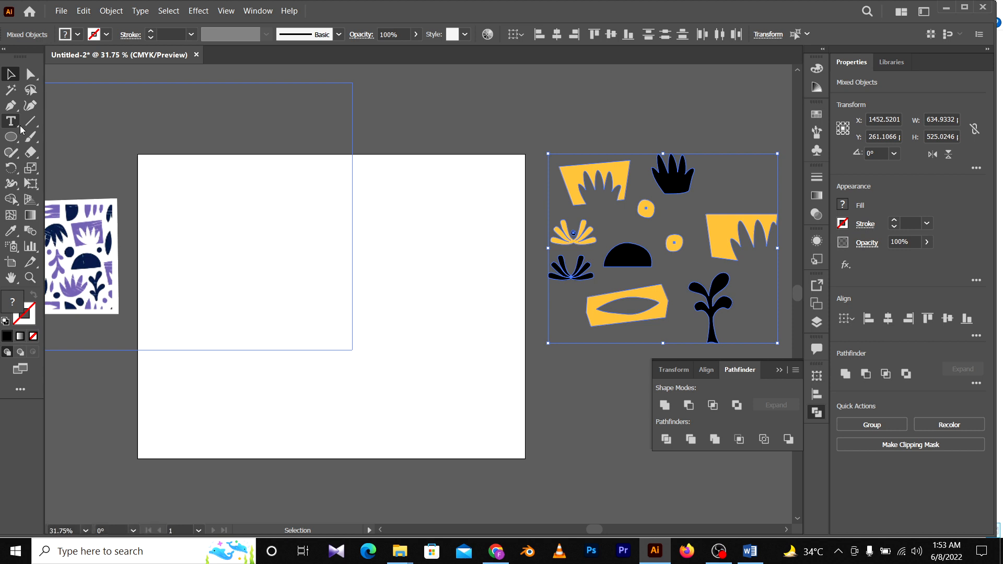
drag(226, 214, 326, 315)
key(a)
mouse_move(273, 239)
mouse_down()
mouse_move(309, 261)
mouse_move(341, 250)
mouse_up()
click(336, 303)
click(35, 295)
click(391, 280)
Shrink the first yellow hand cut-out to about 167 by 105 pt and place it across the square's upper-left edge.
key(z)
key(space)
drag(387, 242, 384, 248)
key(space)
drag(313, 291, 360, 306)
key(space)
drag(378, 309, 320, 317)
drag(399, 235, 381, 235)
key(v)
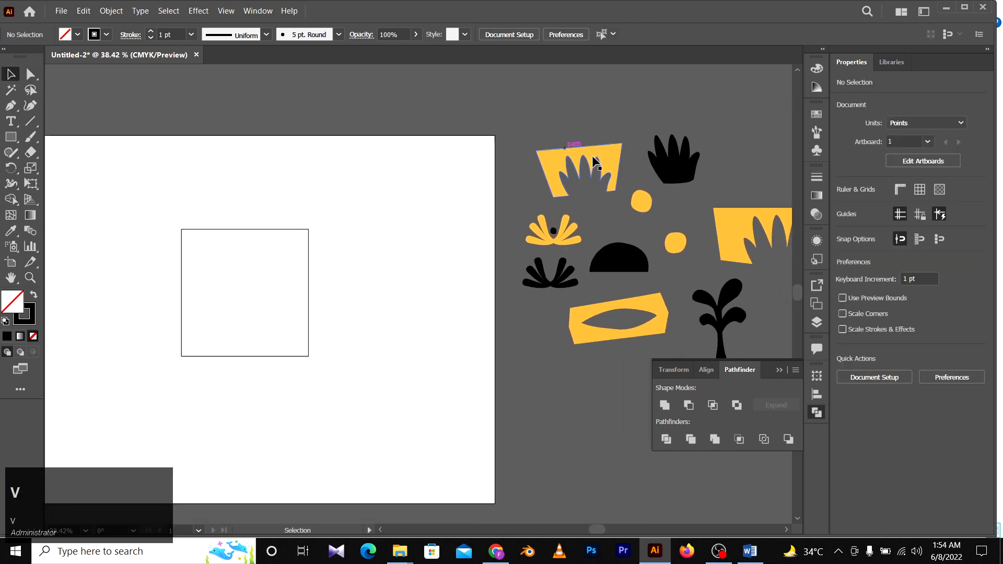
drag(592, 152, 215, 248)
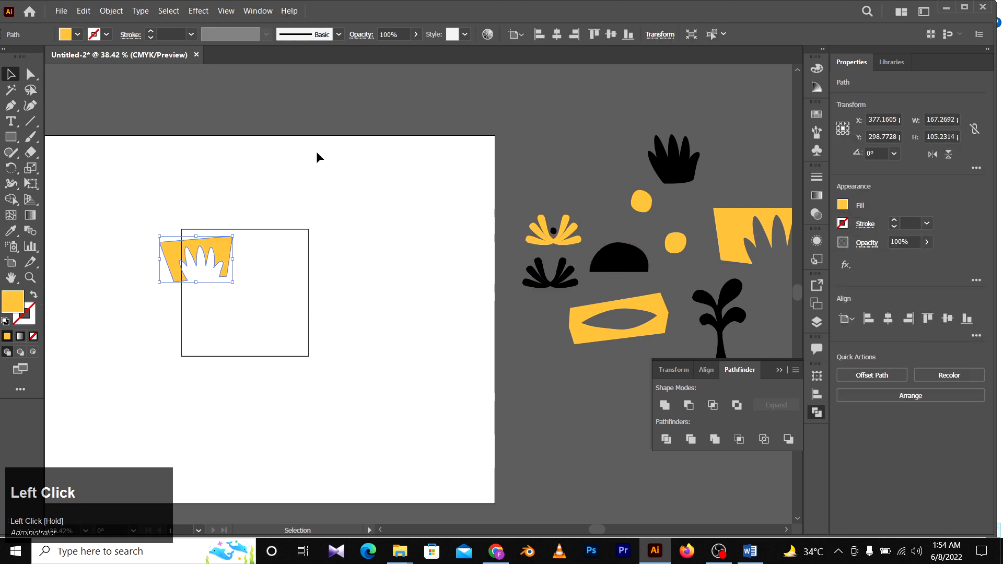
click(316, 152)
Move the yellow leaf motif with its black dot across the lower part of the square's right edge.
key(space)
drag(404, 229, 444, 240)
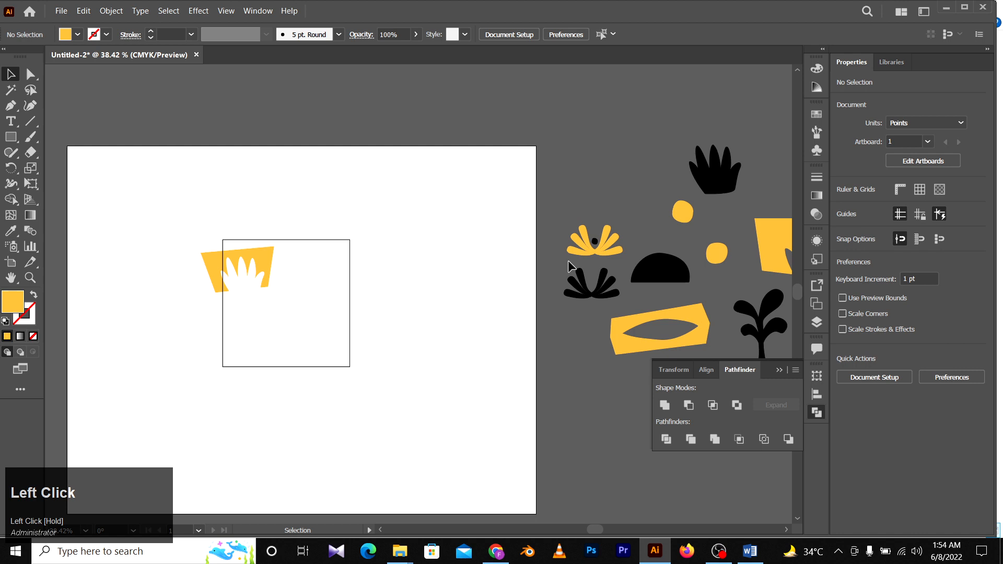
click(597, 248)
drag(573, 252, 362, 354)
key(z)
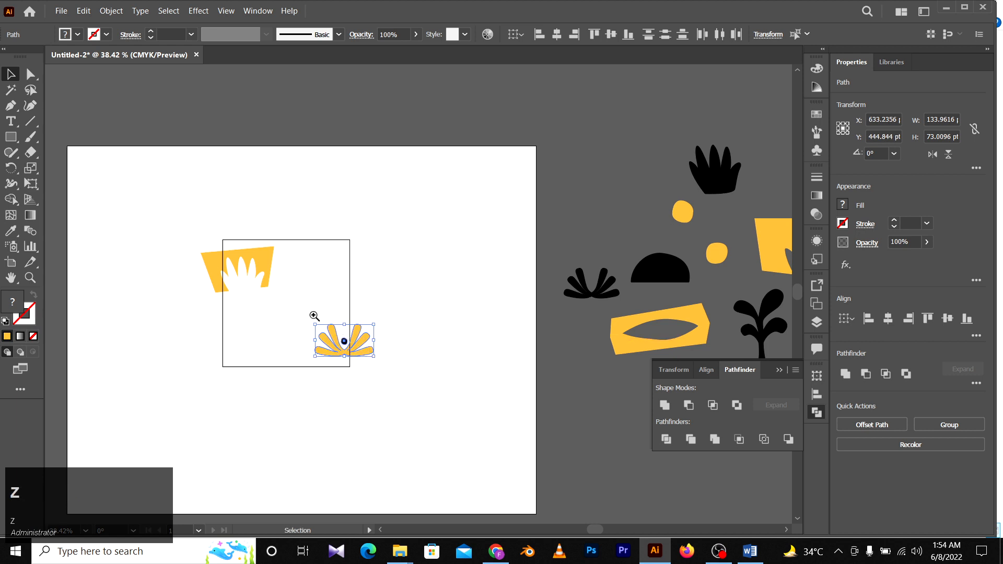
click(313, 317)
Round the middle corners on both short ends of the yellow frame into gentle curves.
key(space)
drag(398, 265, 364, 260)
key(z)
key(v)
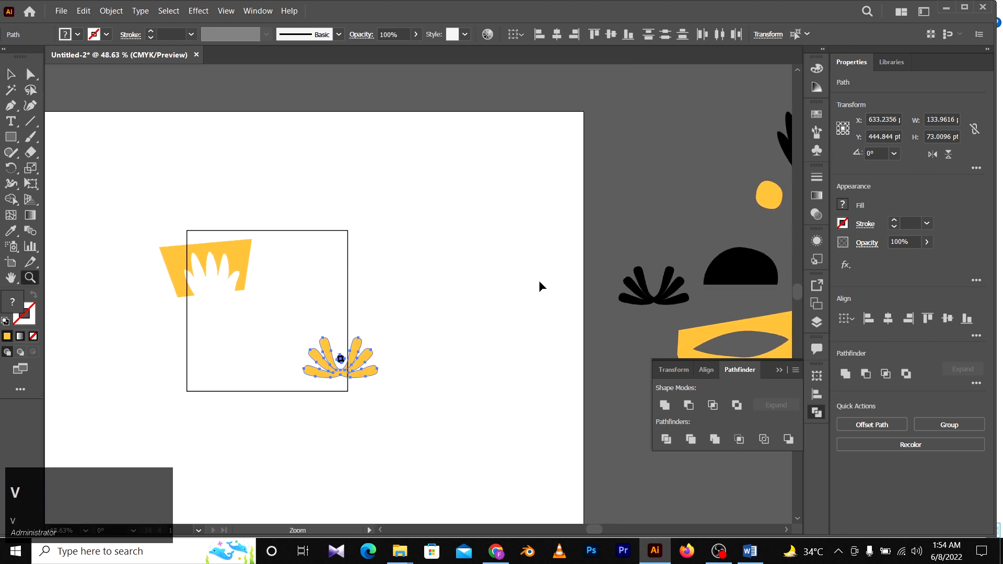
key(space)
drag(712, 304, 567, 300)
key(space)
click(613, 317)
key(a)
drag(634, 300, 619, 317)
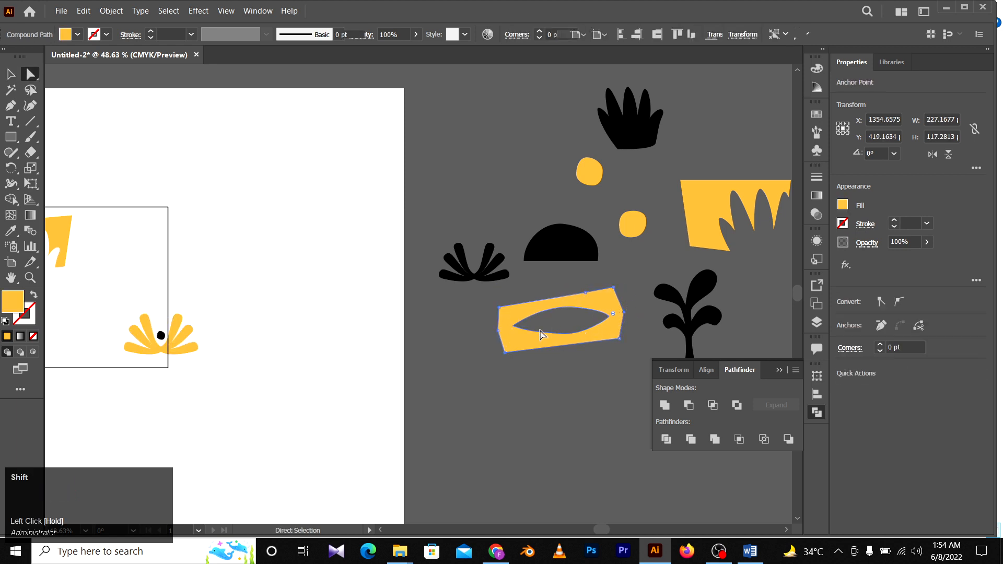
drag(483, 328, 510, 333)
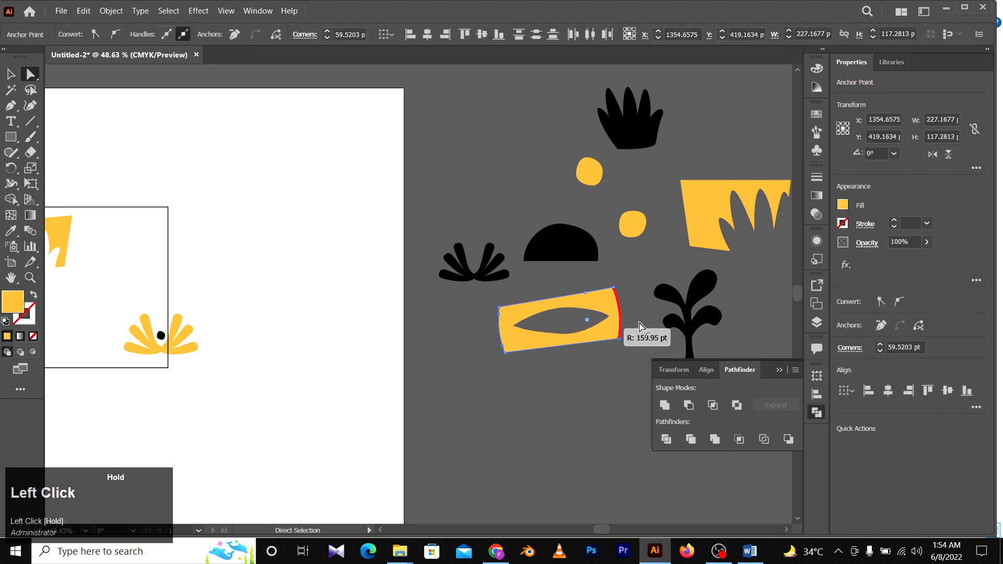
click(541, 373)
Move the yellow frame onto the artboard so that it crosses the upper part of the square's right edge.
key(v)
drag(605, 340, 460, 260)
key(space)
key(z)
key(space)
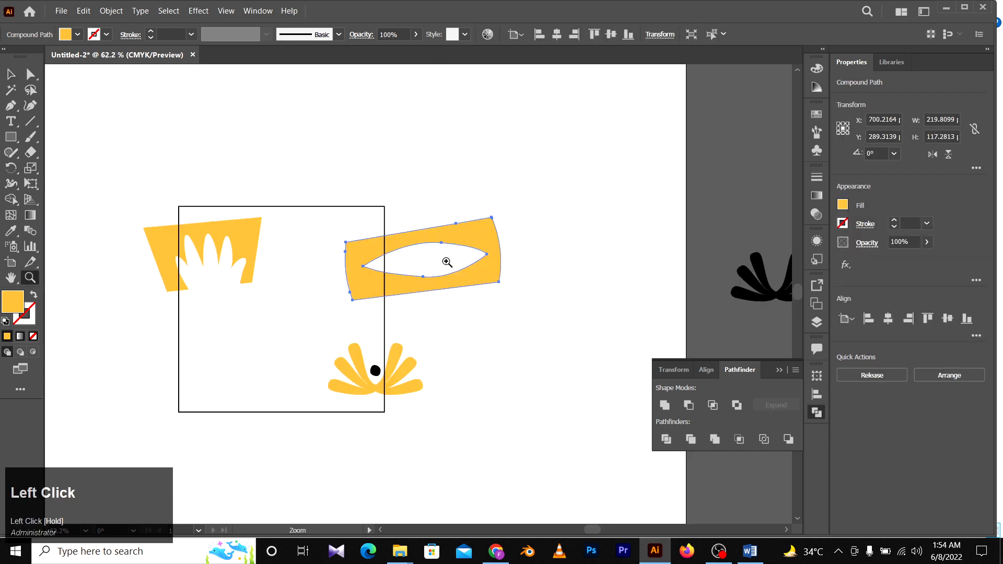
Shrink the yellow frame to about 101 by 51 pt and place it across the square's top edge.
key(v)
drag(505, 219, 350, 189)
key(z)
key(space)
drag(523, 249, 320, 236)
key(v)
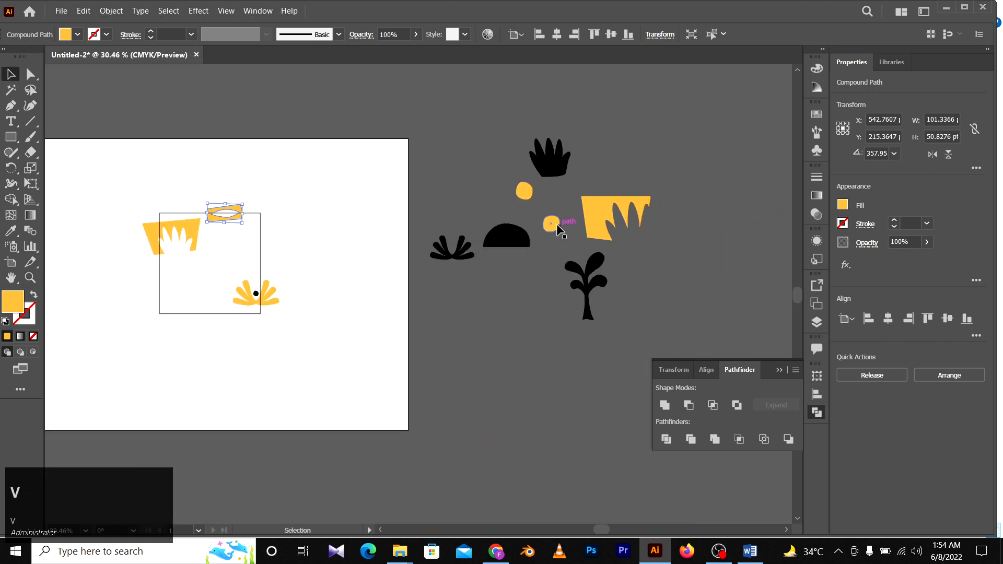
Copy the lower yellow blob into the frame's eye-shaped opening and shrink it to about 15 by 15 pt.
drag(558, 229, 331, 229)
key(z)
click(207, 181)
key(v)
drag(264, 203, 427, 298)
key(z)
key(v)
drag(306, 277, 320, 301)
key(z)
drag(414, 298, 248, 266)
scroll(439, 407, down, 2)
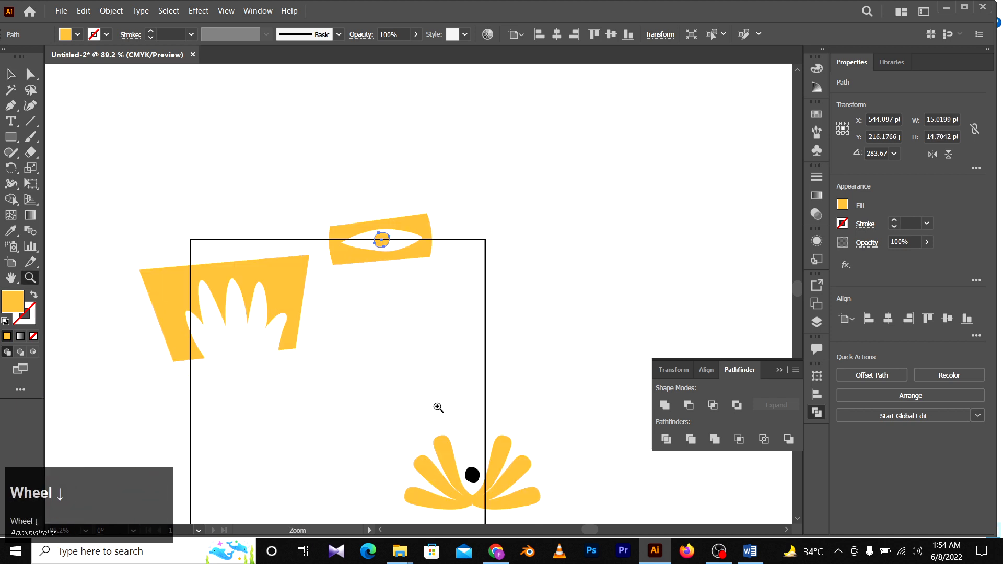
Recolour the dot inside the yellow frame black by sampling the leaf motif's dot, and deselect it.
key(i)
click(473, 474)
key(z)
drag(440, 333, 373, 314)
key(a)
click(313, 193)
key(space)
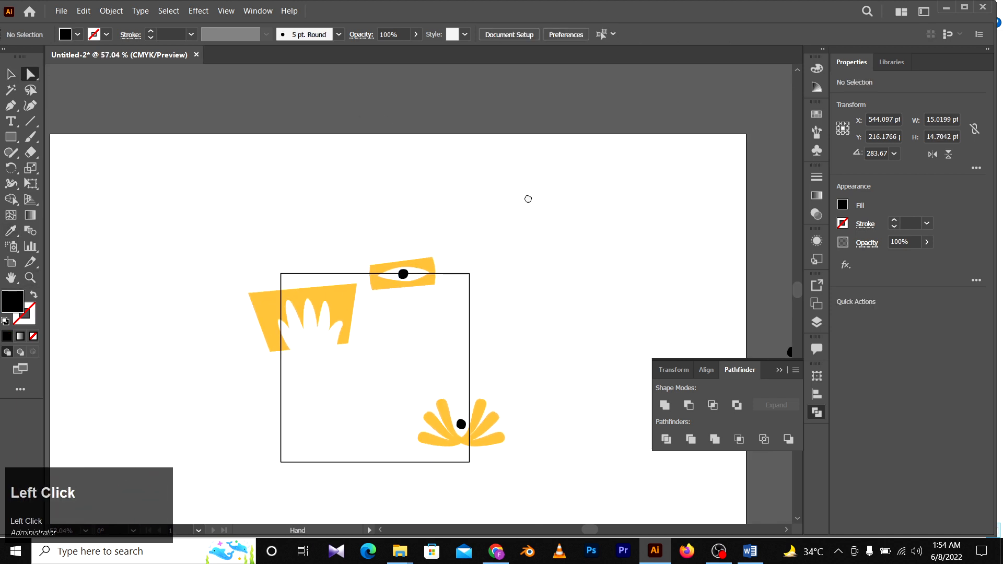
drag(528, 199, 302, 147)
drag(401, 252, 398, 187)
drag(309, 347, 412, 397)
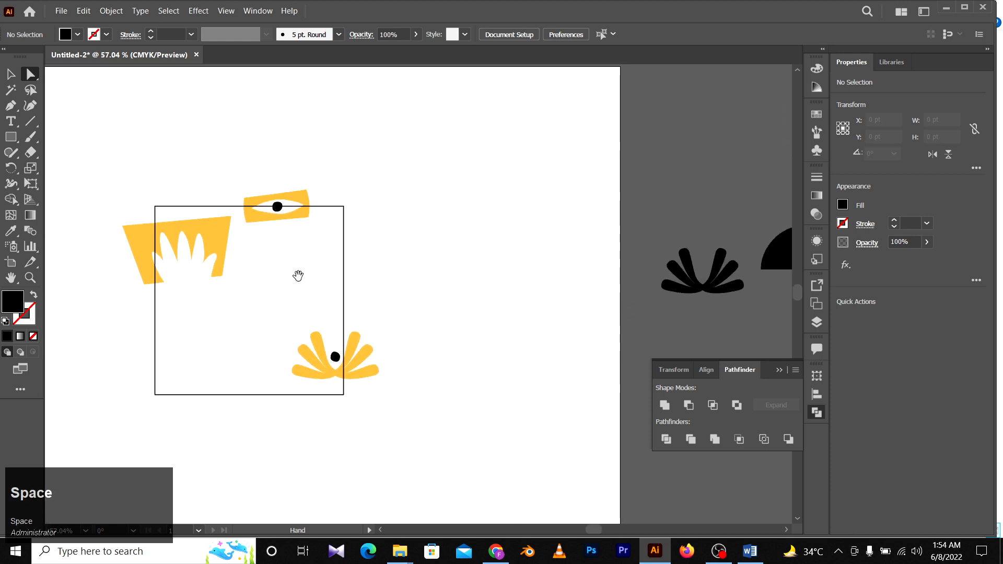
key(z)
drag(147, 243, 289, 235)
key(v)
drag(426, 199, 288, 274)
key(ctrl+z)
drag(425, 206, 298, 302)
drag(423, 302, 293, 284)
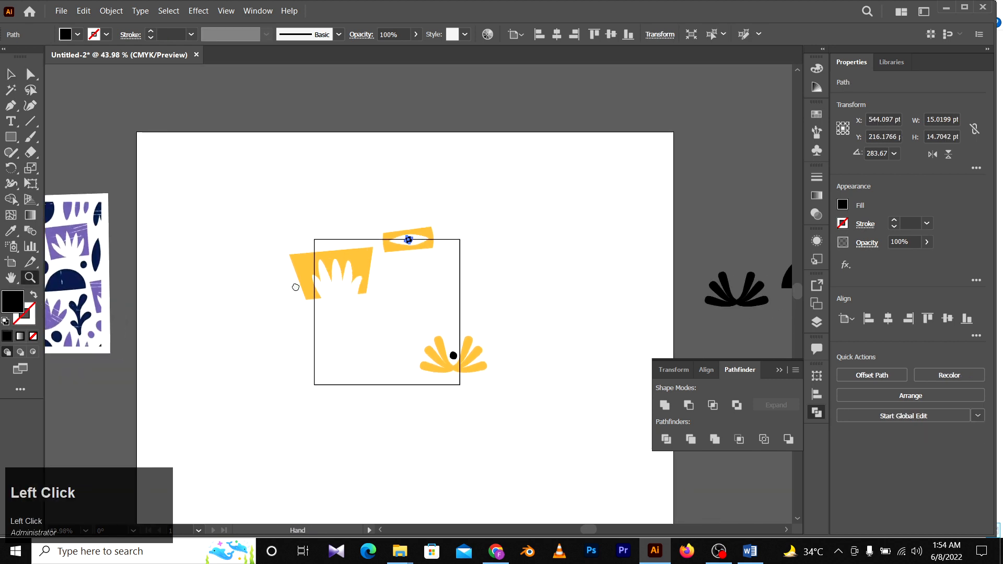
Copy the black semicircle onto the square's bottom edge and shrink it to about 102 by 51 pt.
drag(551, 327, 353, 300)
key(v)
drag(611, 249, 183, 349)
key(z)
click(134, 348)
key(v)
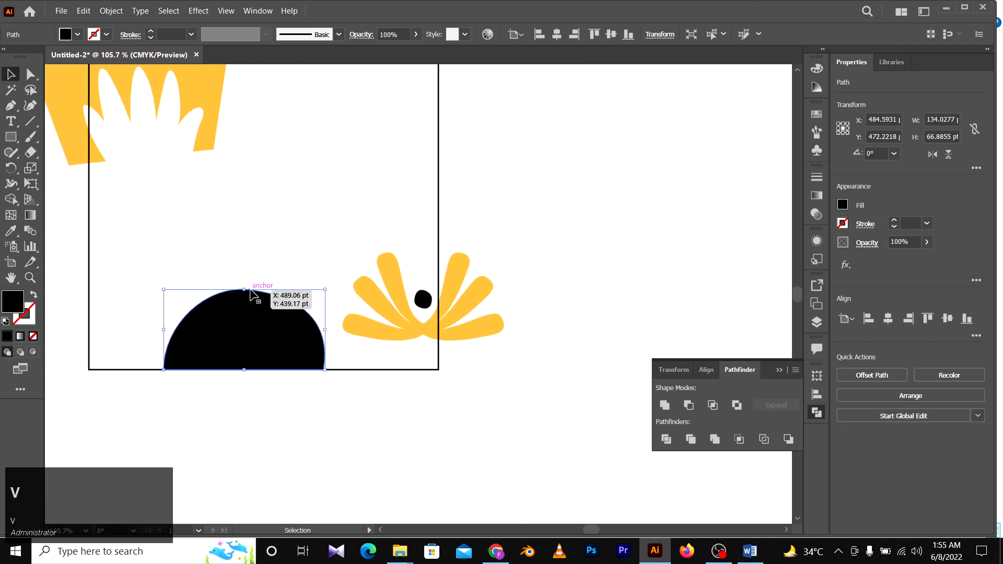
drag(243, 291, 243, 309)
Rotate the black semicircle to about 308° and move it into the upper-right part of the square.
key(z)
drag(385, 260, 299, 230)
drag(299, 230, 316, 262)
key(v)
drag(321, 350, 319, 159)
key(ctrl+z)
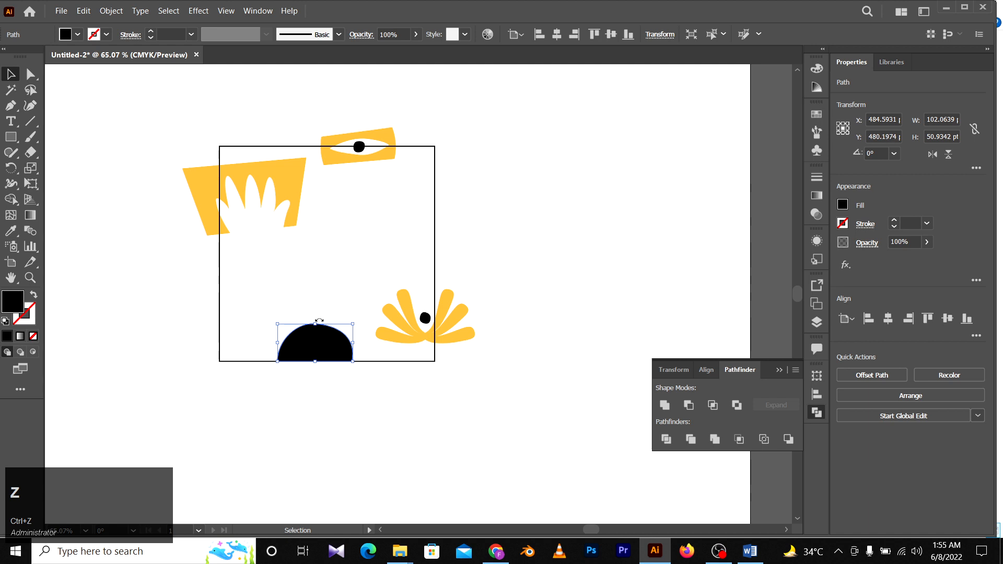
drag(332, 357, 369, 234)
key(z)
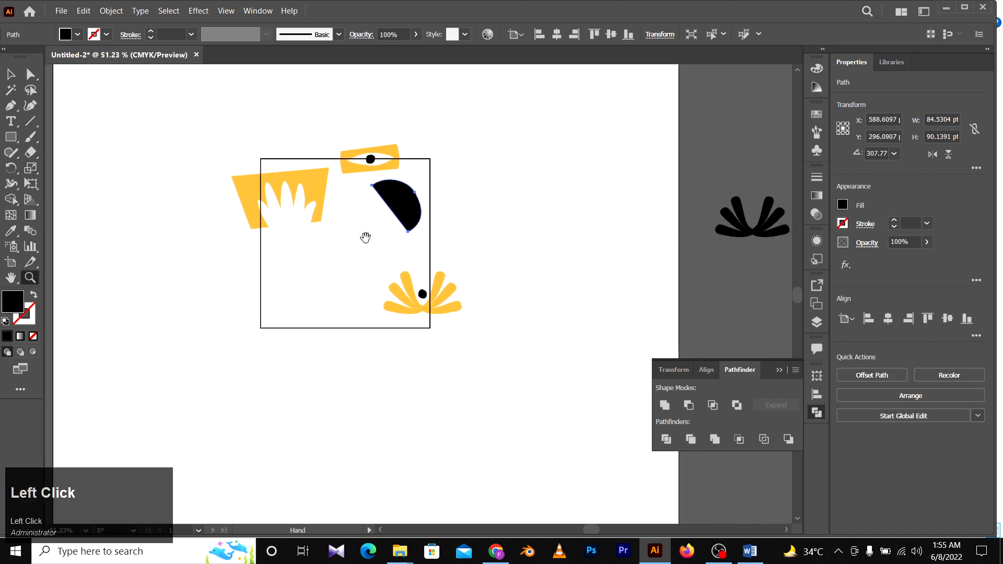
Copy the second yellow hand cut-out into the square's upper-right part and shrink it to fit inside the edge.
key(space)
drag(513, 189, 359, 233)
drag(528, 262, 362, 287)
drag(566, 307, 520, 264)
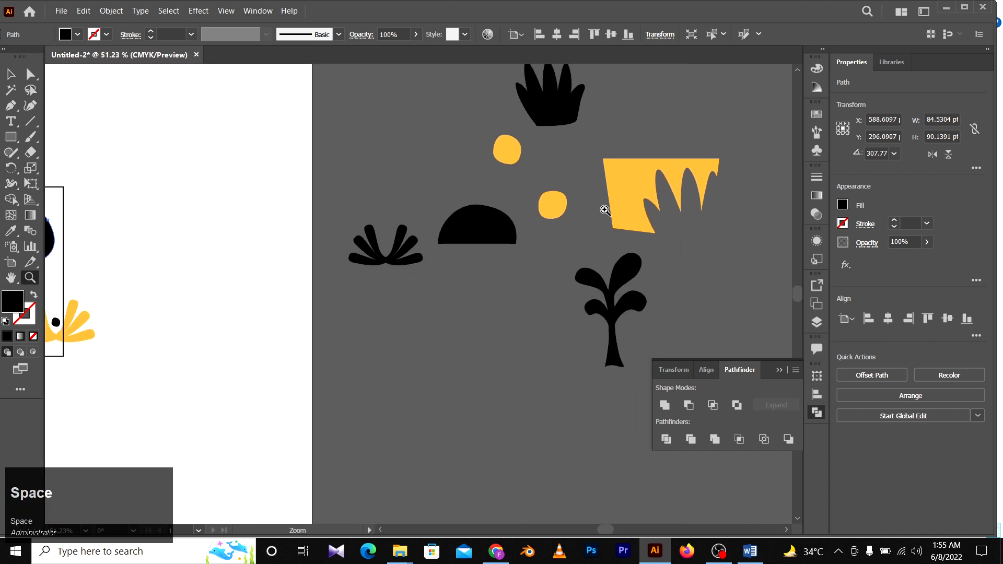
key(v)
key(space)
drag(353, 202, 492, 189)
alt+drag(758, 169, 487, 264)
key(space)
key(z)
key(v)
drag(487, 264, 252, 236)
alt+shift+drag(328, 224, 291, 247)
drag(220, 253, 351, 154)
Move the black semicircle to the square's lower-left area and rotate it to about 51°.
drag(384, 194, 243, 306)
drag(255, 248, 192, 230)
drag(240, 267, 233, 266)
key(z)
drag(344, 250, 251, 261)
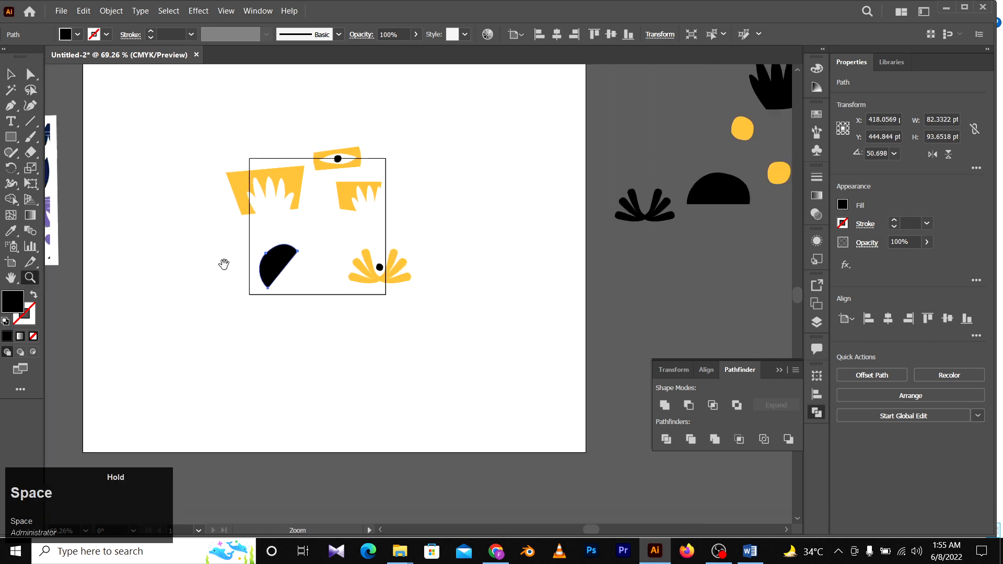
Copy the upper yellow blob below the smaller hand cut-out and shrink it to about 26 by 27 pt.
drag(51, 237, 359, 267)
key(z)
drag(359, 267, 309, 280)
key(space)
drag(587, 240, 396, 259)
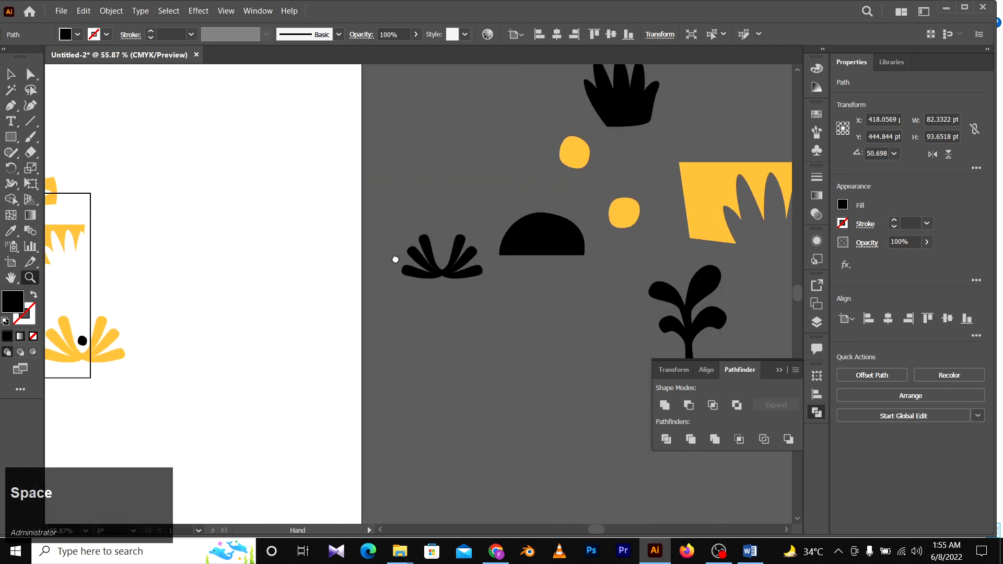
key(v)
drag(574, 159, 179, 286)
key(space)
drag(186, 275, 480, 257)
key(z)
drag(306, 301, 345, 295)
key(v)
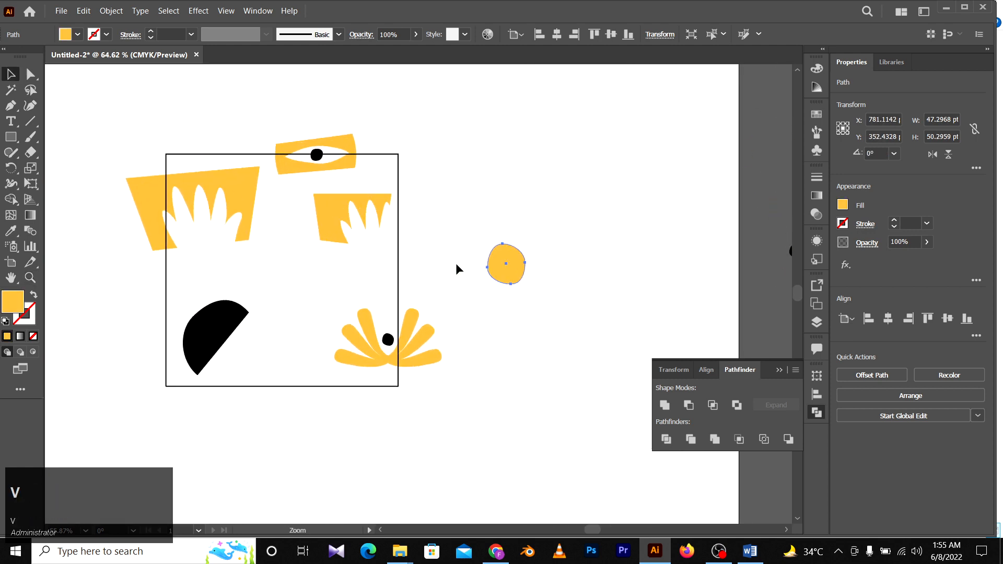
drag(506, 247, 354, 274)
Recolour the new dot below the hand cut-out black with the Eyedropper.
key(i)
click(395, 344)
key(a)
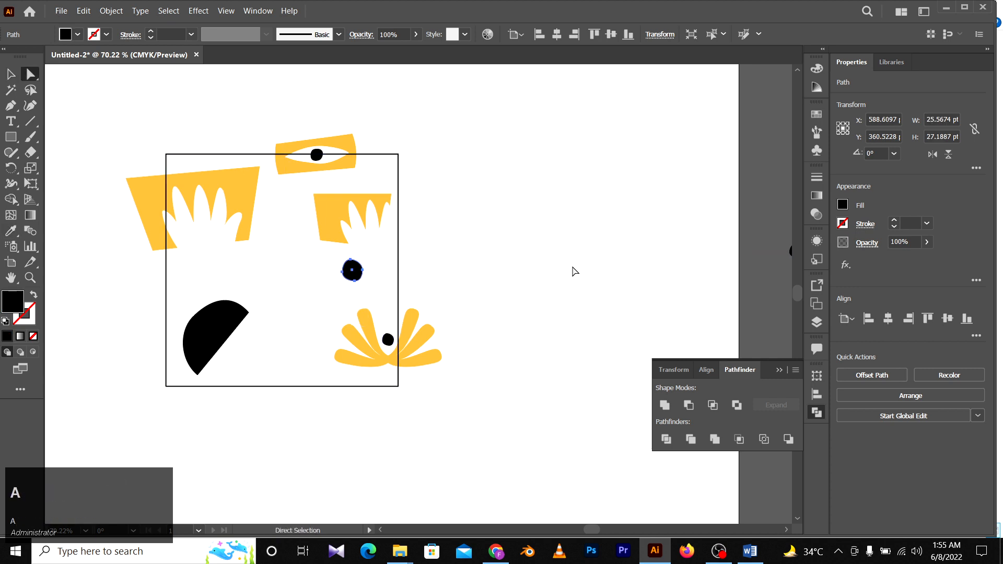
Copy the black branching plant from the spare motifs onto the square's right edge.
key(z)
alt+click(515, 258)
key(v)
drag(639, 272, 455, 254)
drag(597, 334, 228, 321)
drag(57, 302, 405, 296)
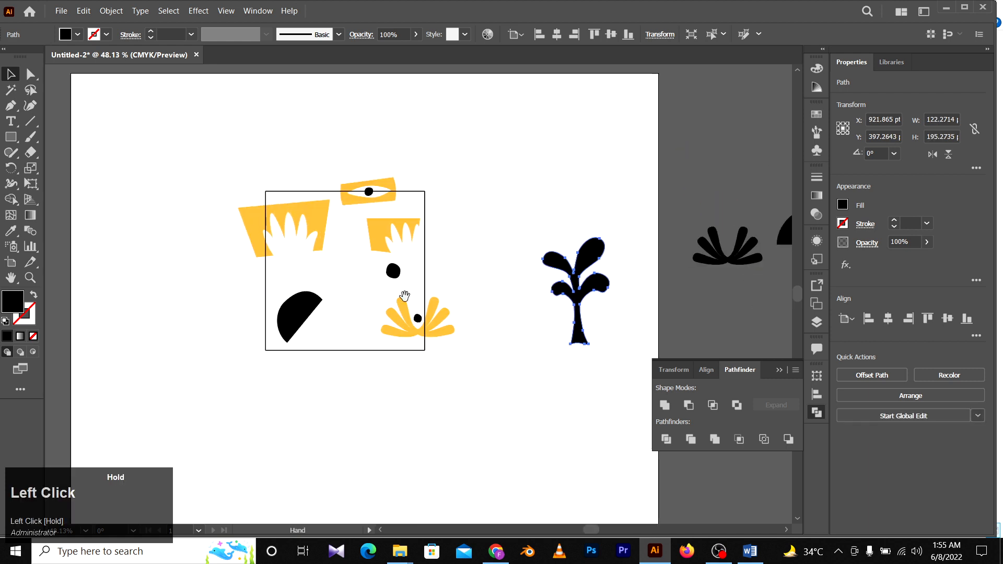
key(v)
drag(556, 296, 416, 266)
Resize the branching plant to about 72 by 114 pt and place it between the semicircle and the leaf motif.
key(z)
drag(296, 242, 357, 236)
key(v)
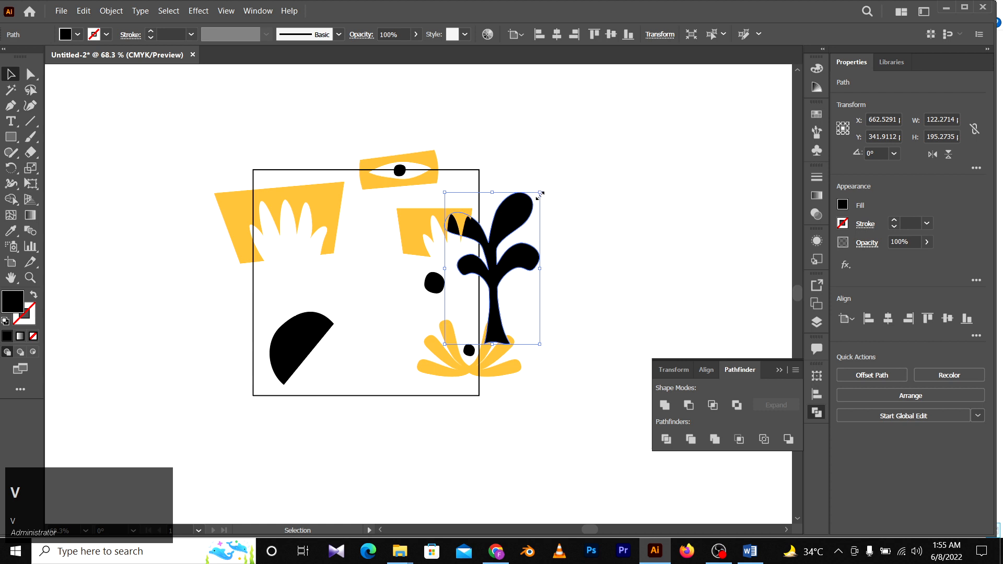
drag(541, 195, 387, 326)
key(z)
key(v)
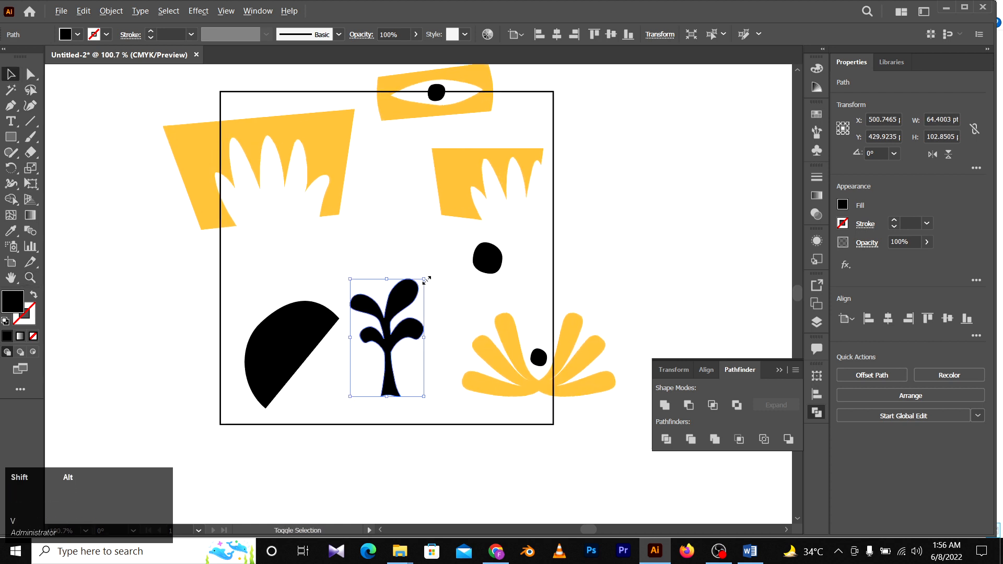
drag(426, 280, 437, 256)
Recolour the branching plant yellow by sampling the large hand cut-out.
key(i)
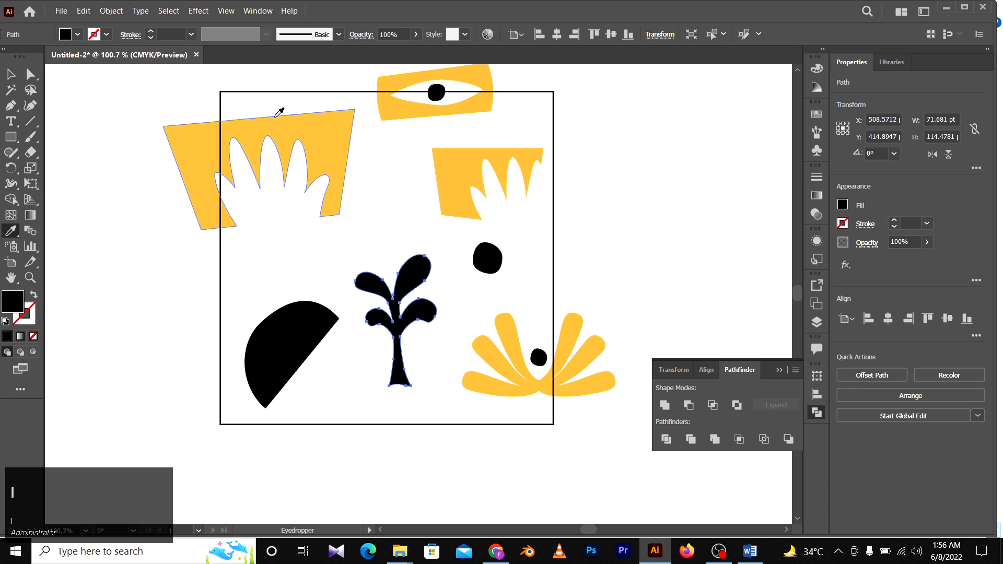
click(275, 116)
key(a)
Shrink the yellow branching plant slightly and tilt it clockwise between the semicircle and the black dot.
key(v)
drag(395, 297, 385, 239)
drag(423, 198, 374, 300)
click(666, 259)
Recolour the smaller hand cut-out black by sampling the semicircle, and deselect it.
scroll(387, 252, down, 2)
scroll(387, 251, up, 1)
drag(448, 226, 395, 240)
key(v)
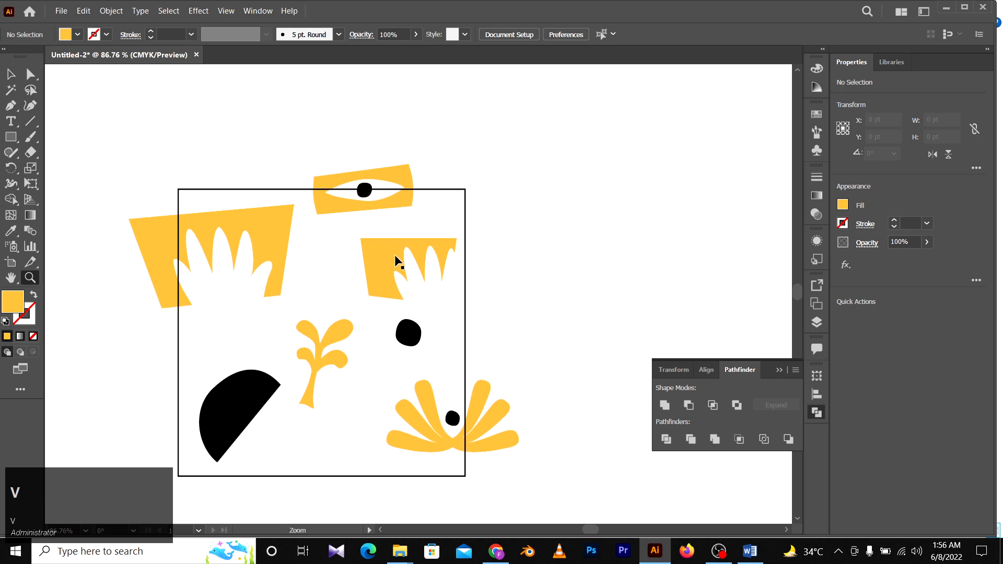
click(395, 258)
key(i)
click(244, 386)
key(a)
click(671, 239)
Copy the black dot into the gap between the two hand cut-outs at about 21 by 22 pt.
key(z)
drag(534, 170, 445, 197)
drag(455, 198, 570, 201)
key(v)
key(z)
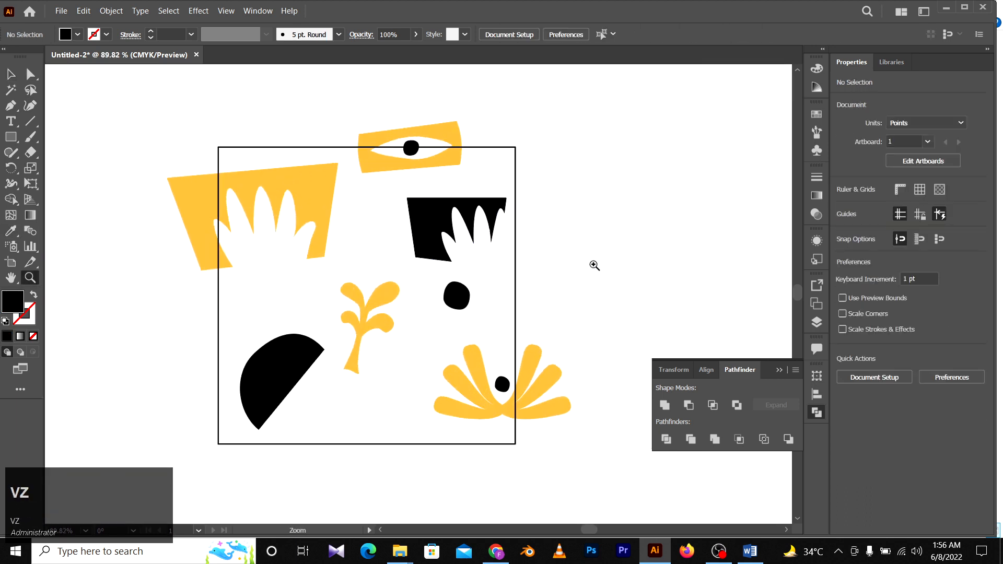
key(z)
drag(605, 251, 587, 278)
key(v)
drag(475, 309, 420, 248)
click(469, 241)
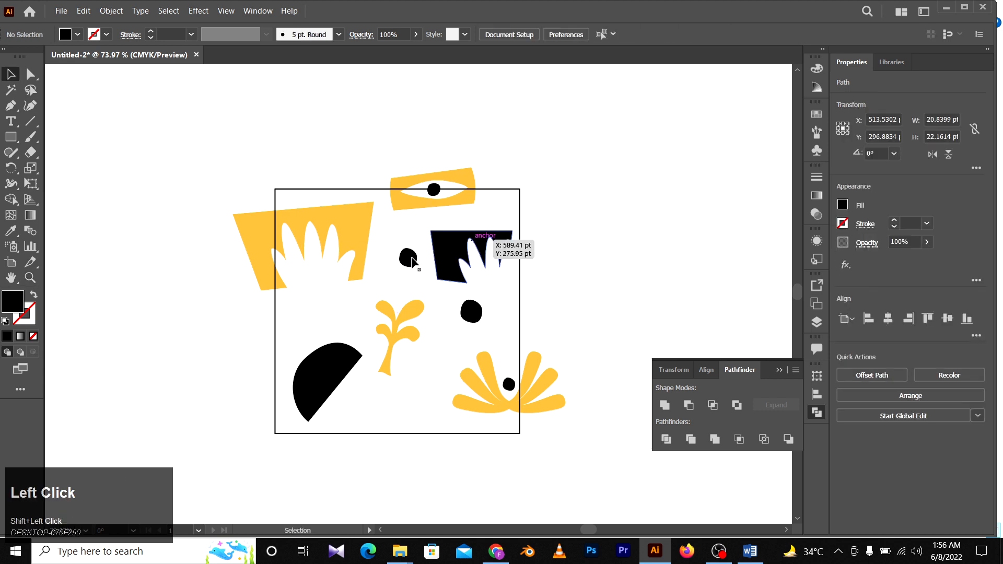
Copy the dot to just above the semicircle and recolour the copy yellow.
drag(412, 258, 307, 325)
click(201, 295)
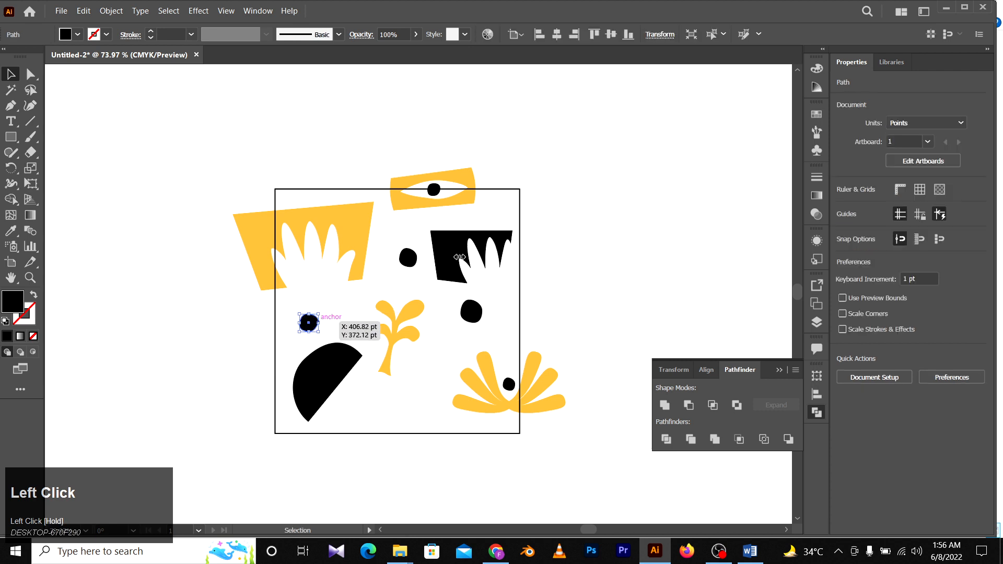
key(i)
click(455, 175)
key(a)
click(590, 268)
Bring the right half of the black leaf motif from the spare motifs onto the artboard near the square.
key(v)
key(space)
key(z)
drag(659, 223, 358, 242)
click(544, 298)
drag(431, 264, 305, 235)
key(space)
drag(479, 275, 449, 290)
click(455, 285)
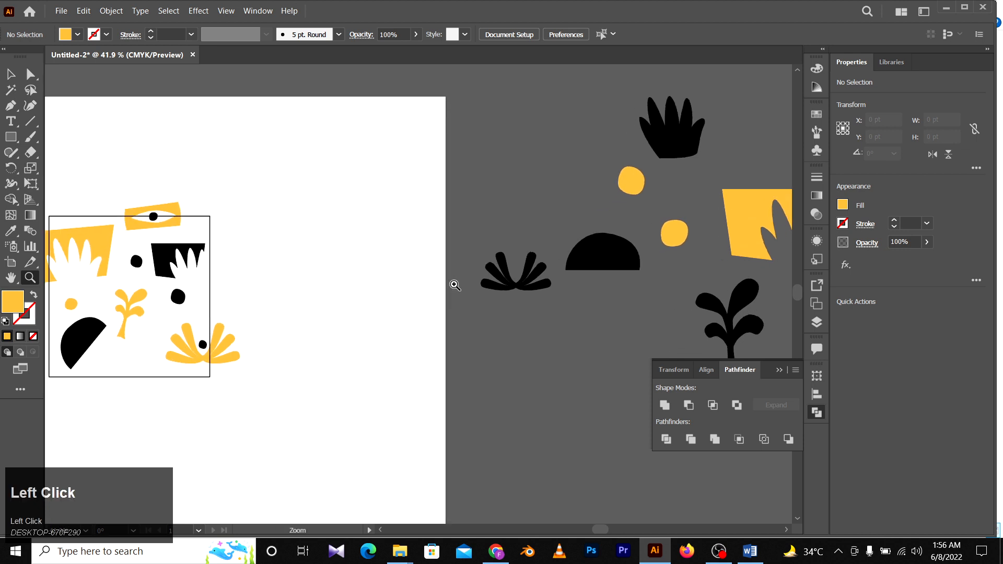
key(space)
click(522, 273)
key(space)
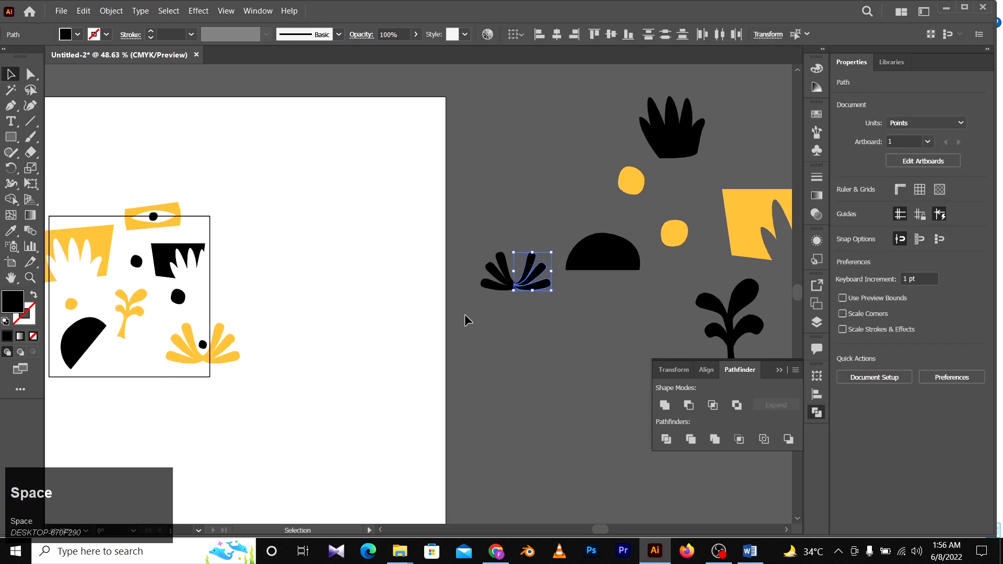
drag(500, 269, 264, 381)
Place the black three-leaf fan across the square's bottom edge beside the semicircle and rotate it counterclockwise to point upward.
key(z)
drag(242, 384, 403, 378)
drag(327, 386, 398, 370)
click(398, 371)
drag(412, 331, 293, 293)
key(z)
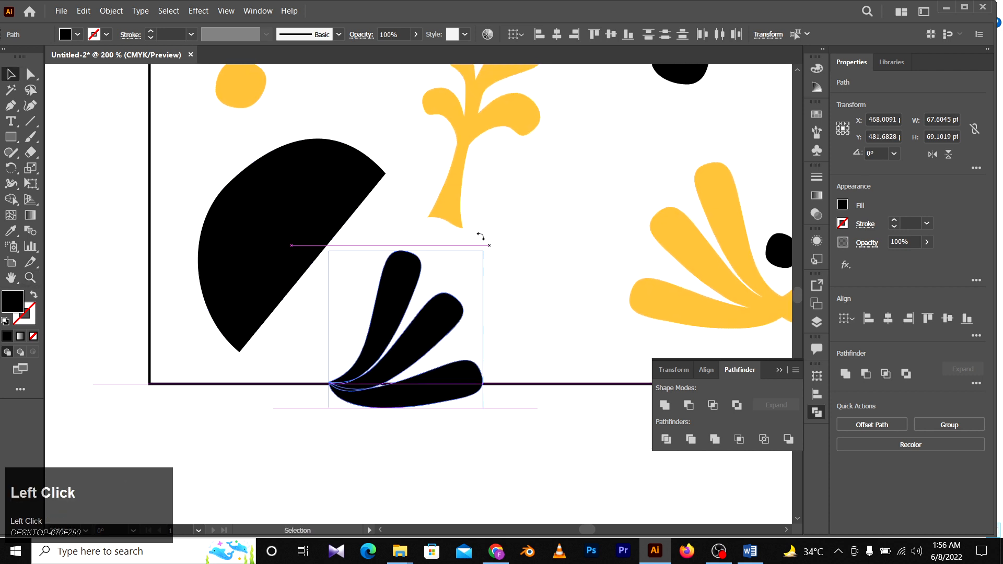
drag(481, 237, 431, 213)
drag(430, 289, 416, 278)
Recolour the middle leaf of the three-leaf fan yellow by sampling the yellow leaf motif.
click(417, 308)
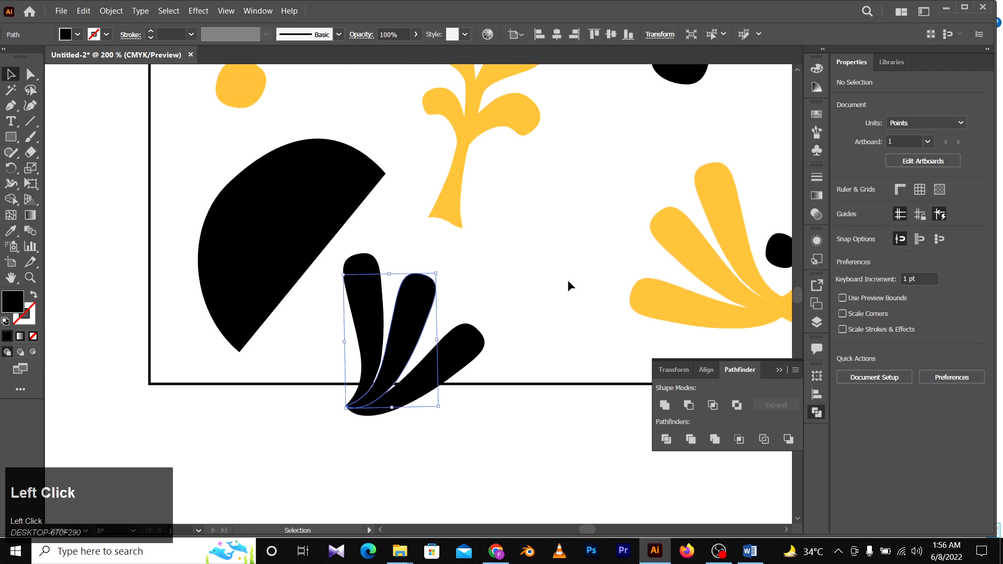
key(i)
click(684, 244)
key(v)
click(513, 289)
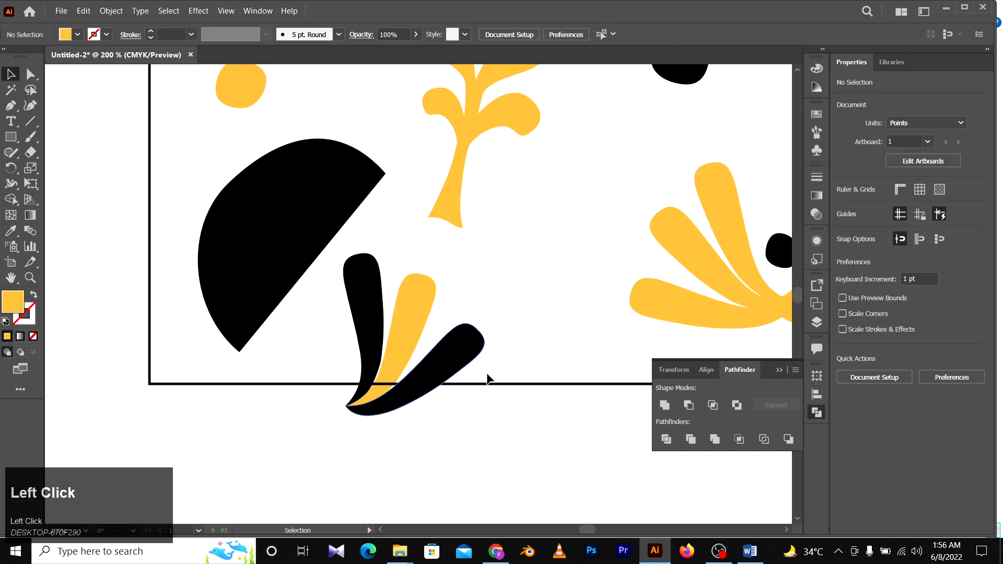
Bring the black five-finger leaf motif from the spare motifs onto the artboard beside the square's right edge.
drag(410, 261, 319, 264)
drag(442, 272, 440, 360)
drag(439, 359, 398, 333)
drag(487, 362, 420, 351)
drag(479, 256, 475, 299)
key(z)
drag(557, 245, 525, 251)
drag(645, 331, 481, 308)
drag(513, 316, 324, 299)
drag(563, 277, 390, 361)
drag(467, 354, 324, 358)
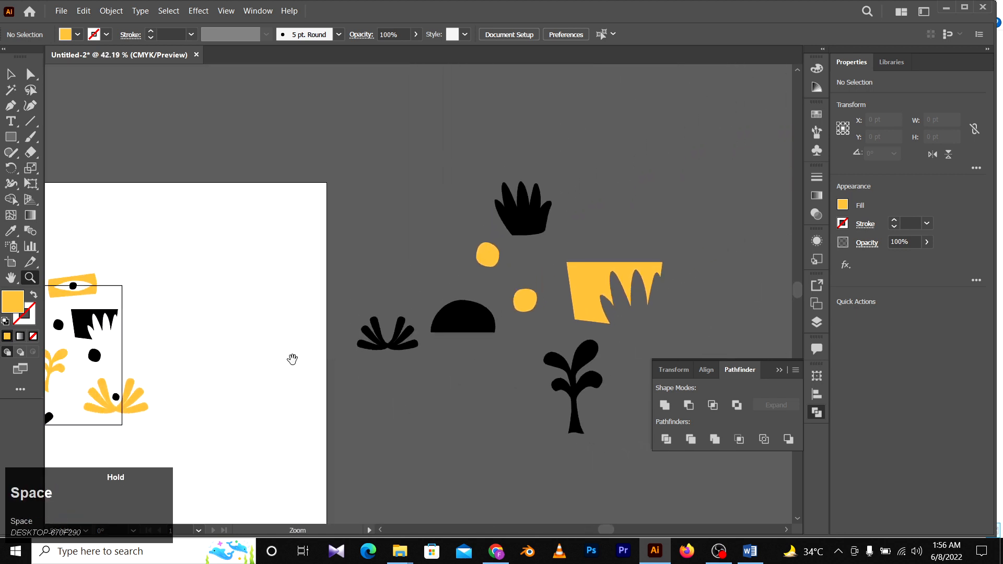
drag(257, 380, 493, 271)
drag(634, 242, 603, 298)
drag(722, 195, 343, 328)
Scale the black five-finger motif down to about 46 by 44 pt, place it below the yellow plant, and shift the plant up slightly.
key(z)
drag(157, 335, 337, 251)
key(v)
click(618, 309)
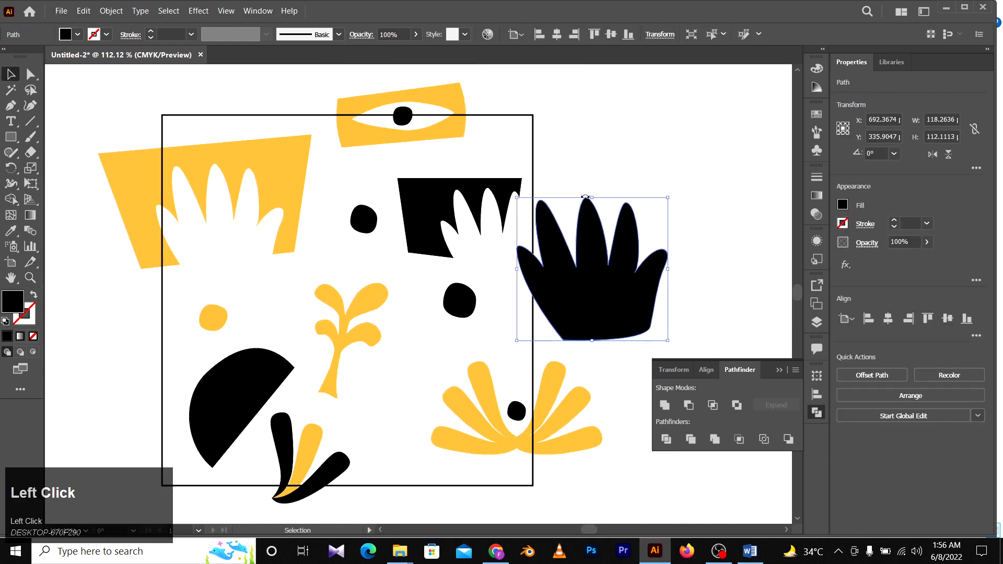
drag(585, 197, 592, 241)
drag(594, 290, 374, 404)
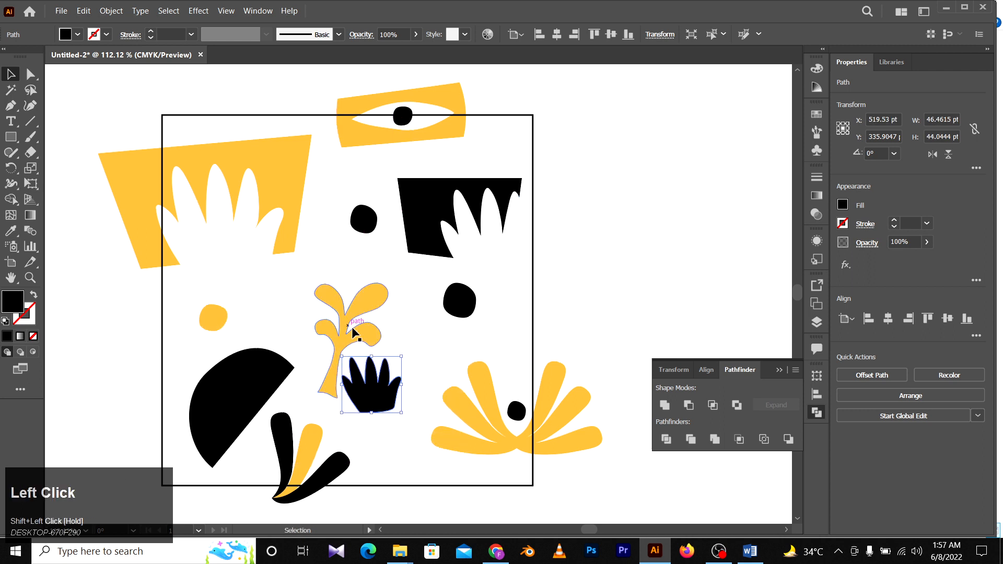
drag(354, 333, 350, 310)
drag(370, 410, 371, 429)
Rotate the black five-finger motif clockwise so its fingers lean to the right.
click(407, 365)
click(383, 409)
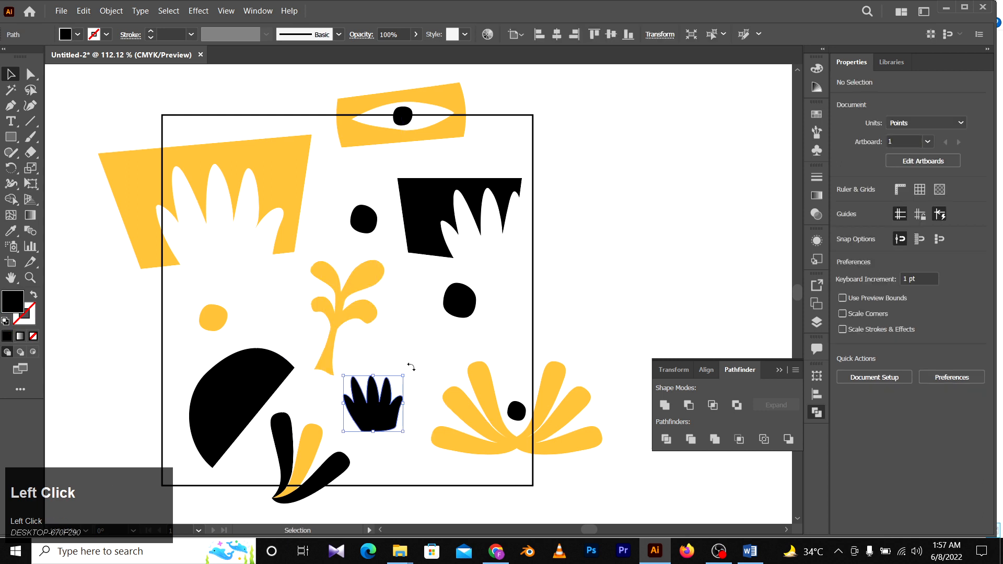
click(414, 377)
click(387, 403)
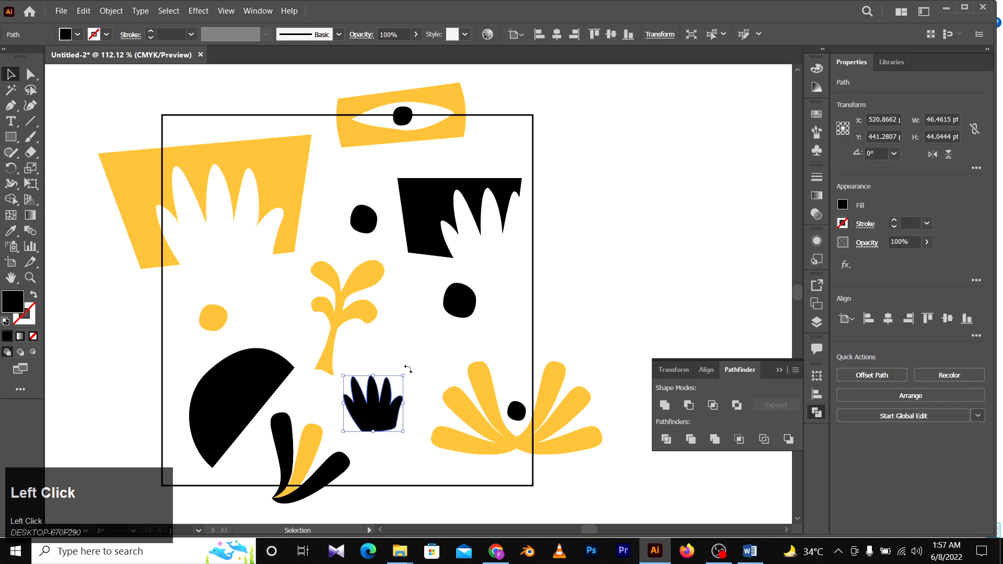
drag(405, 366, 418, 393)
Move the black semicircle outward so it overlaps the square's left edge.
key(space)
drag(329, 398, 437, 374)
drag(338, 377, 272, 398)
key(space)
Enlarge the black five-finger motif and move the yellow plant down across the square's bottom edge.
drag(573, 273, 589, 294)
drag(576, 354, 466, 306)
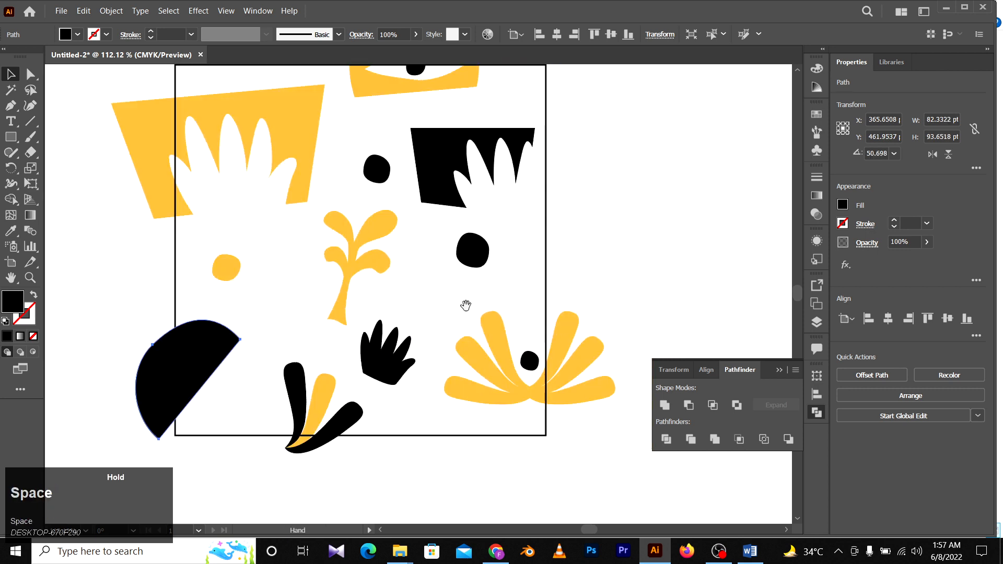
drag(386, 366, 393, 344)
drag(346, 264, 397, 446)
drag(372, 385, 411, 401)
Move the three-leaf fan up beside the yellow dot and scale it down to about 52 by 60 pt.
click(358, 415)
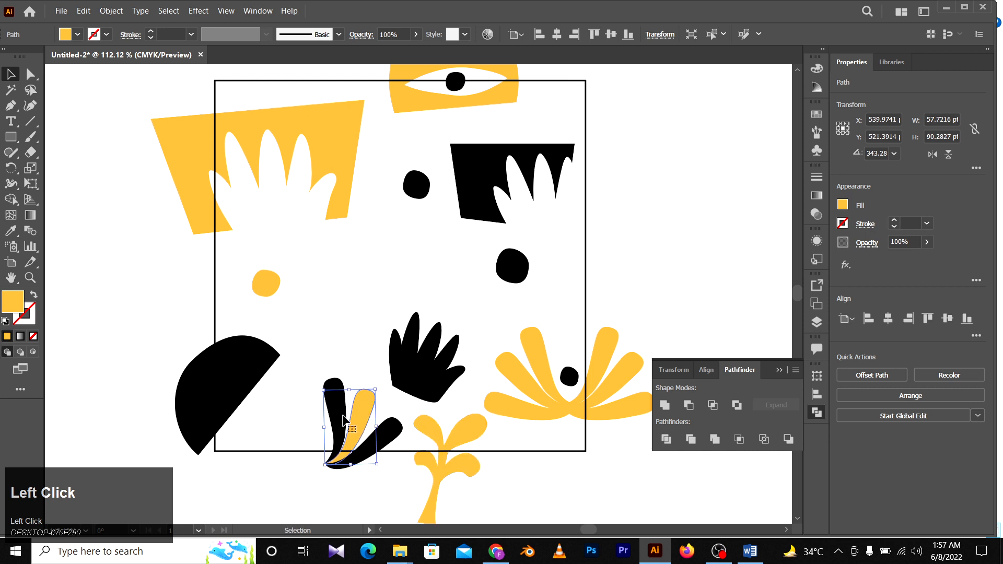
shift+click(392, 442)
drag(391, 442, 358, 401)
drag(369, 336, 366, 268)
drag(367, 275, 376, 311)
drag(457, 279, 397, 259)
drag(492, 315, 437, 297)
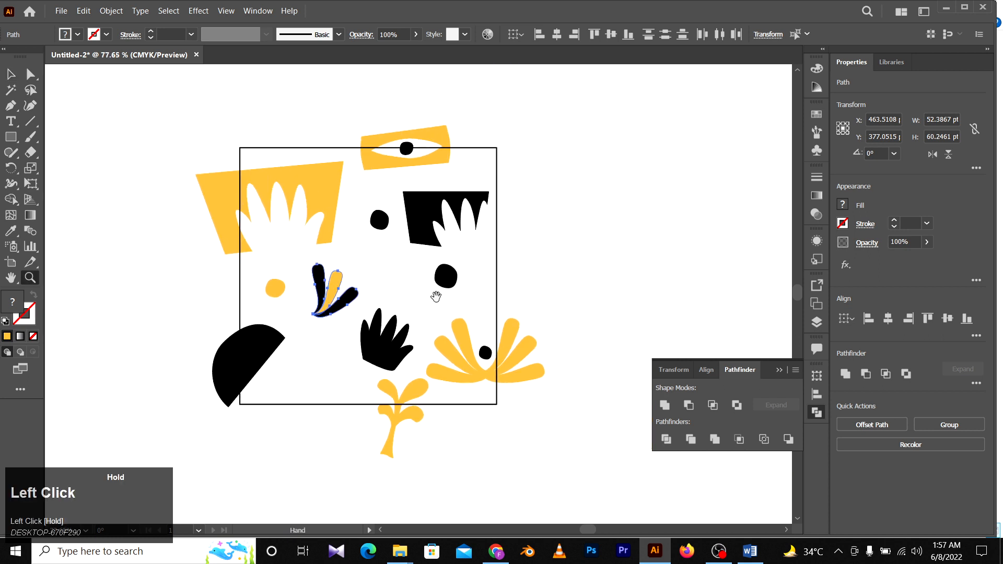
Try to duplicate the square with all its motifs one tile height upward, and undo the attempt.
key(v)
drag(400, 405, 389, 424)
key(ctrl+z)
click(396, 422)
alt+shift+click(390, 425)
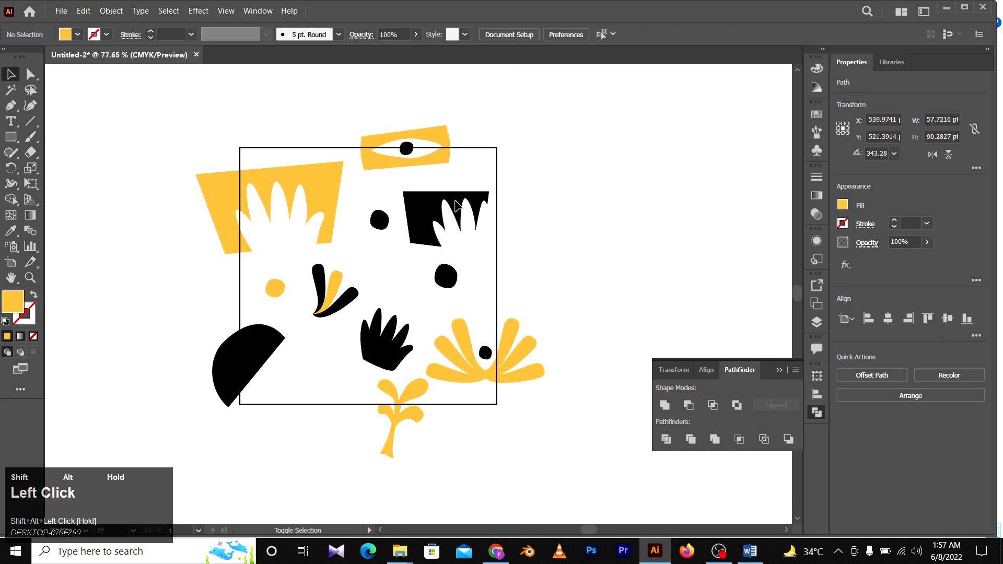
drag(197, 466, 196, 466)
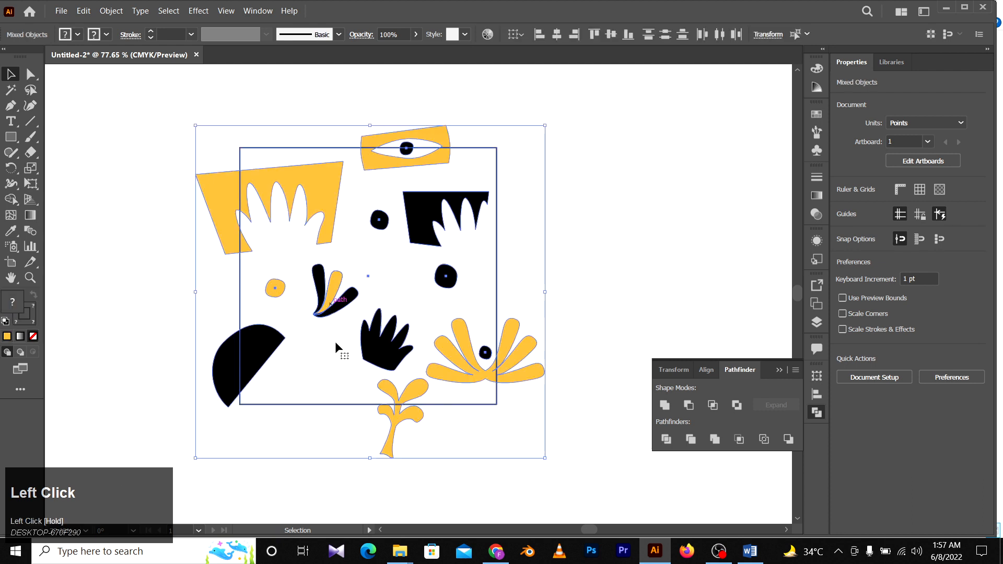
drag(356, 405, 414, 150)
key(ctrl+z)
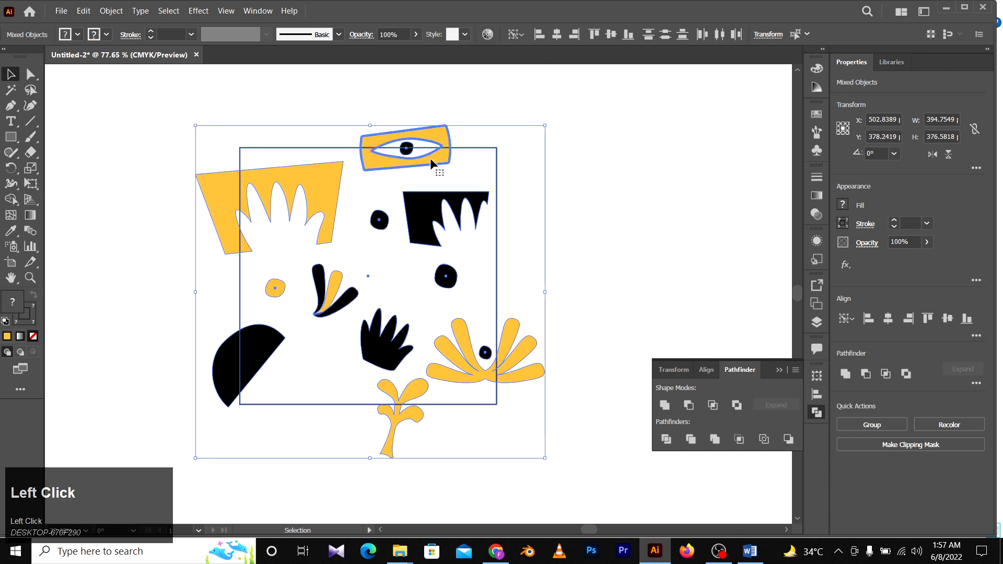
Move the yellow eye motif together with its black dot to the square's top-right corner.
click(455, 152)
click(431, 156)
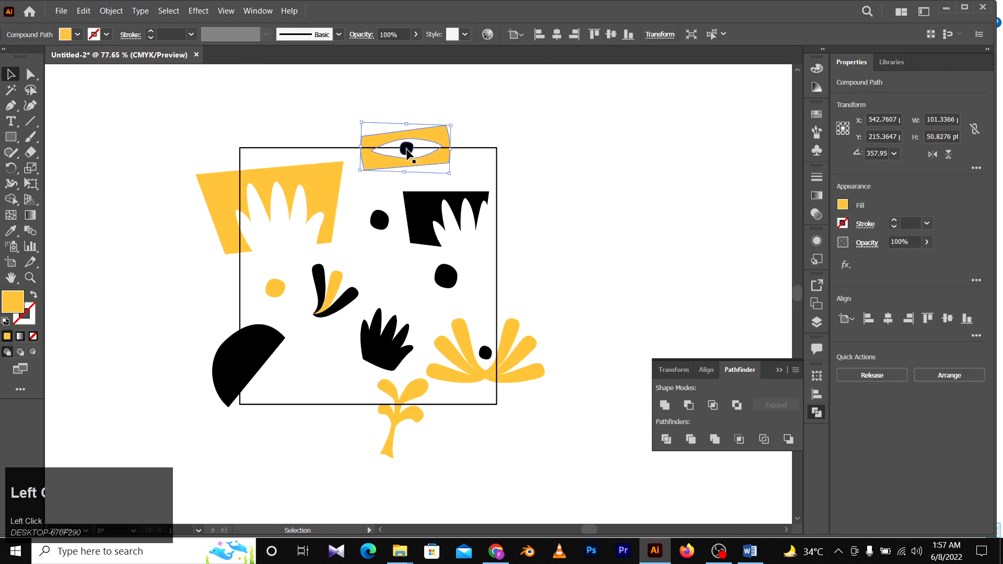
shift+click(414, 163)
click(479, 101)
click(413, 148)
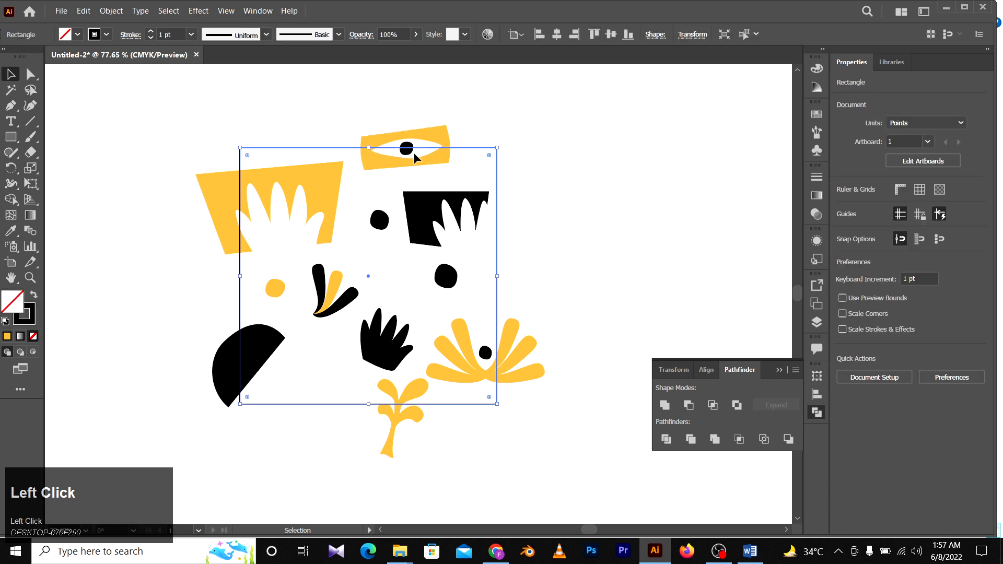
click(416, 144)
click(427, 151)
shift+click(410, 152)
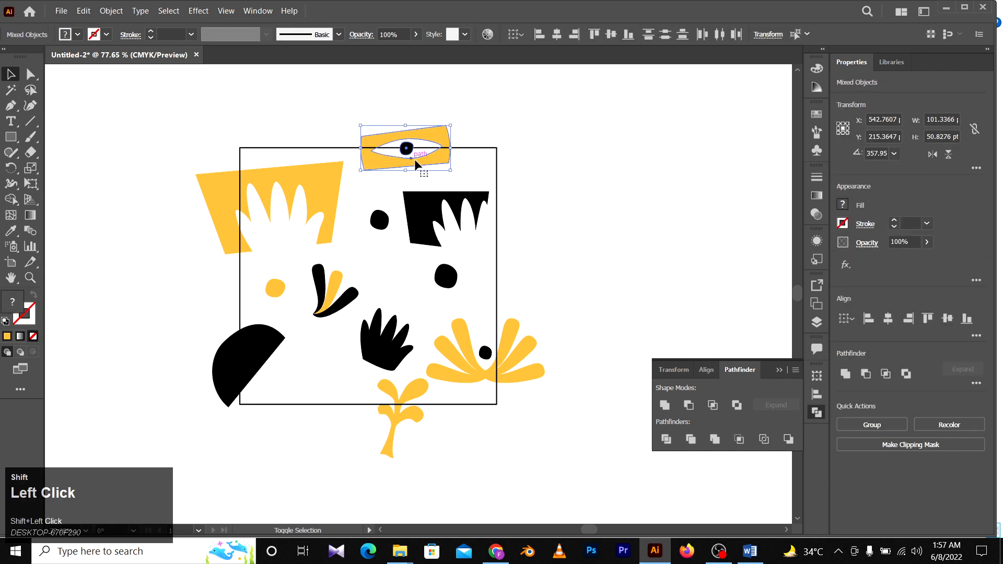
drag(416, 158, 508, 162)
Move the black semicircle up along the square's left edge and the yellow dot down beside its flat side.
drag(255, 343, 246, 283)
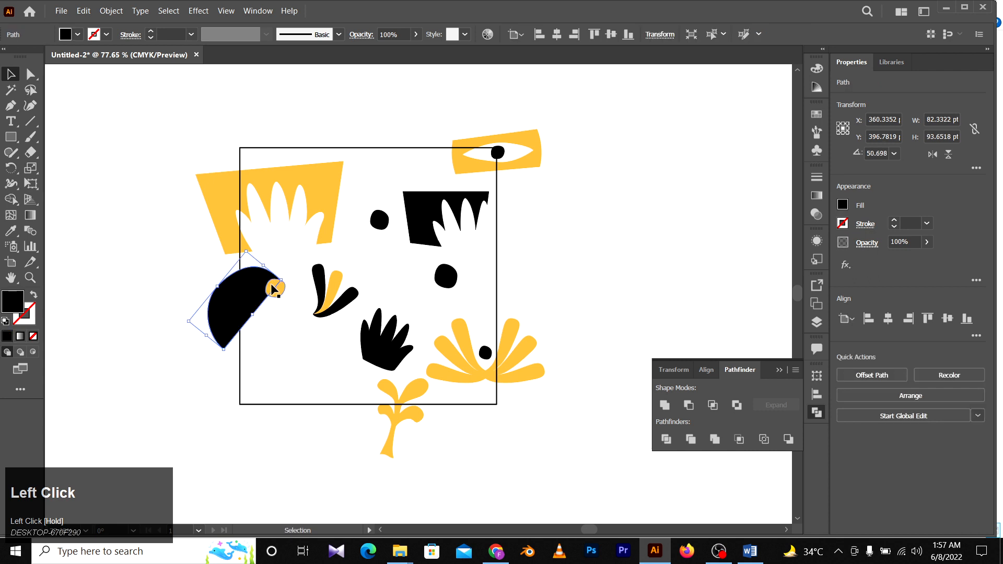
drag(288, 322, 284, 322)
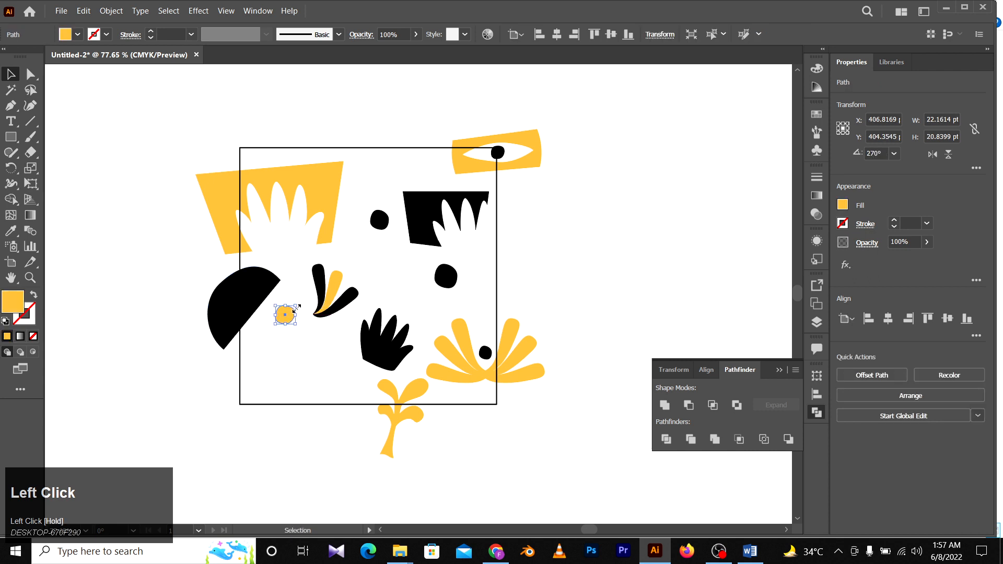
click(612, 273)
Try to duplicate the square with all its motifs one tile width to the right, and undo the copy.
key(space)
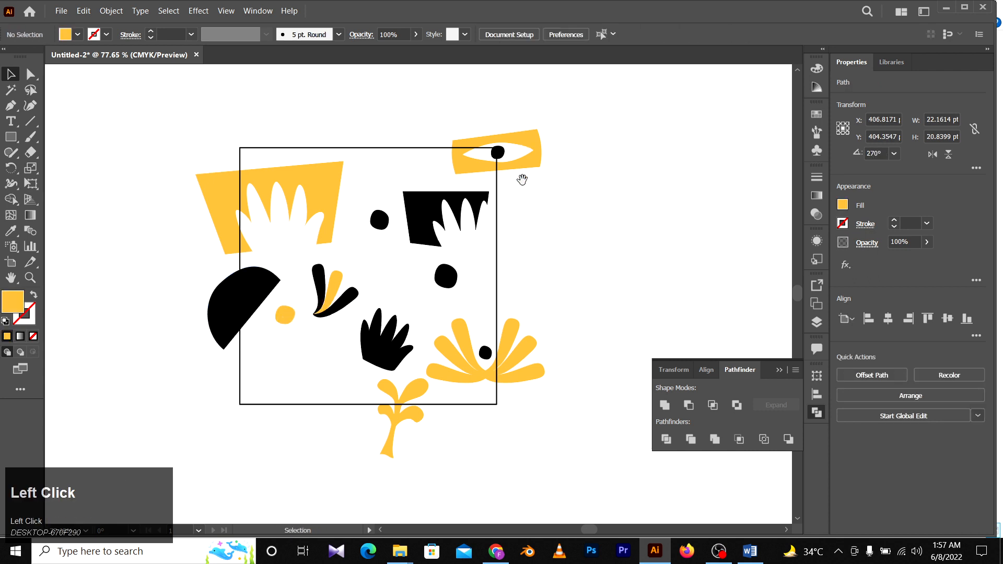
drag(522, 180, 519, 217)
key(ctrl+a)
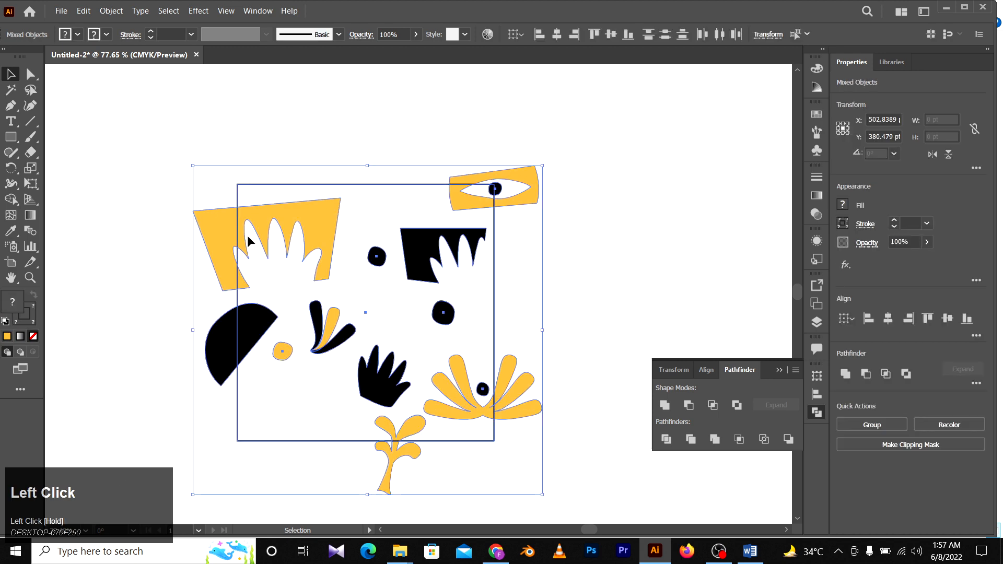
drag(237, 233, 494, 238)
key(ctrl+z)
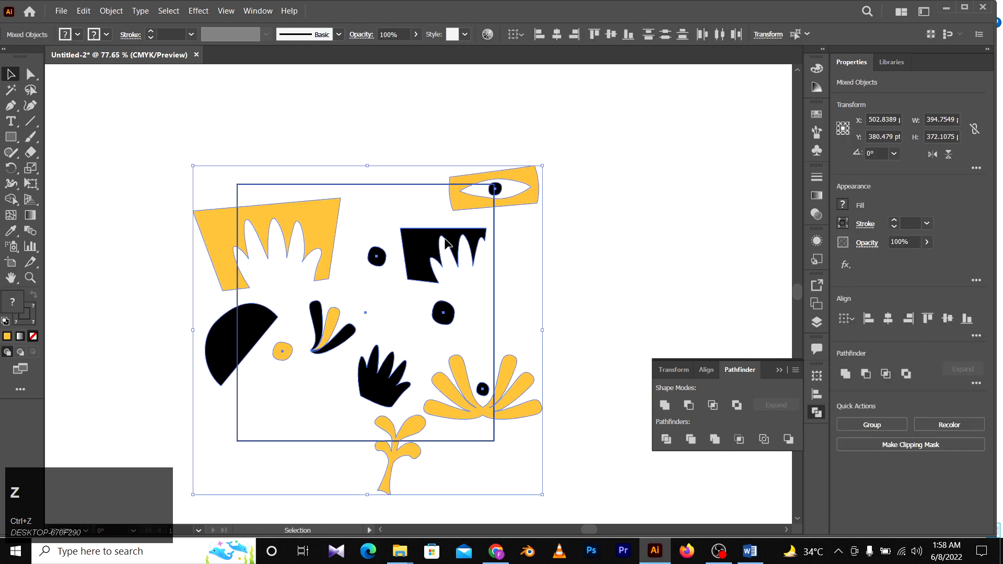
Move the black cut-out block left beside the yellow one and the small black dot down below it.
click(410, 212)
drag(420, 244, 366, 233)
drag(387, 276, 392, 320)
Duplicate the square with all its motifs to the right so the copy shares the original square's right edge.
drag(563, 133, 175, 469)
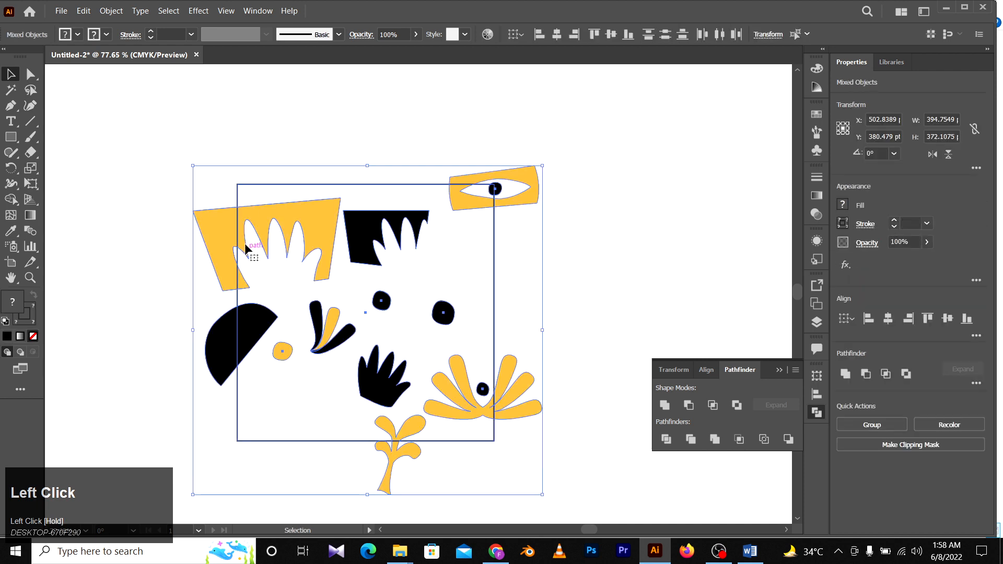
drag(237, 234, 494, 238)
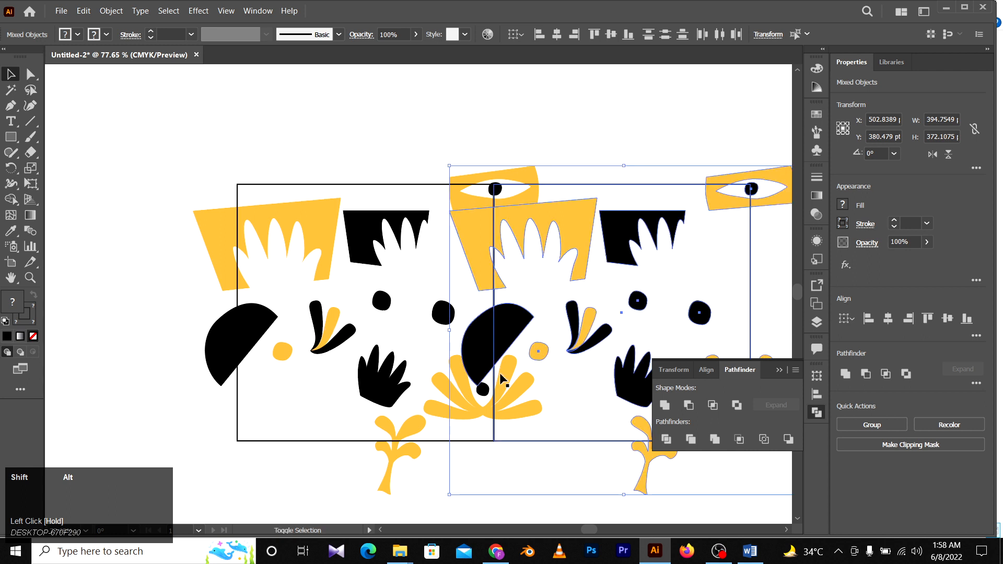
Scale the yellow leaf fan and its dot on the shared edge down to about 105.5 by 57.5 pt and nudge them clear of the semicircle.
key(h)
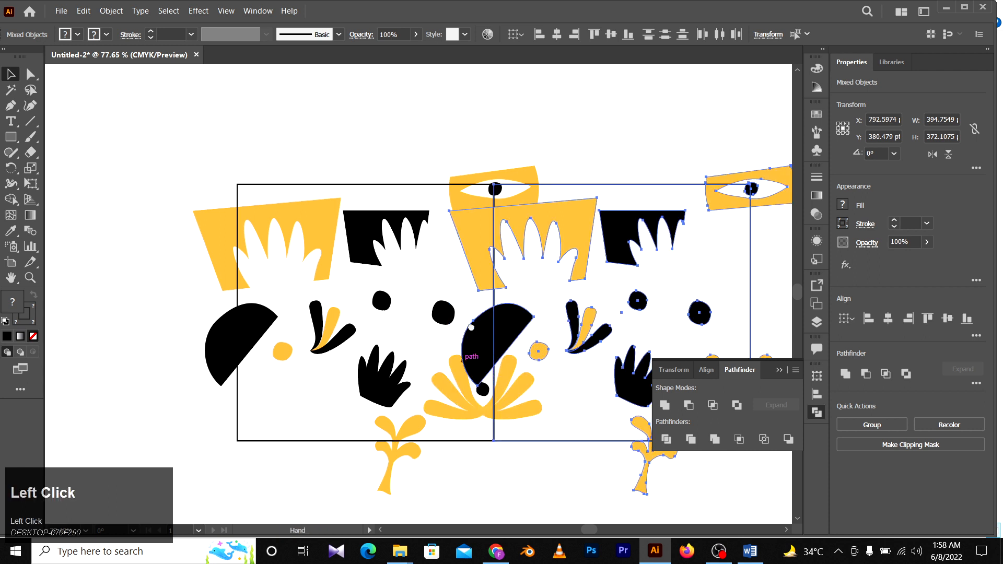
drag(466, 364, 409, 311)
key(v)
mouse_move(429, 360)
mouse_down()
mouse_move(427, 371)
mouse_move(428, 349)
mouse_up()
shift+click(424, 372)
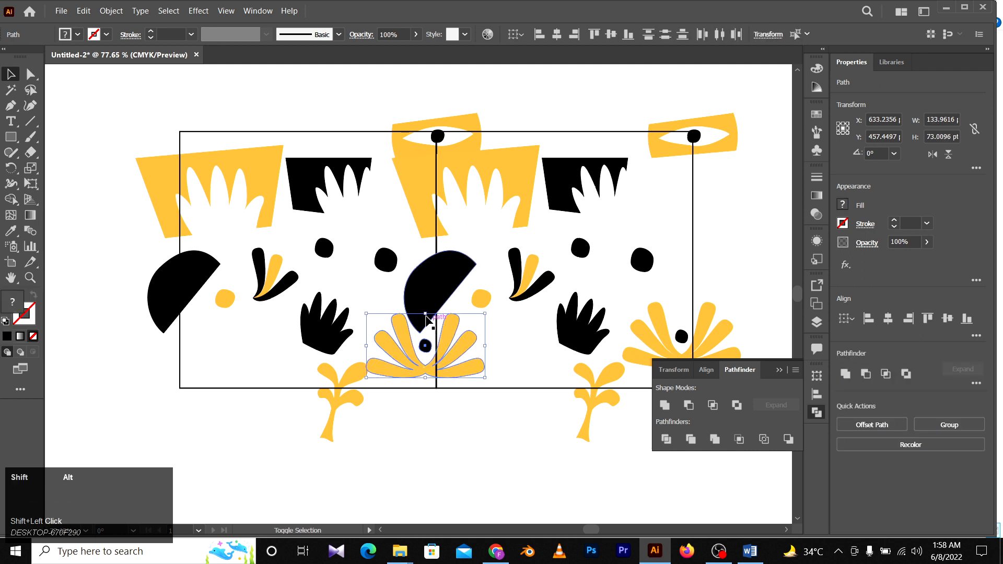
drag(426, 313, 427, 319)
drag(439, 362, 439, 366)
click(464, 423)
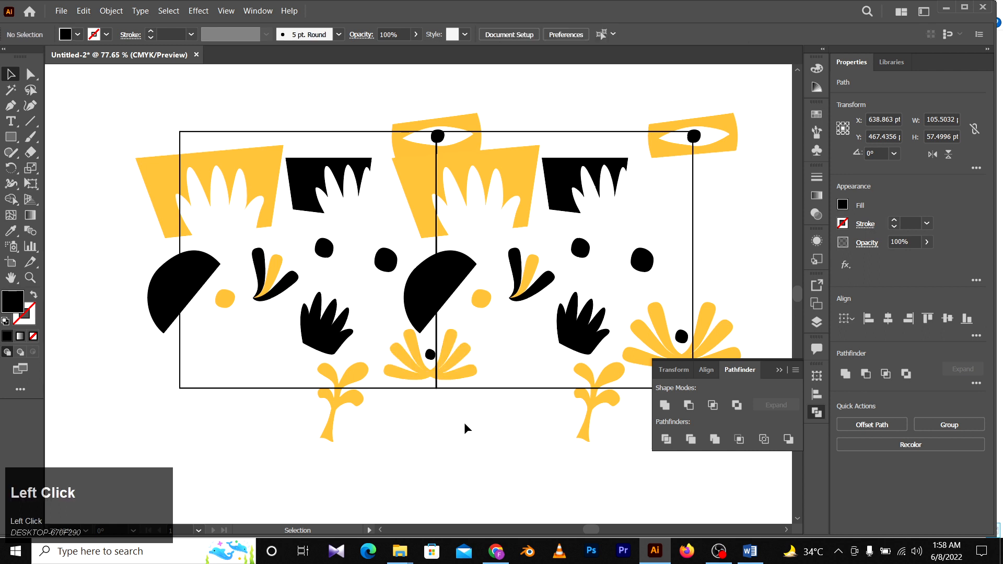
Scale the black semicircle on the shared edge down to about 77 by 88 pt and nudge it up slightly.
drag(465, 423, 397, 444)
drag(386, 405, 401, 412)
click(413, 291)
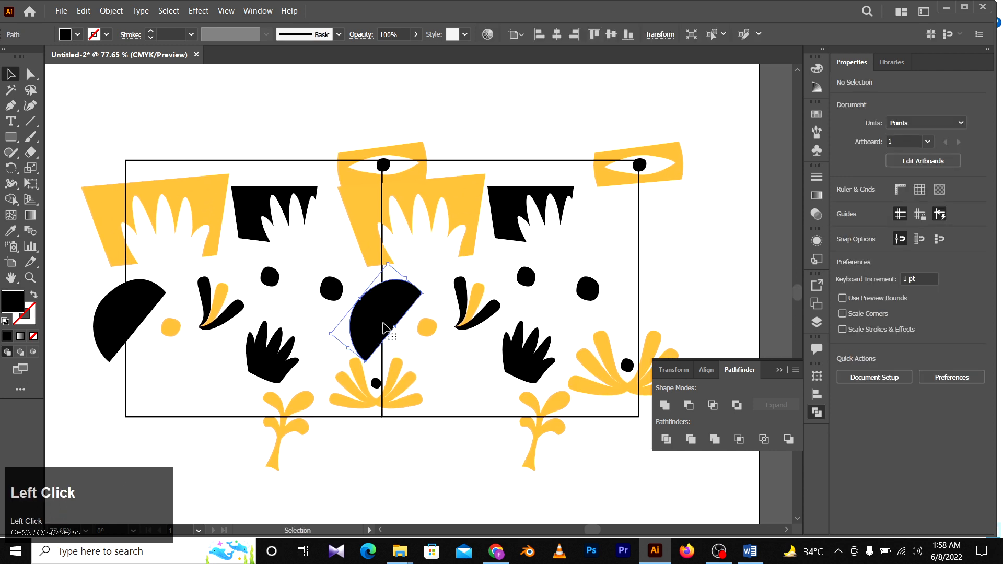
drag(408, 278, 405, 282)
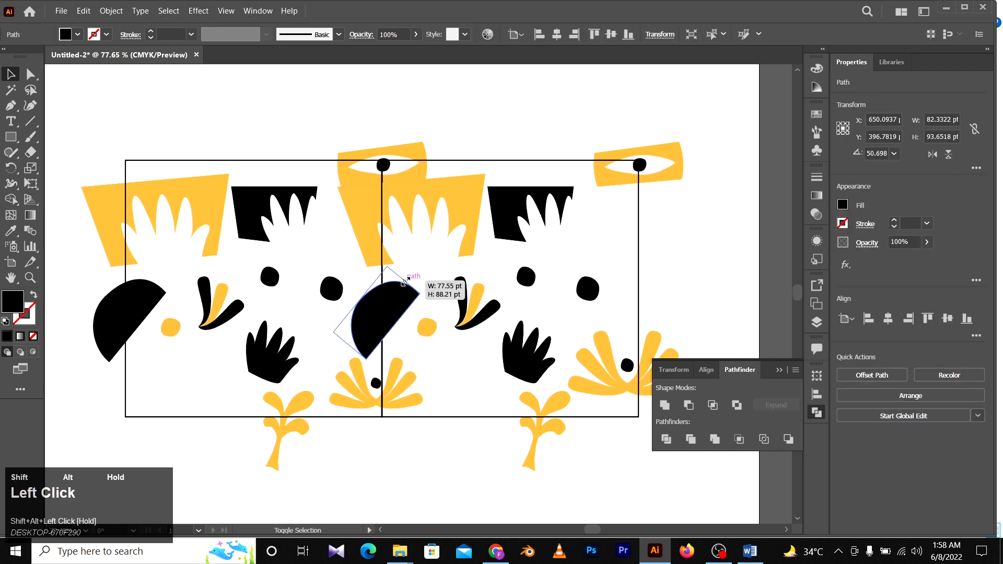
drag(386, 314, 385, 311)
Move the eye motif and its dot from the shared top corner to the first square's lower left edge, below the semicircle.
drag(439, 291, 439, 330)
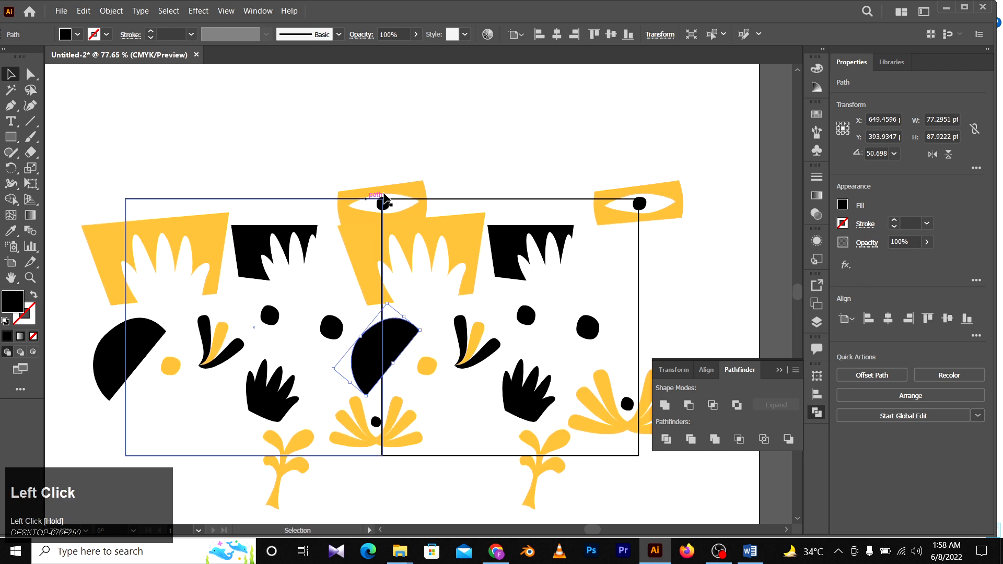
drag(376, 201, 451, 187)
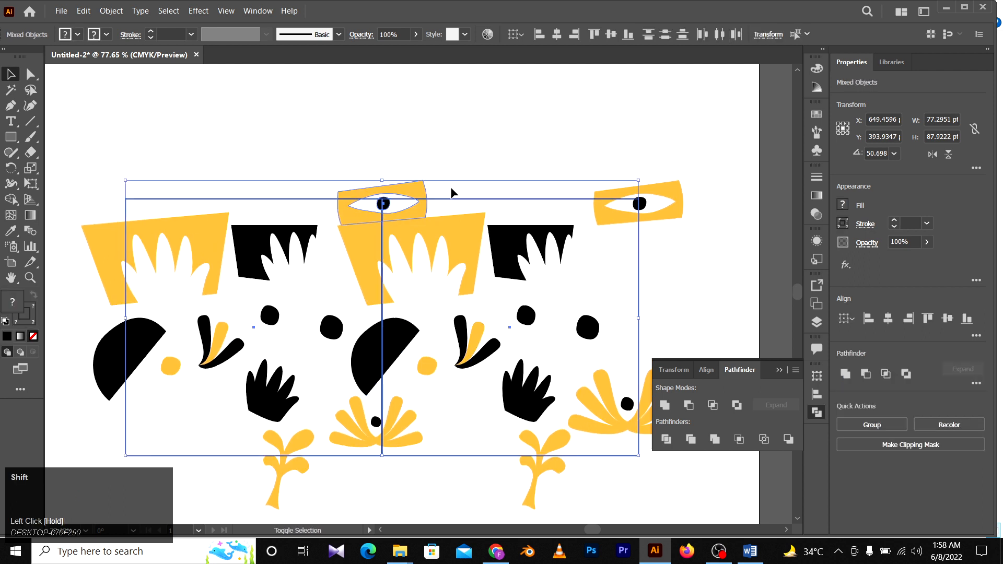
shift+click(317, 200)
drag(385, 208, 155, 438)
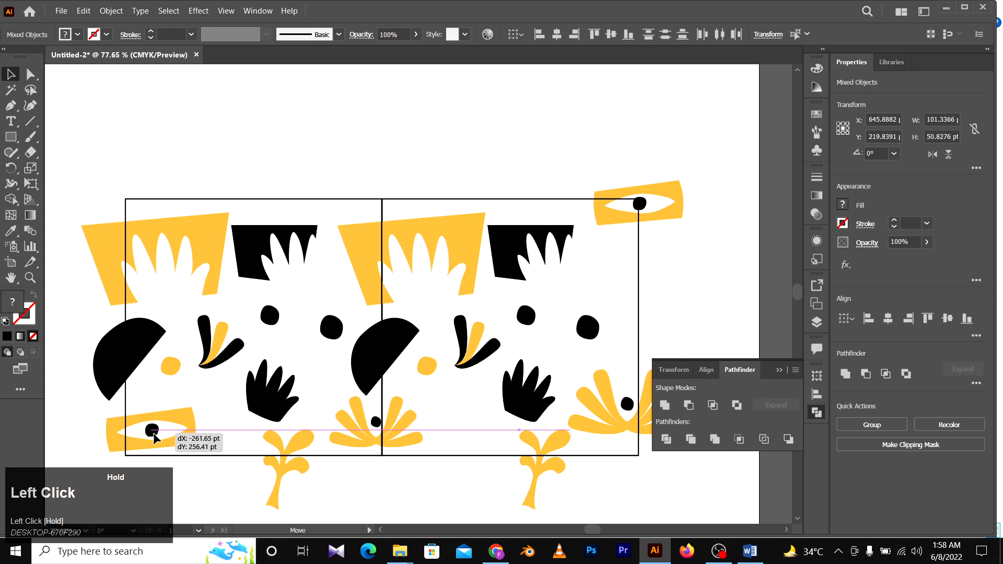
drag(152, 439, 152, 439)
Rotate the eye motif and its dot to a steep slant and place them across the second square's bottom edge beside the yellow plant.
key(space)
drag(252, 332, 349, 325)
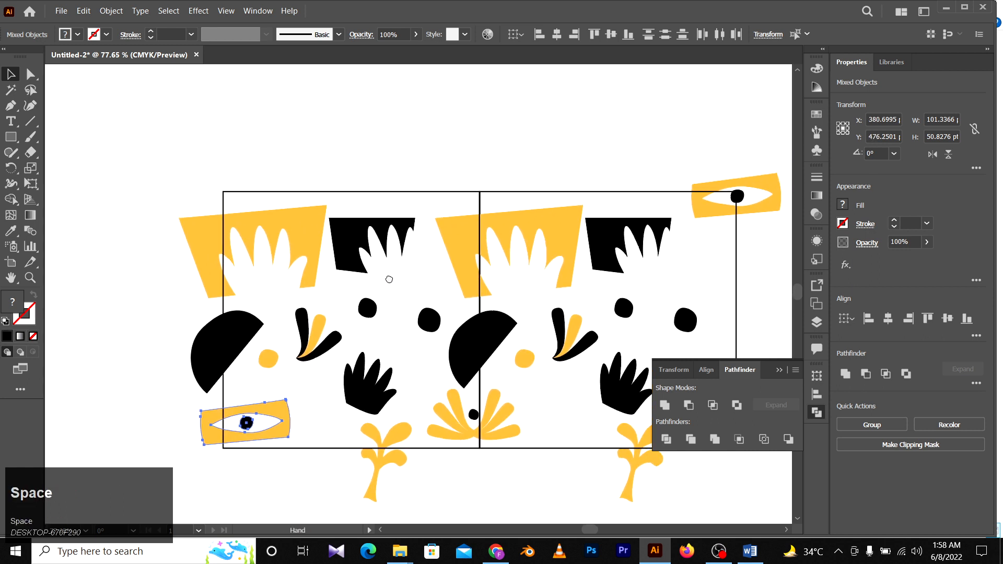
drag(390, 279, 255, 170)
drag(363, 353, 372, 340)
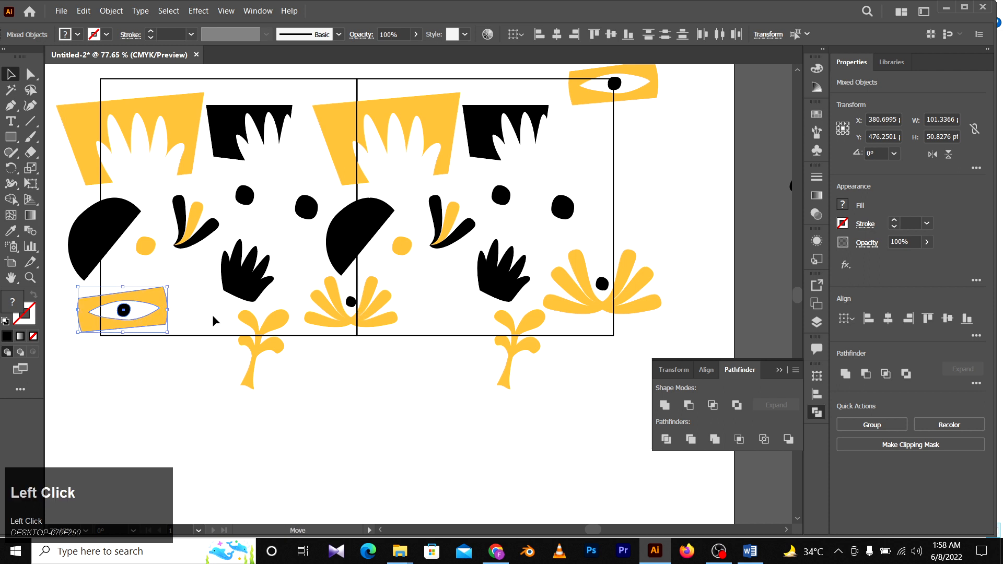
drag(157, 309, 390, 301)
drag(434, 390, 545, 272)
key(space)
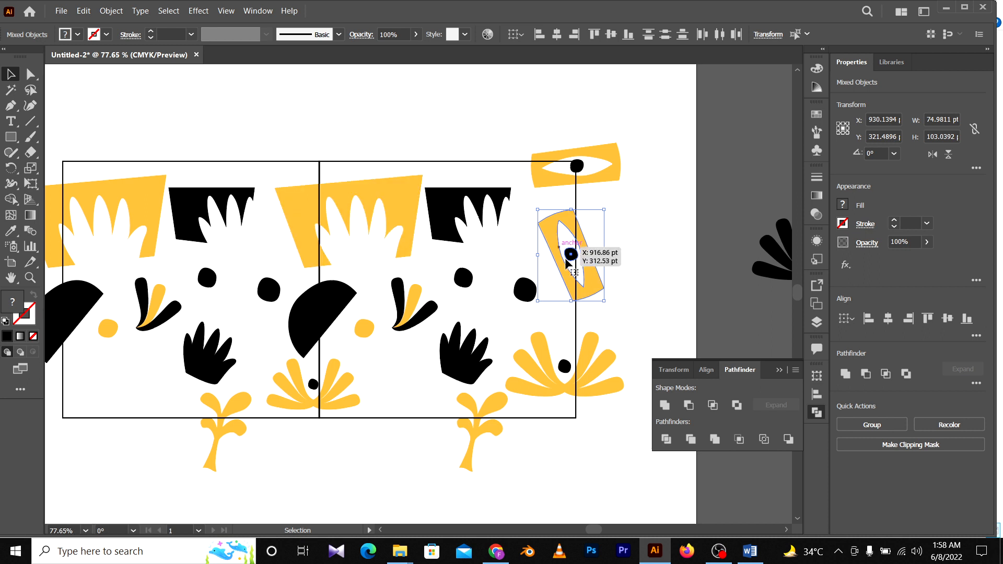
drag(593, 287, 423, 443)
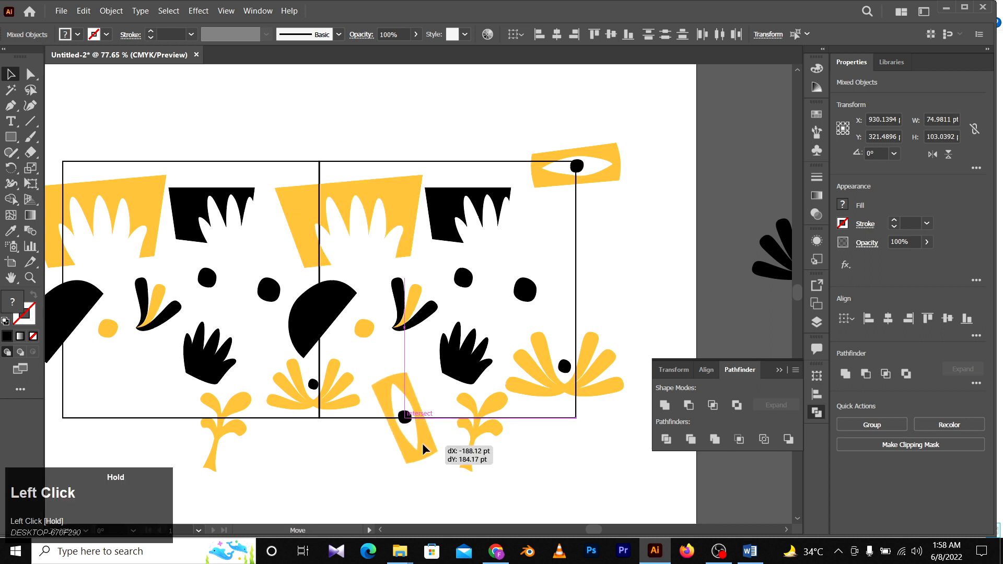
Delete the first square and the motifs around it, keeping the second square with its overlapping edge motifs.
key(space)
drag(410, 374, 423, 370)
scroll(365, 245, down, 2)
key(v)
drag(107, 121, 294, 415)
key(Delete)
Try to delete the motifs overlapping the remaining square's left edge, and undo the deletion.
drag(283, 237, 328, 382)
key(Delete)
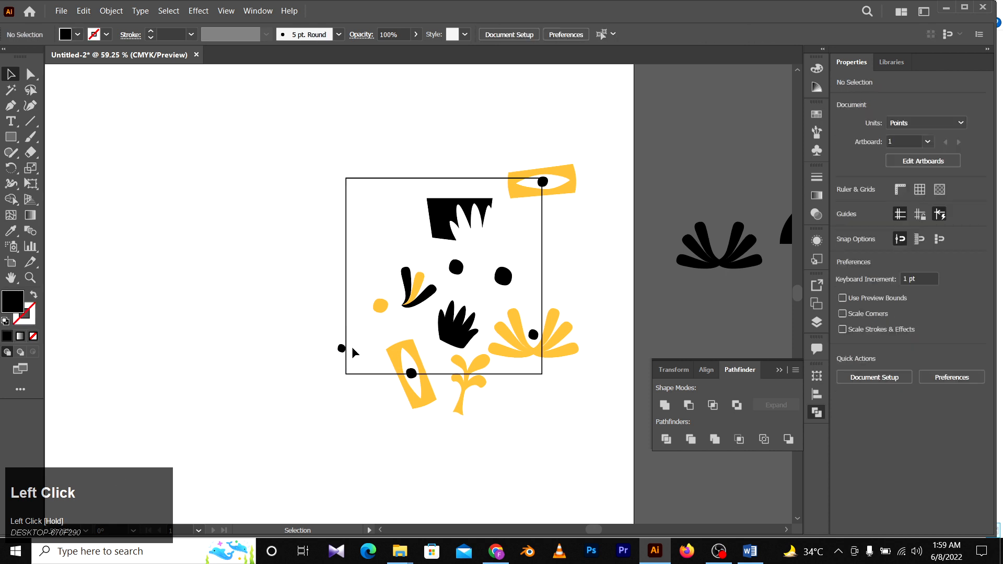
key(ctrl+z)
drag(435, 288, 364, 309)
key(v)
click(527, 212)
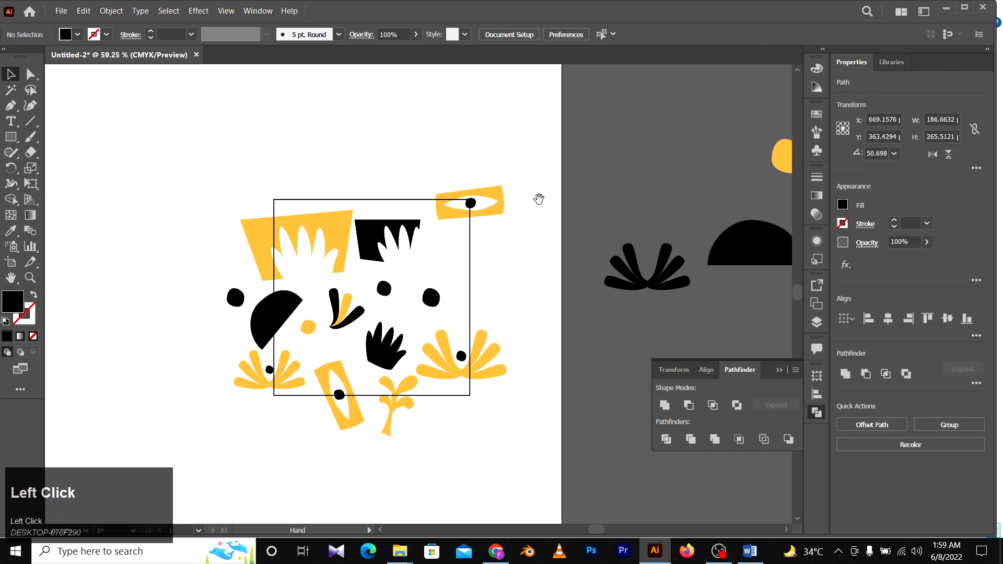
Delete the black dot lying outside the square's left edge, beside the semicircle.
drag(543, 142, 235, 472)
drag(340, 453, 541, 430)
click(319, 239)
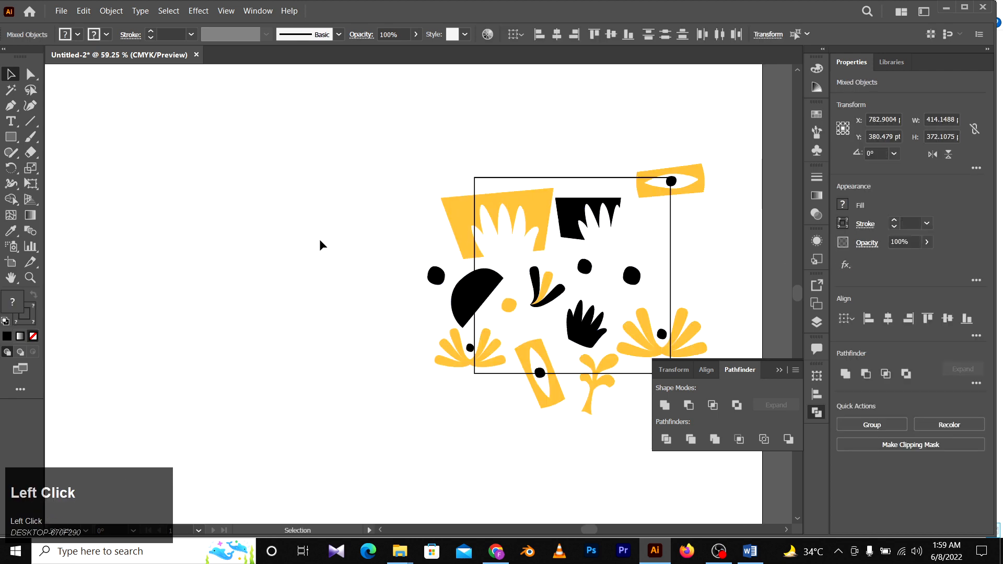
key(v)
drag(434, 277, 479, 275)
Select the square with all its motifs and move the whole set toward the artboard's left half.
drag(408, 125, 646, 283)
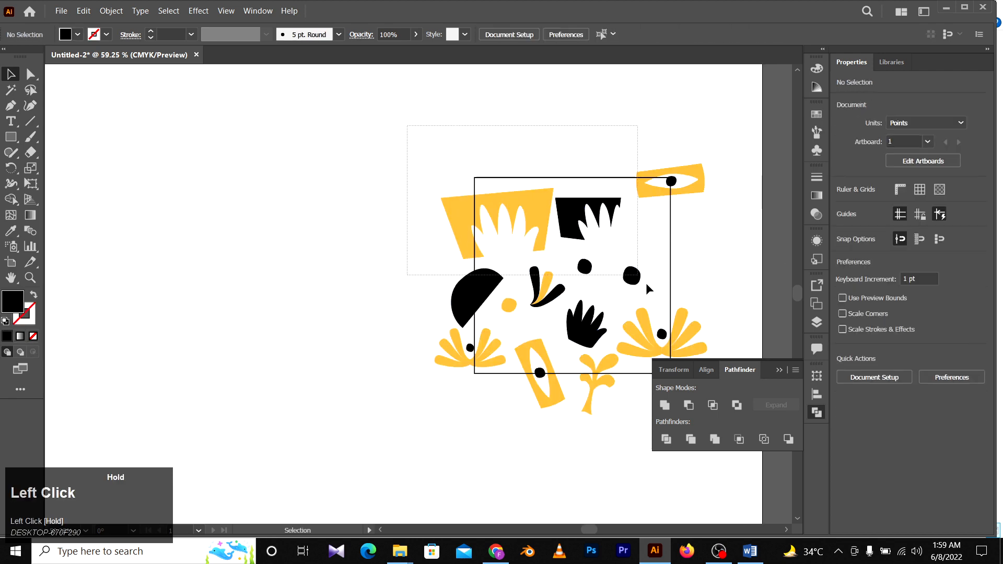
drag(674, 364, 421, 324)
key(ctrl+z)
drag(642, 256, 532, 270)
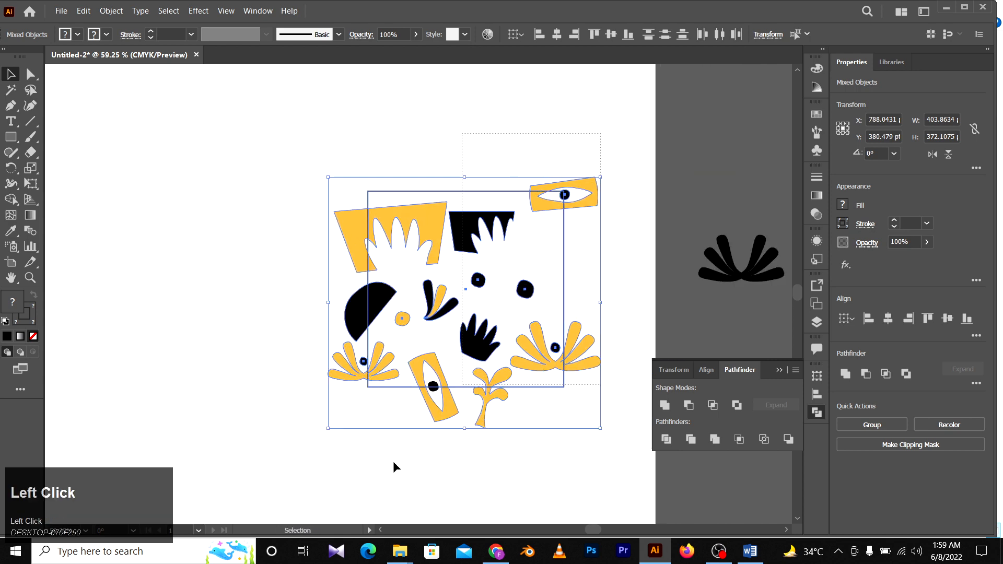
drag(424, 395, 316, 405)
drag(546, 299, 569, 221)
click(576, 252)
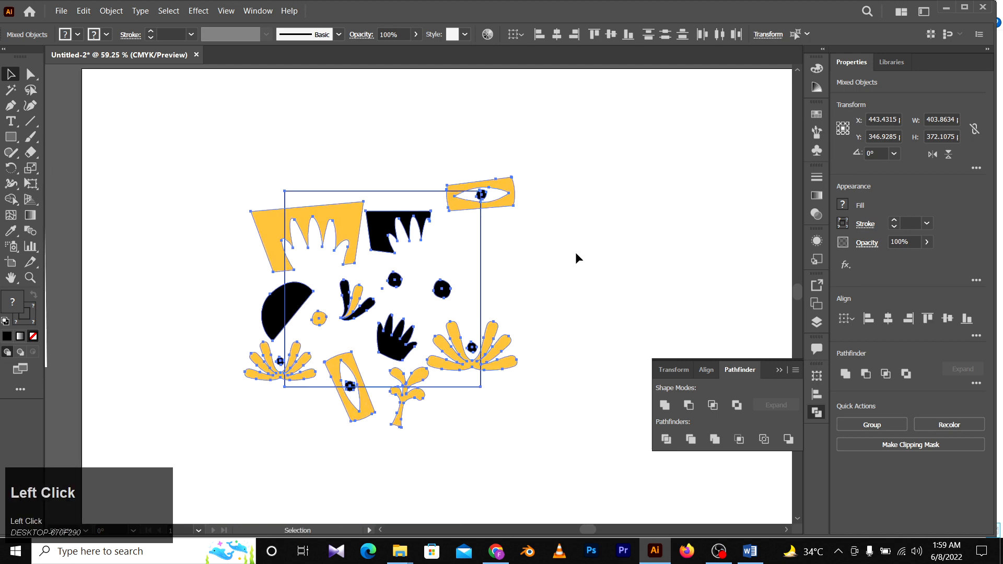
drag(246, 399, 283, 184)
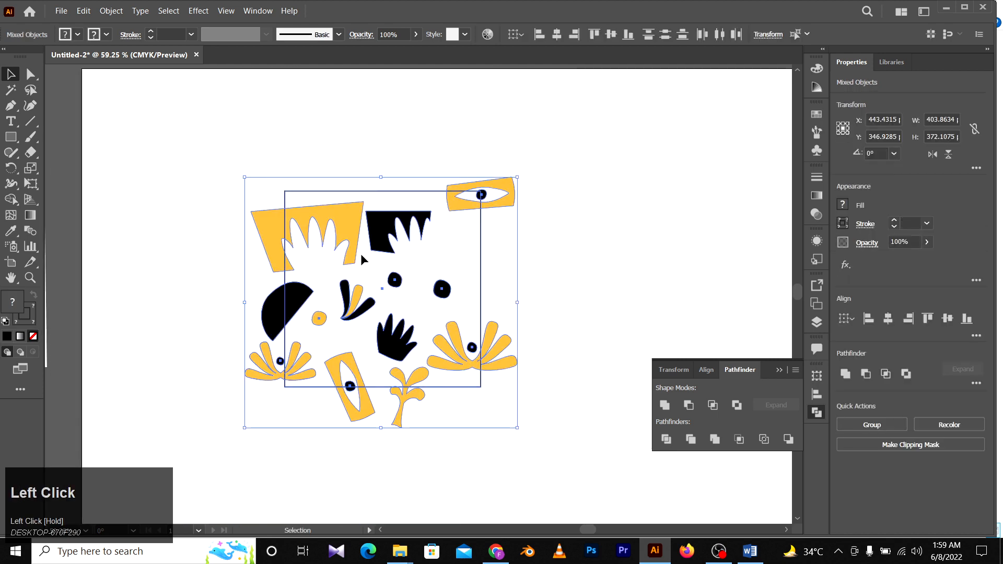
drag(350, 217, 492, 352)
key(ctrl+z)
Delete the yellow plant motif and its black dot crossing the square's right edge.
click(515, 368)
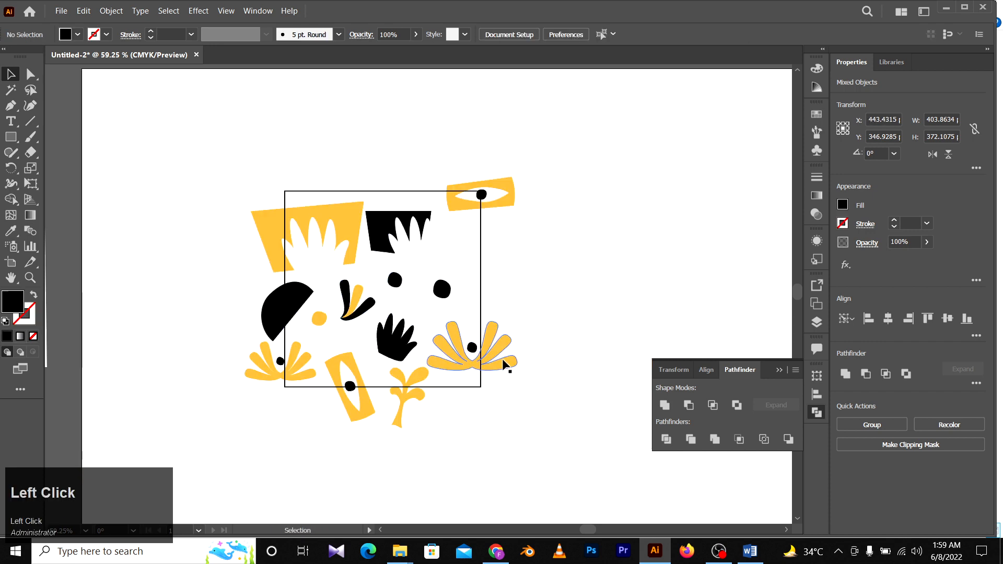
click(497, 359)
key(Delete)
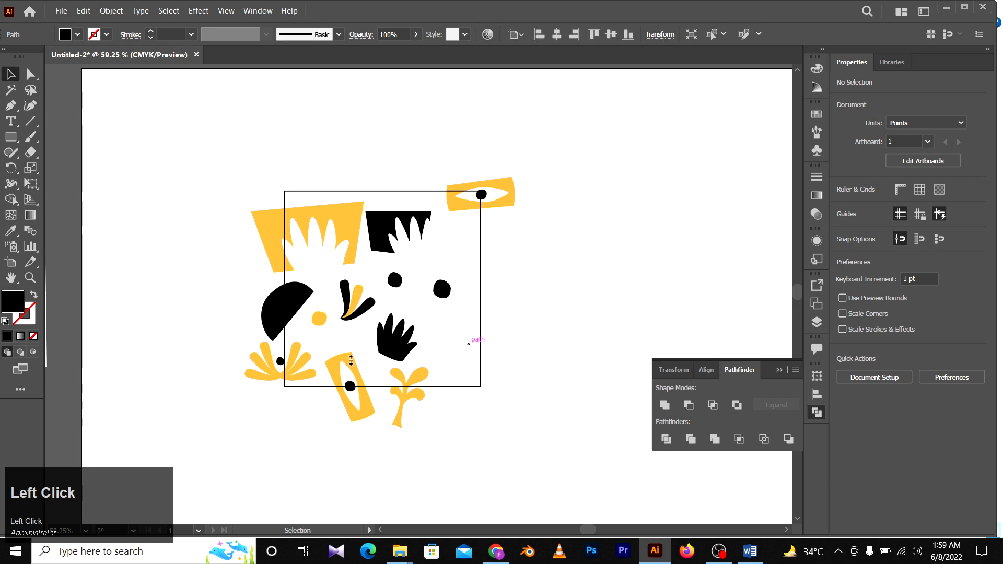
Try a copy of the square and its motifs about 292 pt to the right, and undo it.
drag(551, 128, 166, 479)
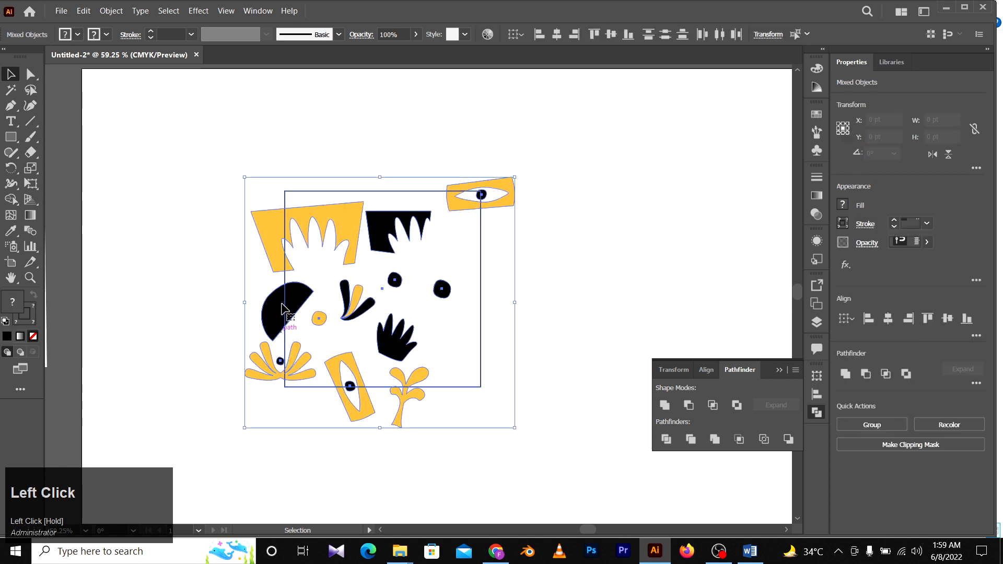
drag(273, 318, 469, 323)
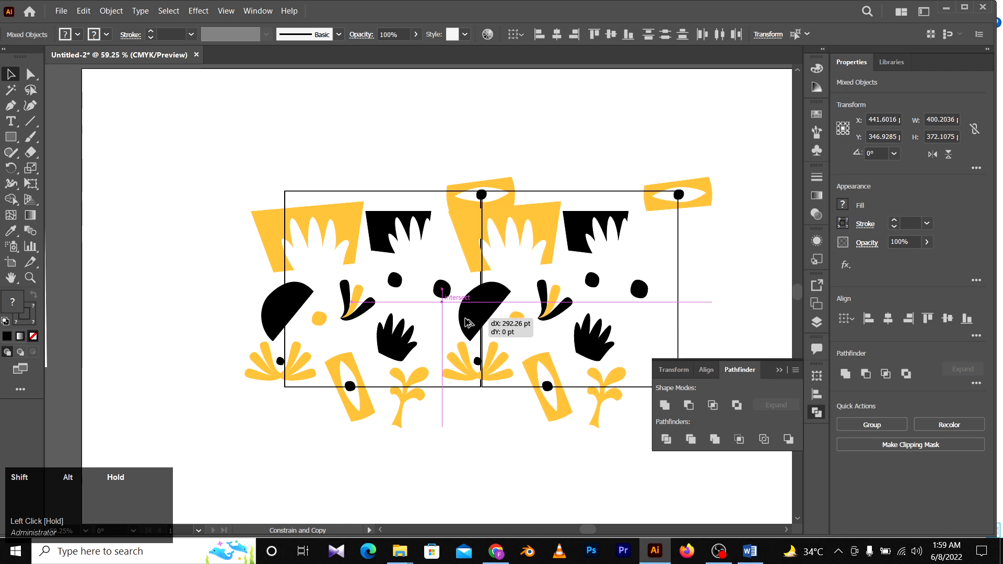
drag(465, 319, 465, 320)
key(ctrl+z)
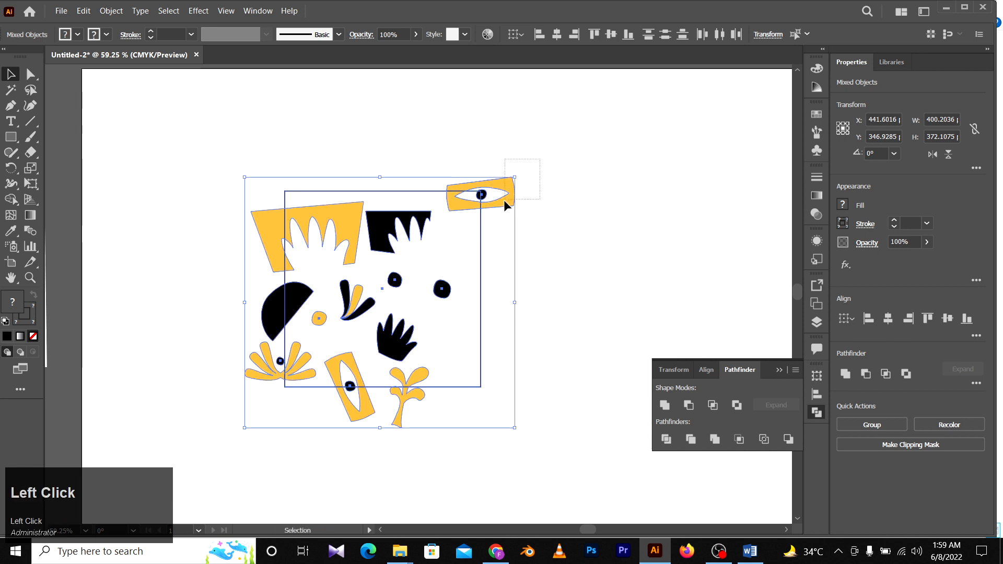
Try the eye motif from the square's top right corner, scaled down with its dot, outside the left edge, and delete both.
drag(505, 200, 491, 180)
click(541, 202)
click(482, 195)
shift+click(513, 200)
drag(453, 192, 241, 297)
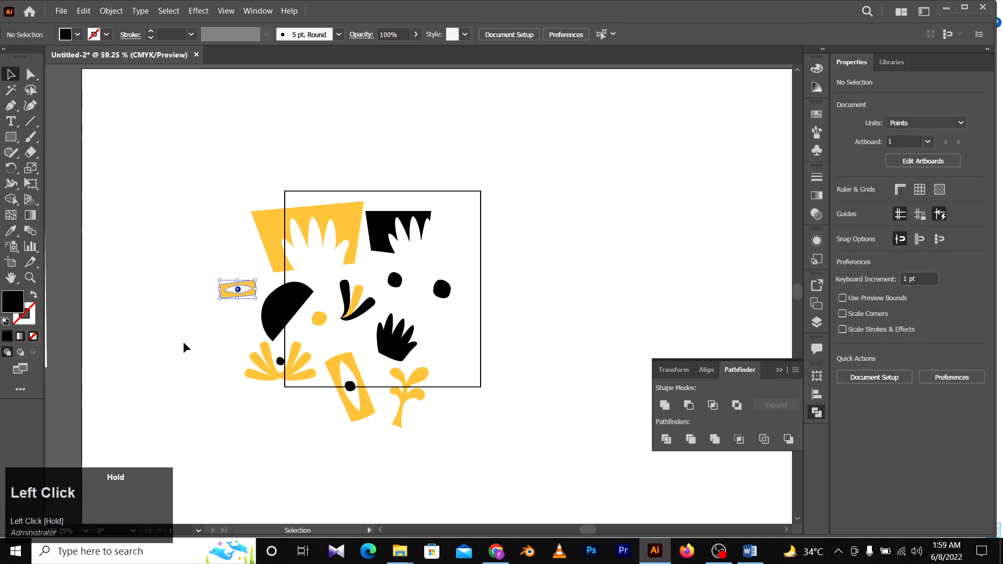
key(Delete)
Try duplicating the remaining square and motifs against its right edge, and undo the copy.
drag(583, 122, 220, 433)
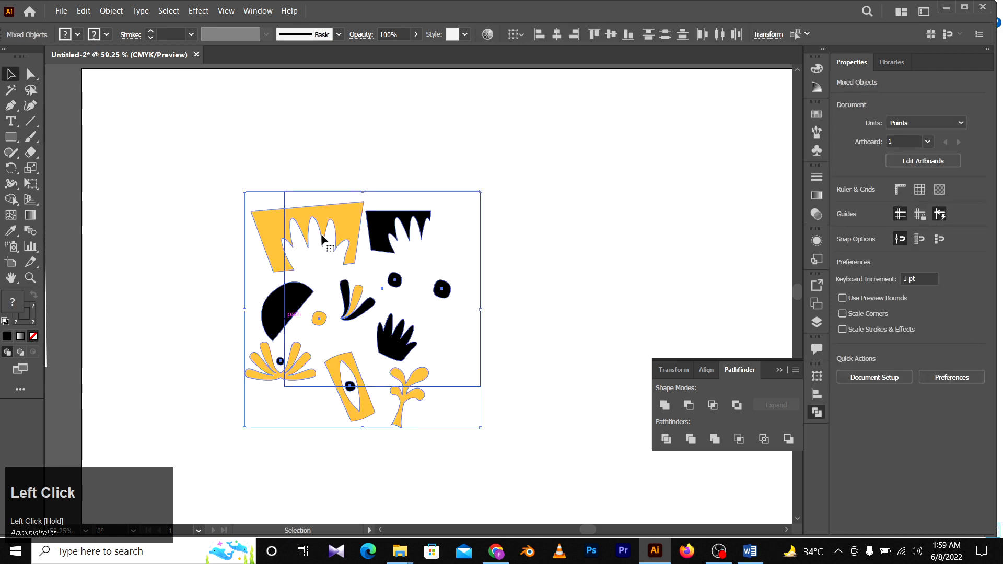
drag(321, 234, 526, 225)
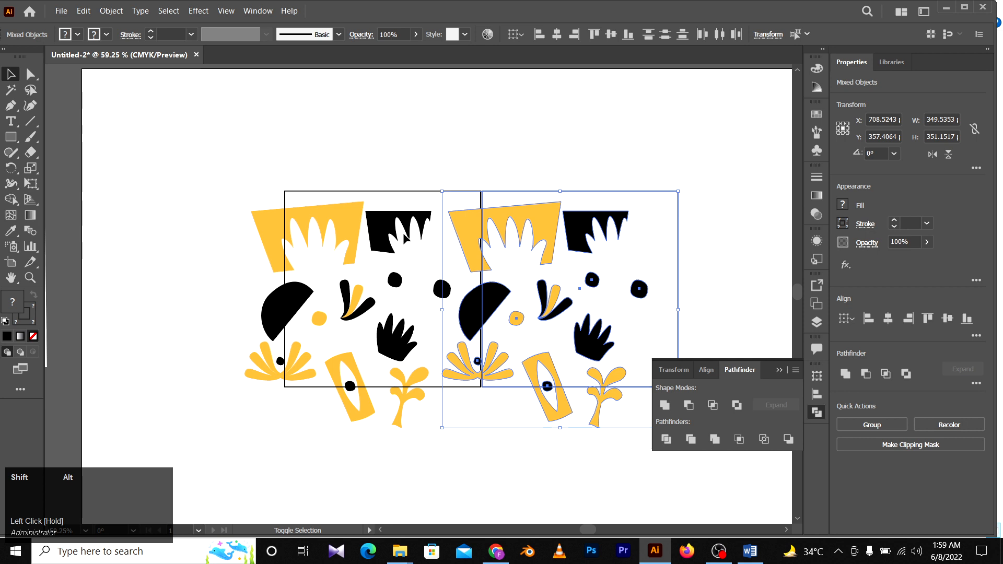
key(ctrl+z)
Duplicate the square with all its motifs directly below the original so the two squares share an edge.
drag(515, 147, 209, 463)
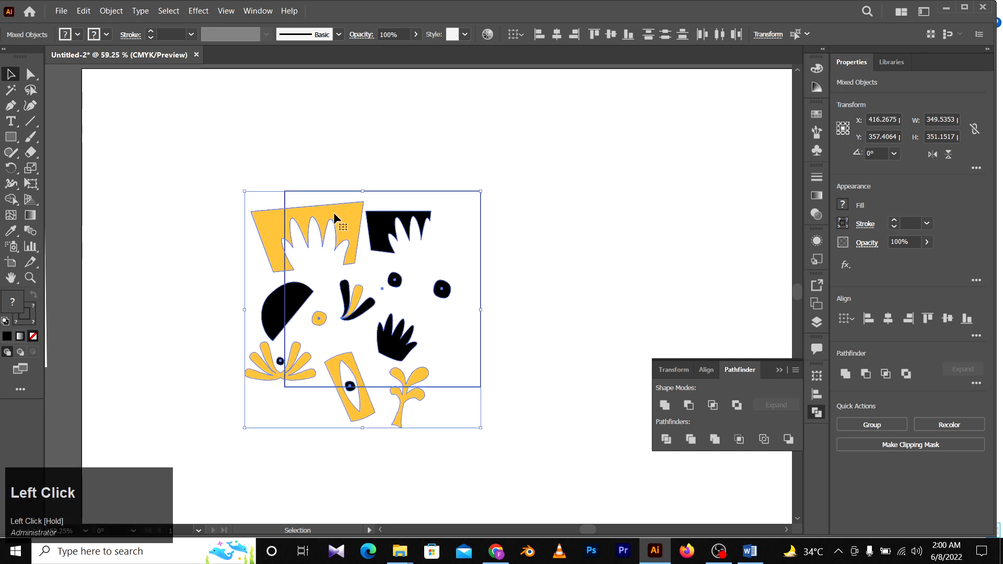
drag(333, 212, 322, 414)
drag(524, 385, 504, 256)
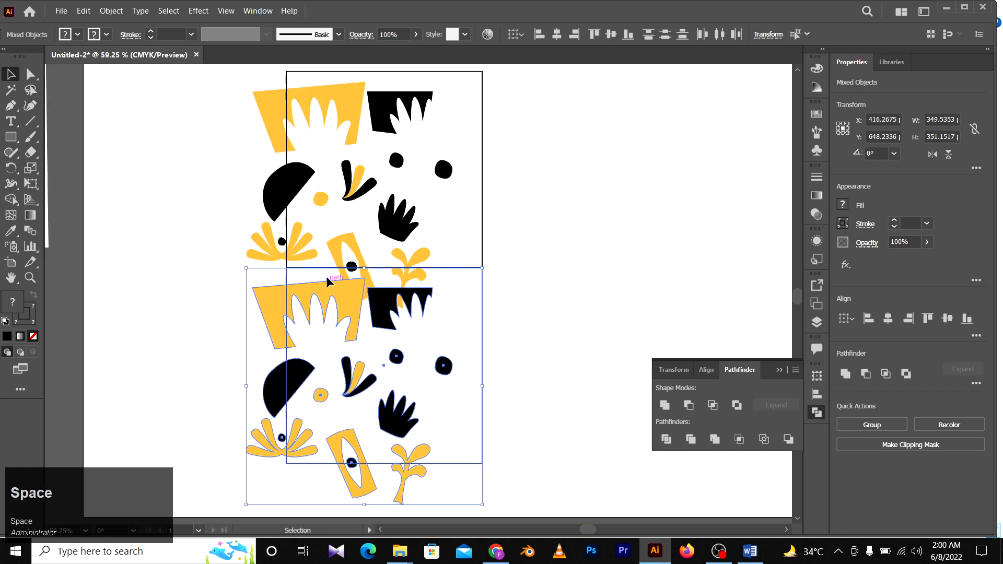
click(528, 281)
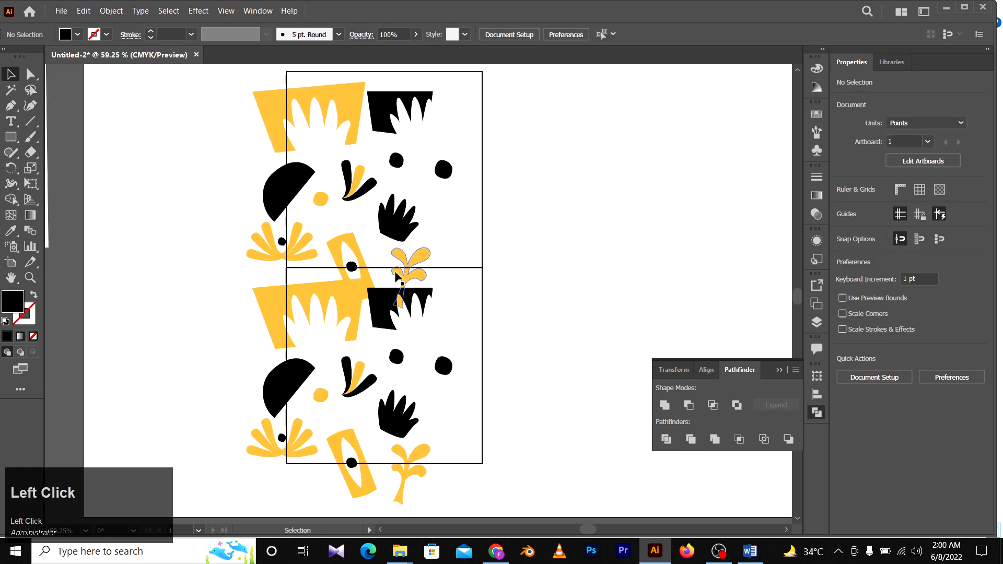
Shrink the eye motif and its dot on the shared edge and move them inside the upper square.
drag(373, 248, 379, 272)
click(366, 278)
shift+click(360, 290)
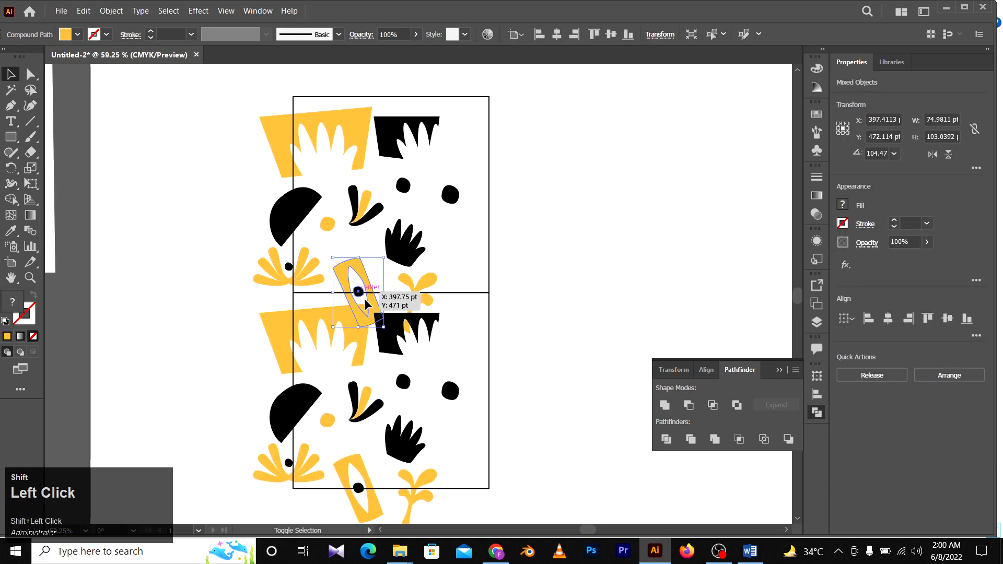
mouse_move(364, 278)
mouse_down()
mouse_move(380, 247)
mouse_move(366, 270)
mouse_up()
drag(569, 297, 540, 372)
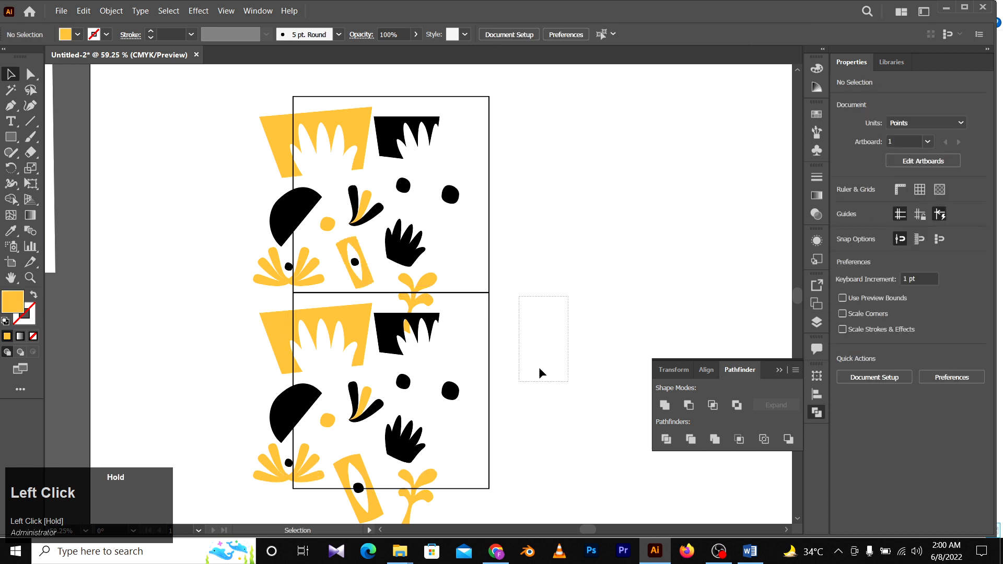
In both squares, lower the black comb motif and tuck the small black dot against it, shrinking the upper square's comb motif.
drag(415, 316, 419, 390)
click(506, 365)
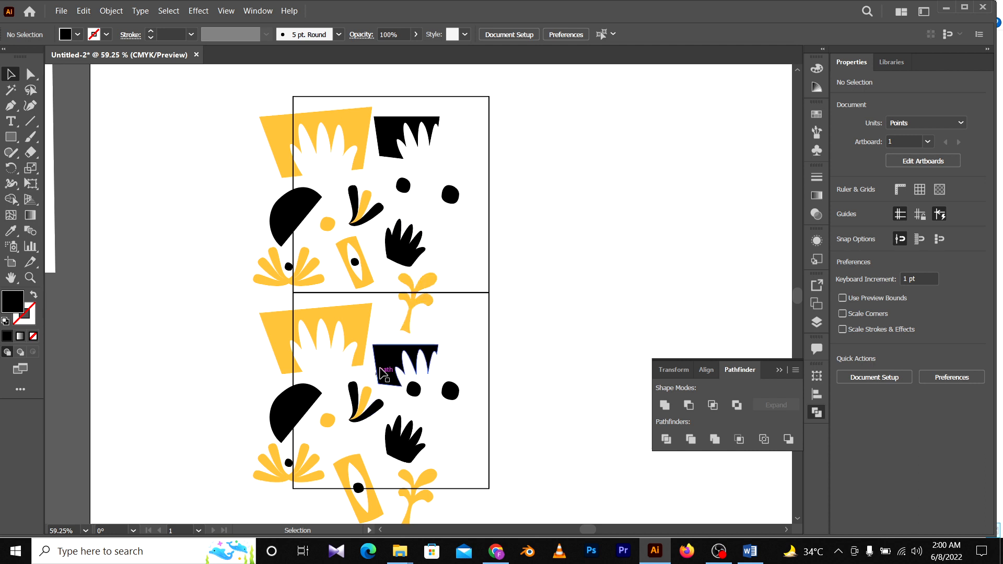
scroll(405, 360, up, 1)
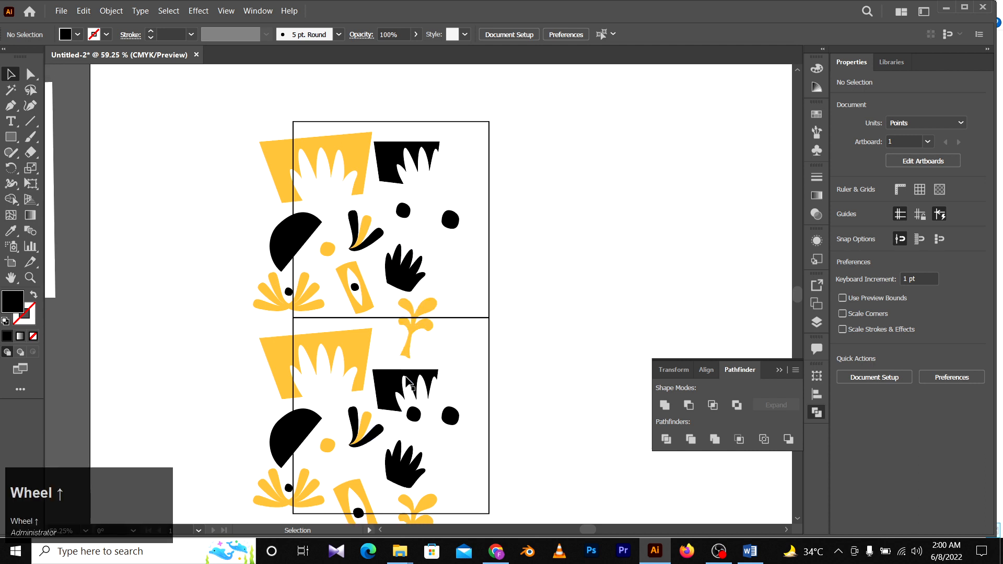
drag(389, 166, 388, 202)
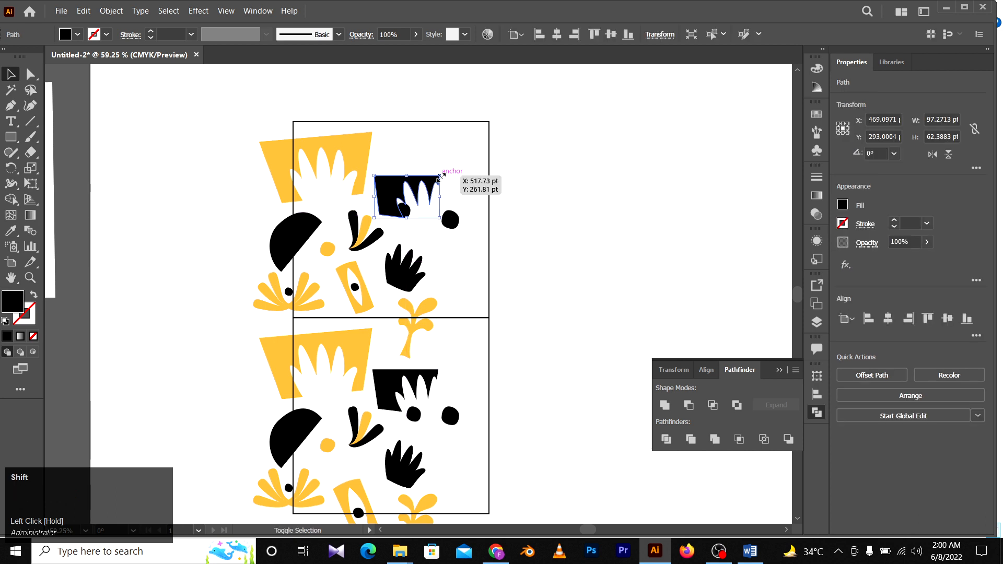
drag(440, 177, 415, 223)
click(581, 190)
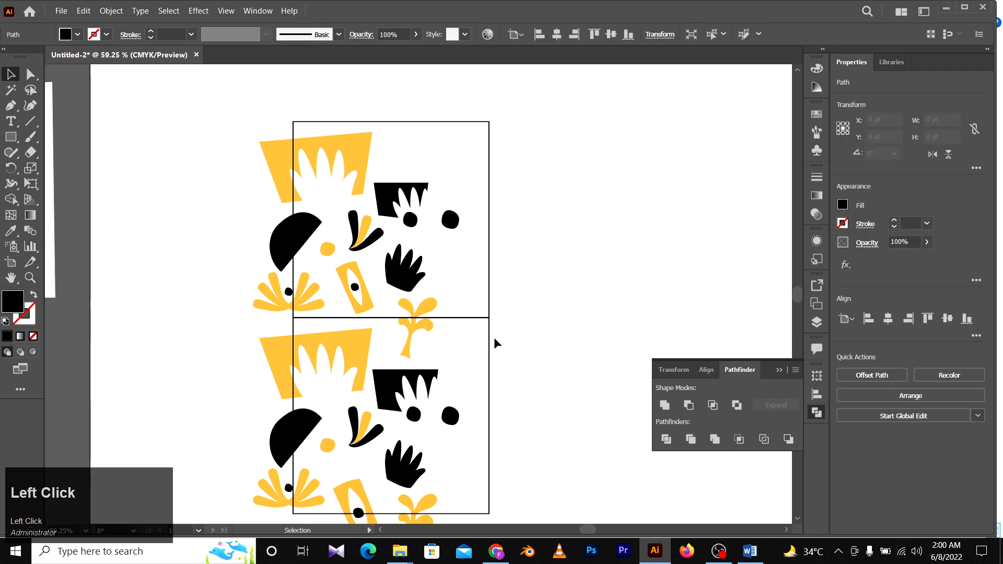
Delete the lower square with all its motifs, including the yellow plant crossing the shared edge.
scroll(522, 334, down, 2)
drag(542, 314, 251, 517)
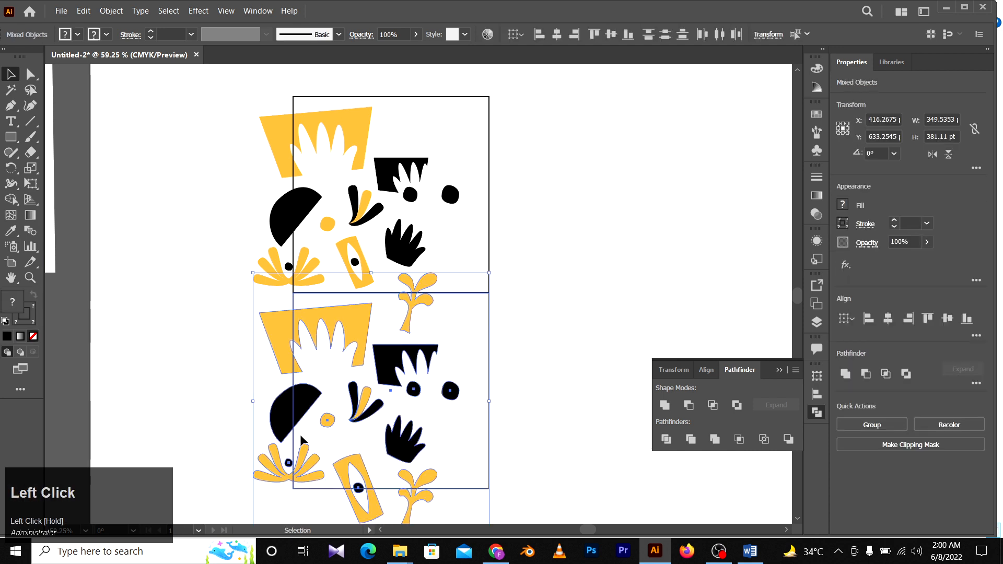
key(Delete)
Try a copy of the revised square and motifs directly below the original, and undo it.
drag(527, 94, 235, 329)
drag(344, 137, 345, 331)
click(557, 278)
drag(567, 262, 499, 265)
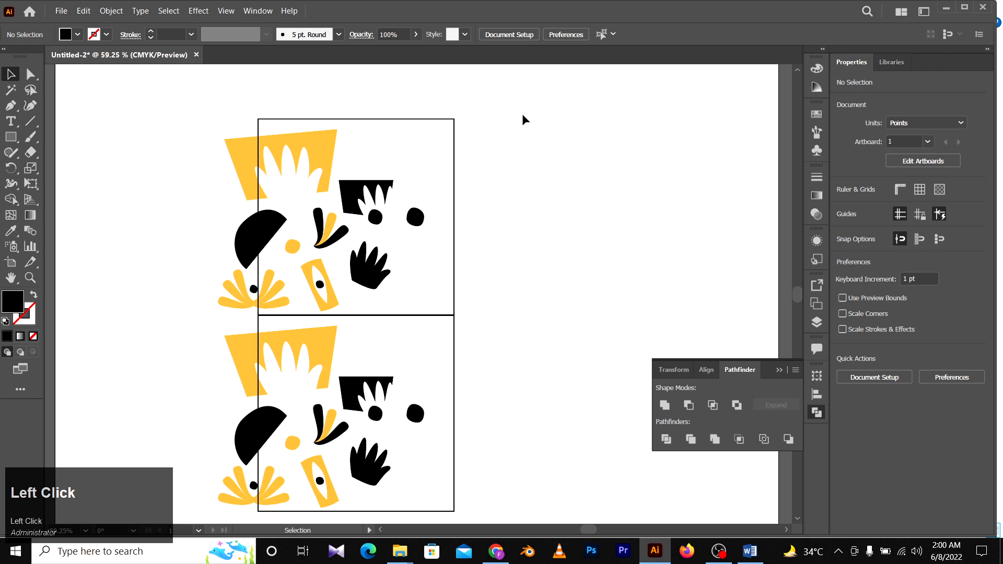
key(ctrl+z)
drag(258, 127, 454, 159)
key(ctrl+z)
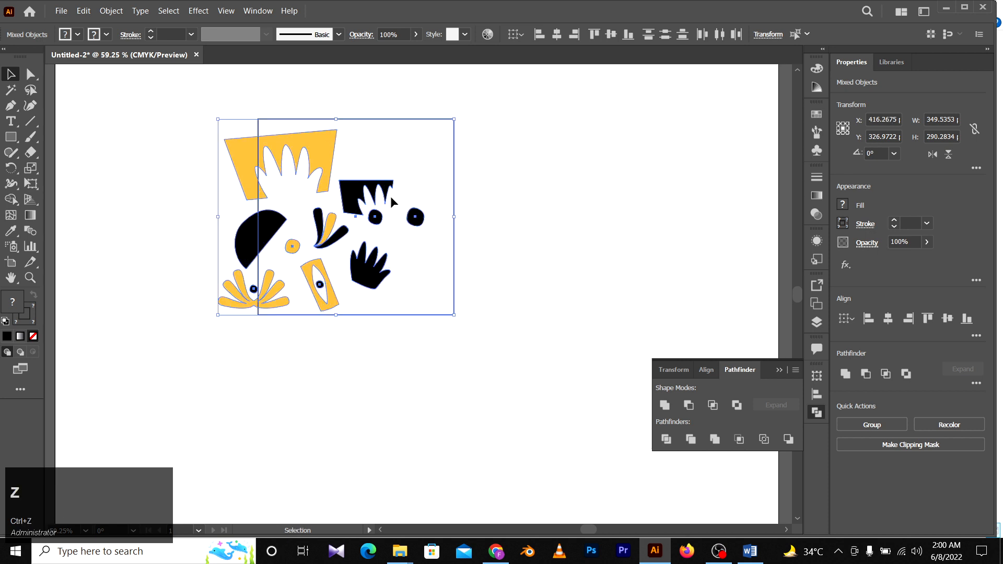
Duplicate the square with its motifs once directly below and once directly to the right of the original.
drag(238, 102, 538, 361)
drag(321, 150, 335, 346)
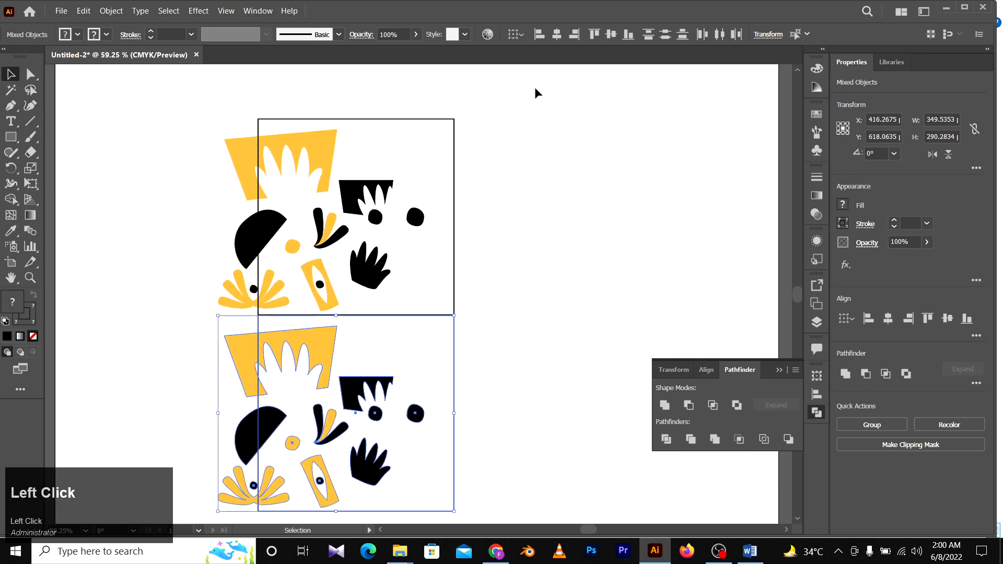
drag(535, 93, 156, 296)
drag(261, 289, 451, 289)
drag(530, 398, 461, 410)
click(456, 342)
Enlarge the yellow comb motif in the lower square to about 192 by 121 pt.
click(251, 374)
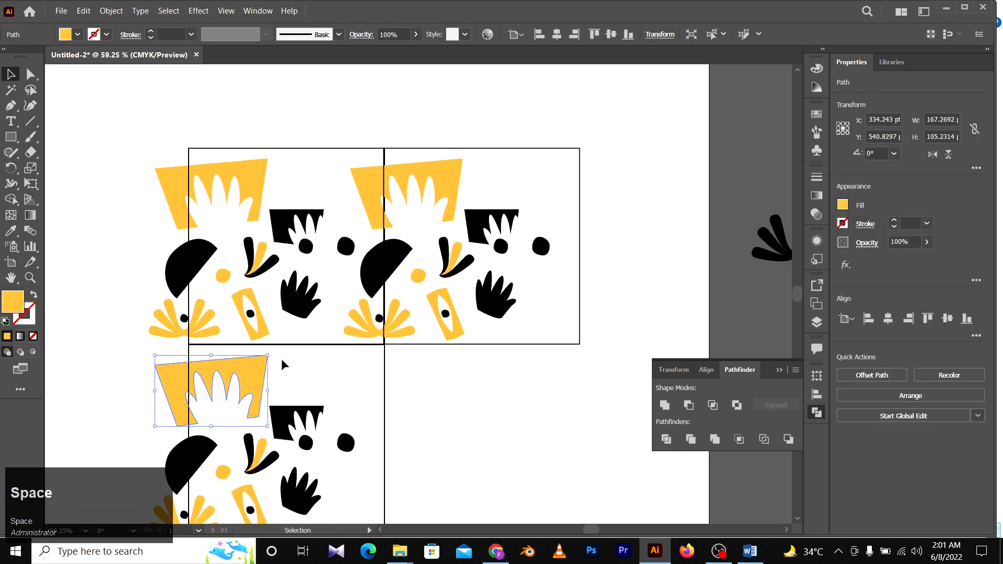
mouse_move(267, 356)
mouse_down()
mouse_move(286, 346)
mouse_move(258, 368)
mouse_up()
drag(377, 386, 360, 344)
click(486, 389)
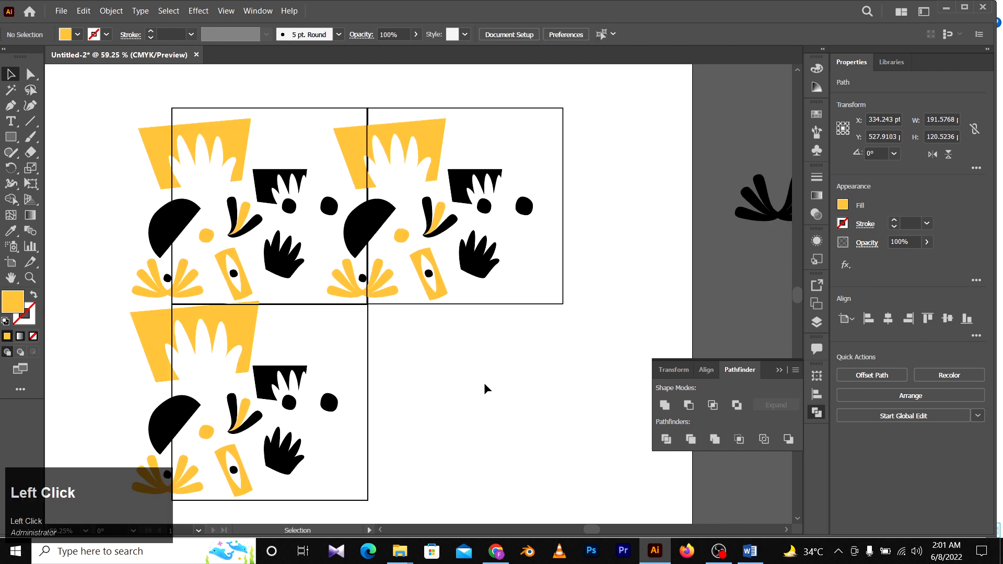
In the lower square, move the larger black dot above the black comb motif and nudge the comb motif and small dot slightly down.
drag(395, 204, 399, 259)
drag(283, 407, 280, 346)
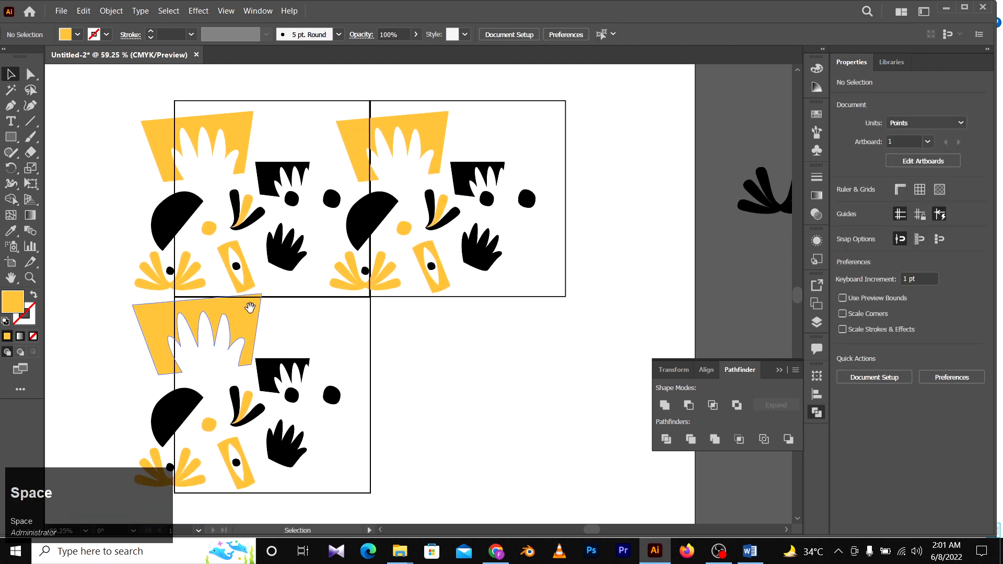
drag(252, 305, 319, 344)
drag(366, 409, 367, 384)
drag(343, 359, 345, 370)
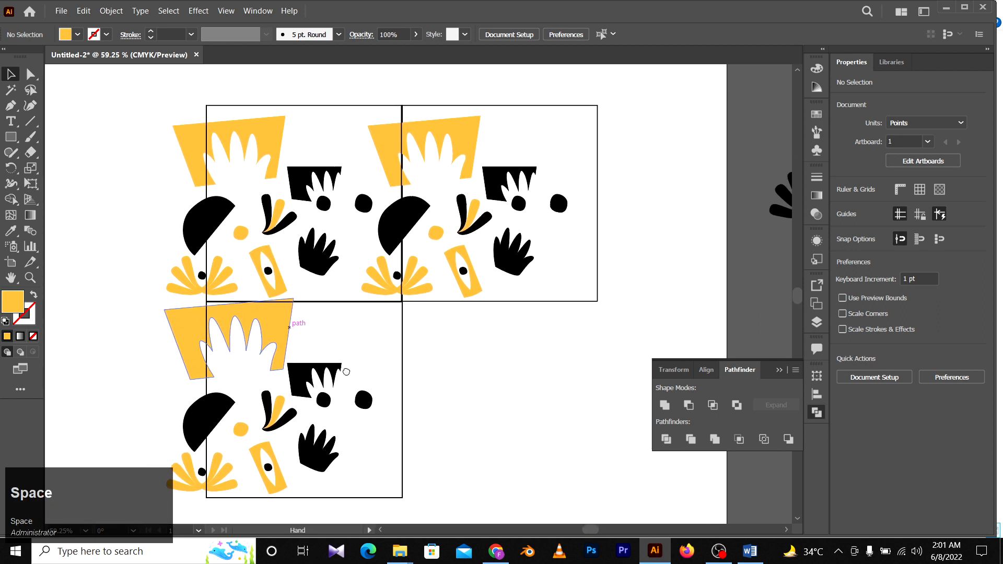
drag(252, 167, 256, 190)
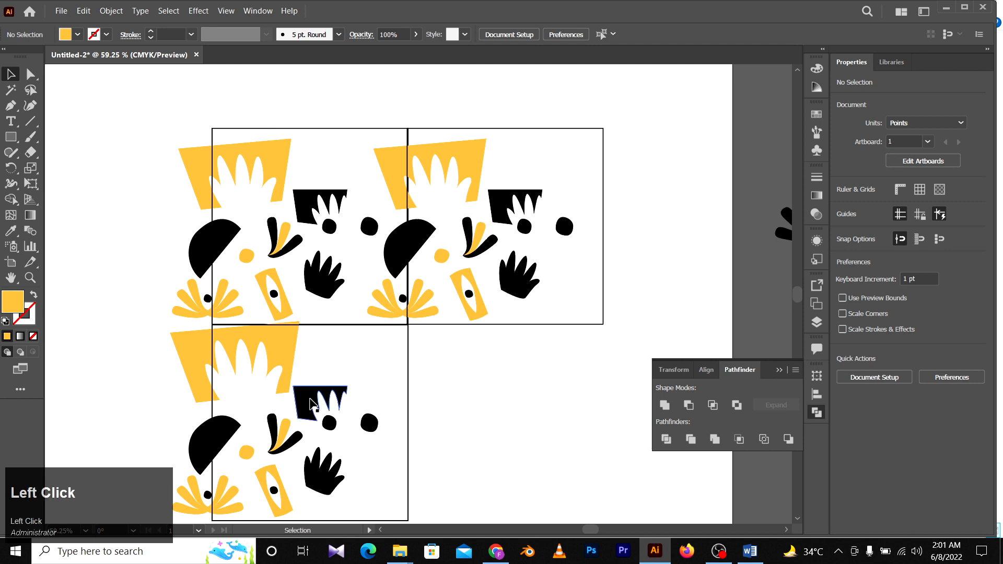
drag(311, 403, 324, 371)
click(477, 399)
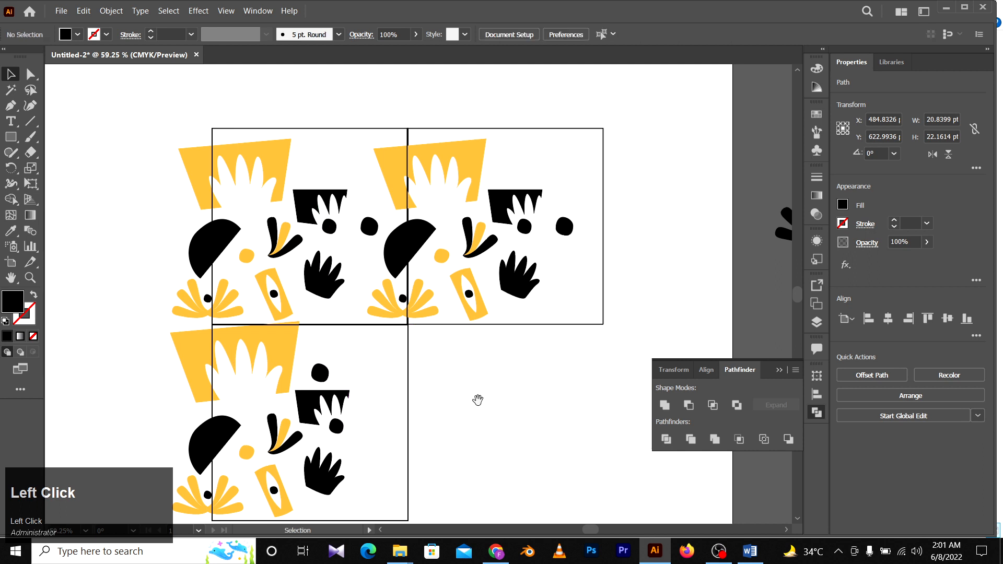
Delete the two upper squares with all their motifs, keeping only the lower square.
key(space)
drag(471, 399, 371, 407)
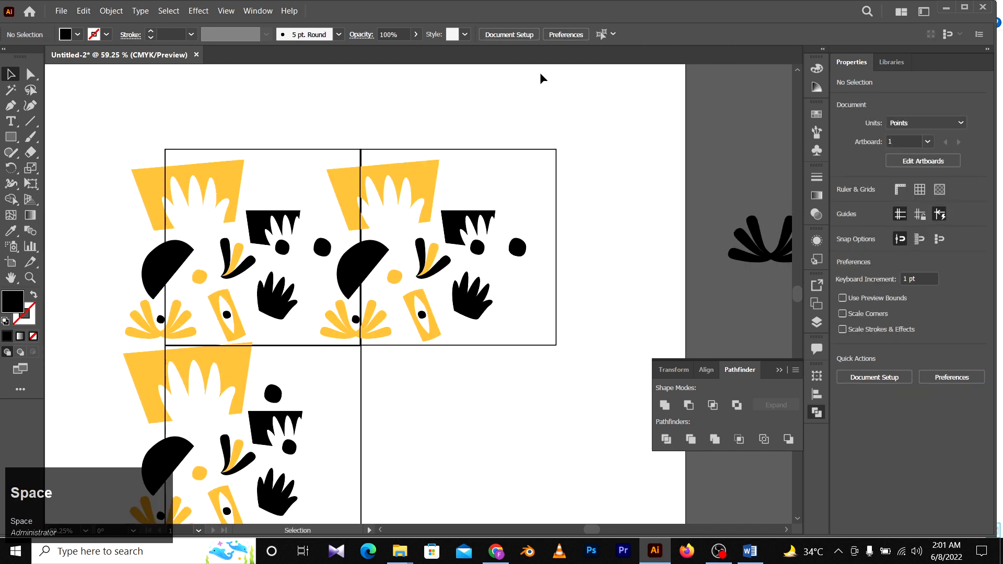
drag(595, 84, 99, 316)
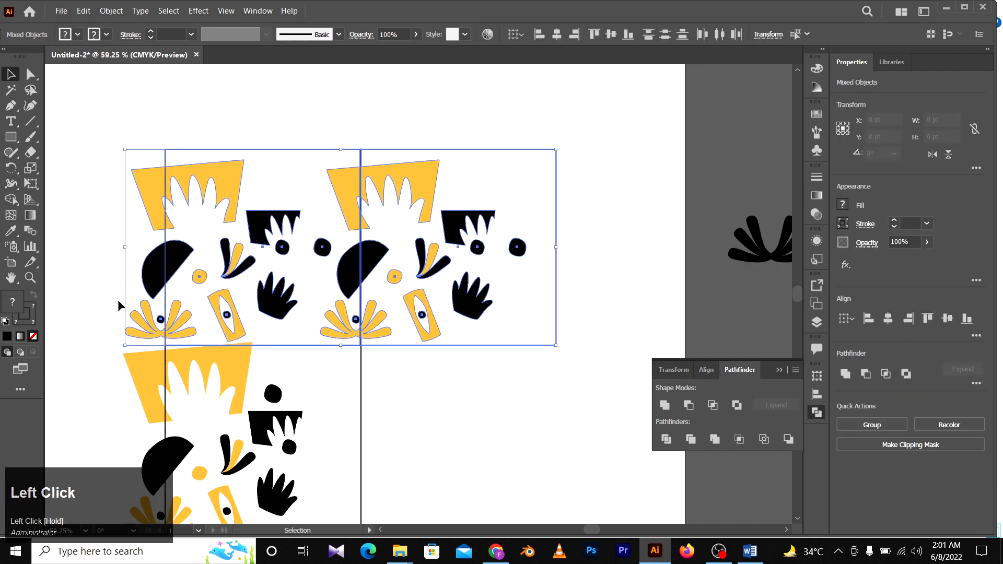
key(Delete)
Try a duplicate of the square and its motifs directly to the right of the original, then undo it.
scroll(307, 313, down, 1)
scroll(306, 314, down, 1)
key(space)
drag(406, 351, 439, 223)
key(z)
drag(384, 250, 373, 250)
key(v)
drag(450, 157, 184, 392)
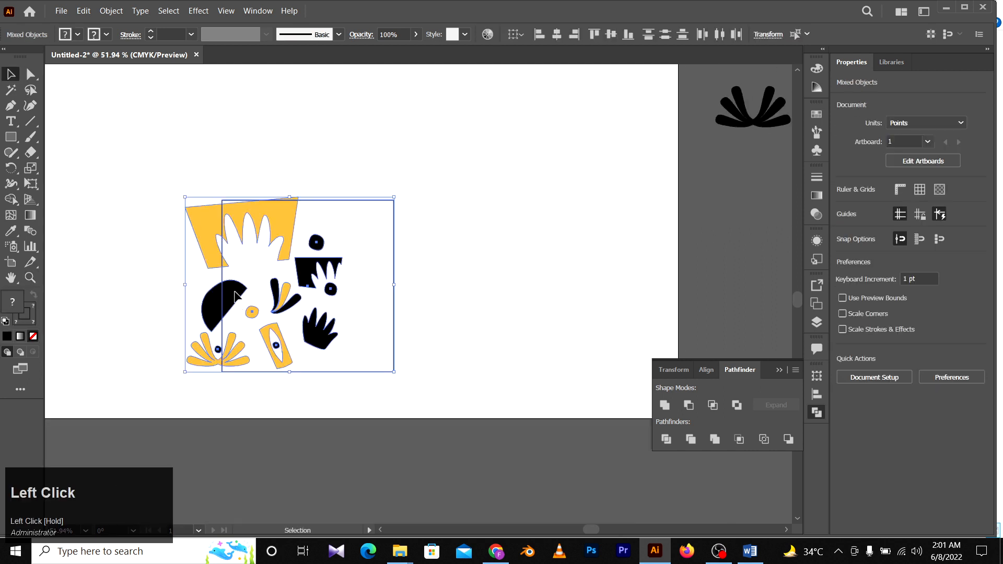
drag(231, 299, 402, 299)
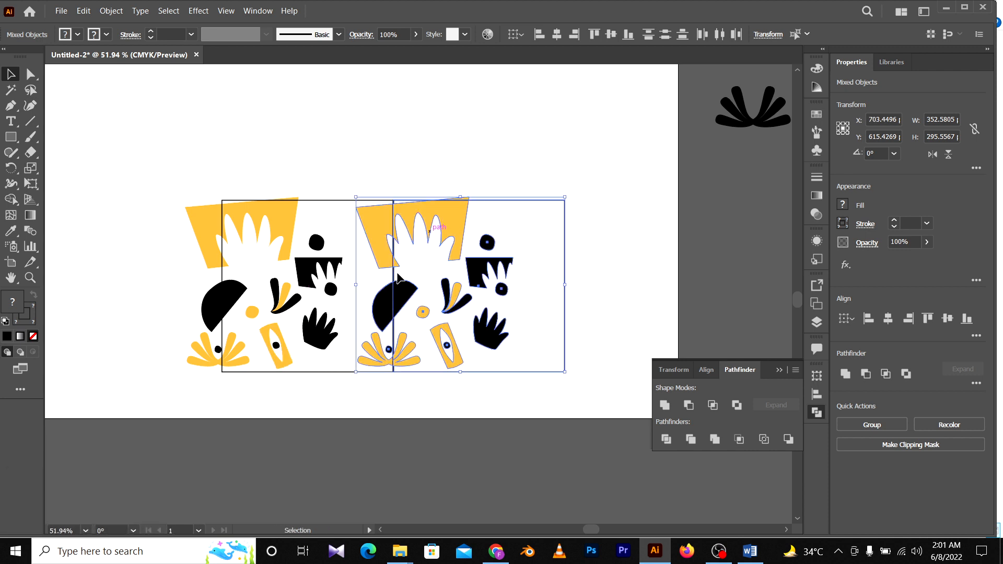
click(381, 431)
key(ctrl+z)
Enlarge the black hand-shaped leaf motif to about 84 by 99 pt and shift it slightly right inside the square.
key(z)
drag(320, 322, 418, 320)
key(v)
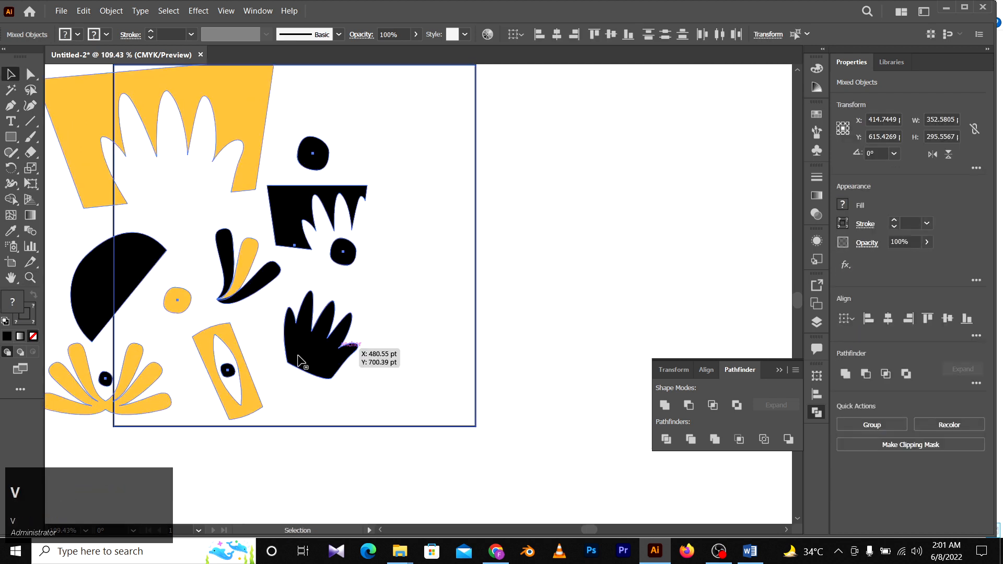
click(299, 358)
click(361, 355)
click(345, 362)
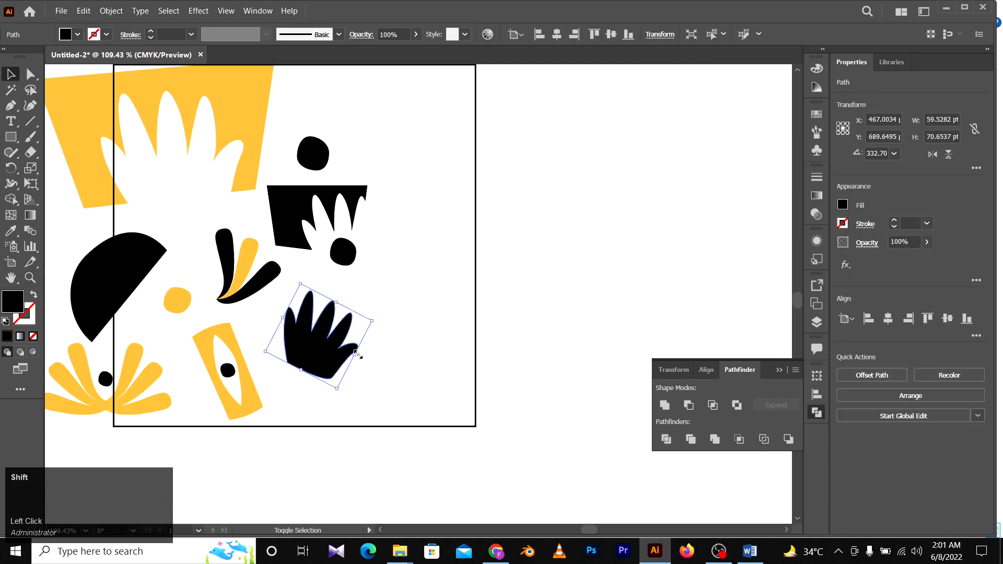
drag(355, 355, 369, 362)
drag(336, 355, 381, 360)
Duplicate the square with all its motifs directly to the right, edge to edge with the original.
scroll(433, 390, down, 3)
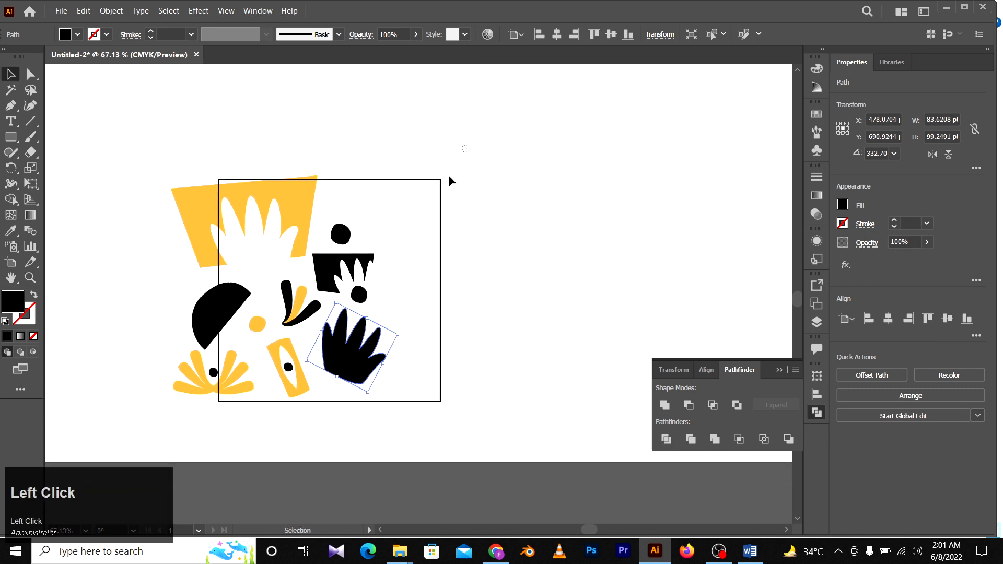
drag(194, 395, 193, 395)
alt+shift+drag(212, 309, 432, 315)
click(452, 315)
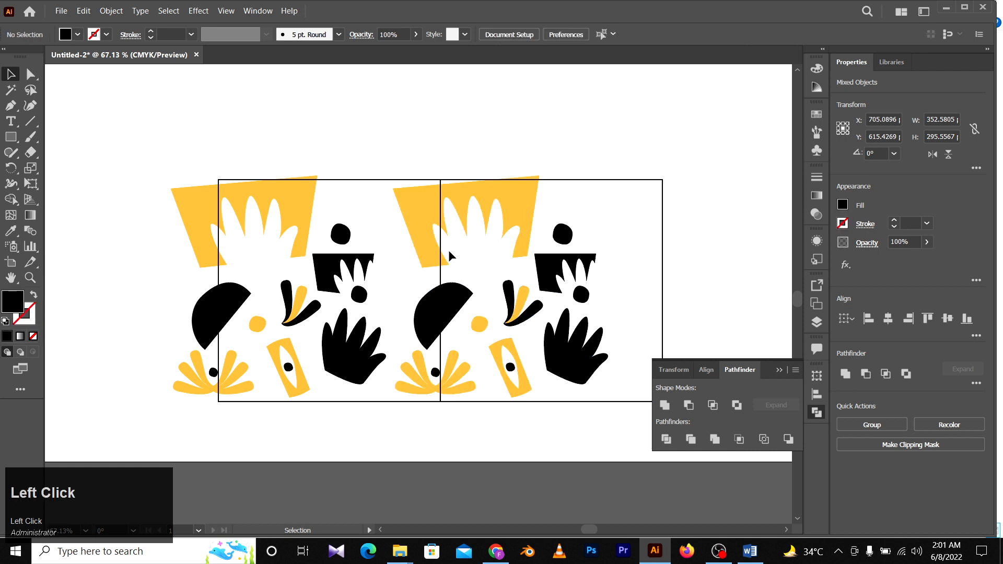
Rotate the black half-dome in the right square to about 22° and enlarge it to about 112 by 80 pt.
click(446, 312)
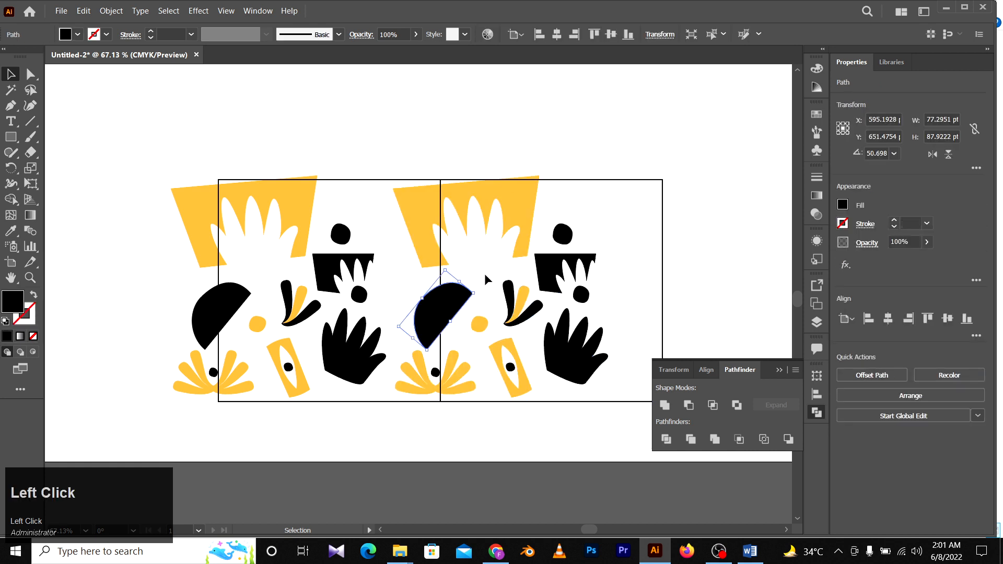
drag(460, 281, 493, 297)
click(626, 118)
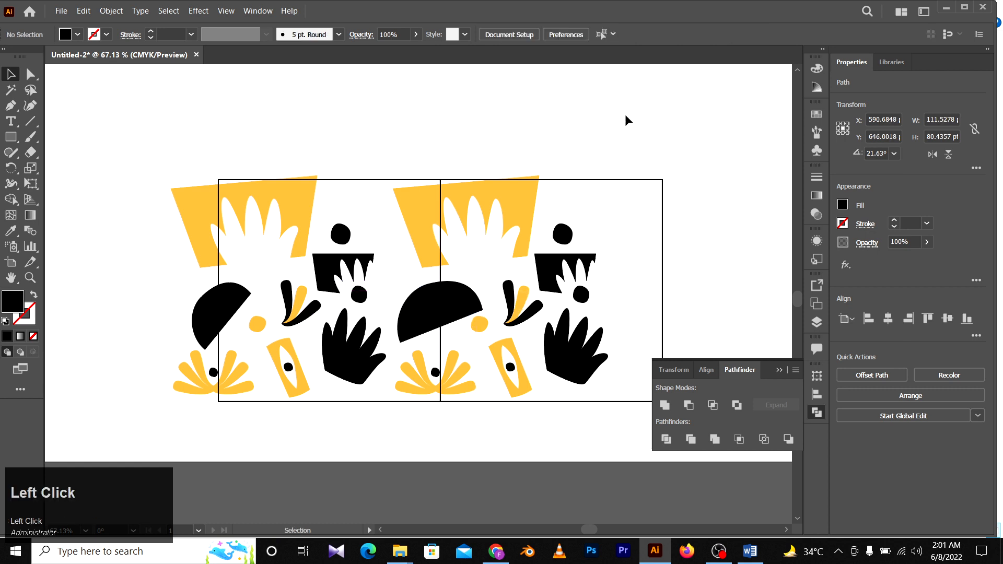
Delete the left square with all its motifs, keeping only the right copy.
drag(314, 428, 178, 393)
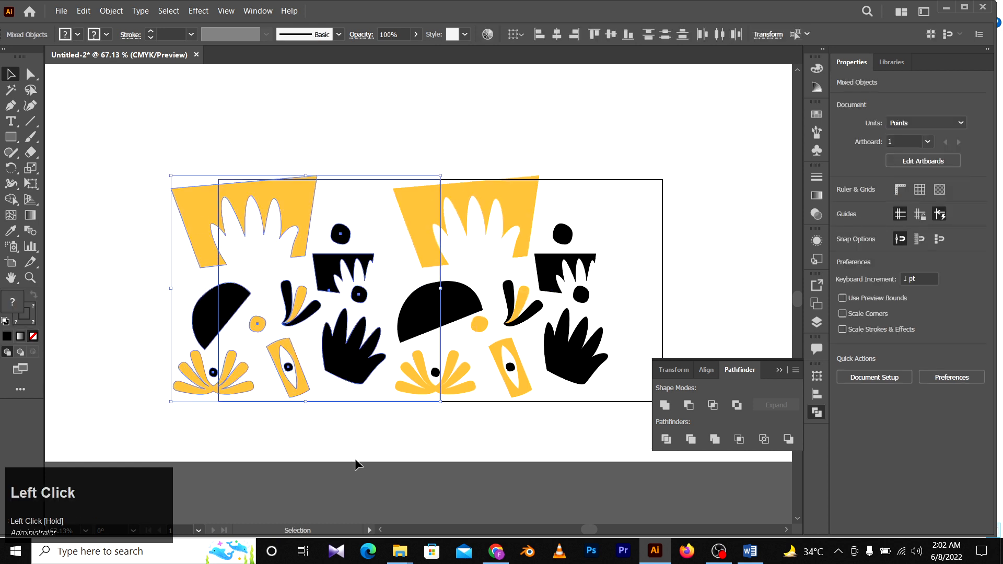
key(Delete)
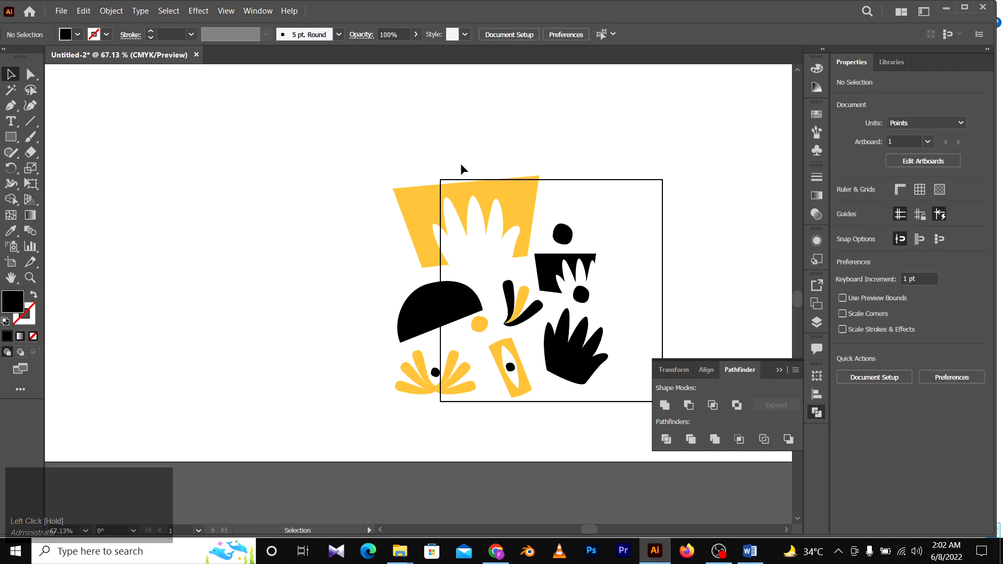
drag(545, 162, 398, 156)
drag(229, 130, 550, 429)
click(557, 262)
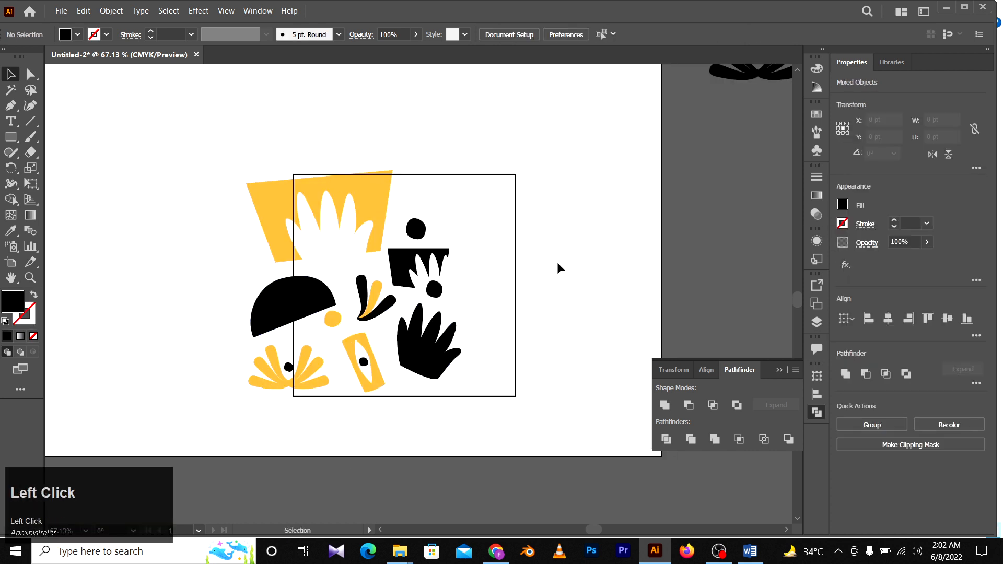
Move the remaining square with all its motifs up and to the left on the artboard.
key(v)
drag(564, 139, 218, 419)
key(space)
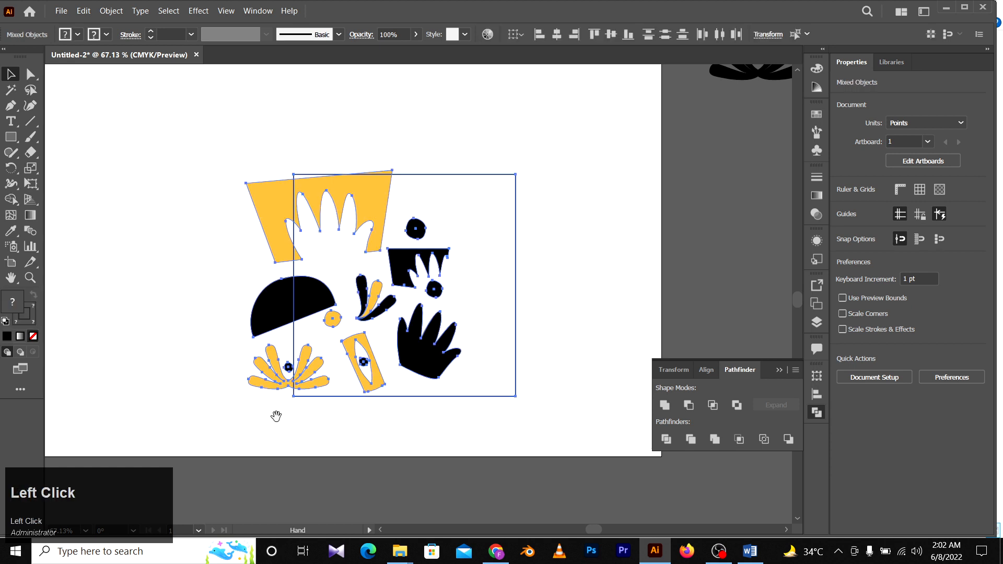
drag(199, 220, 304, 333)
drag(469, 309, 308, 225)
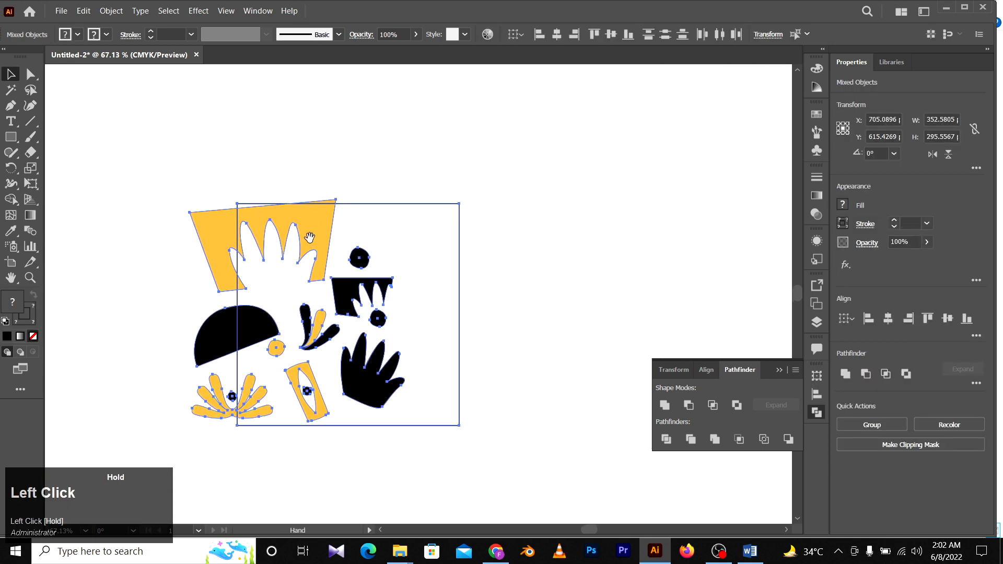
click(488, 345)
Show the Swatches panel and add the square with all its motifs to it as a new pattern swatch.
drag(538, 153, 174, 430)
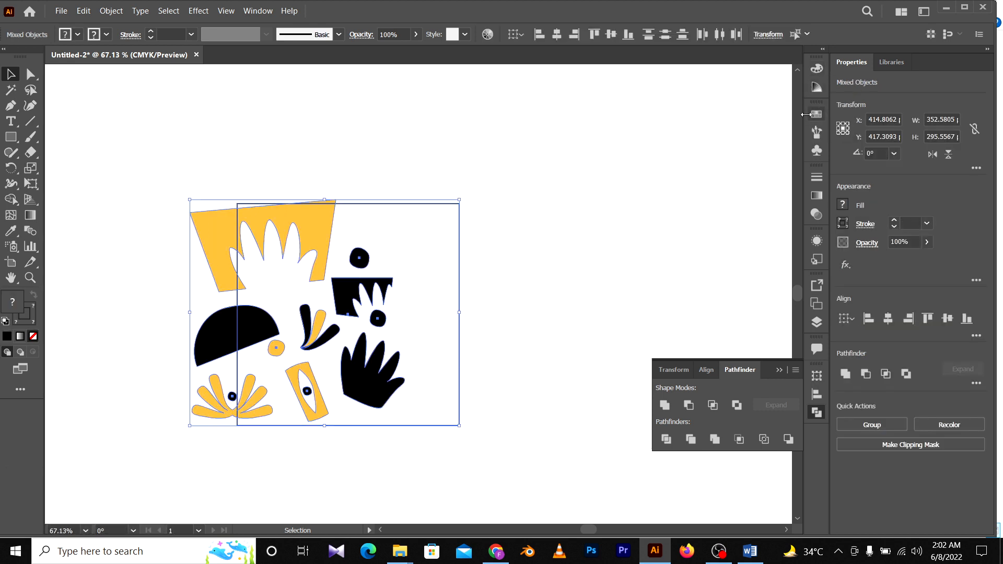
click(273, 11)
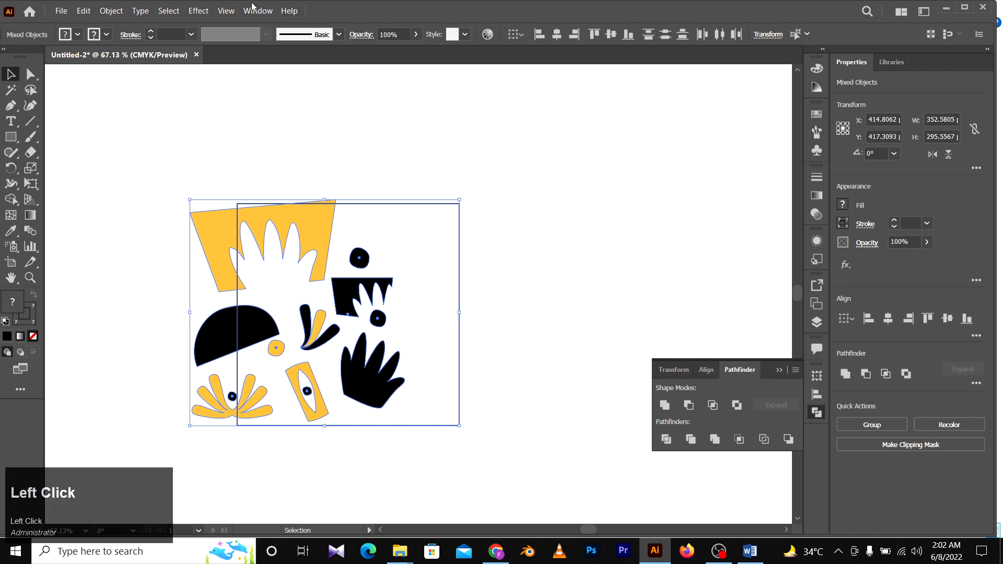
scroll(352, 376, down, 2)
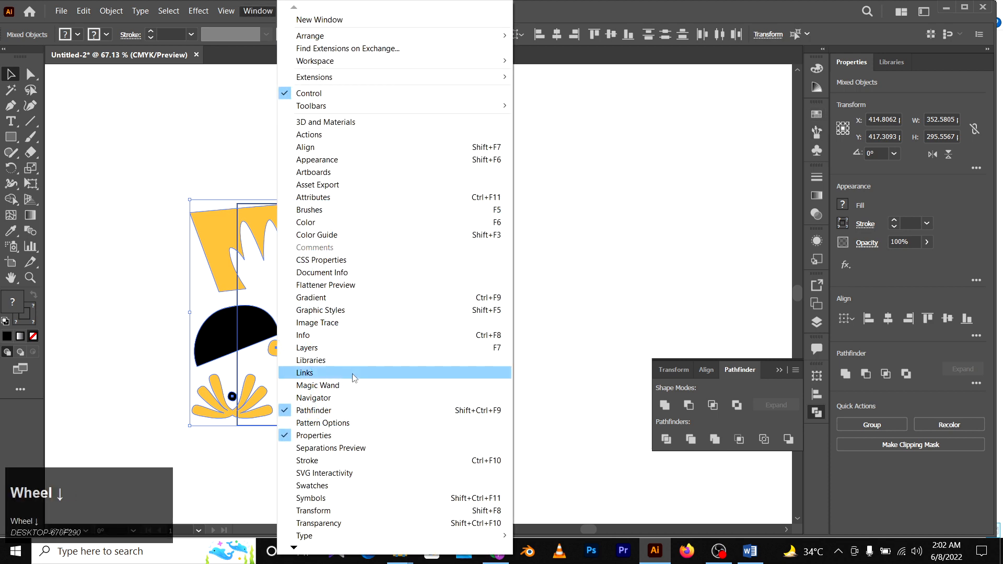
click(321, 486)
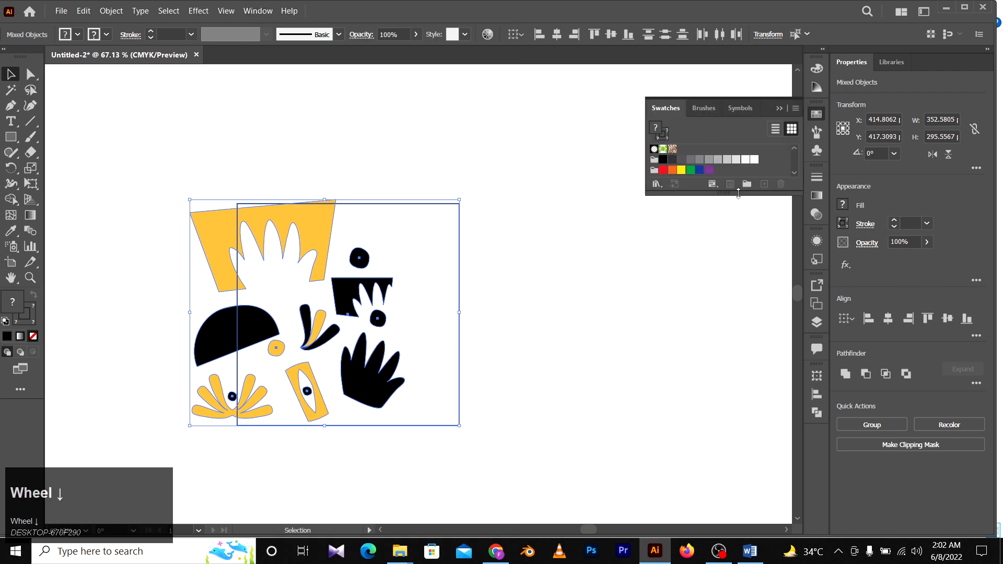
drag(736, 195, 732, 285)
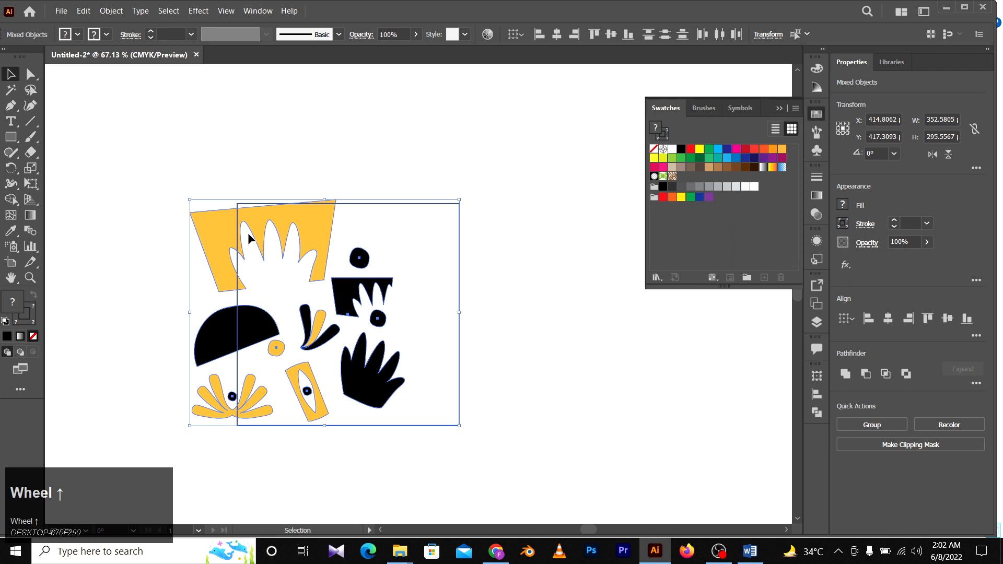
drag(266, 215, 674, 180)
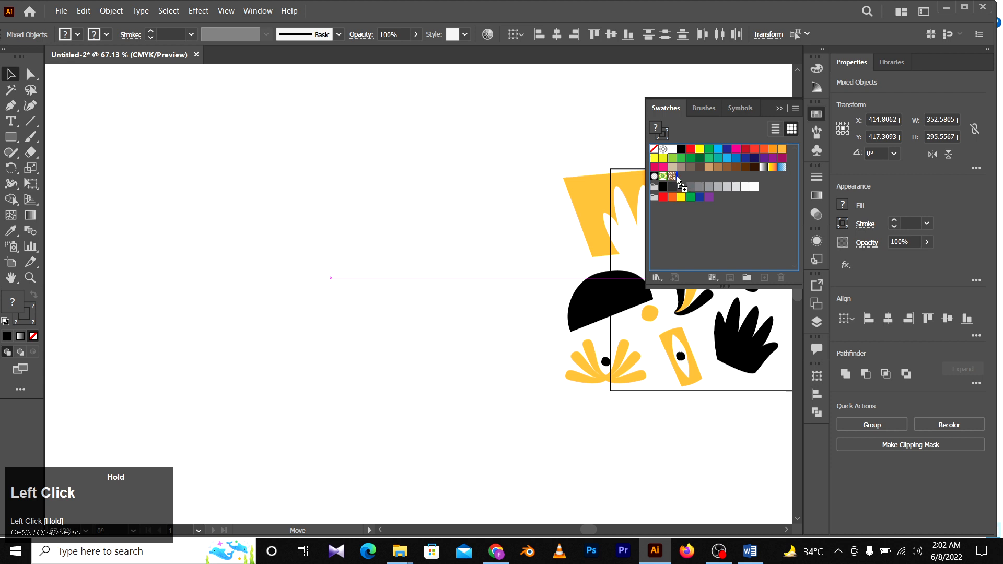
drag(676, 177, 677, 177)
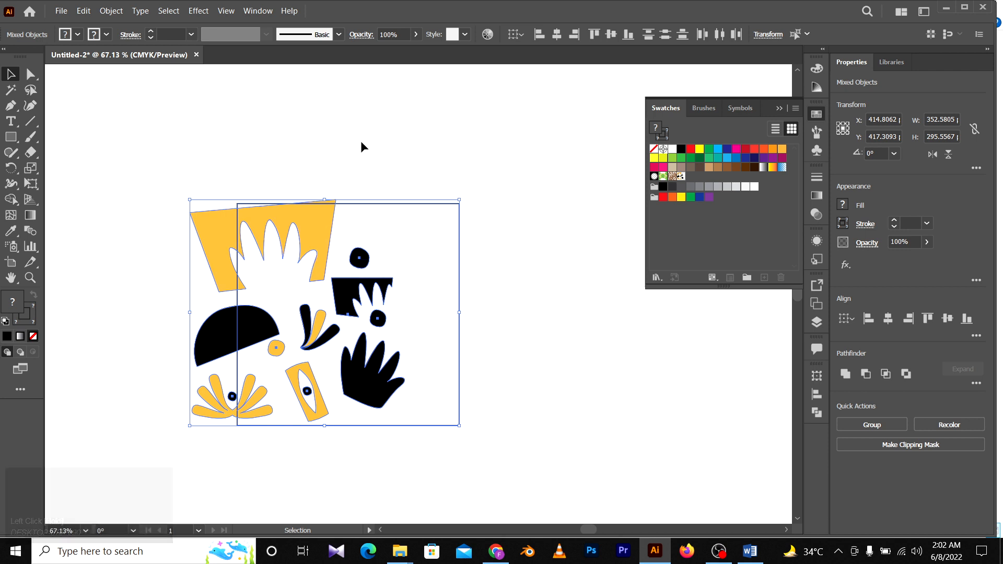
Move the square with all its motifs off the artboard so the artboard is empty.
drag(518, 138, 148, 467)
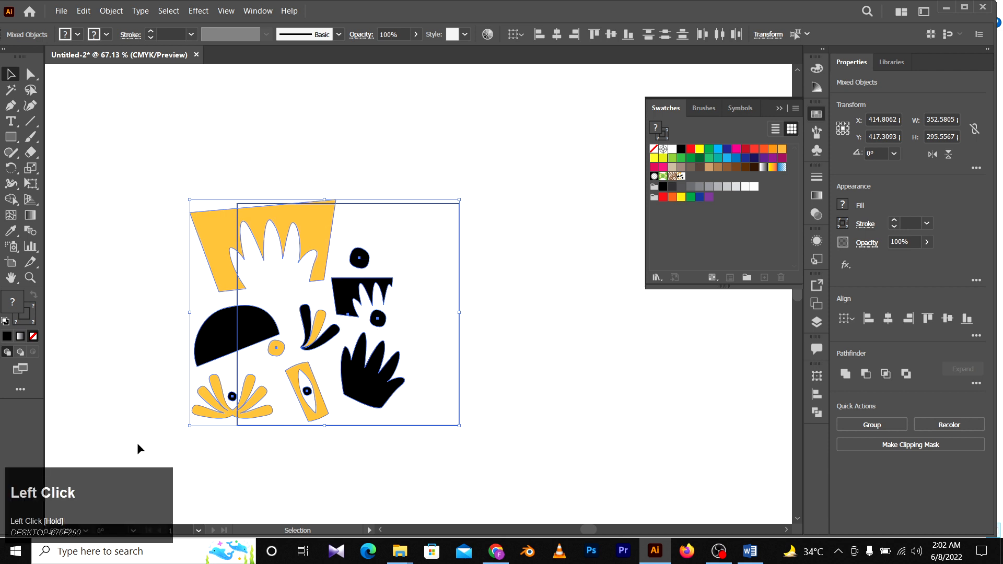
key(ctrl+space)
drag(450, 282, 229, 392)
key(v)
key(z)
drag(525, 260, 568, 334)
key(space)
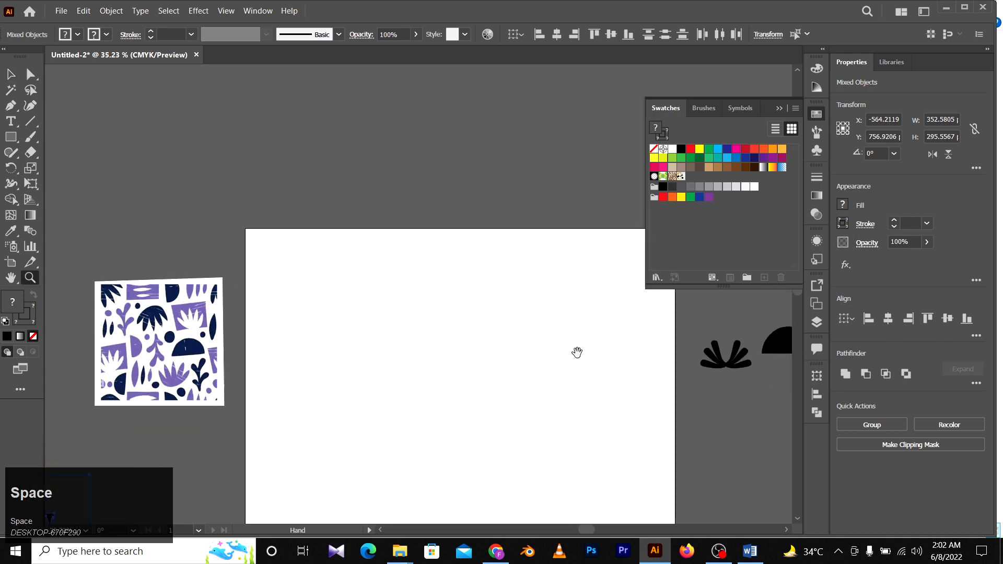
drag(580, 405, 498, 301)
Draw a rectangle of about 1066 by 843 pt covering the artboard and fill it with the new pattern swatch.
click(20, 139)
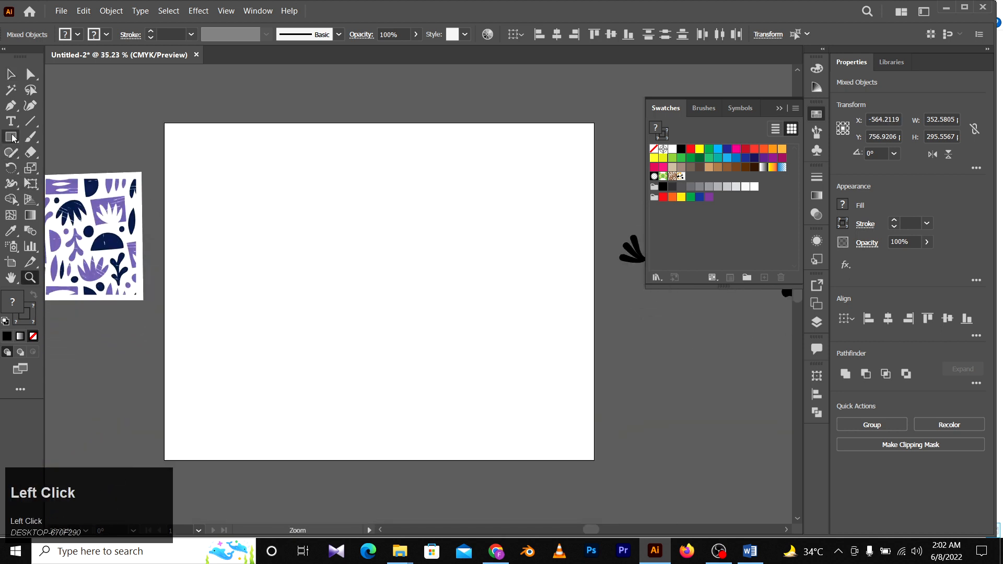
drag(167, 124, 594, 459)
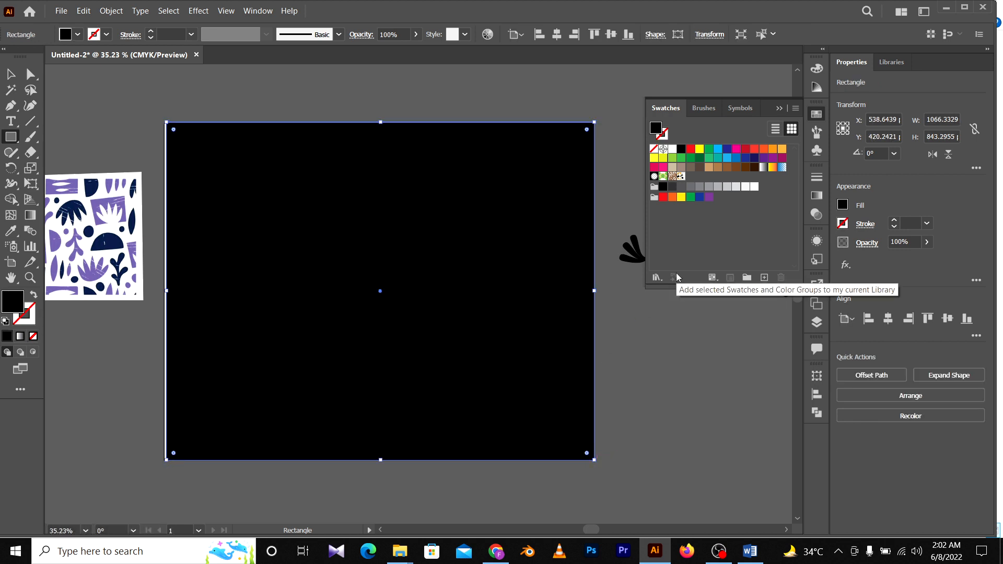
click(680, 177)
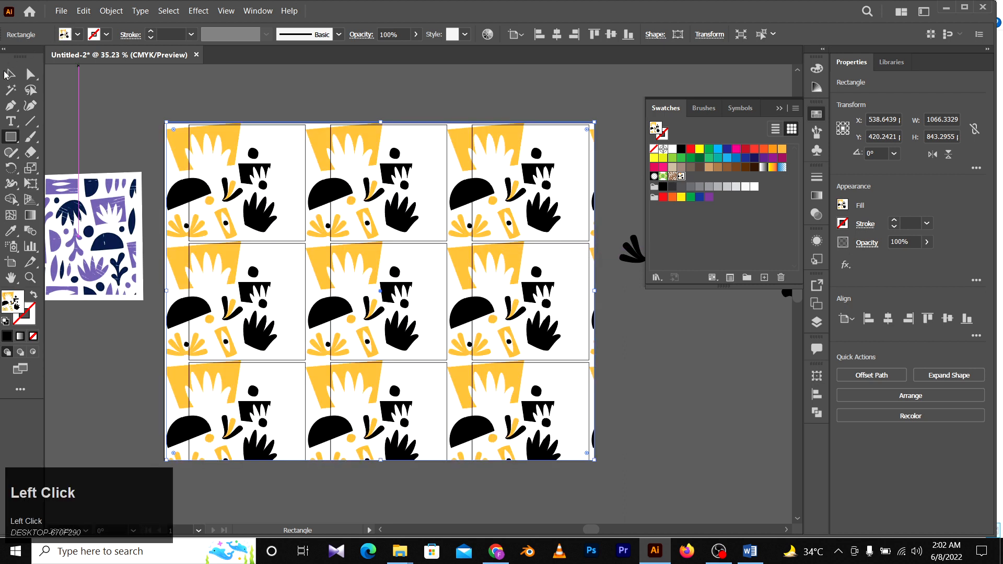
click(6, 74)
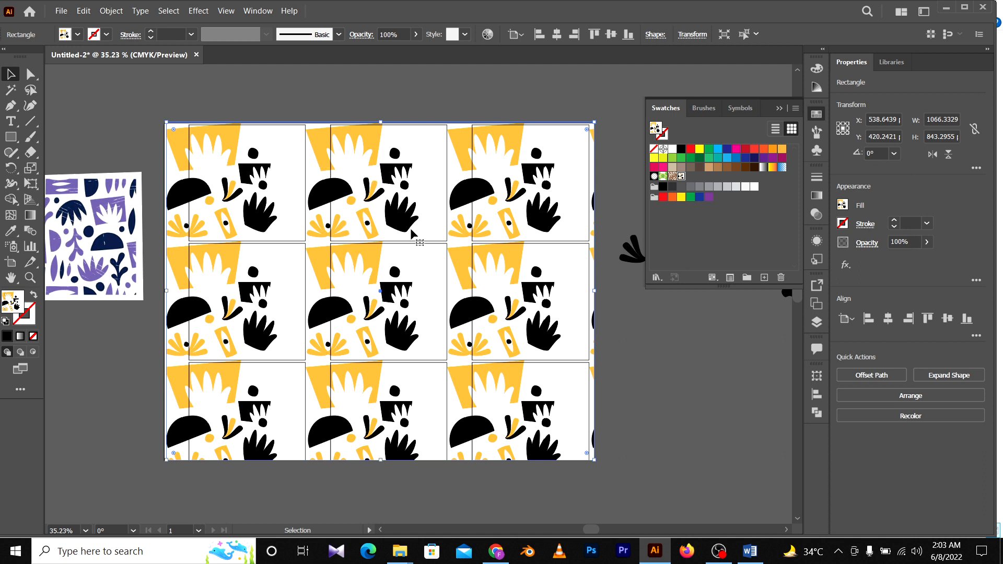
Open the new pattern swatch for editing and examine how its tiles meet.
double_click(682, 178)
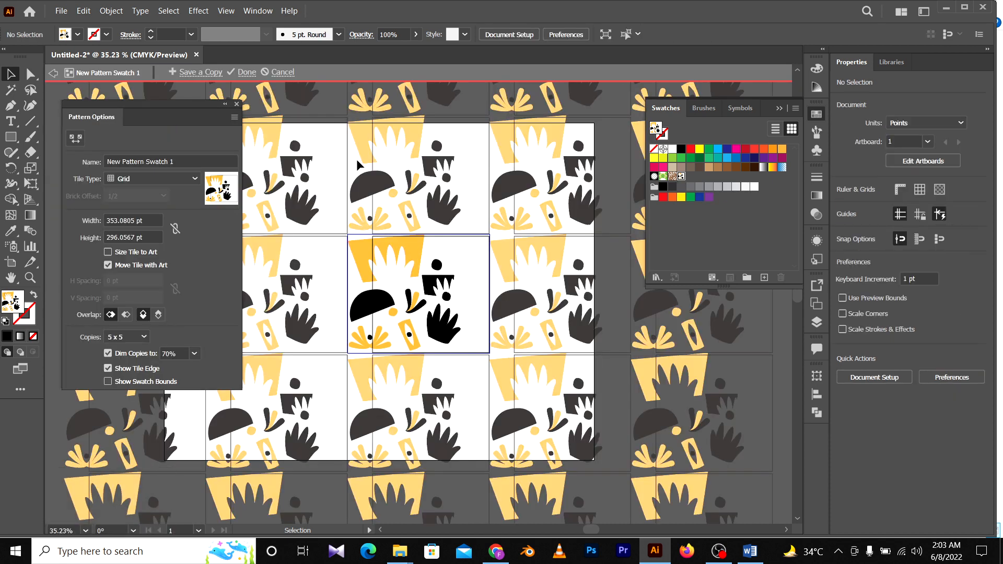
key(z)
drag(324, 195, 453, 284)
key(space)
key(z)
key(space)
drag(524, 283, 401, 323)
key(z)
key(space)
key(z)
drag(511, 334, 422, 308)
key(space)
drag(482, 253, 456, 279)
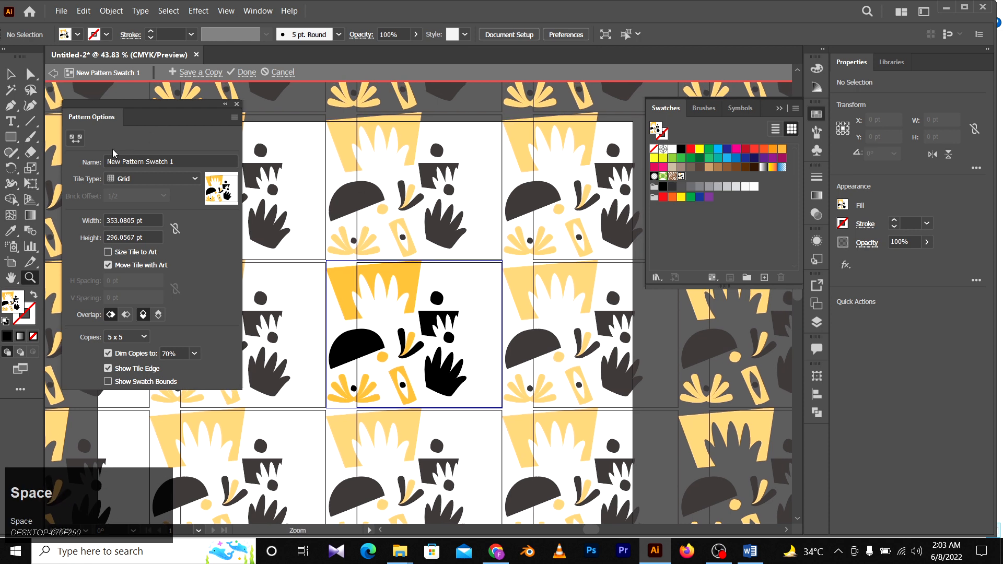
Resize the pattern tile to about 276 pt wide and 291 pt high with the Pattern Tile tool.
click(73, 140)
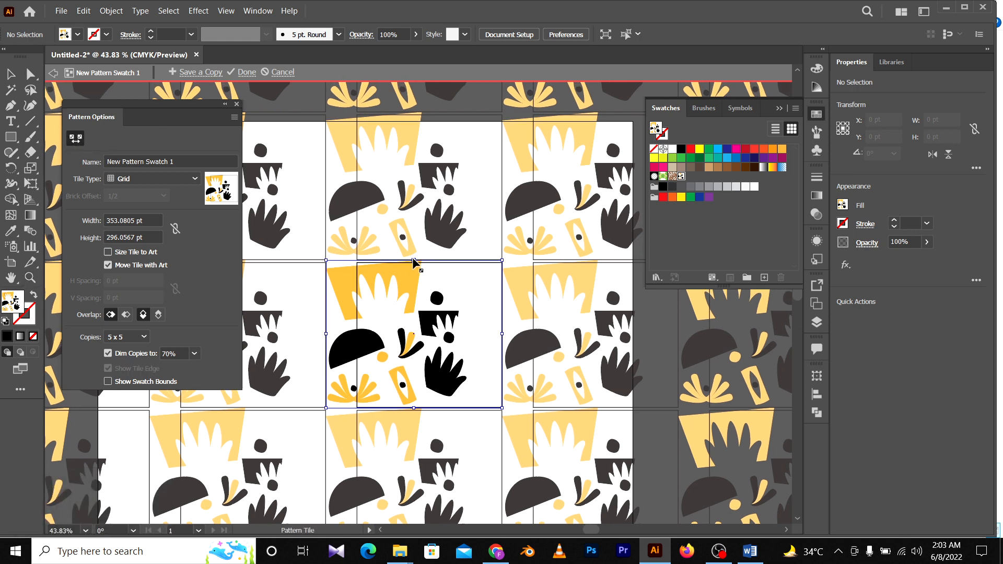
mouse_move(414, 264)
mouse_down()
mouse_move(417, 287)
mouse_move(413, 262)
mouse_up()
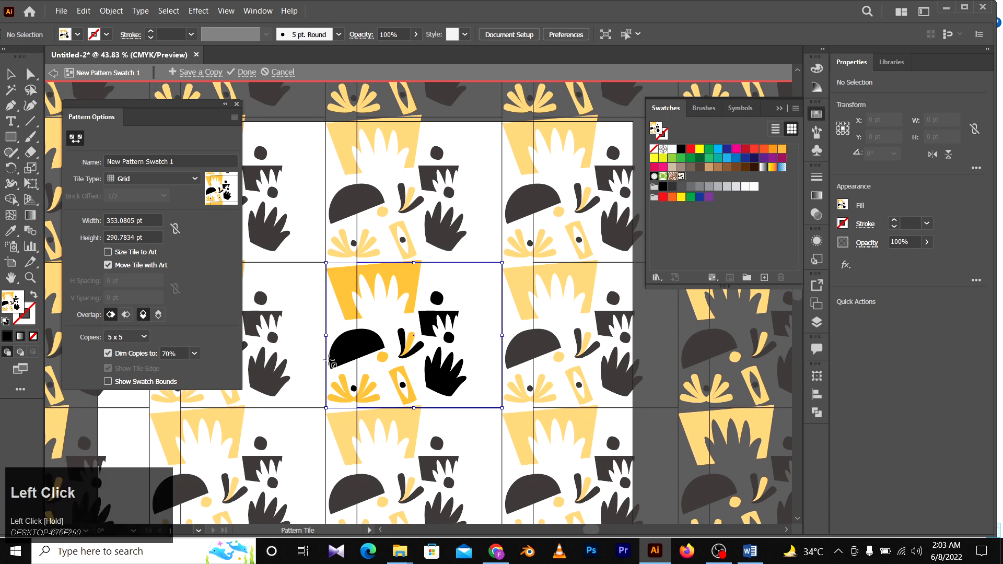
drag(326, 335, 358, 338)
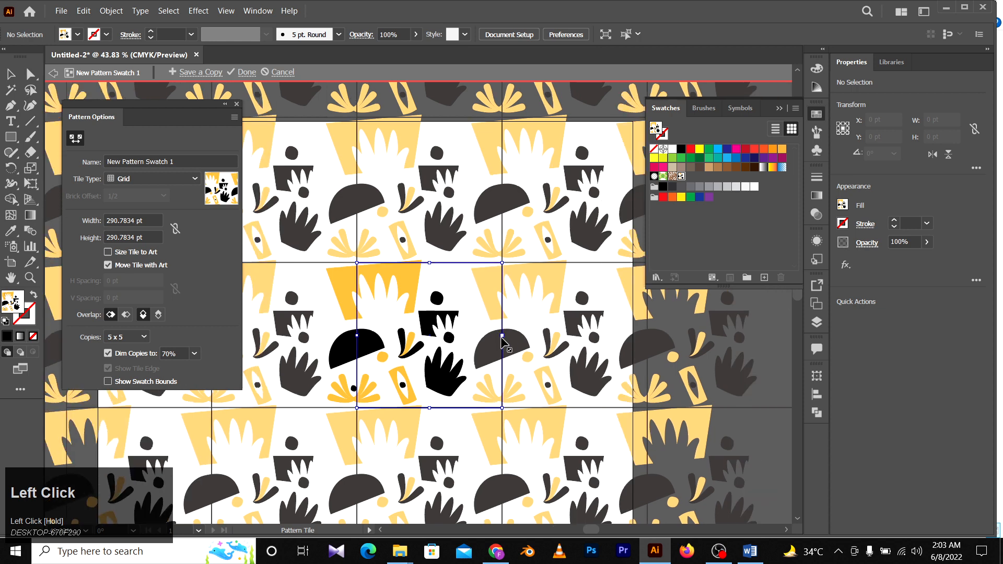
drag(502, 344, 495, 337)
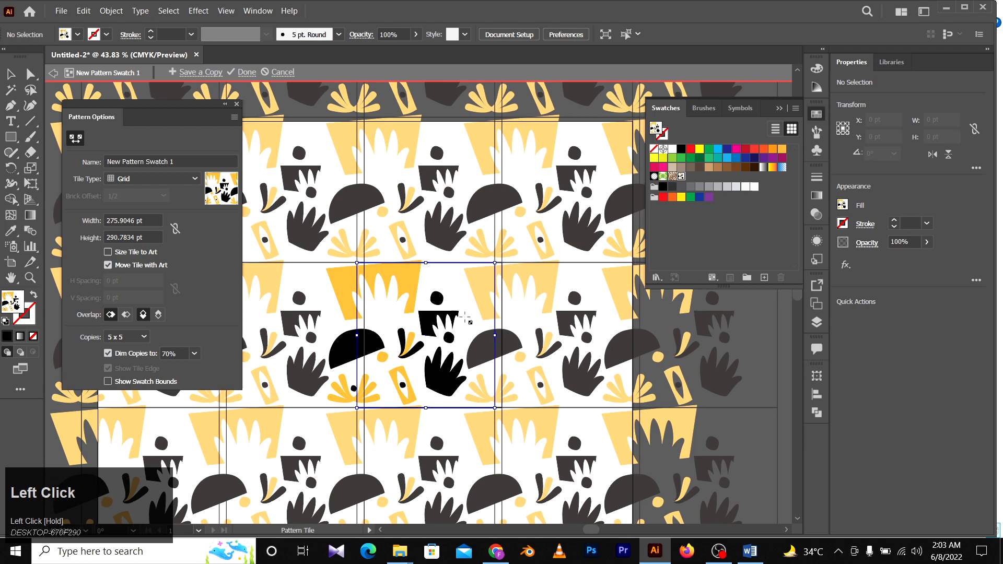
Delete the square outline around the motifs from the pattern tile.
key(z)
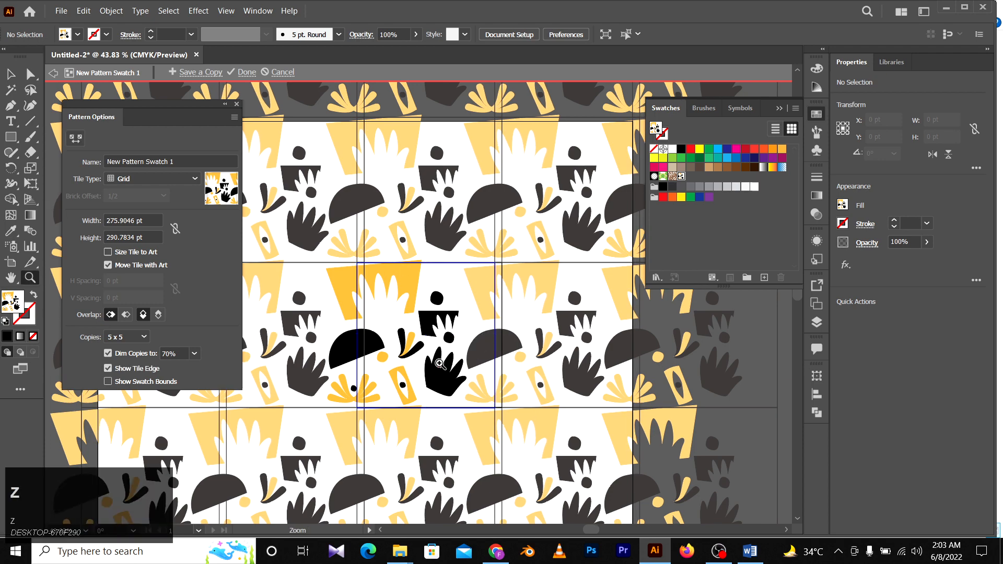
drag(410, 345, 390, 347)
key(space)
key(z)
drag(442, 374, 453, 349)
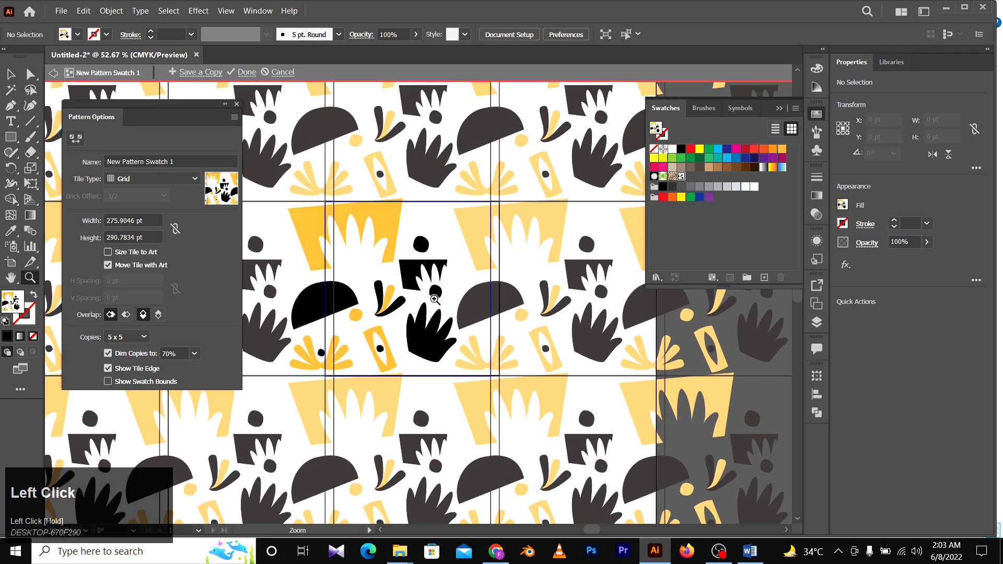
key(a)
click(412, 218)
click(432, 203)
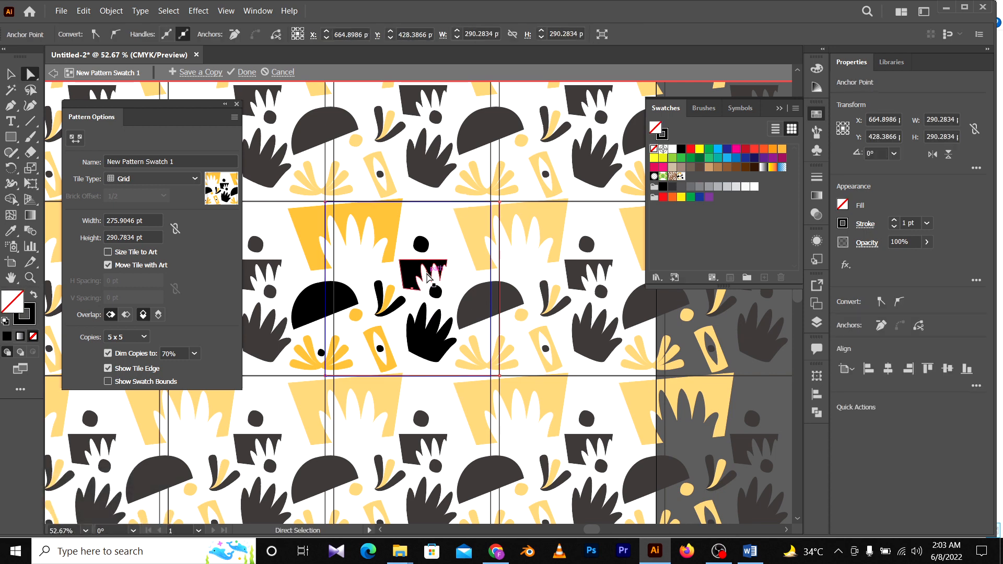
key(Delete)
key(Delete)
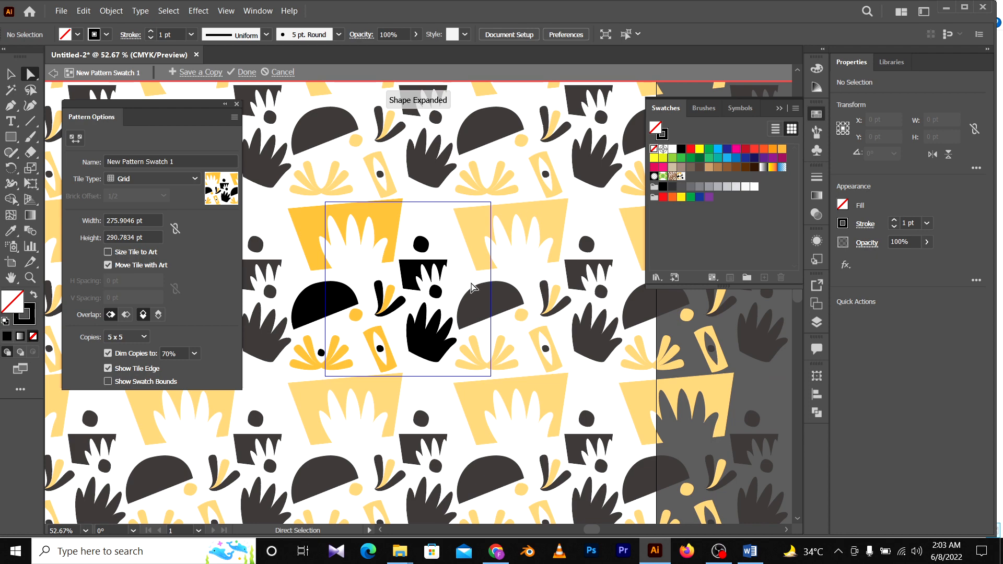
Examine how the motifs repeat around the tile and where gaps remain between them.
key(z)
drag(422, 339, 305, 303)
key(a)
click(694, 402)
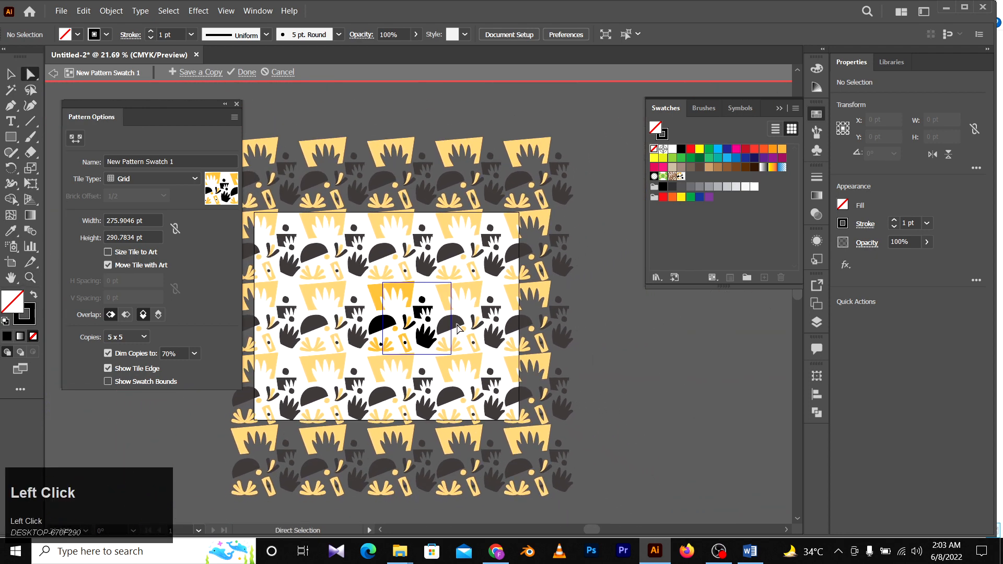
key(z)
drag(459, 327, 552, 332)
key(z)
drag(380, 252, 509, 327)
Copy the yellow petal into the gap above the black dot and rotate it to about 155°.
key(a)
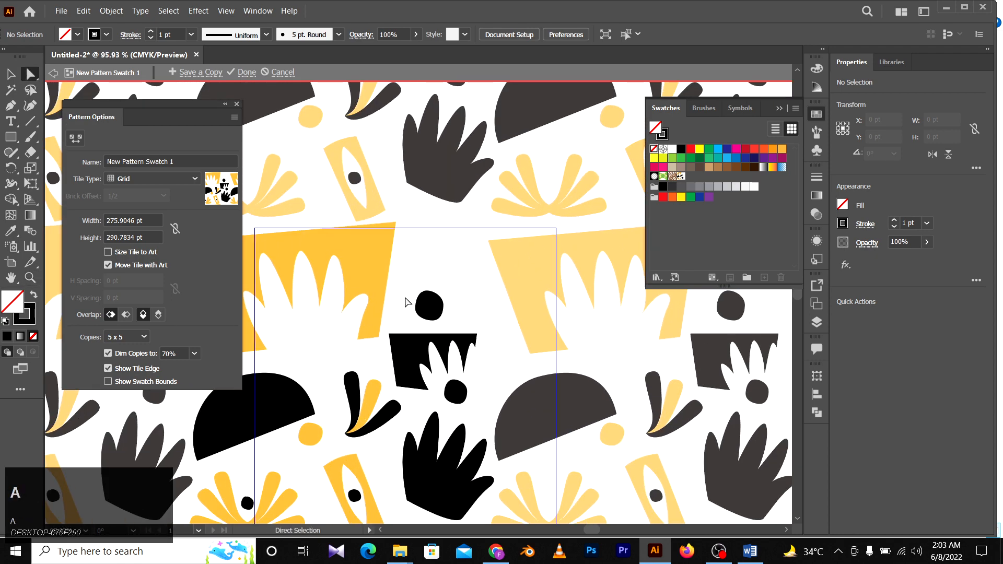
click(435, 310)
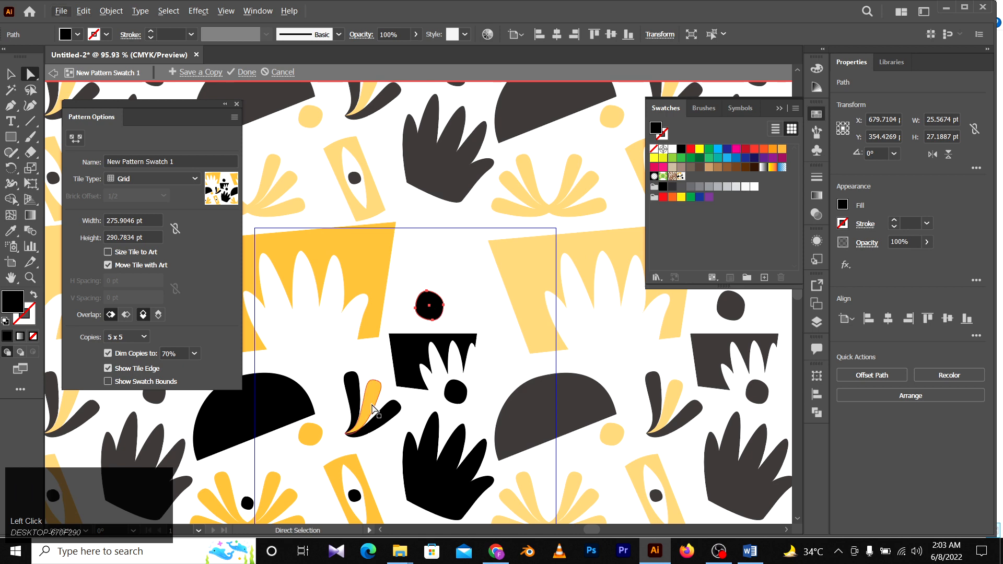
drag(372, 406, 441, 236)
key(v)
key(a)
key(z)
drag(493, 307, 484, 274)
key(space)
key(v)
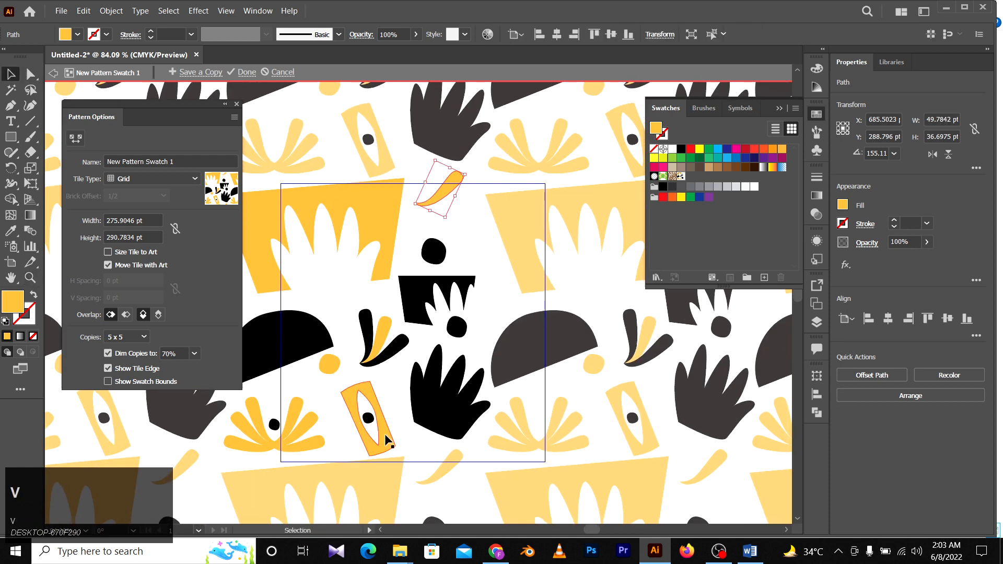
Copy the small yellow dot beside the semicircle into the gap to the right of the upper black dot.
click(385, 441)
click(291, 429)
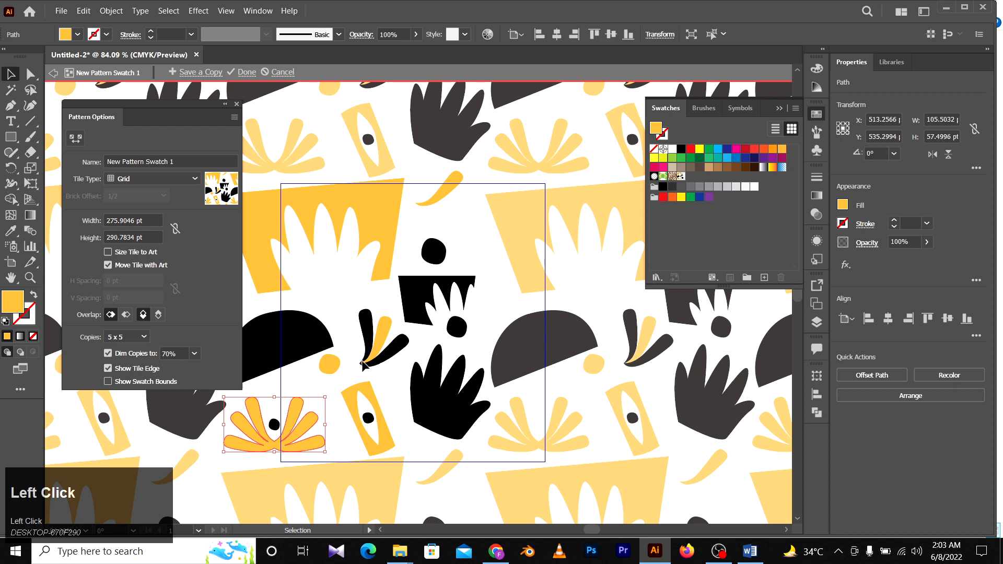
click(437, 294)
key(a)
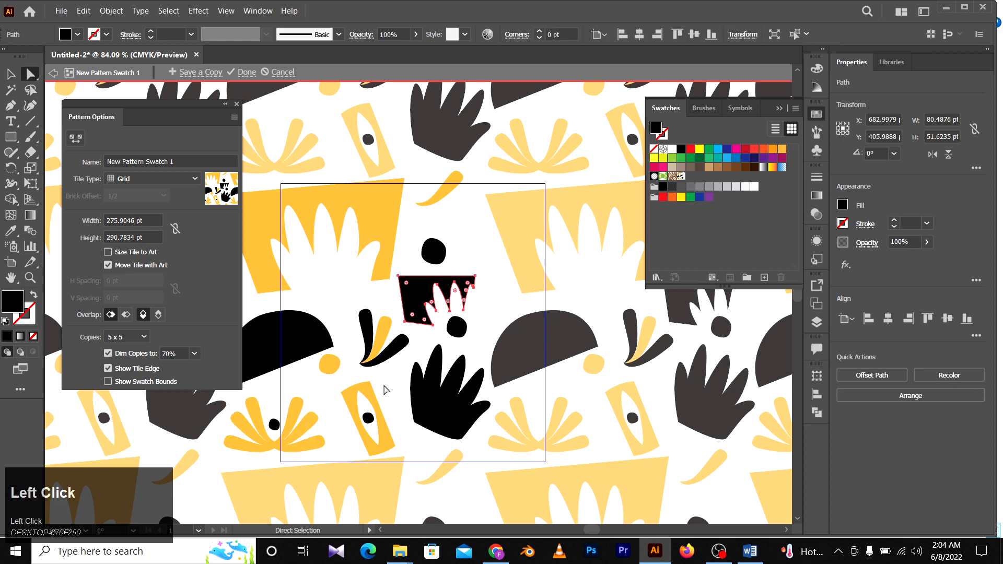
drag(331, 365, 475, 241)
click(493, 293)
Save the pattern edits, exit pattern editing and check the filled rectangle on the artboard.
key(z)
drag(485, 349, 413, 343)
drag(488, 386, 485, 339)
key(a)
key(z)
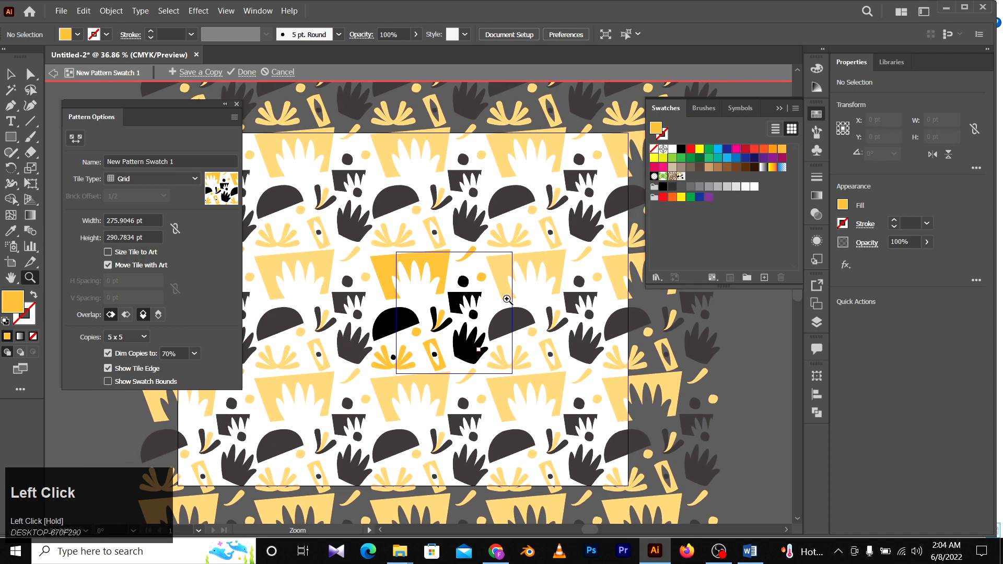
key(a)
click(246, 72)
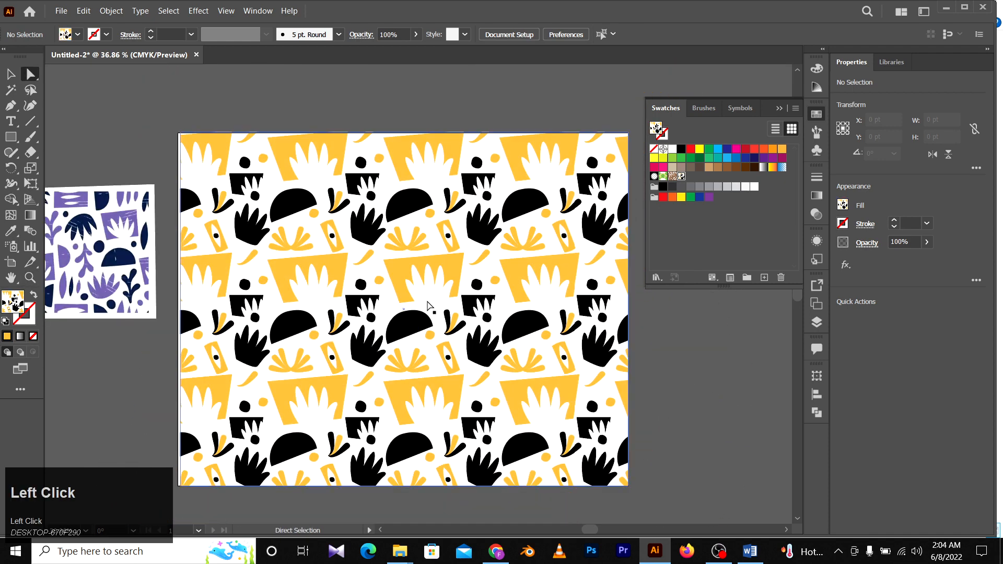
key(z)
drag(526, 320, 457, 293)
drag(462, 296, 448, 277)
drag(519, 280, 565, 292)
key(v)
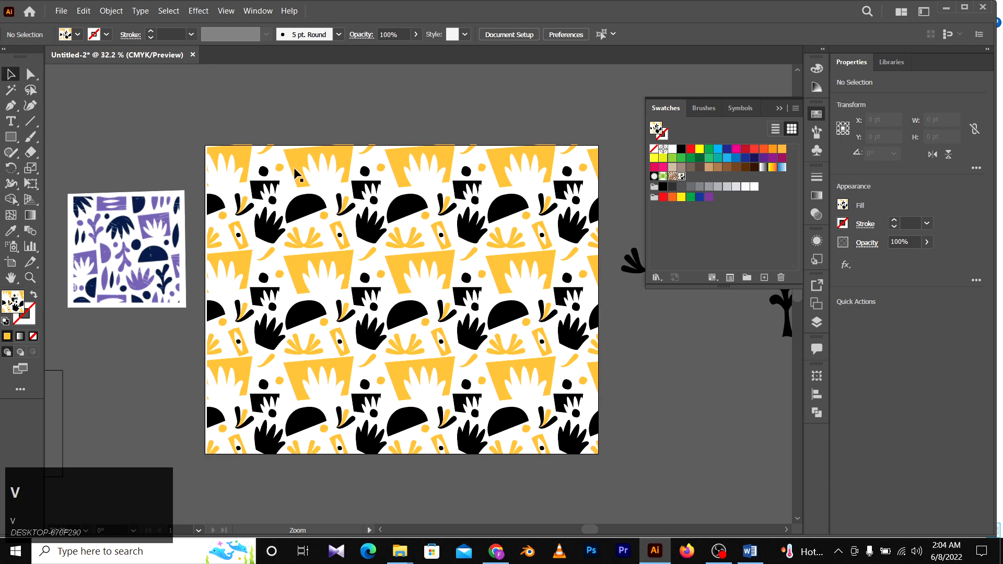
Reopen the pattern swatch, try Brick by Row, set its tile type to Brick by Column and exit pattern editing.
click(432, 265)
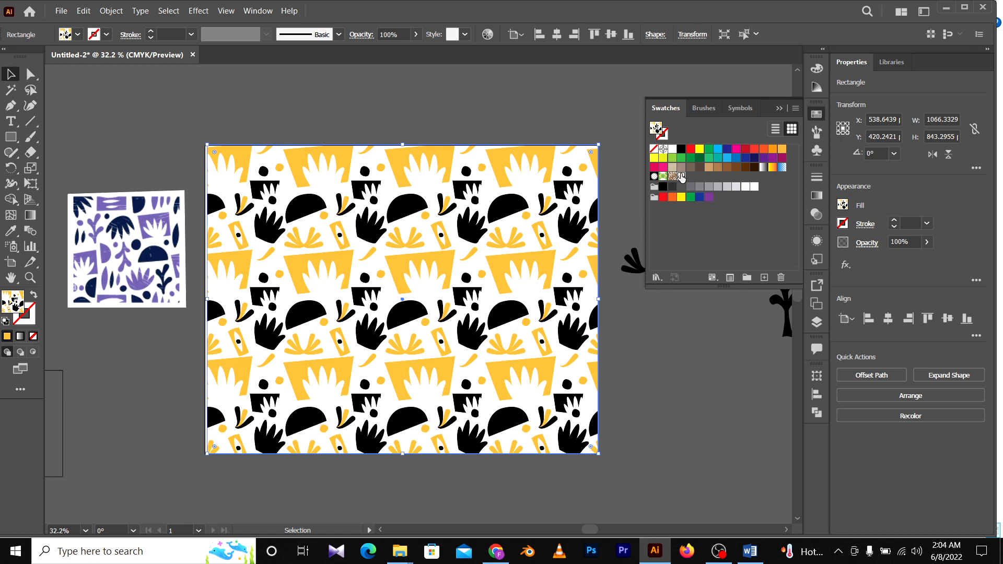
double_click(682, 178)
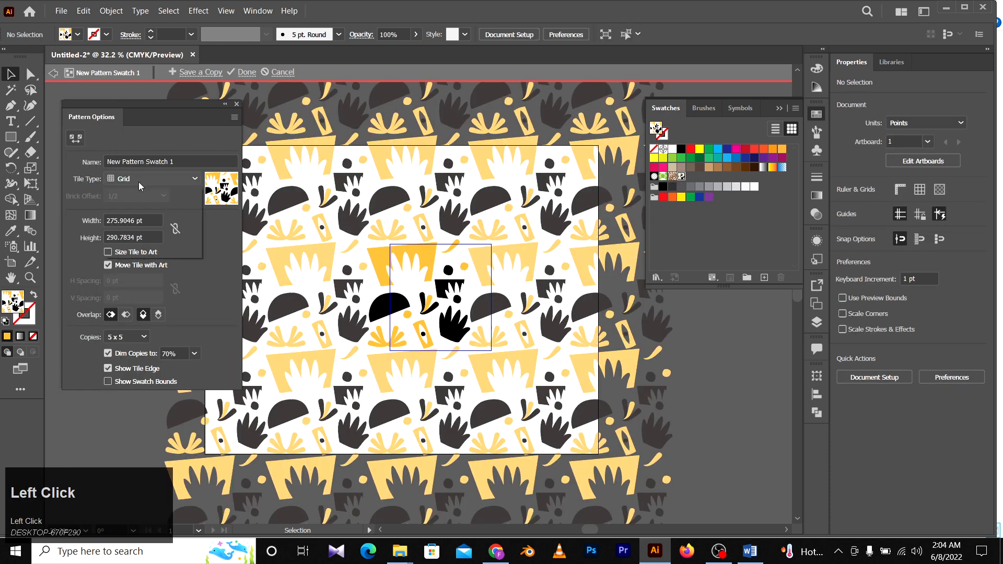
click(140, 180)
click(139, 206)
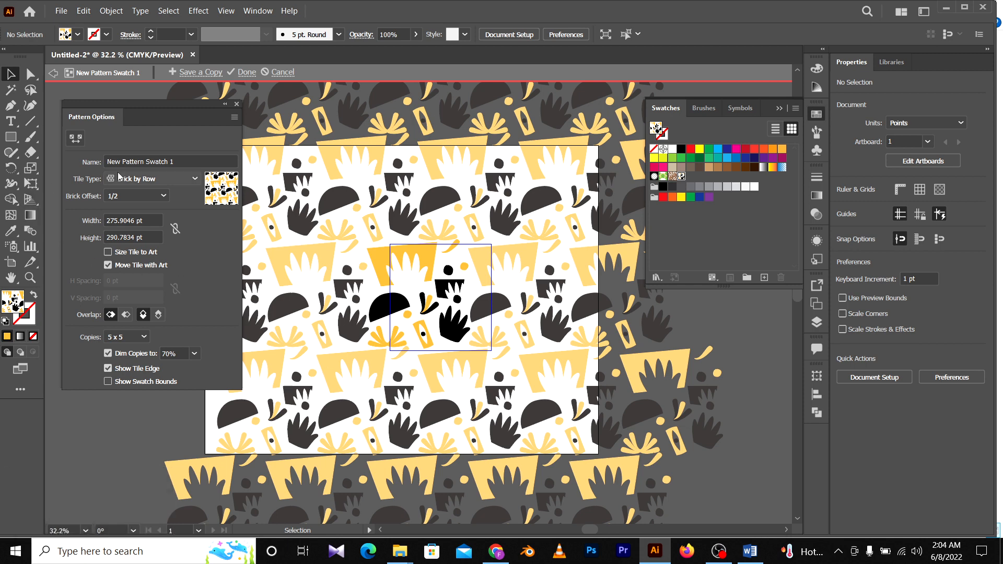
click(134, 182)
click(156, 222)
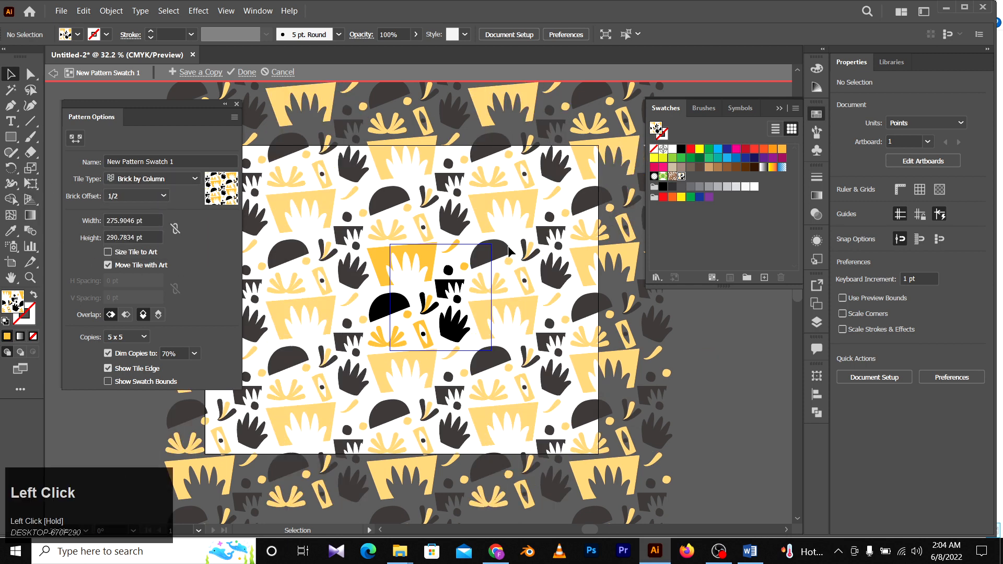
double_click(761, 418)
Inspect the brick pattern on the artboard and review the tile types available for the swatch.
key(z)
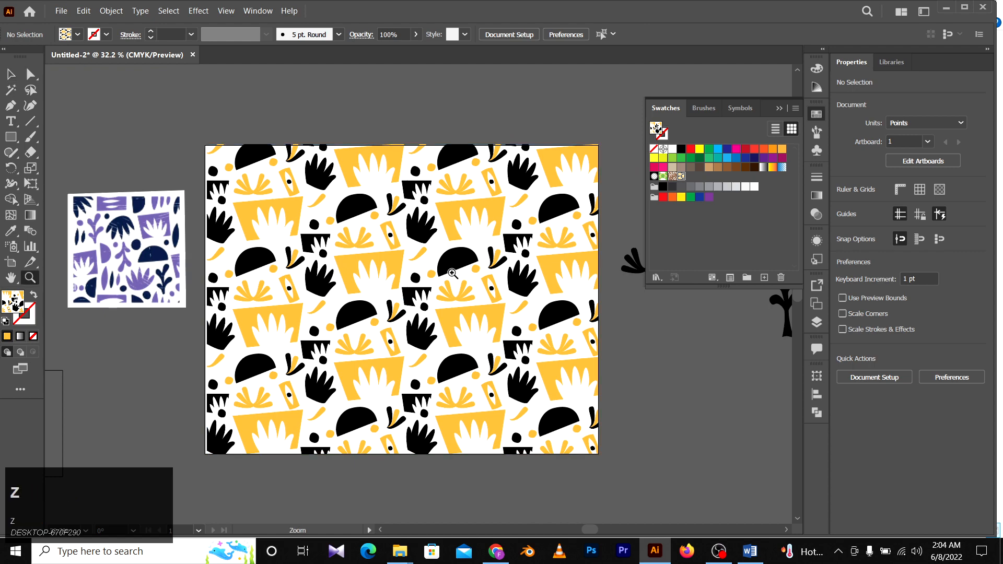
drag(454, 275, 488, 296)
key(z)
drag(517, 367, 493, 369)
key(space)
key(z)
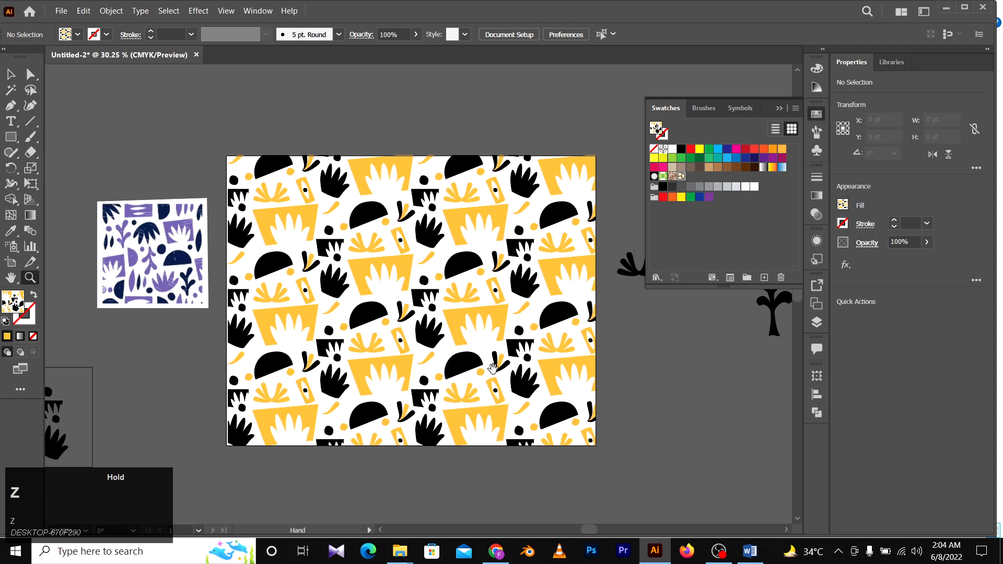
double_click(682, 177)
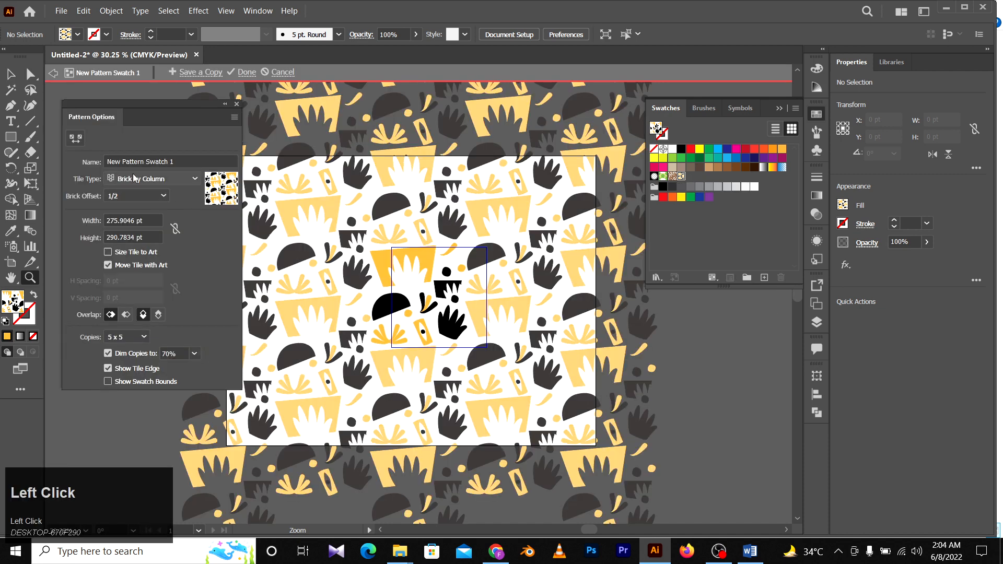
click(135, 179)
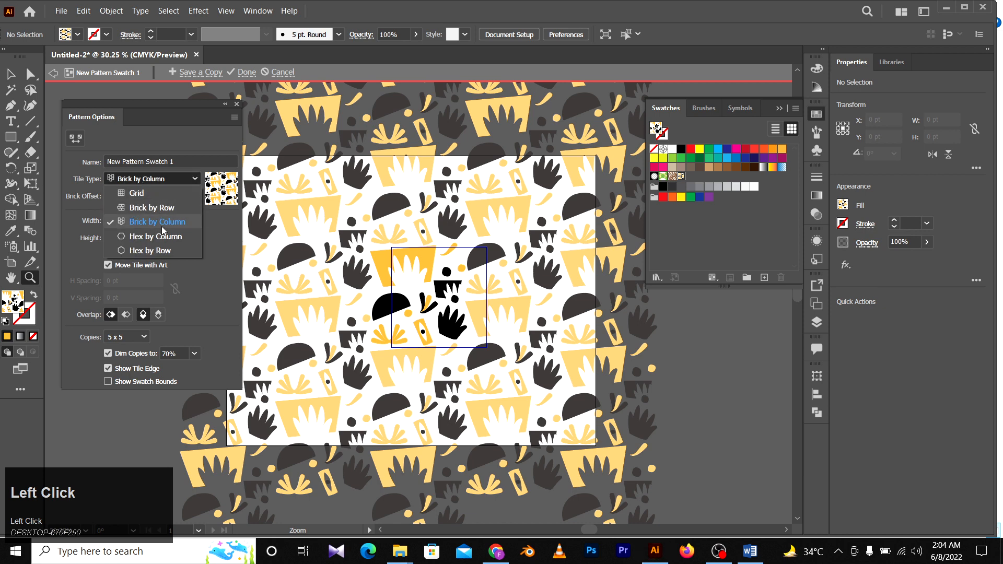
key(a)
double_click(680, 338)
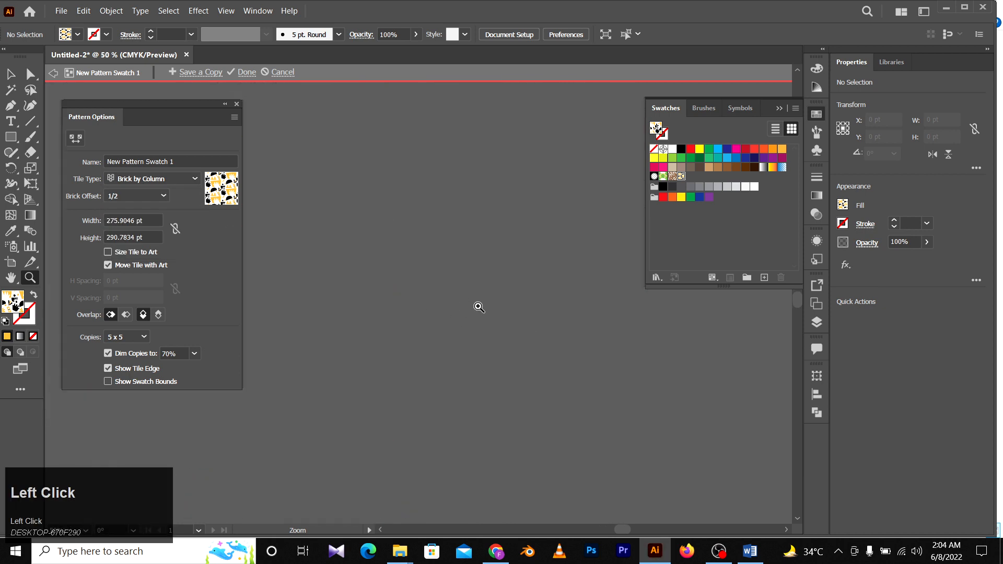
key(a)
double_click(524, 331)
Examine how the brick-by-column pattern repeats across the whole artboard.
key(z)
drag(555, 340, 372, 242)
key(space)
drag(363, 194, 573, 235)
key(z)
drag(385, 307, 486, 313)
key(space)
drag(486, 313, 570, 360)
key(space)
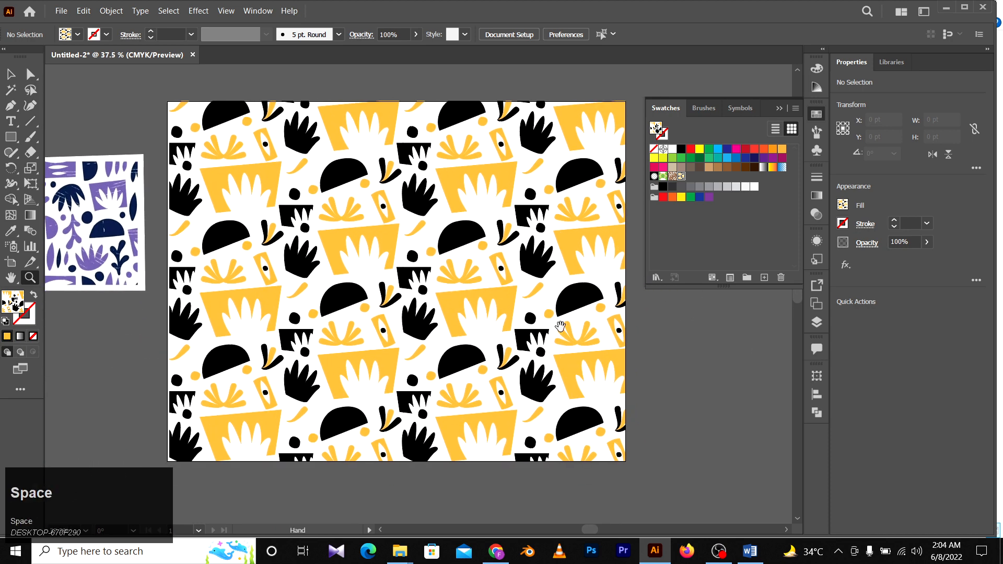
mouse_move(560, 327)
mouse_down()
mouse_move(502, 325)
mouse_move(540, 326)
mouse_up()
key(space)
Draw a light blue background rectangle of about 1102 by 928 pt extending past the artboard and send it behind the pattern.
key(m)
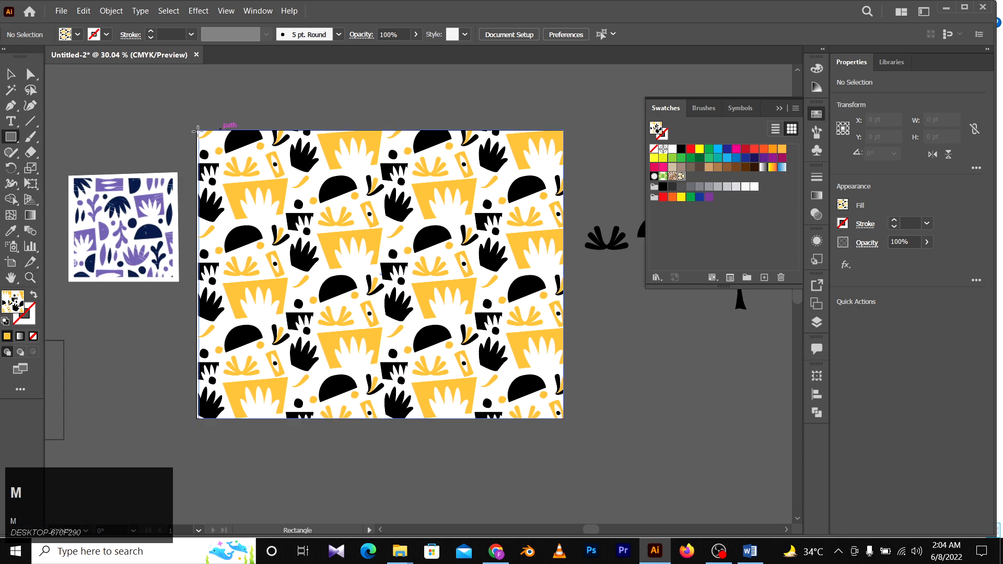
drag(191, 111, 568, 428)
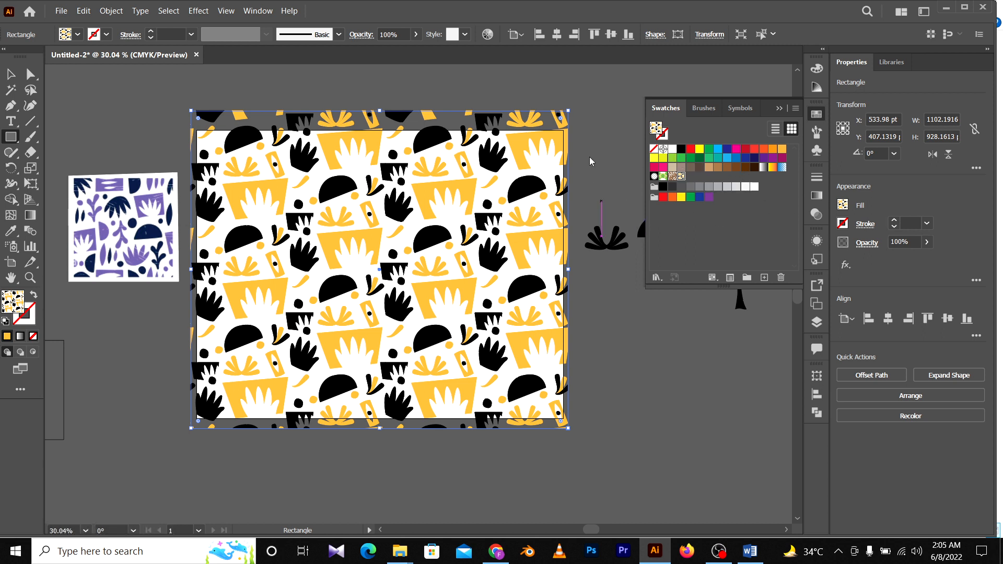
click(718, 150)
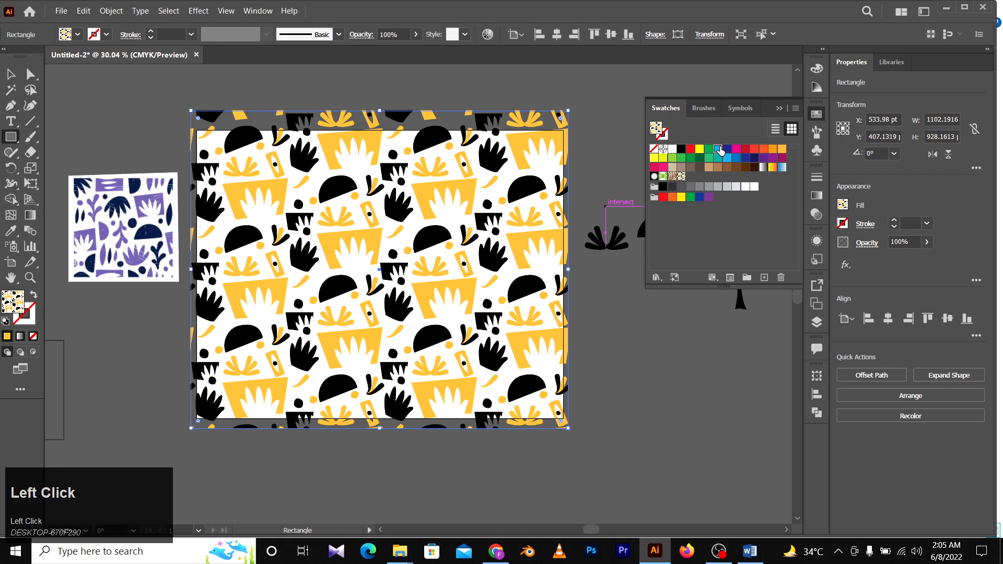
key(ctrl+shift+bracketleft)
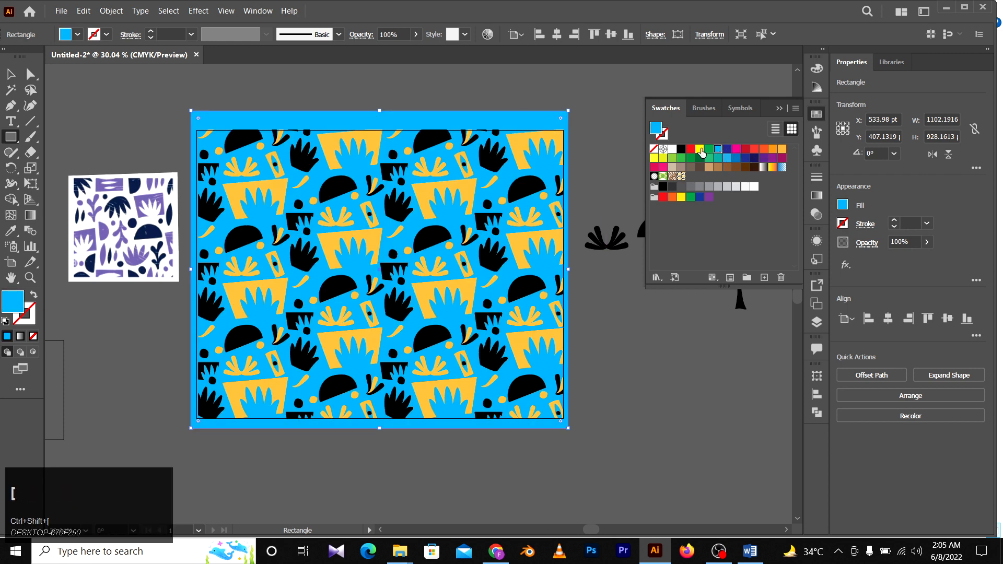
Try magenta and dark brown fills on the background rectangle.
click(735, 149)
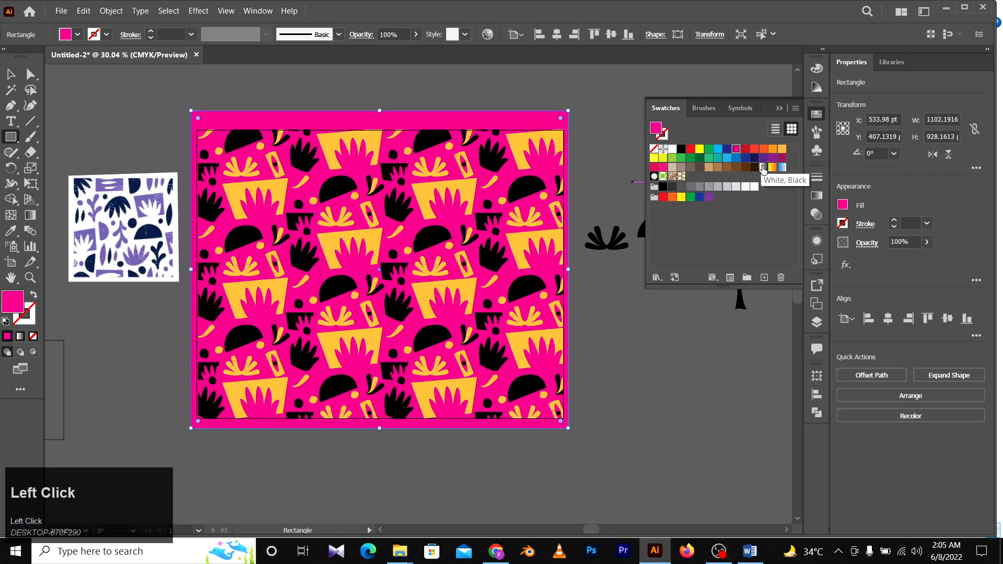
click(754, 168)
click(737, 150)
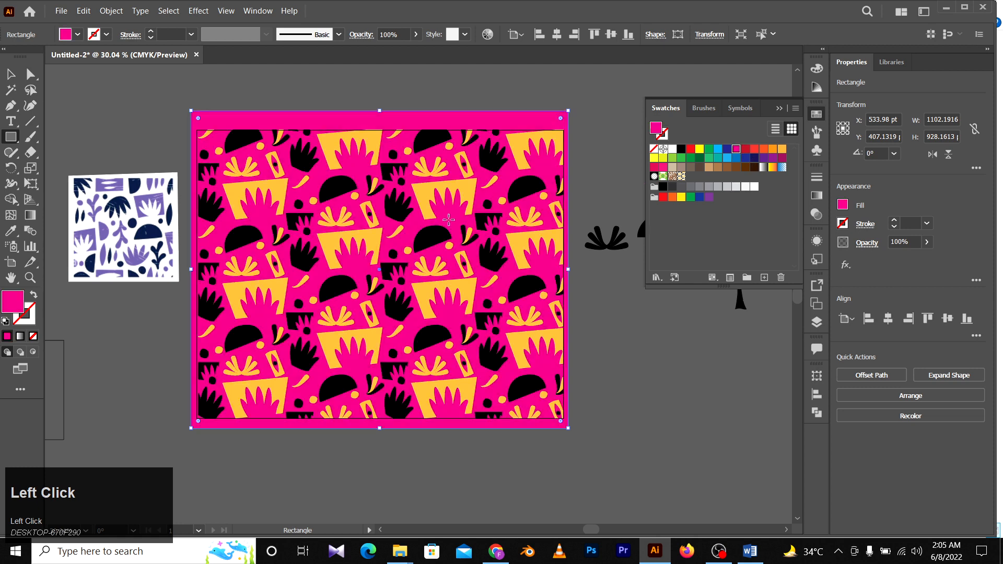
Fill the background rectangle with red and darken the colour to A51924.
click(745, 149)
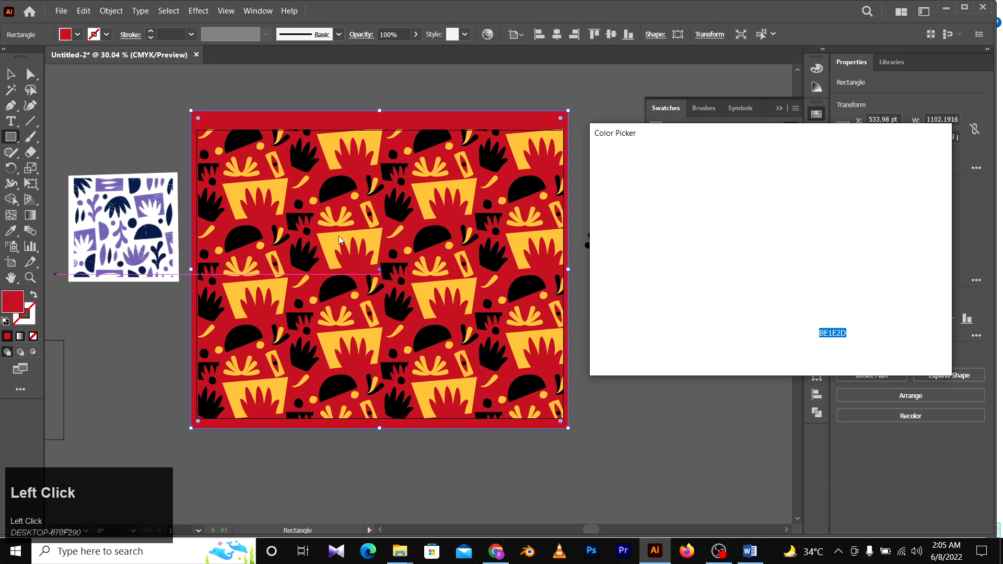
click(742, 227)
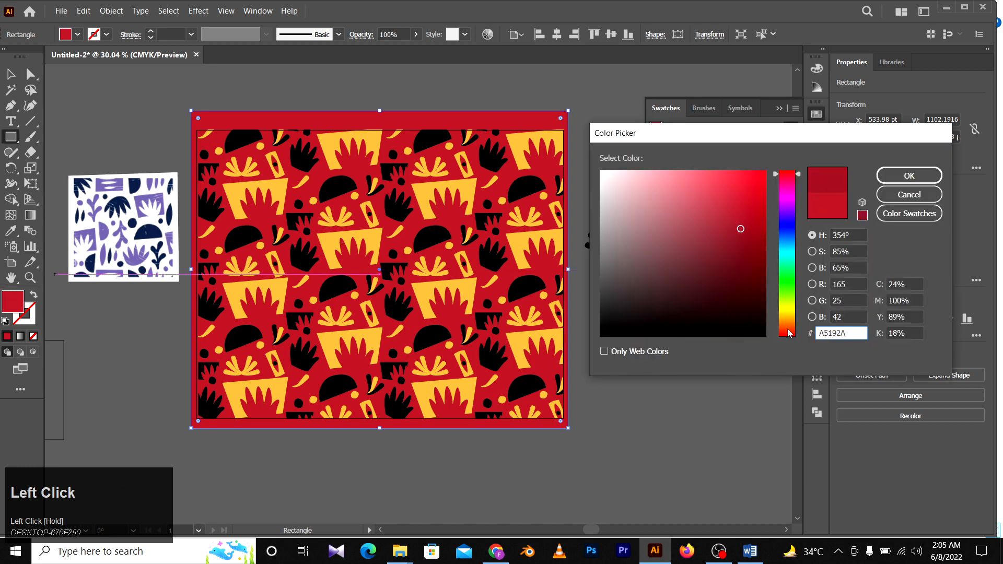
click(910, 177)
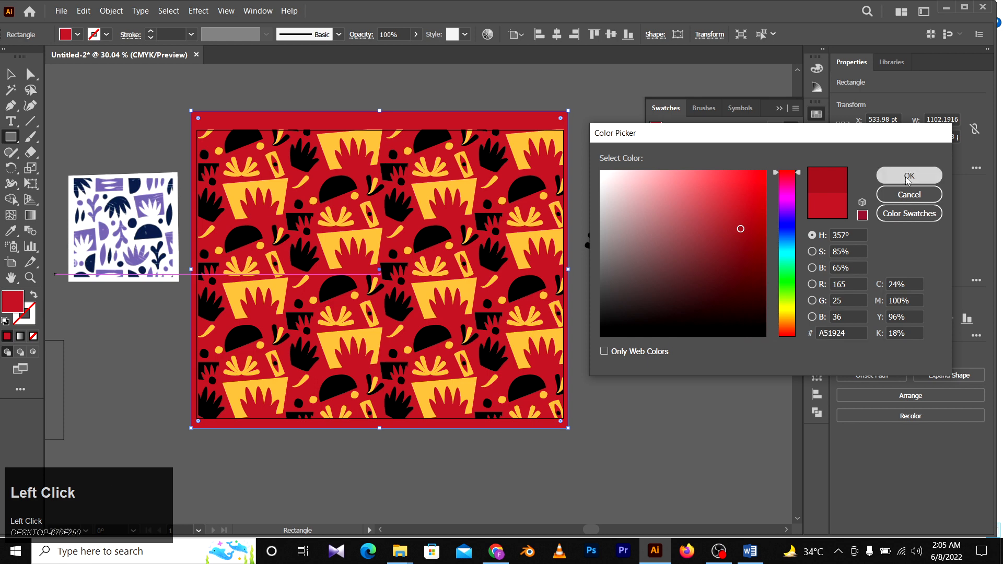
Try a slightly adjusted dark red as the fill colour with the artwork deselected.
key(a)
click(651, 381)
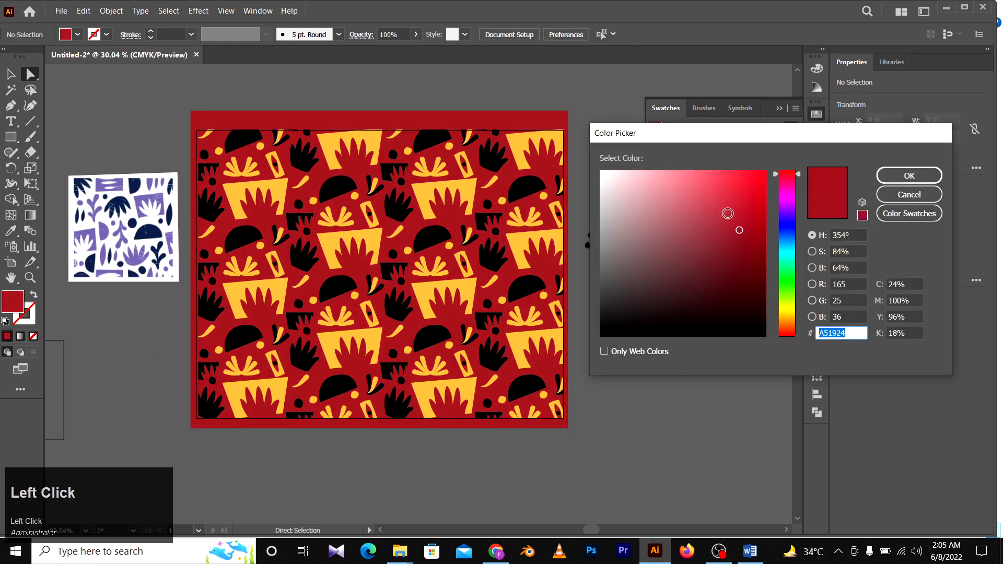
drag(728, 213, 733, 216)
click(909, 175)
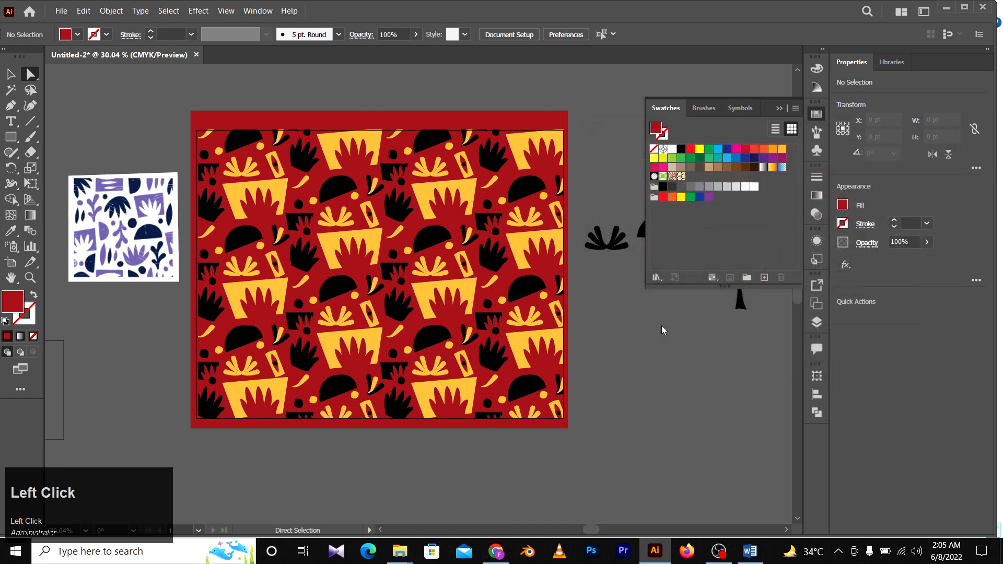
Brighten the background rectangle's fill to a vivid red, D1112D, and deselect it.
click(504, 123)
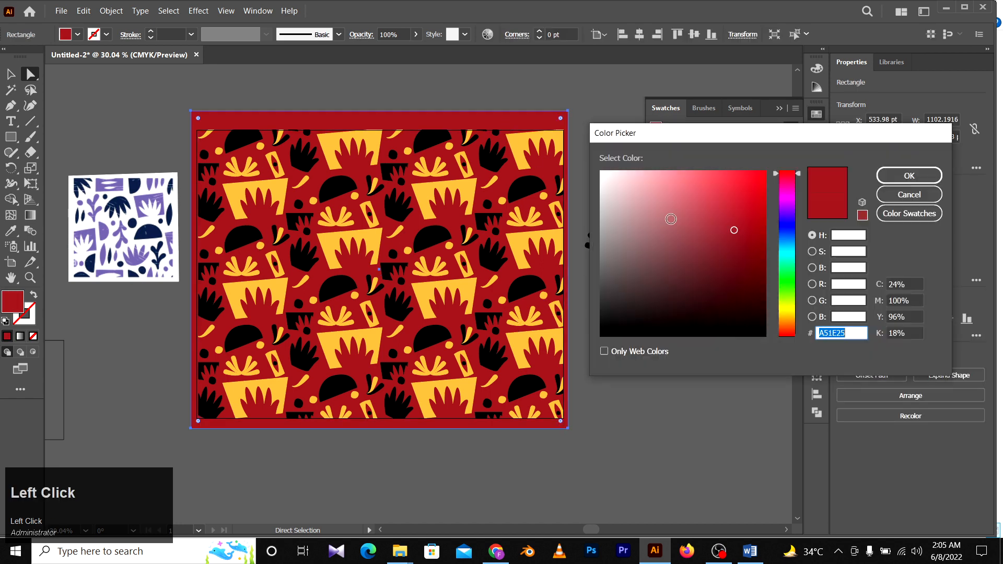
drag(732, 211, 726, 199)
click(910, 175)
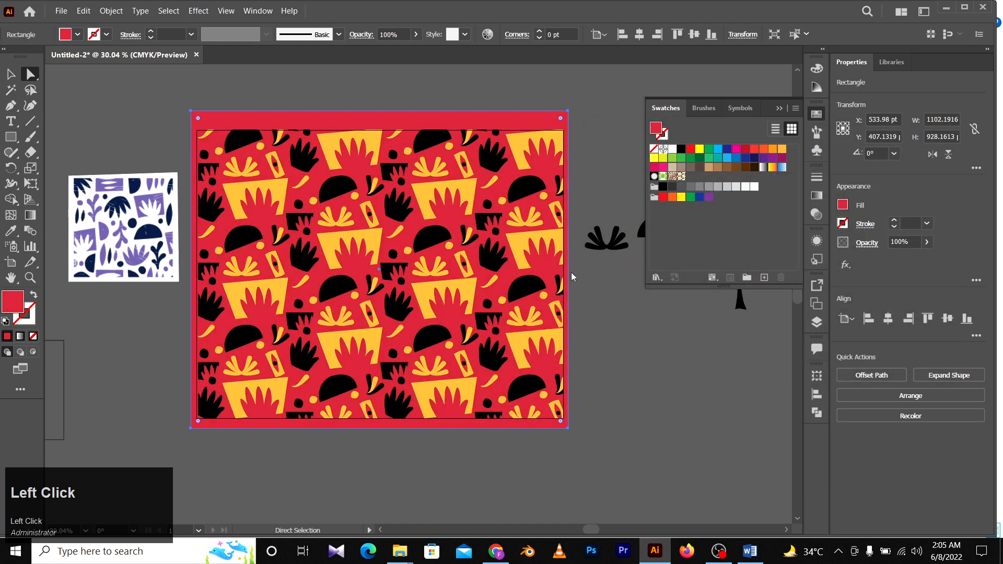
drag(729, 200, 752, 197)
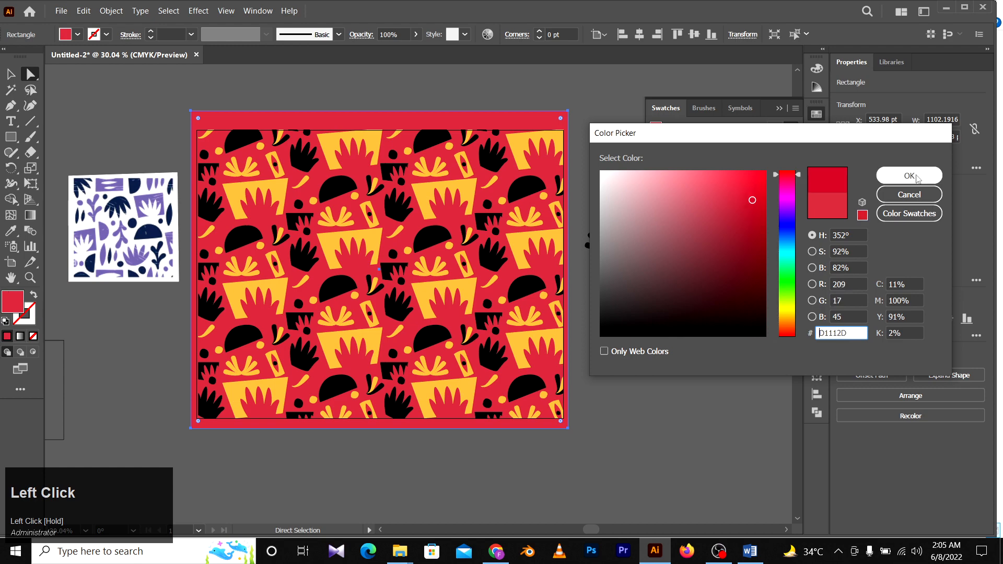
click(909, 175)
click(655, 420)
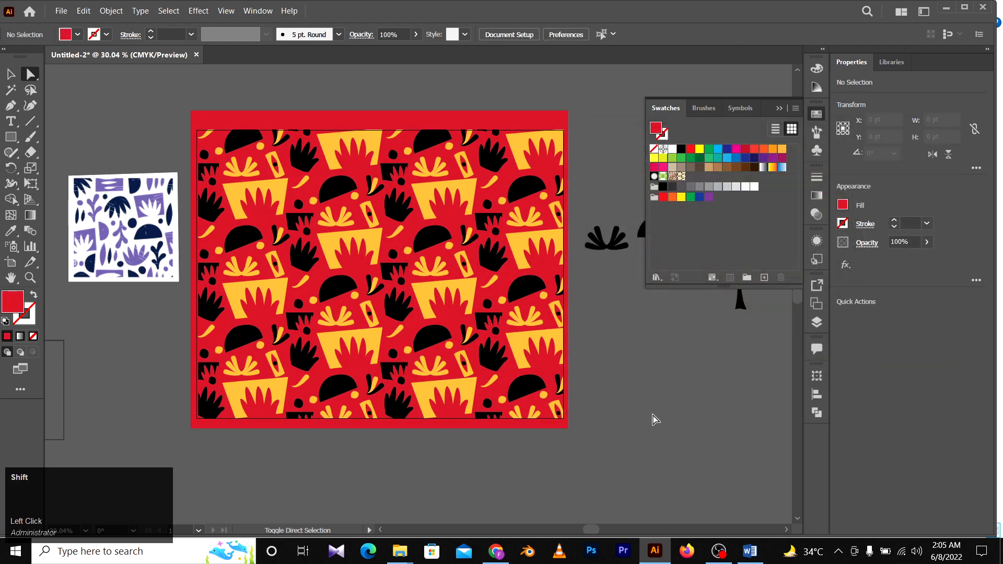
Preview the pattern on its red background in presentation mode and return to editing.
key(f)
key(shift+f)
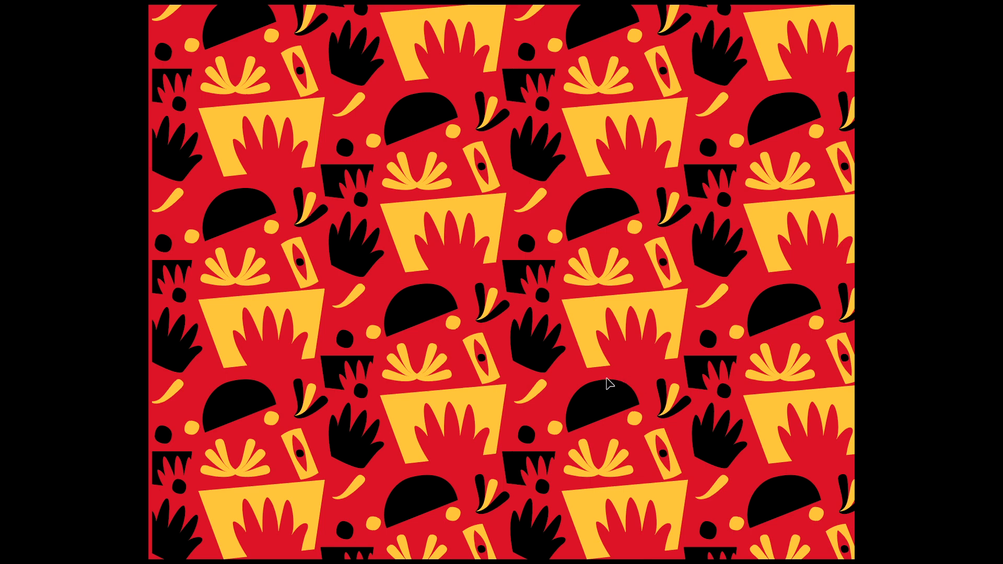
key(Escape)
Make a copy of the pattern rectangle above the artboard, enlarged to about 3307 by 3183 pt.
key(z)
drag(444, 337, 406, 291)
drag(545, 332, 512, 197)
key(v)
click(511, 351)
key(ctrl+z)
click(575, 157)
drag(454, 332, 458, 116)
drag(615, 196, 632, 168)
drag(507, 177, 485, 243)
drag(484, 163, 274, 187)
drag(265, 179, 273, 298)
alt+click(273, 298)
key(v)
drag(412, 418, 461, 415)
key(space)
drag(486, 274, 568, 298)
Examine up close and from afar how the motifs repeat across the enlarged pattern rectangle.
key(z)
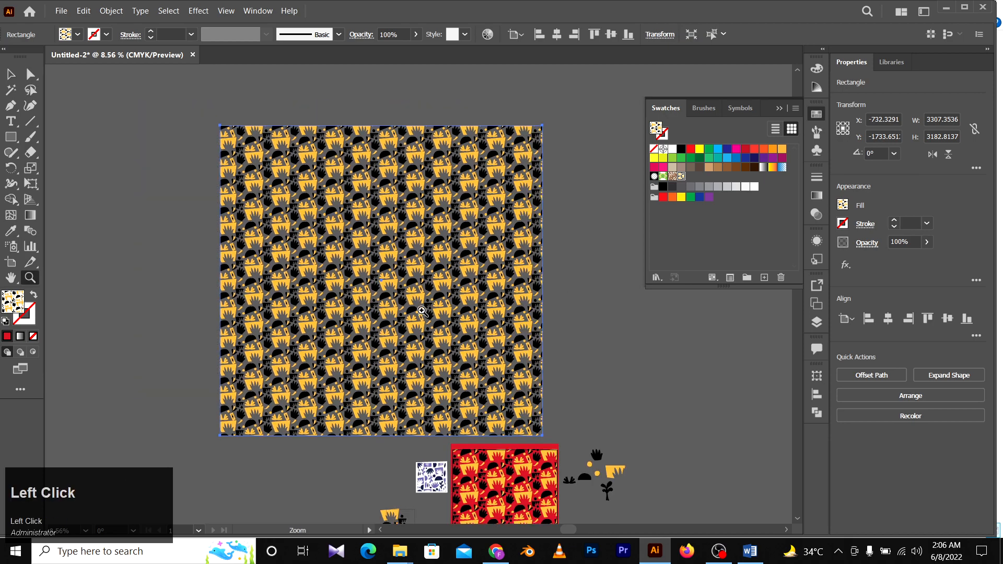
drag(405, 327, 599, 411)
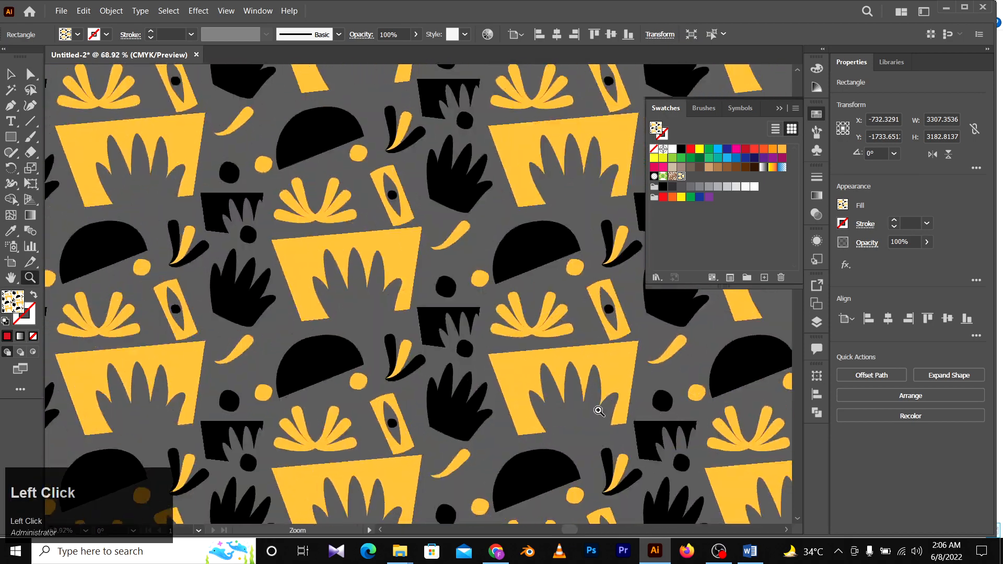
drag(529, 393, 444, 392)
key(space)
drag(553, 416, 544, 399)
drag(544, 399, 524, 414)
key(space)
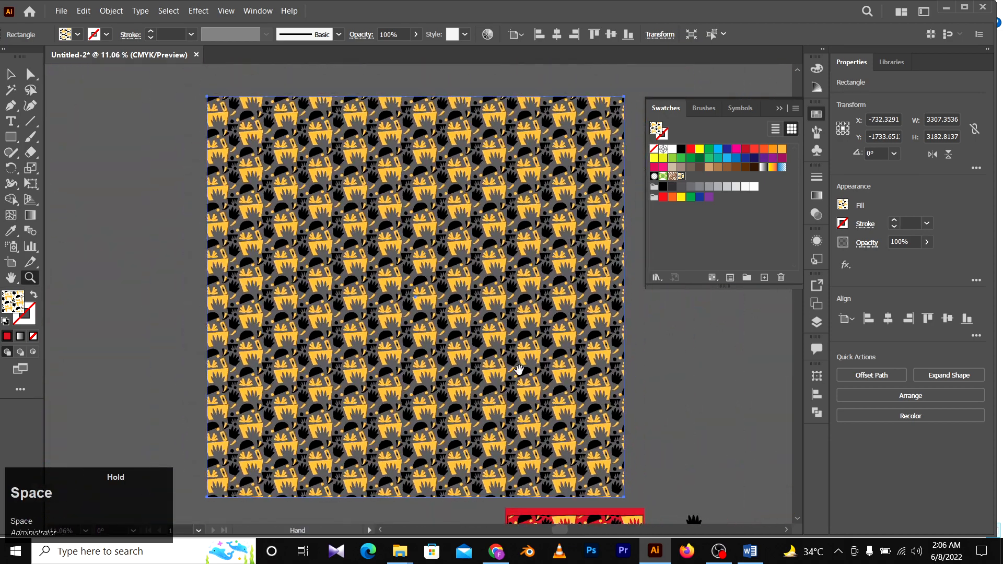
drag(526, 359, 509, 361)
key(space)
drag(572, 395, 487, 342)
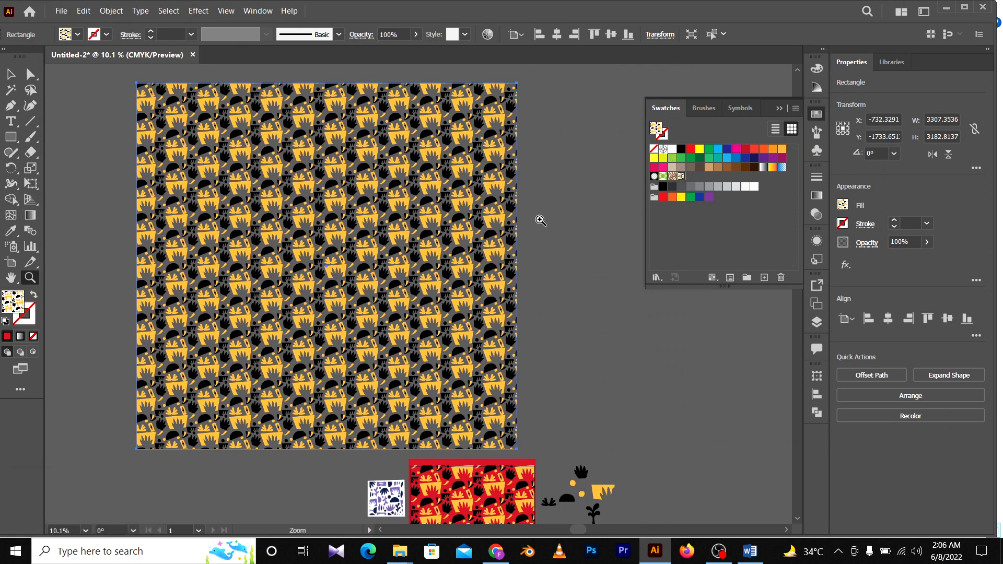
Open the motif pattern swatch for editing and try the Grid and Hex by Column tile types.
double_click(682, 176)
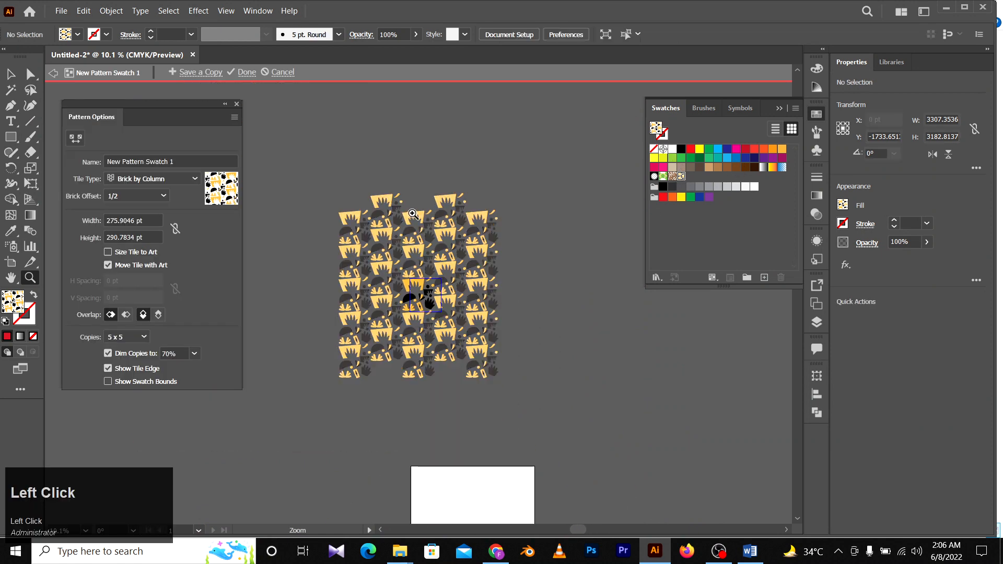
click(143, 180)
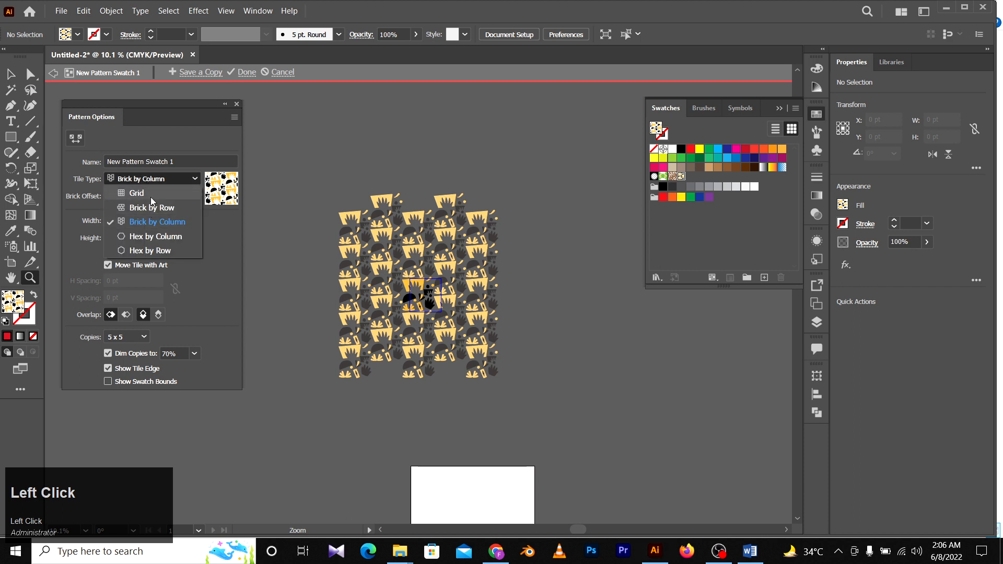
click(128, 192)
click(152, 178)
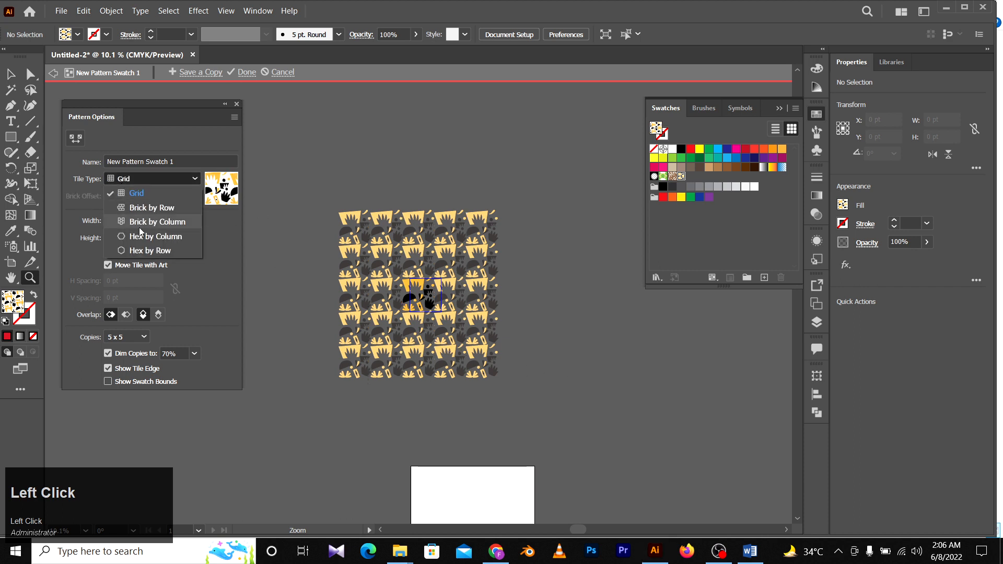
click(133, 235)
Try to reshape the hexagonal tile boundary around the motifs with the Pattern Tile tool.
mouse_move(420, 308)
mouse_down()
mouse_move(642, 351)
mouse_move(550, 342)
mouse_up()
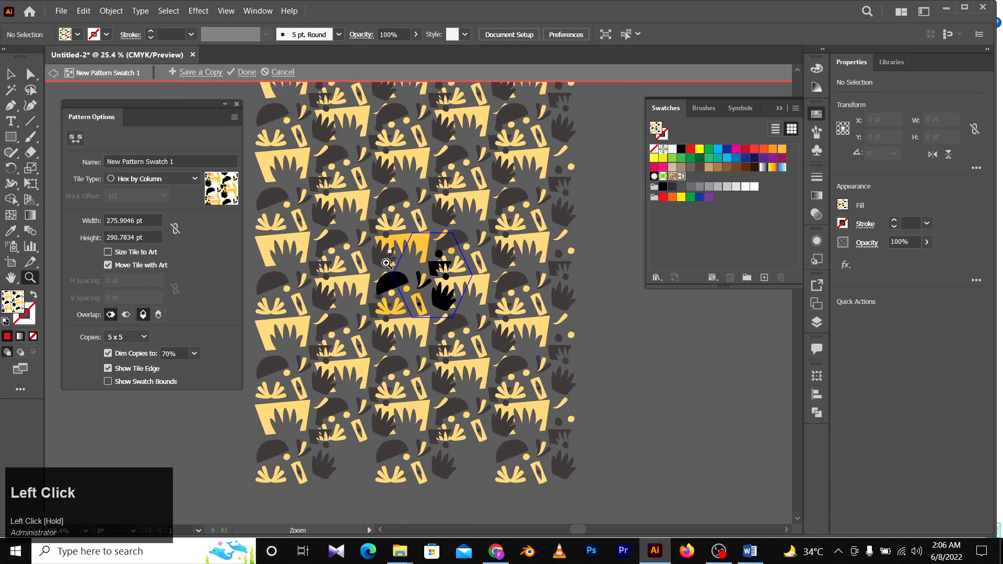
click(76, 138)
mouse_move(453, 243)
mouse_down()
mouse_move(451, 233)
mouse_move(481, 225)
mouse_move(524, 225)
mouse_move(467, 230)
mouse_up()
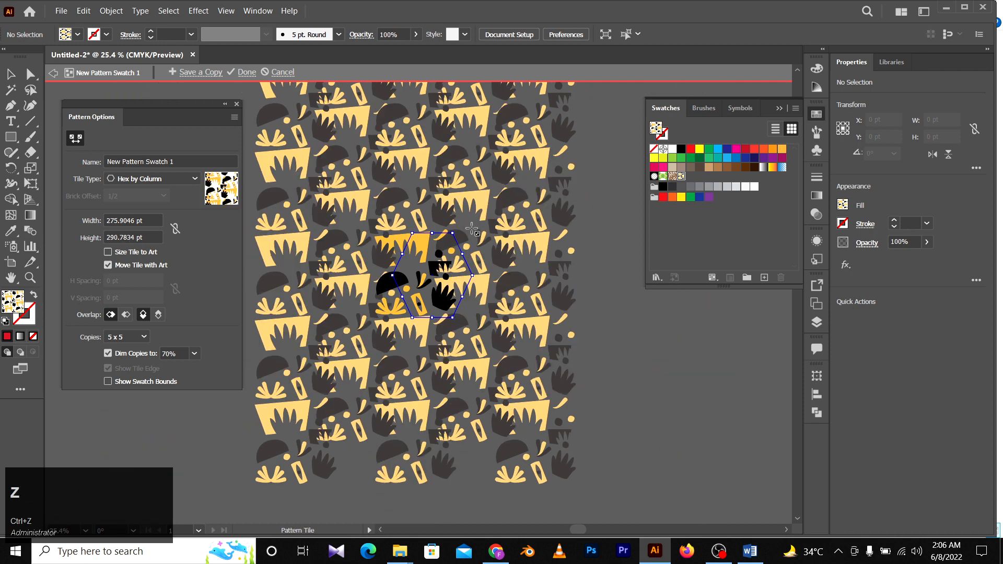
Restore the Brick by Column tile type and leave pattern editing.
click(137, 178)
click(137, 221)
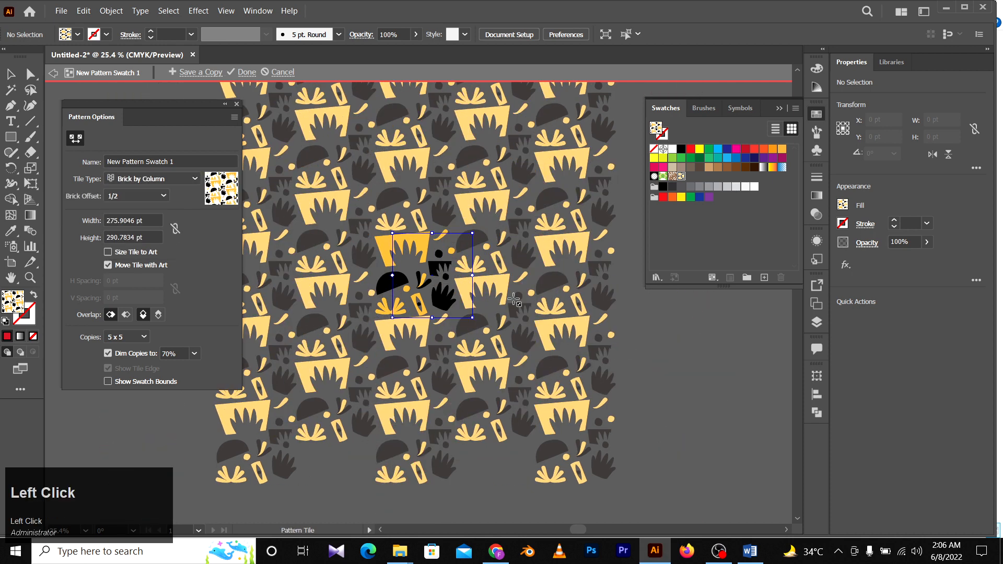
key(a)
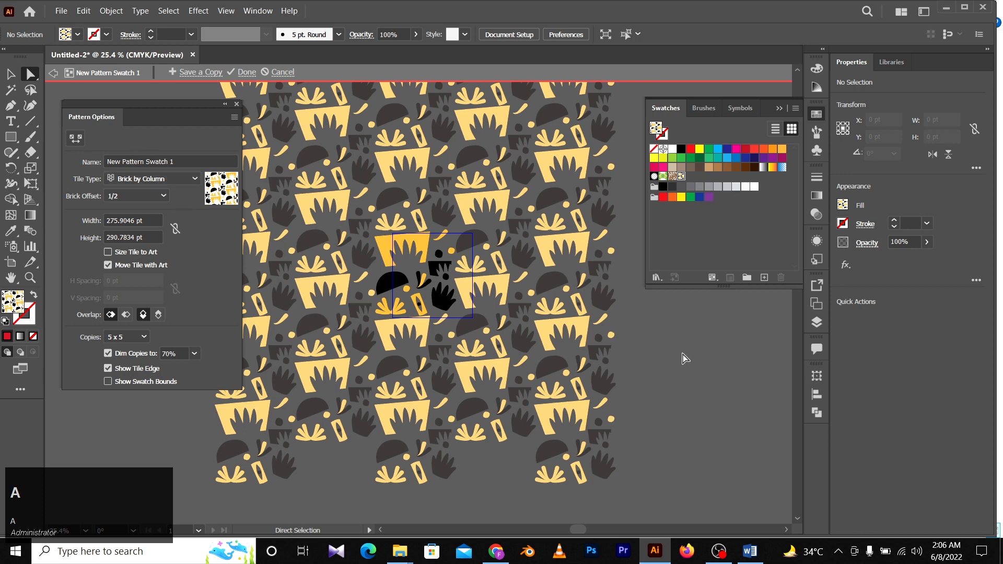
key(ctrl+z)
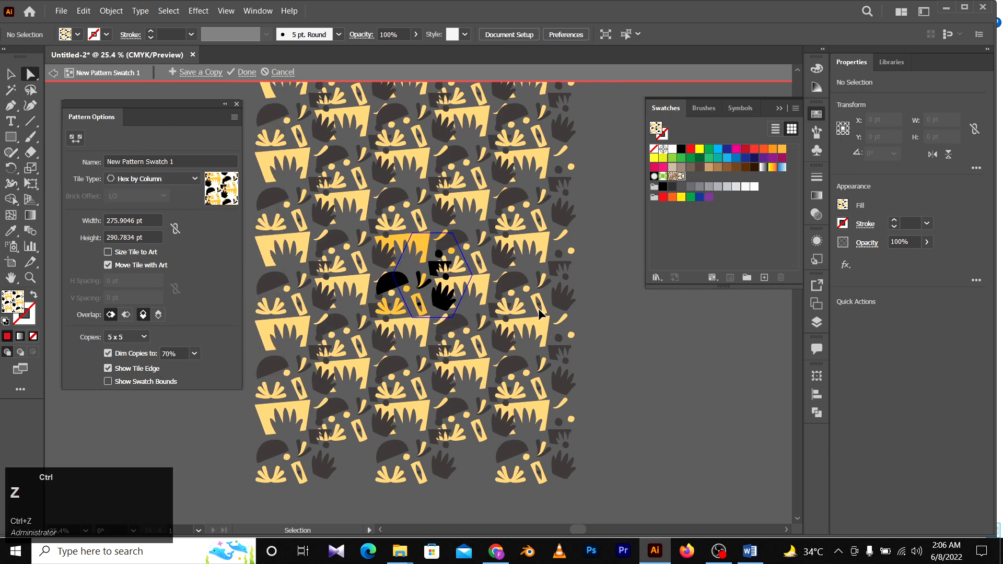
key(ctrl+shift+z)
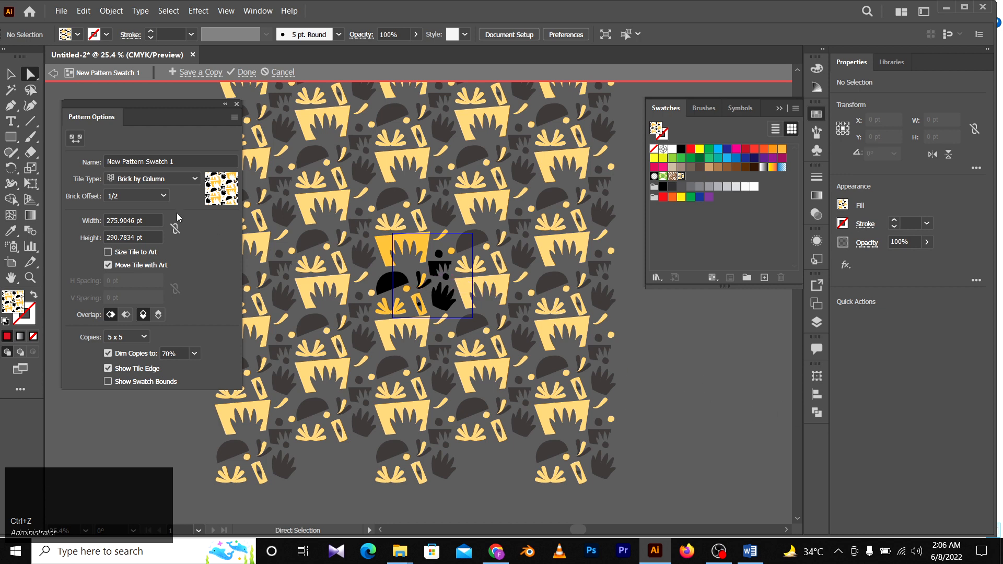
click(156, 178)
click(143, 218)
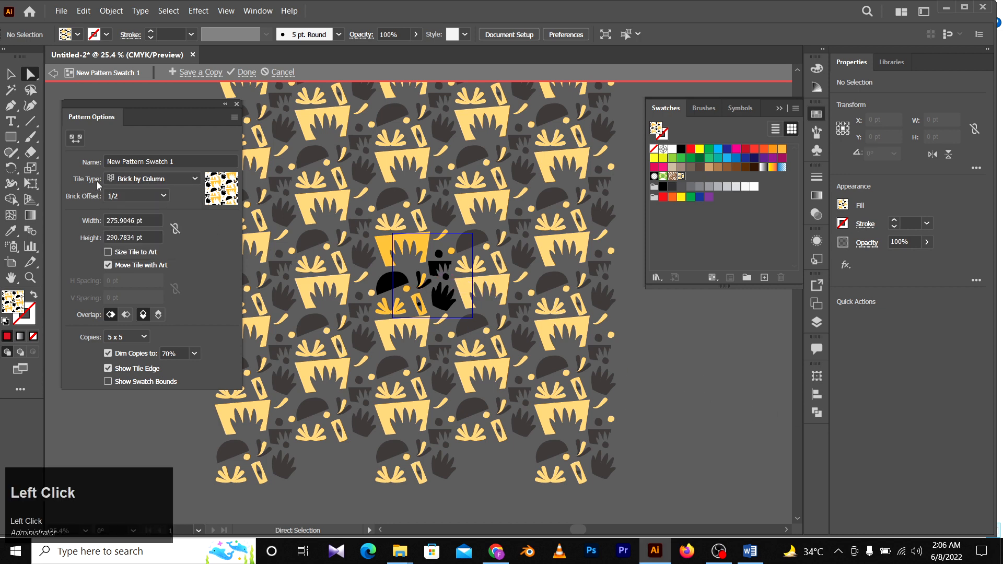
double_click(692, 378)
Inspect the brick repeat across the large rectangle down to the red artboard below it.
key(z)
drag(478, 348, 437, 371)
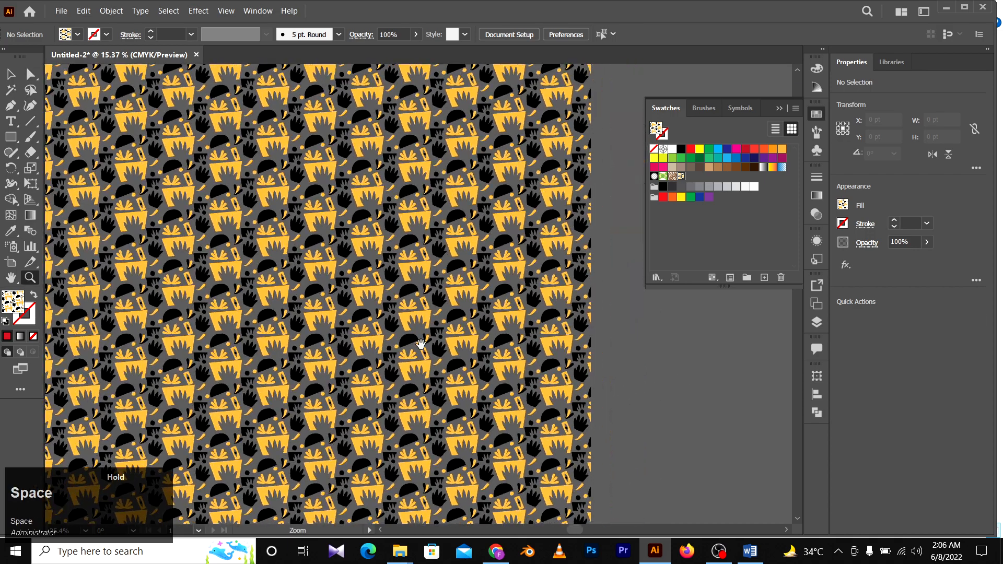
mouse_move(408, 317)
mouse_down()
mouse_move(645, 329)
mouse_move(488, 340)
mouse_move(415, 299)
mouse_up()
key(space)
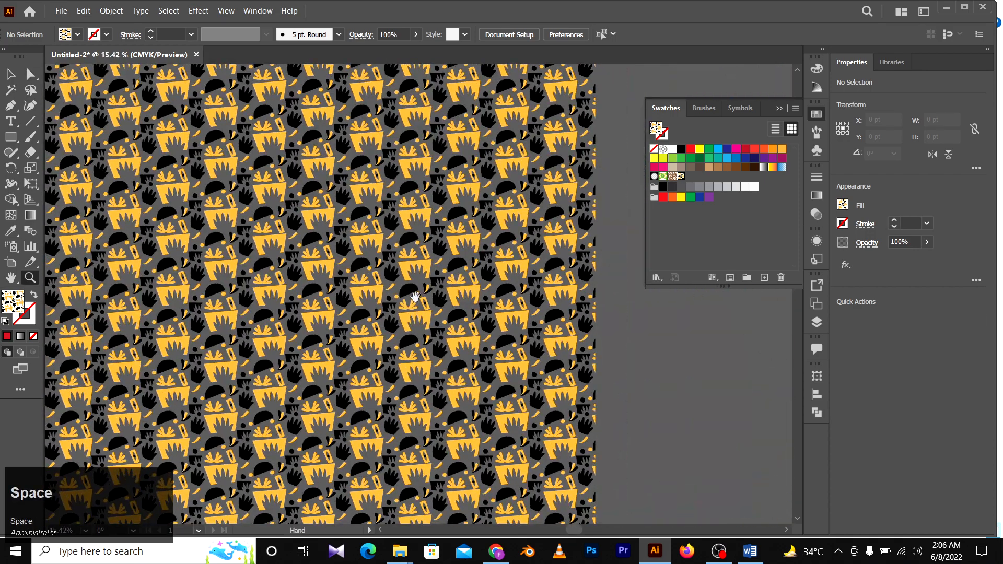
key(z)
drag(351, 292, 504, 372)
key(space)
drag(615, 381, 454, 338)
key(space)
key(space)
drag(543, 397, 422, 210)
key(space)
drag(600, 496, 406, 189)
drag(419, 277, 382, 280)
key(space)
drag(537, 363, 475, 255)
Review the red pattern artboard beside its loose motifs and preview it full screen.
key(z)
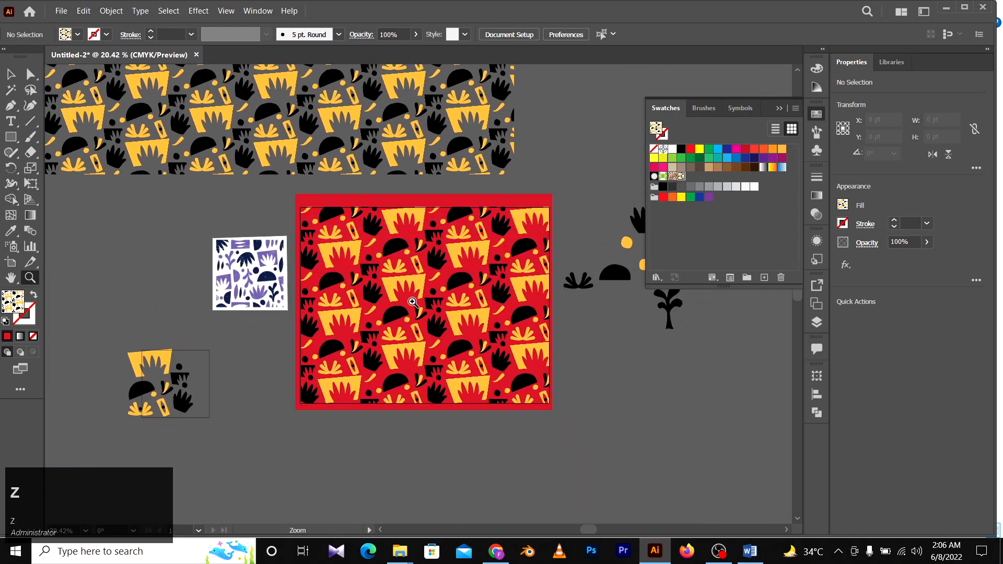
drag(414, 304, 487, 340)
key(a)
key(z)
key(space)
drag(487, 341, 339, 350)
key(a)
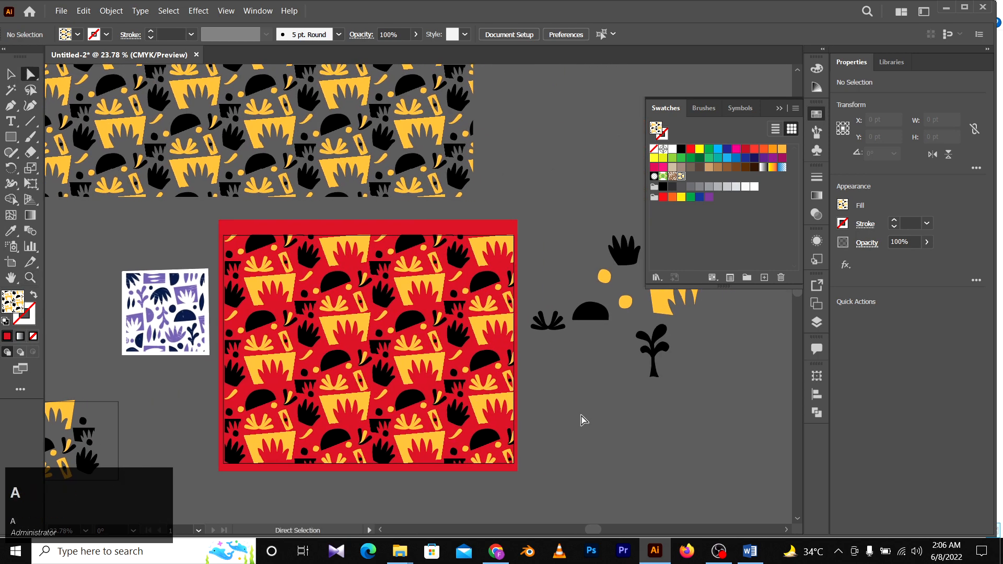
key(space)
drag(507, 253, 451, 276)
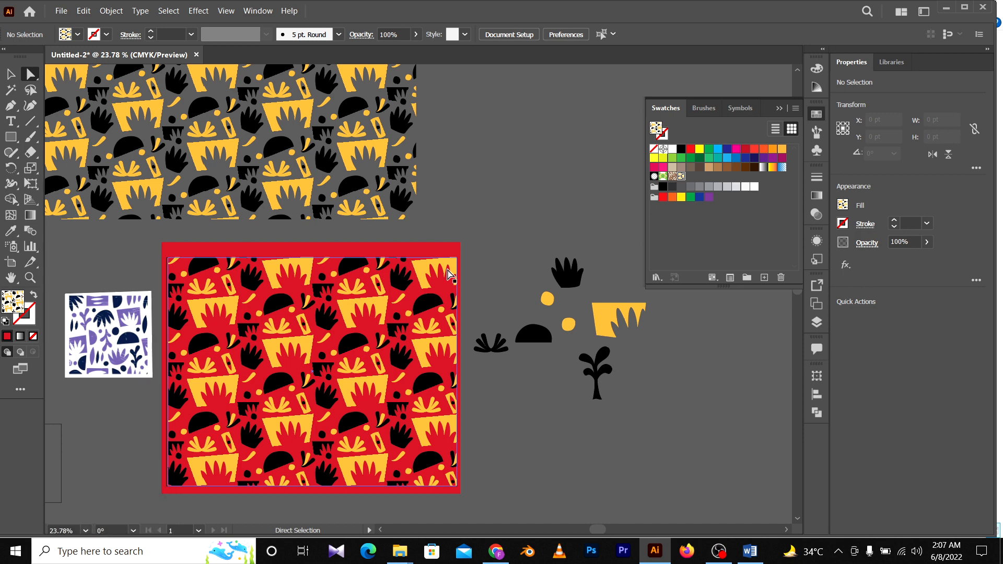
key(space)
drag(318, 330, 361, 290)
key(a)
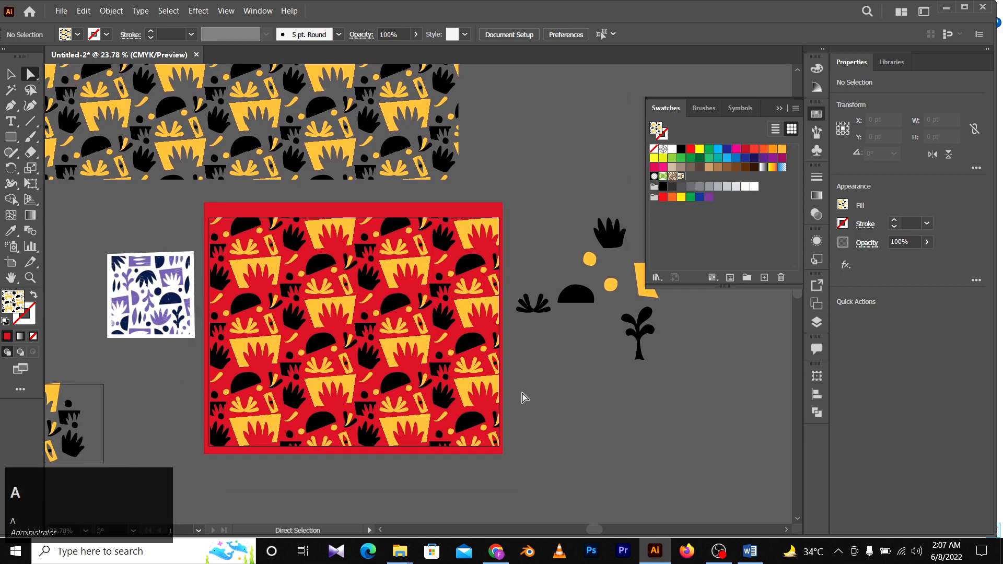
click(524, 397)
key(v)
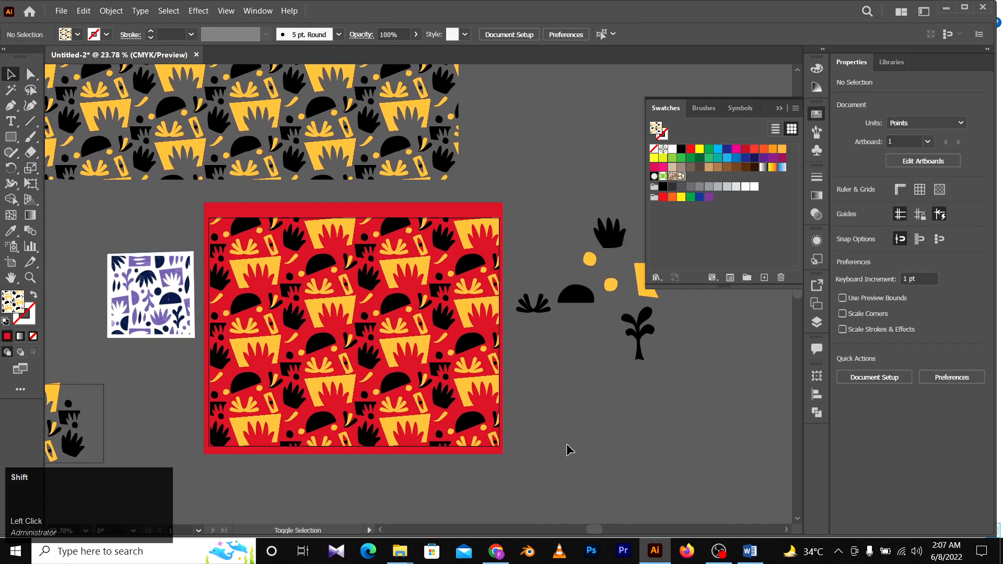
key(shift+f)
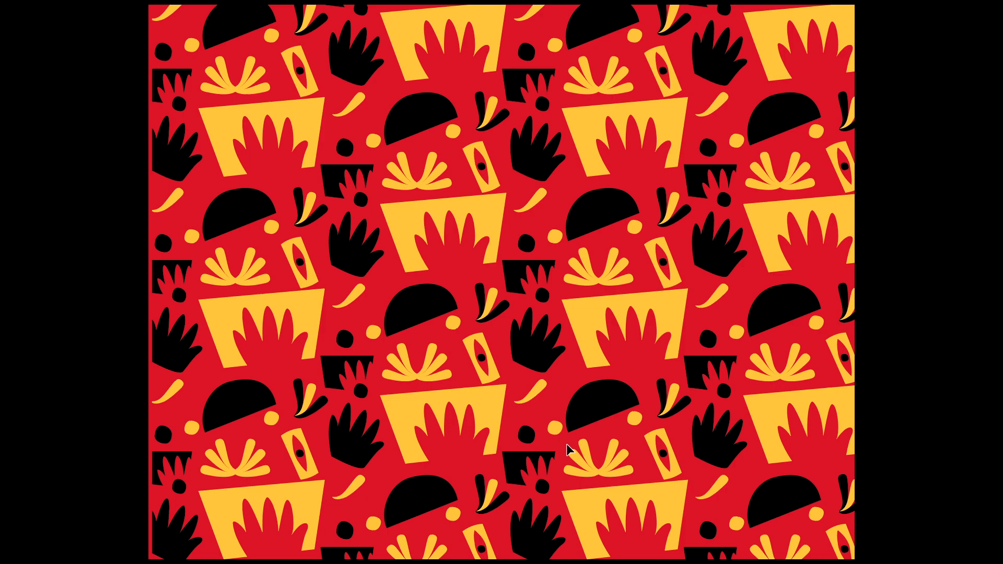
key(Escape)
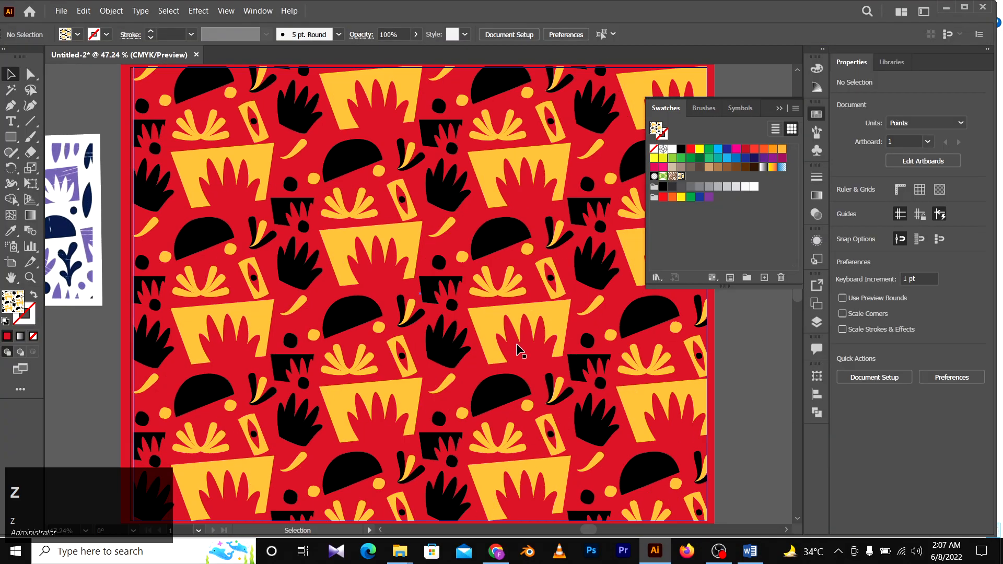
Inspect the motif shapes, spacing and tile joins of the red pattern at close range.
key(z)
drag(514, 347, 421, 315)
key(space)
drag(556, 401, 499, 421)
key(a)
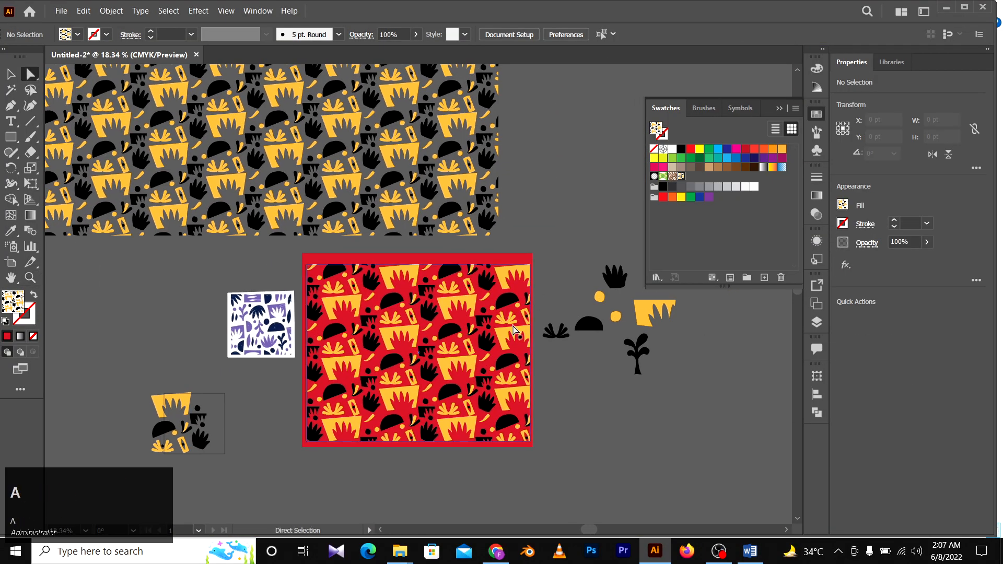
key(z)
drag(451, 361, 534, 357)
key(space)
key(z)
drag(271, 313, 365, 339)
key(space)
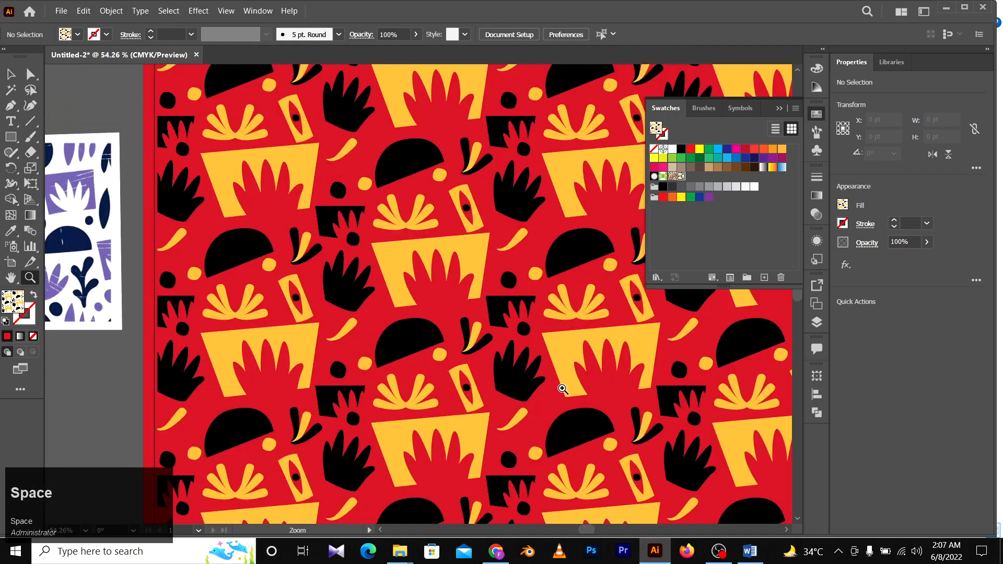
drag(562, 389, 380, 365)
key(z)
key(space)
drag(446, 378, 399, 327)
key(z)
drag(450, 354, 422, 341)
drag(308, 290, 480, 359)
Compare the red pattern with the purple and navy cut-out reference image beside it.
key(space)
key(z)
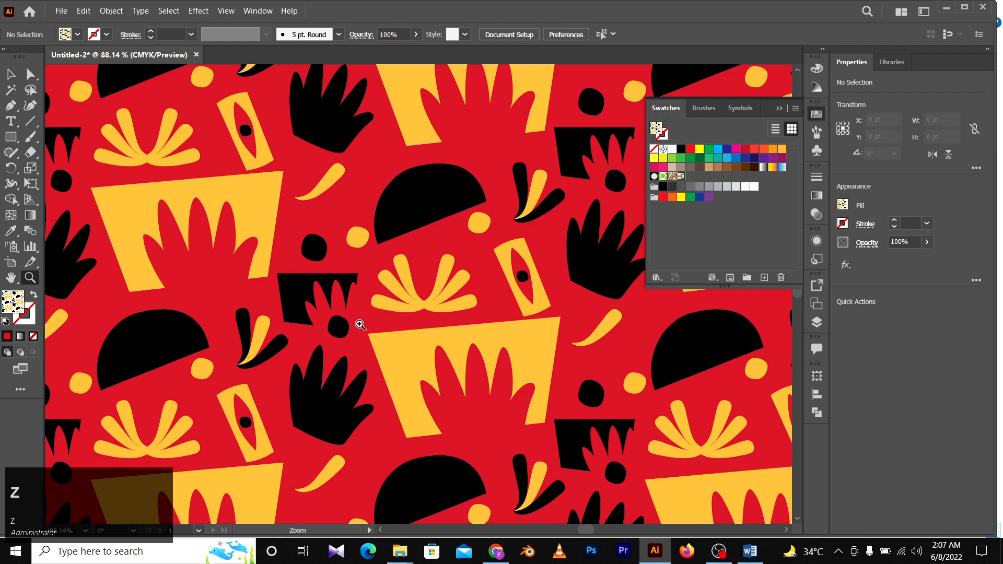
drag(360, 325, 477, 334)
key(space)
drag(54, 116, 125, 140)
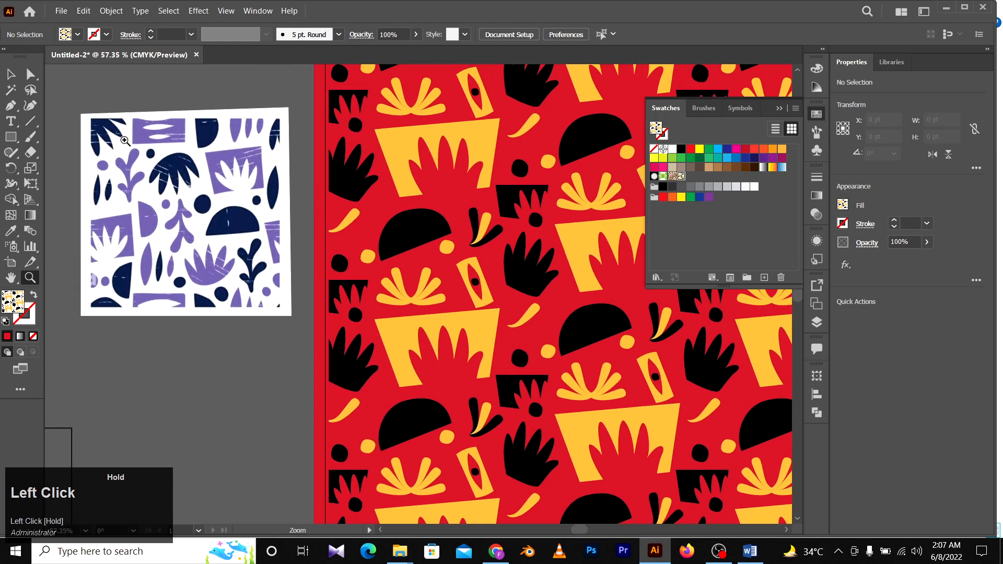
key(space)
drag(228, 173, 209, 185)
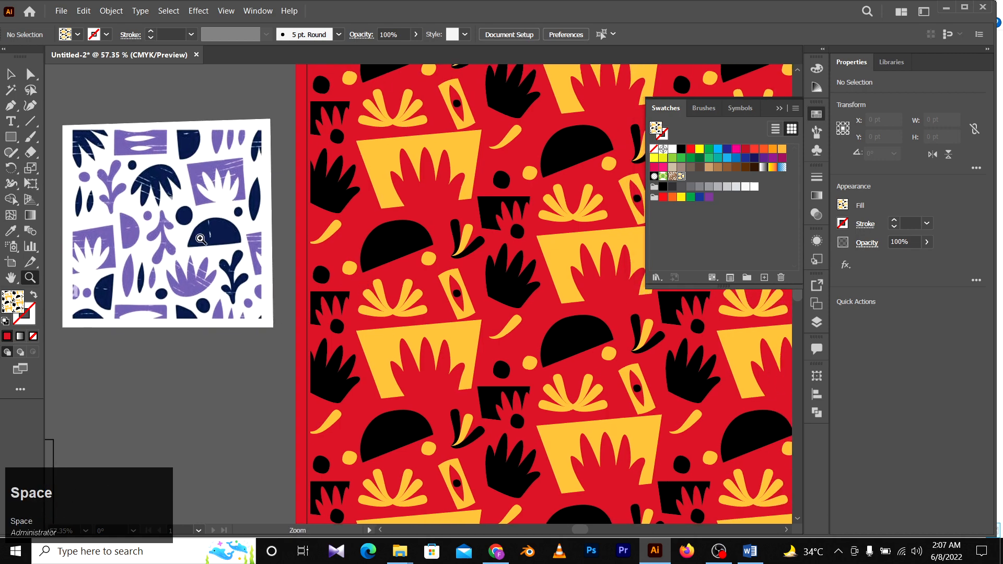
Examine the full width of the red pattern artboard and its repeat alongside the purple and navy reference image.
key(z)
key(space)
drag(399, 337, 286, 358)
key(z)
drag(384, 366, 334, 367)
key(space)
drag(602, 385, 565, 358)
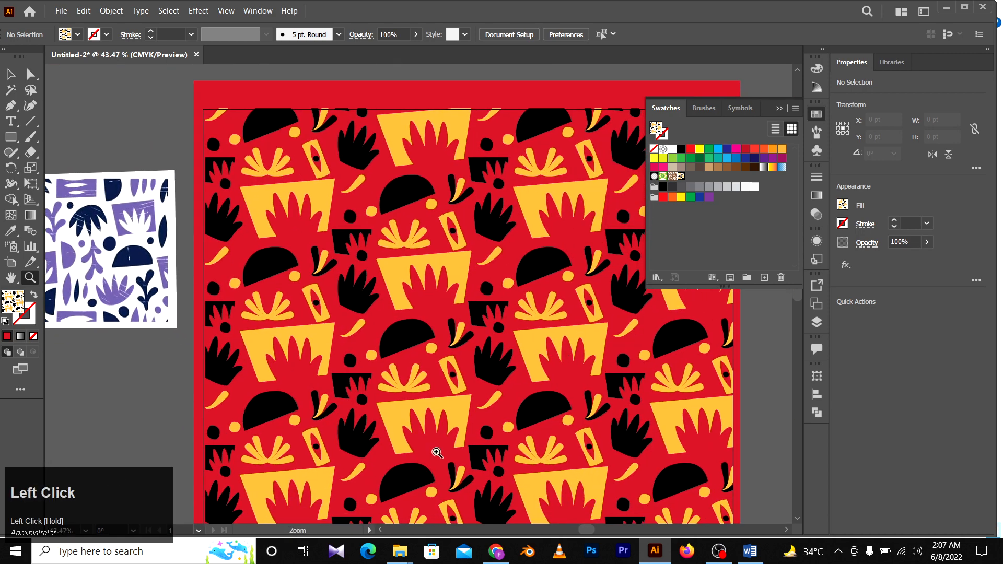
key(space)
drag(499, 413, 618, 449)
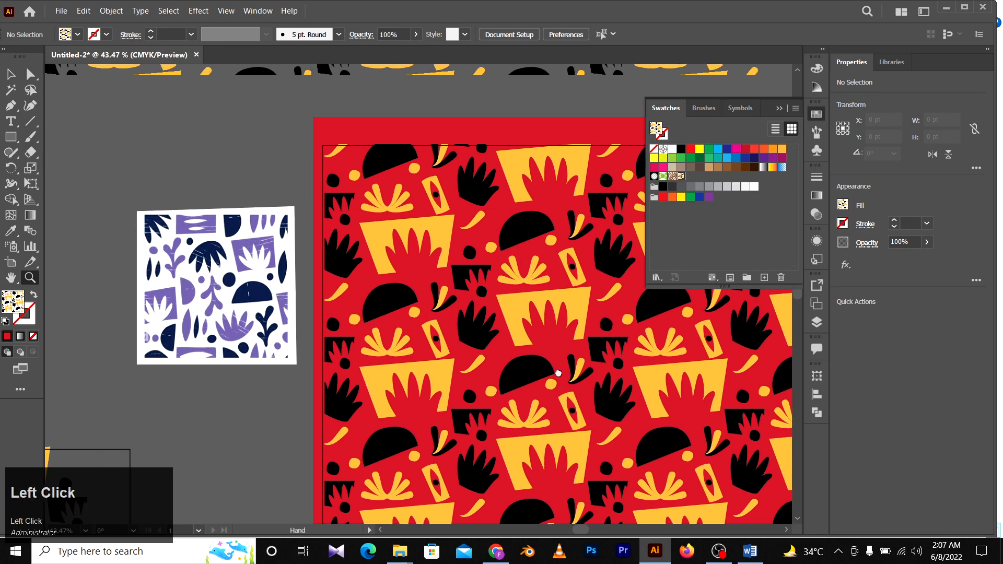
key(space)
drag(666, 379, 497, 319)
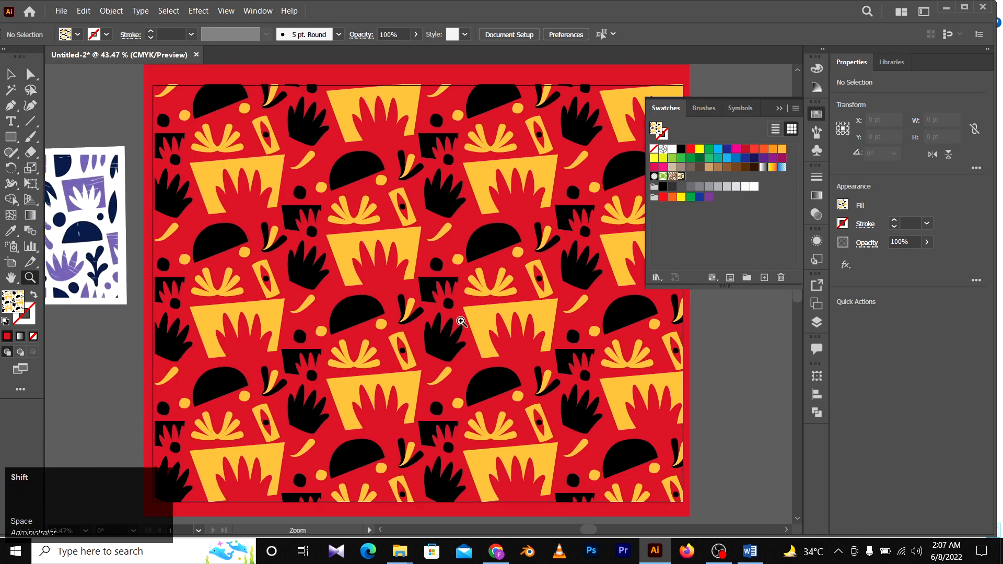
Preview the red, yellow and black pattern in presentation mode and review the whole artboard within its red border.
key(shift+f)
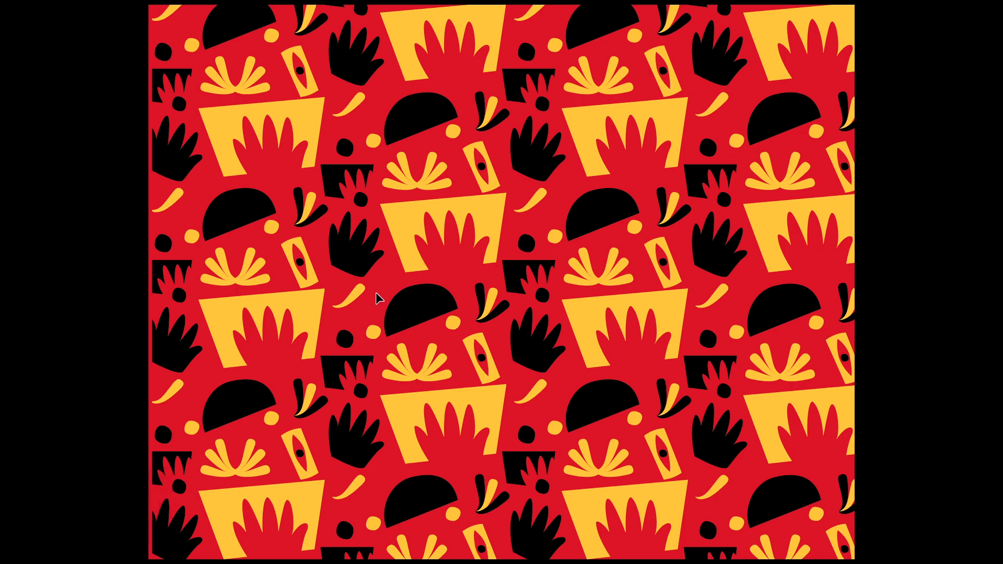
key(Escape)
key(z)
drag(512, 313, 397, 285)
key(ctrl+0)
key(space)
key(z)
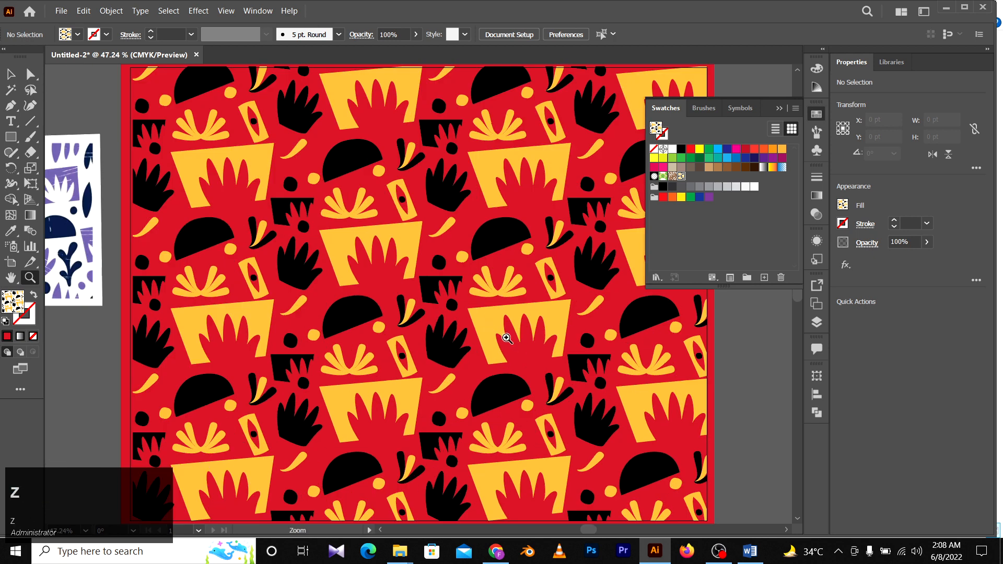
key(space)
drag(507, 339, 506, 361)
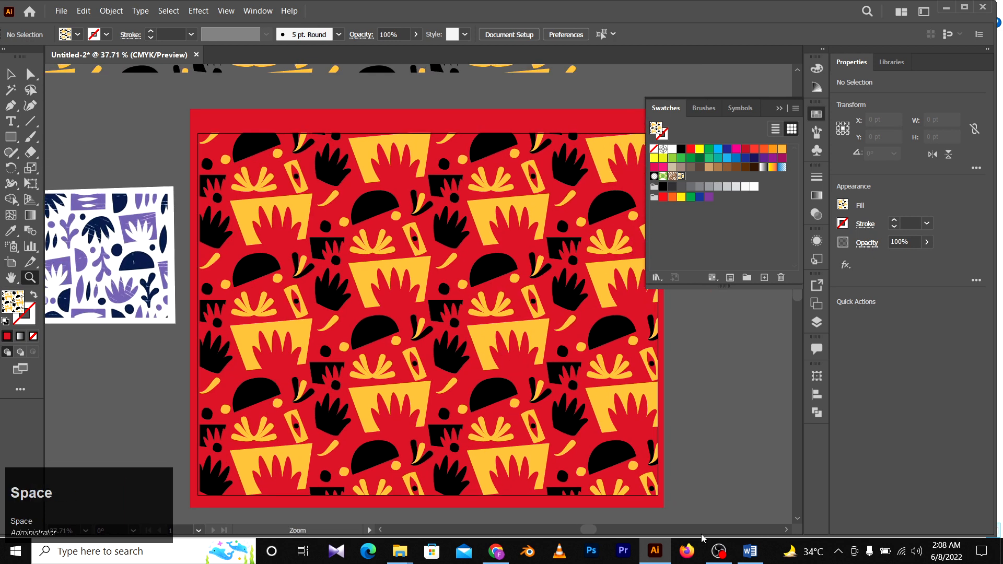